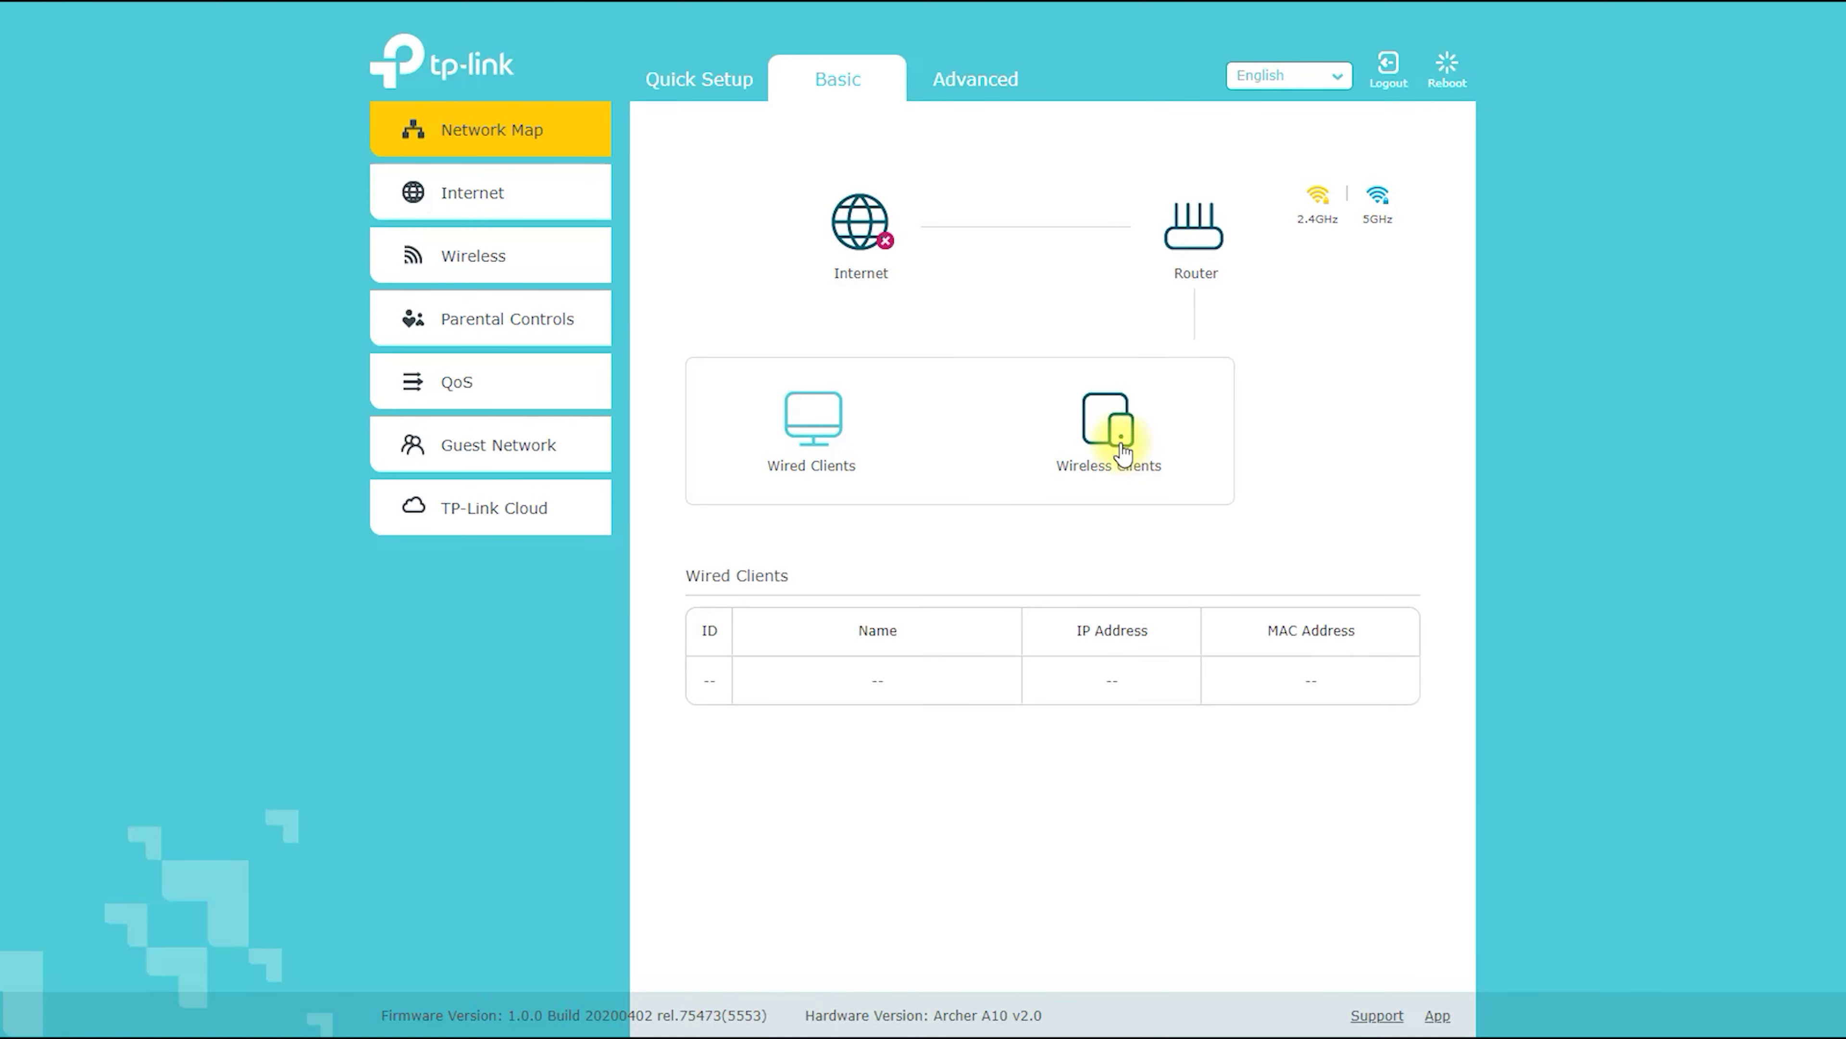
# List the wireless clients, then preview the Static IP, Dynamic IP, PPPoE and L2TP connection types, ending on L2TP.
pyautogui.click(1120, 433)
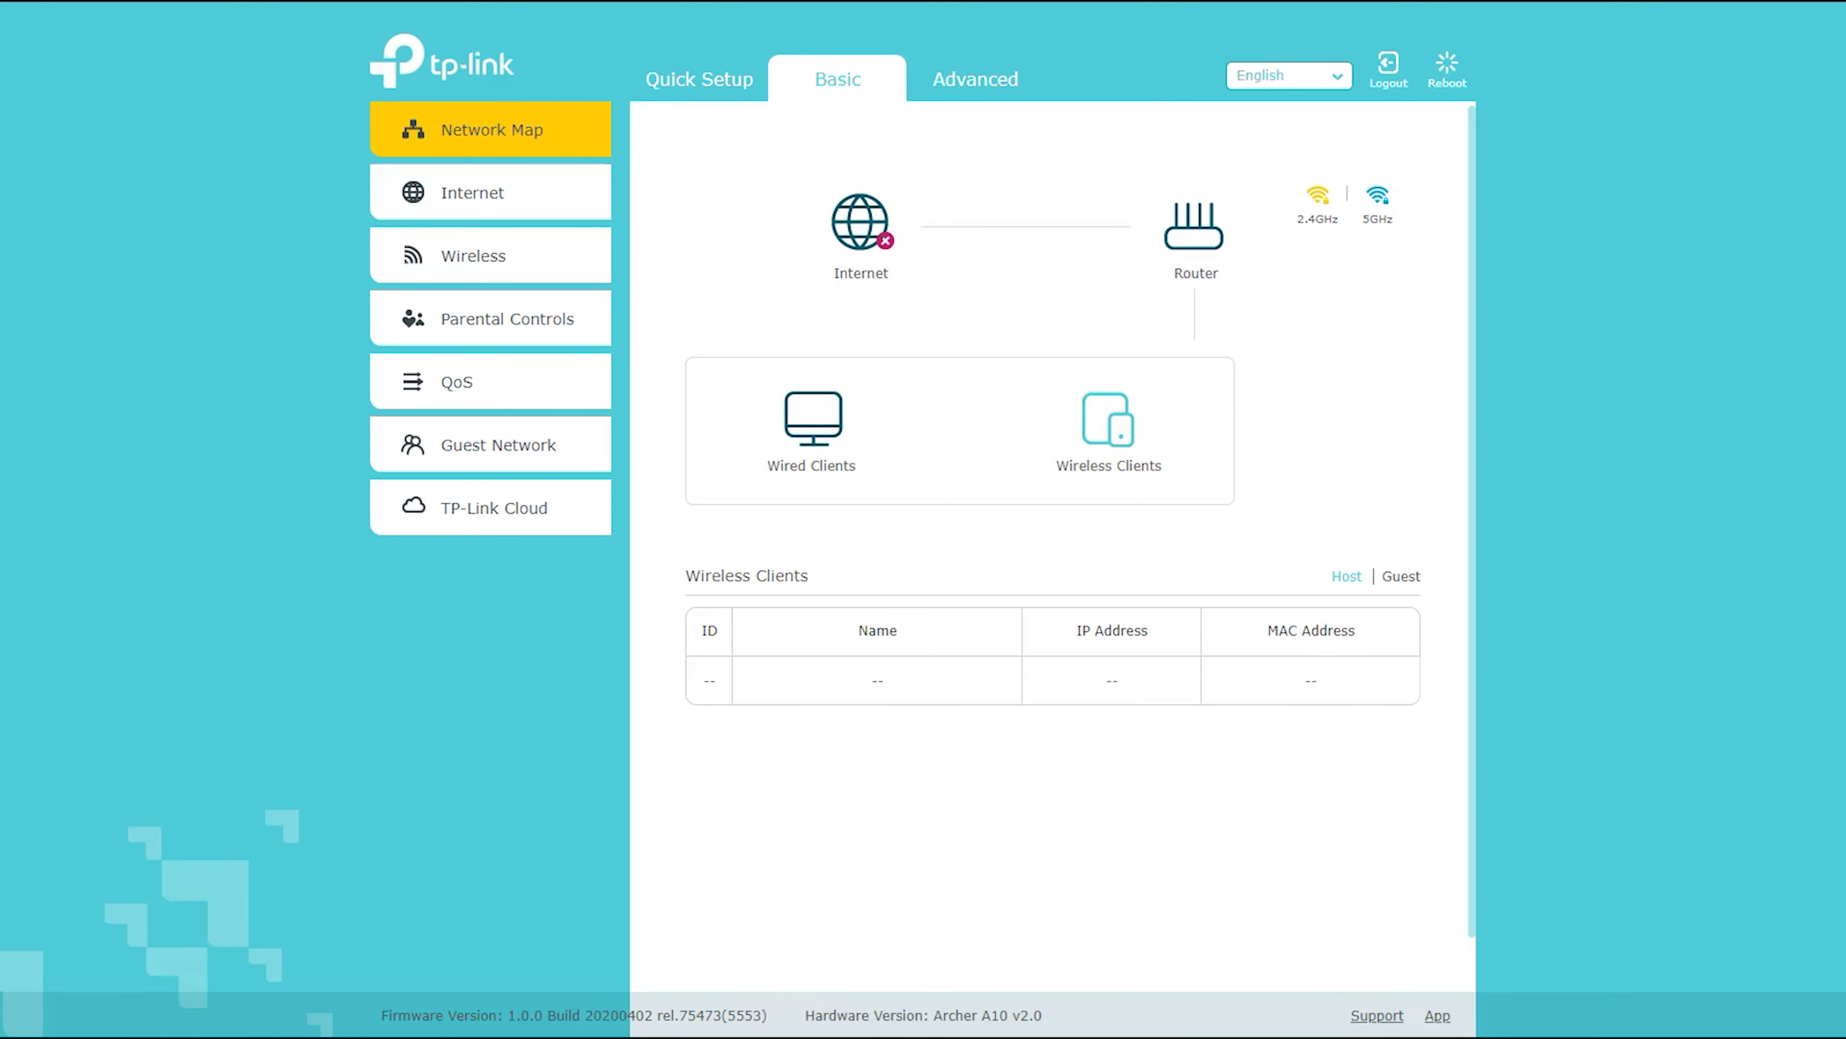
pyautogui.click(494, 195)
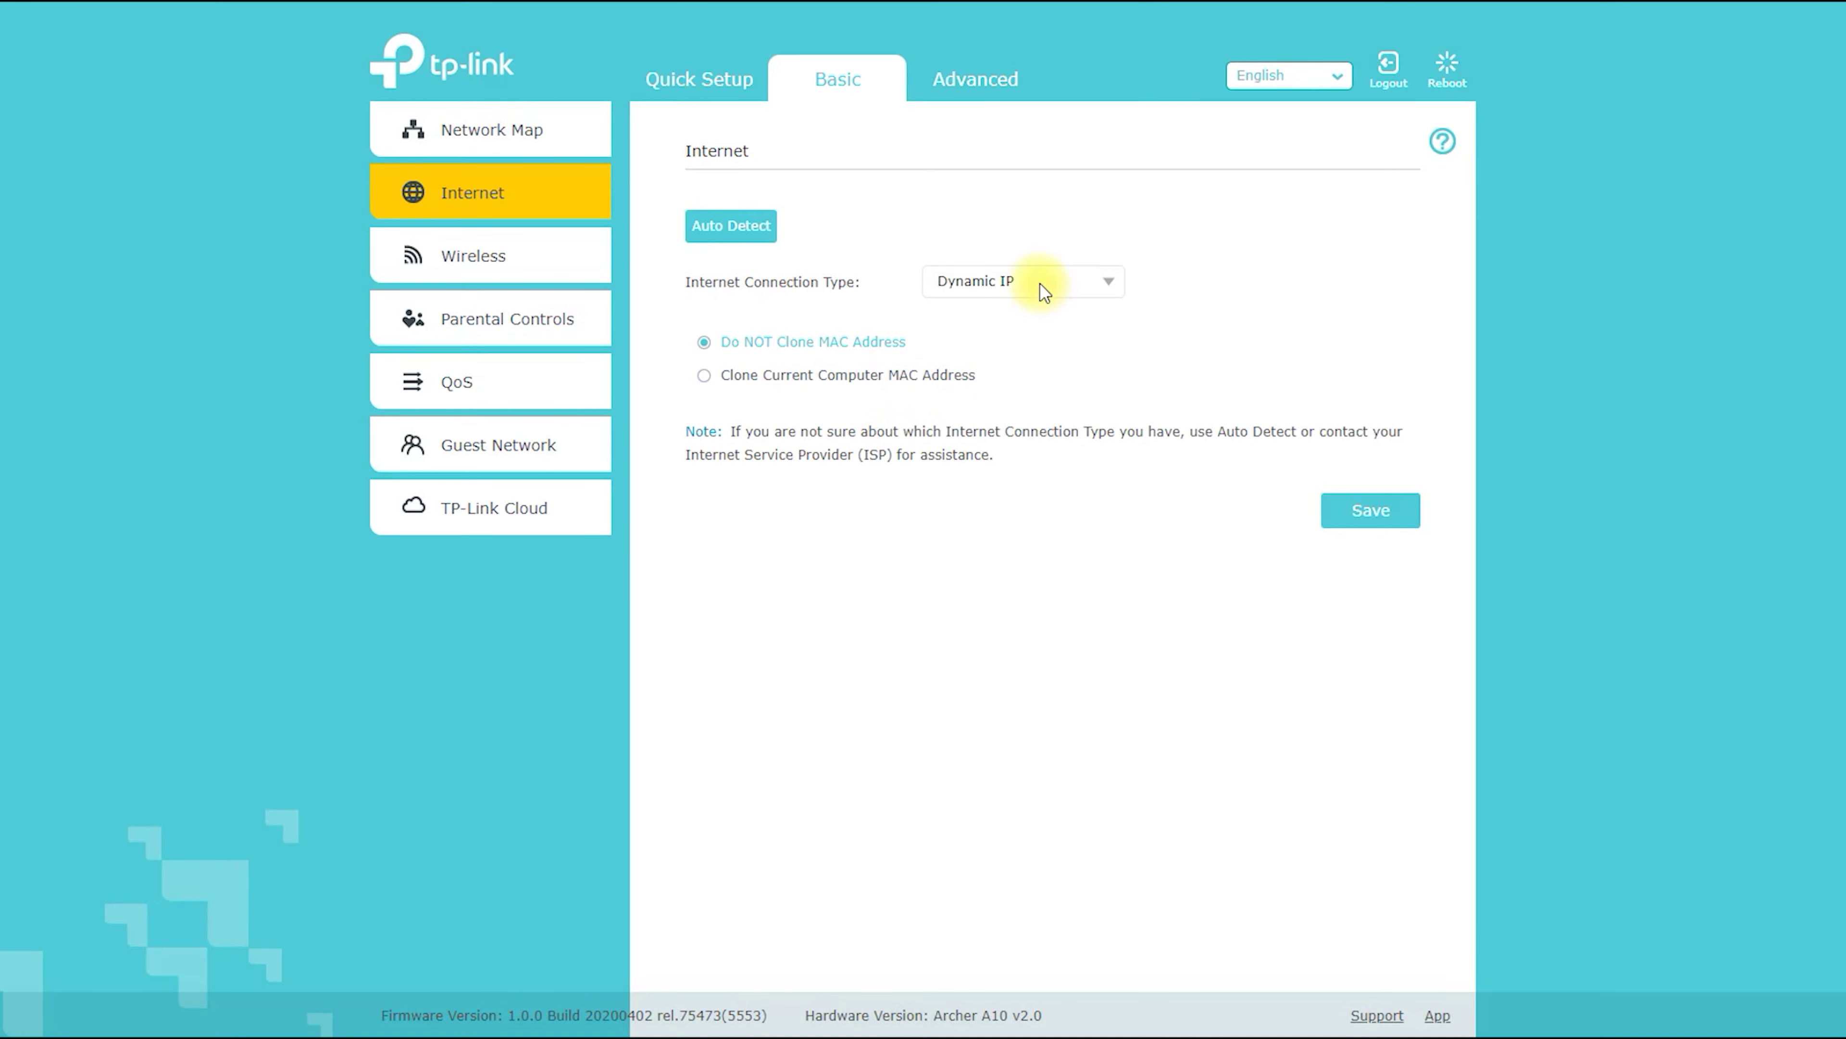
pyautogui.click(1087, 282)
pyautogui.click(1084, 314)
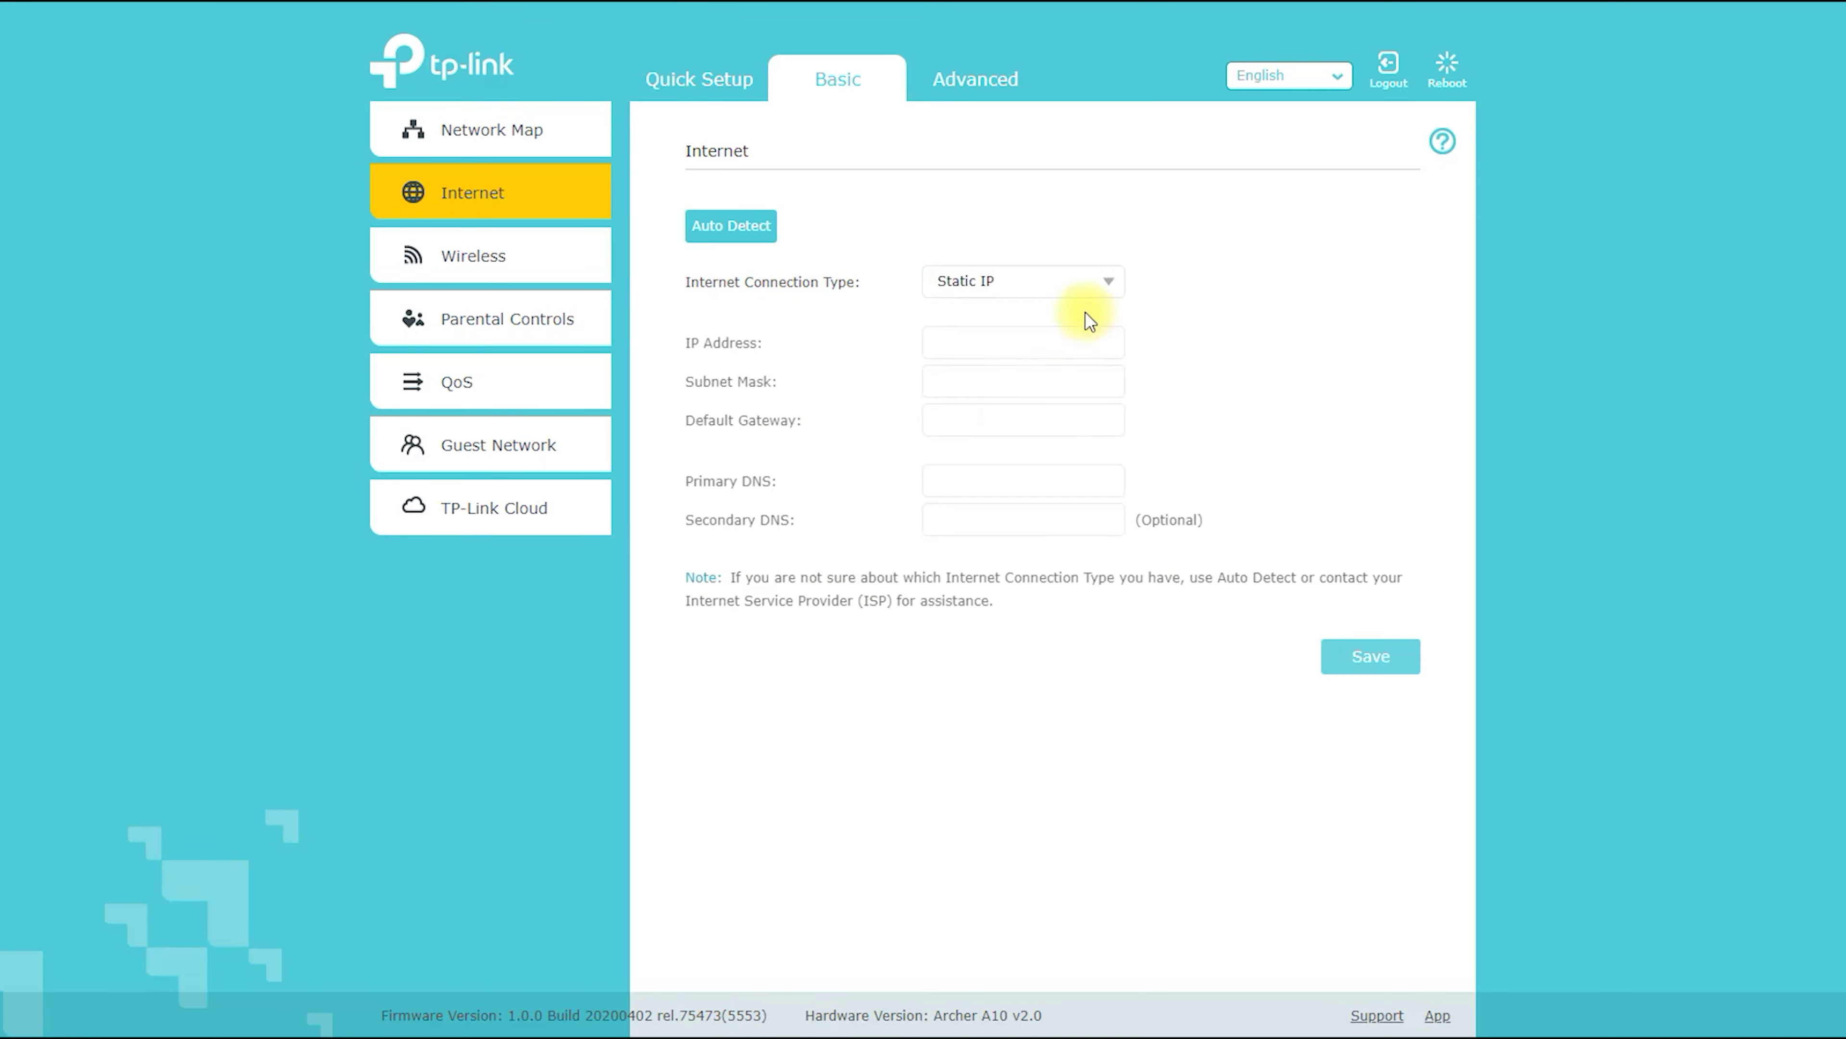
pyautogui.click(1087, 287)
pyautogui.click(1070, 360)
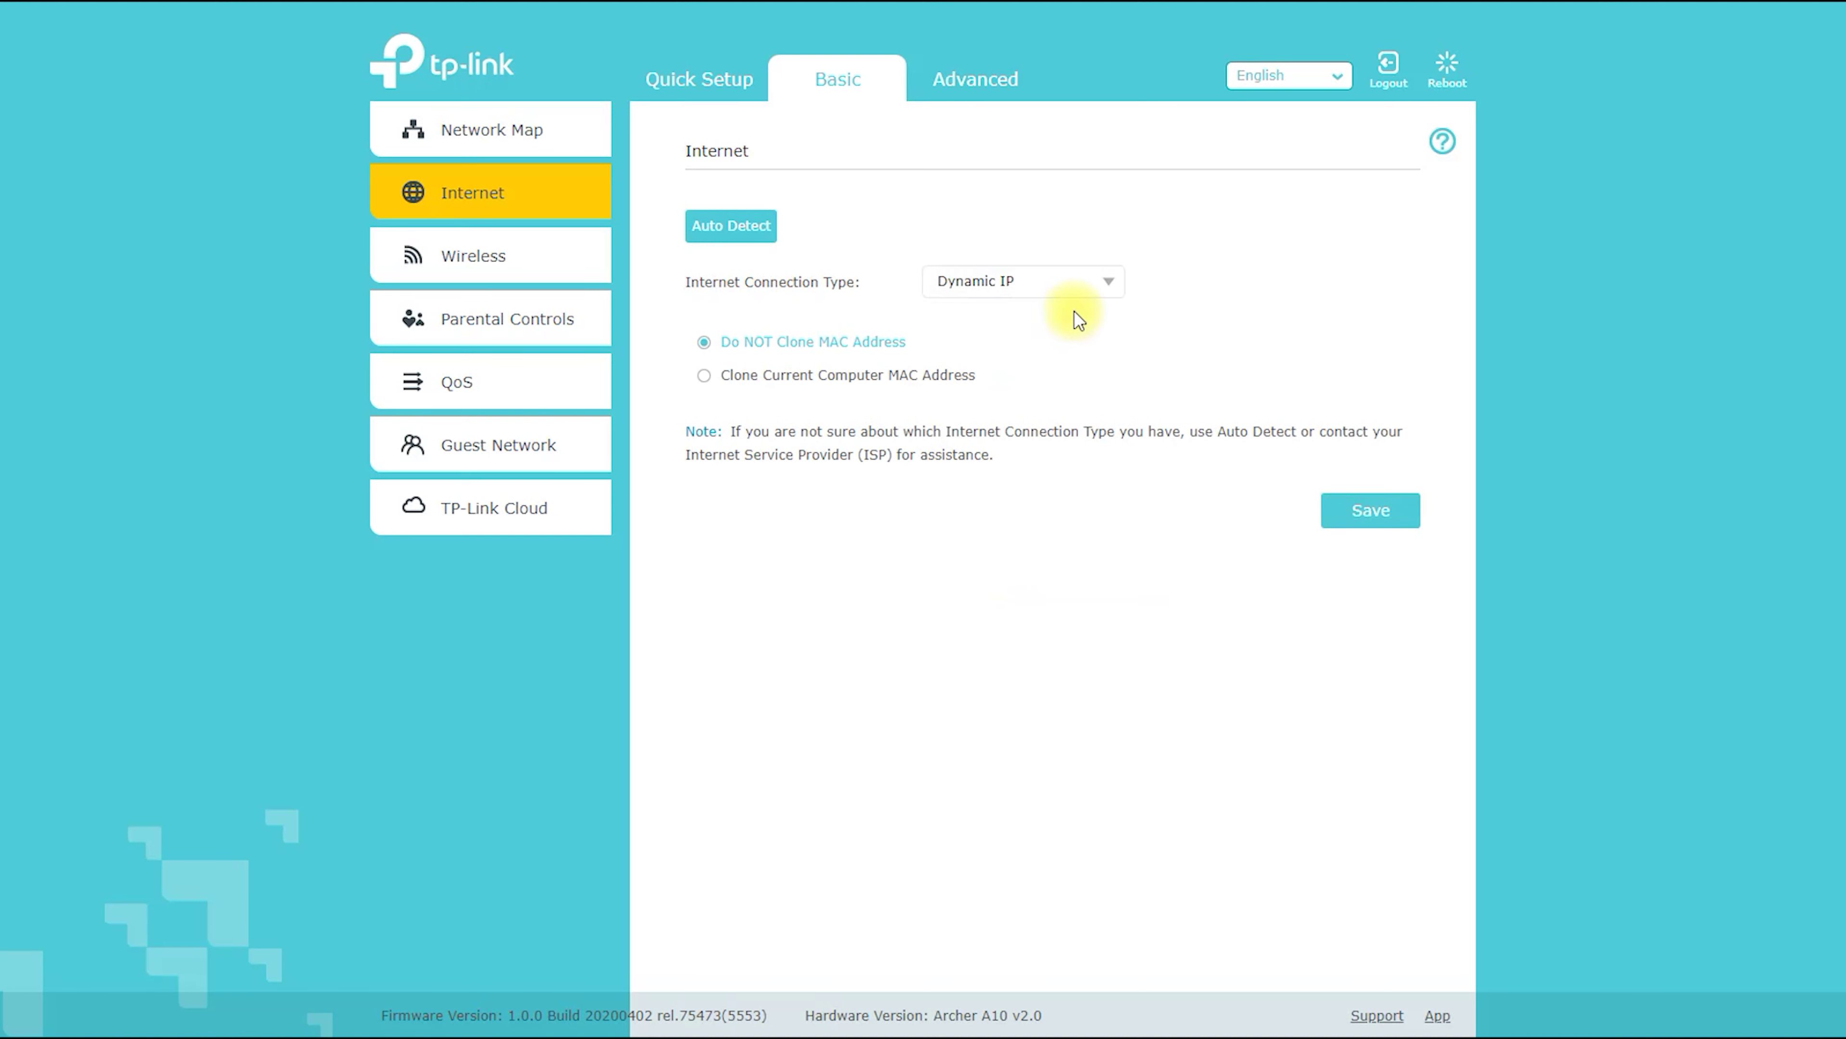
pyautogui.click(1092, 294)
pyautogui.click(1074, 385)
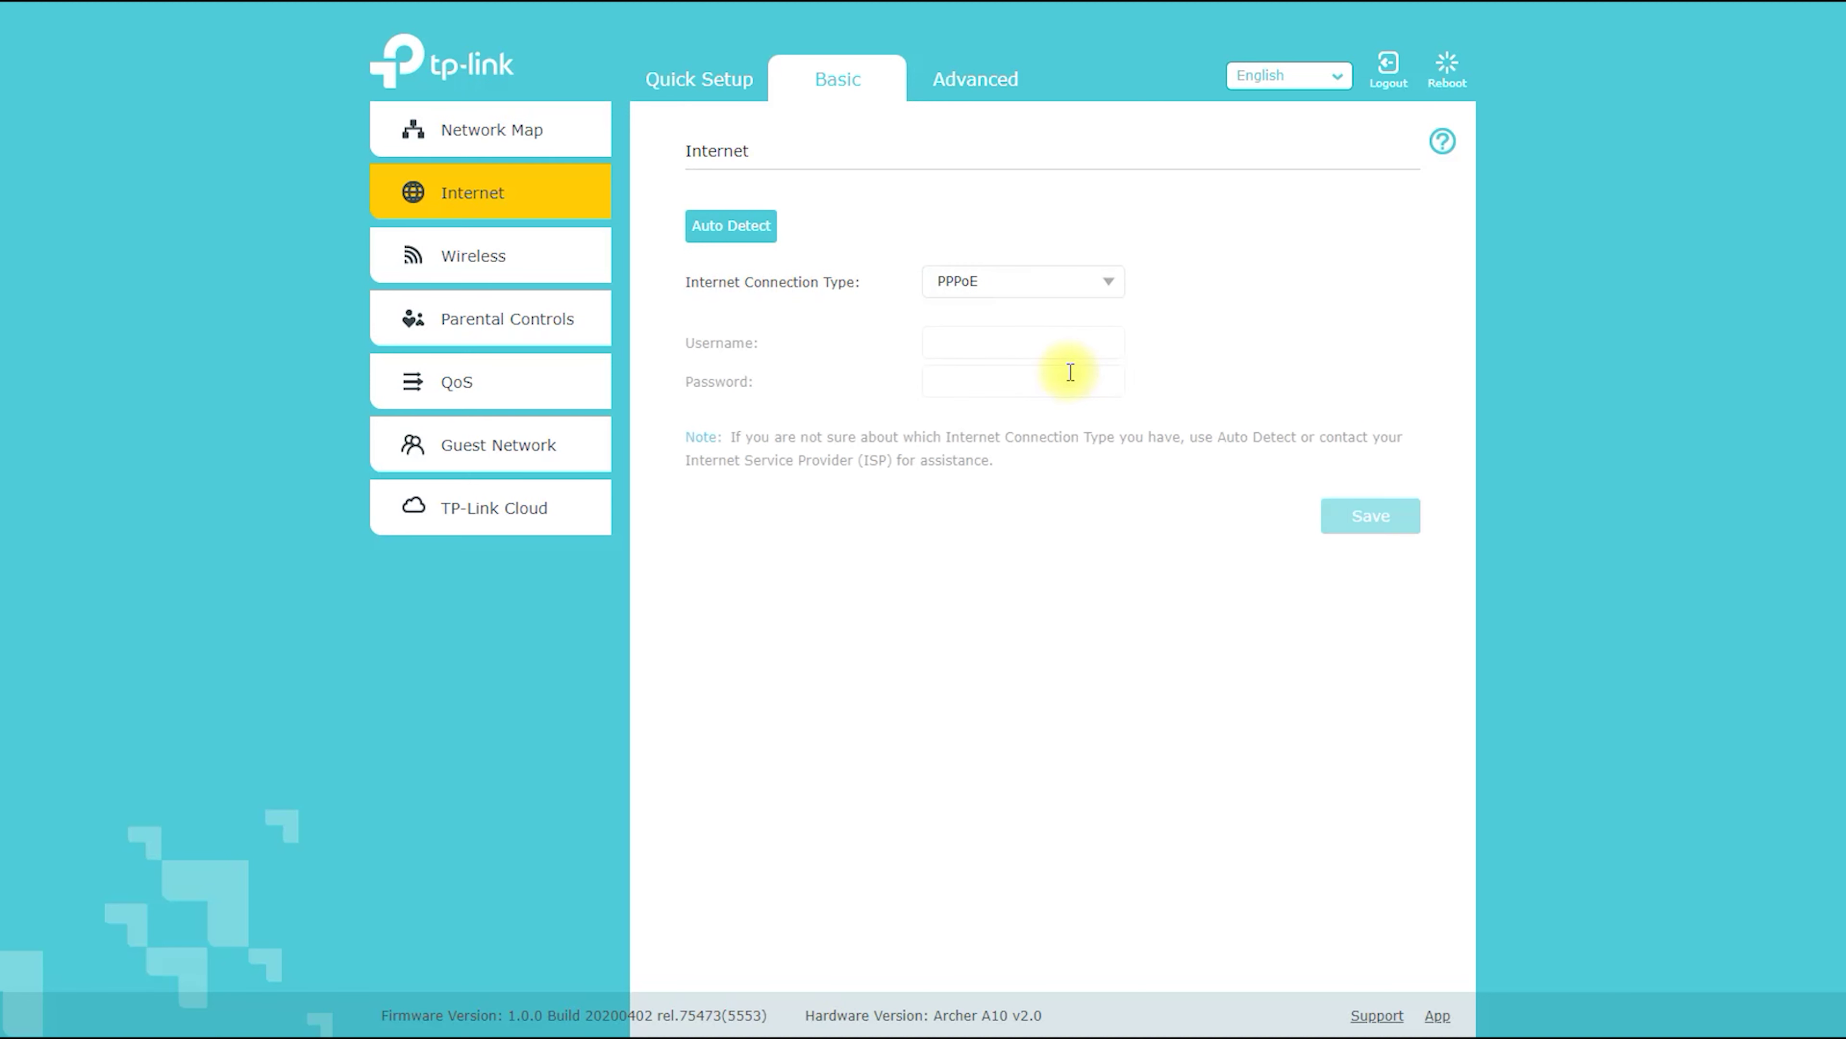
pyautogui.click(1083, 282)
pyautogui.click(1072, 426)
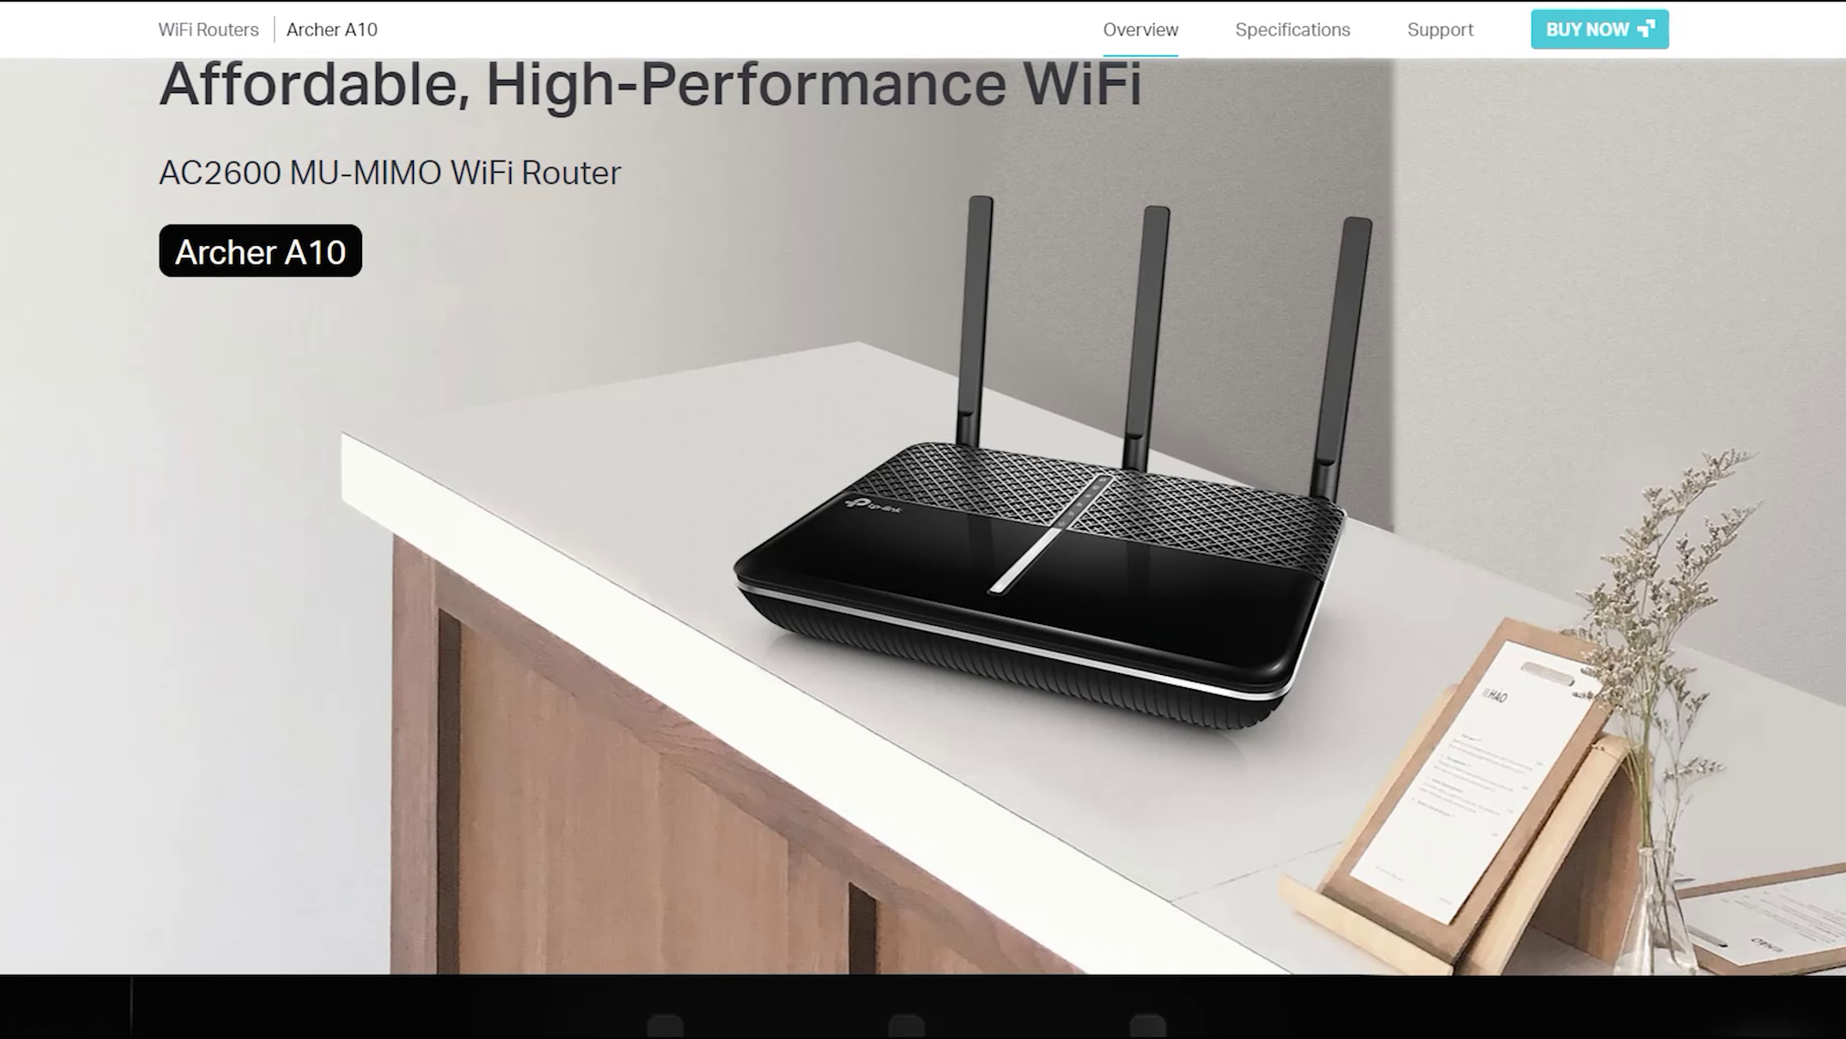
# Scroll the Archer A10 page past the WiFi, coverage, MU-MIMO and VPN sections to Easy Setup and Management.
pyautogui.scroll(-10, 923, 520)
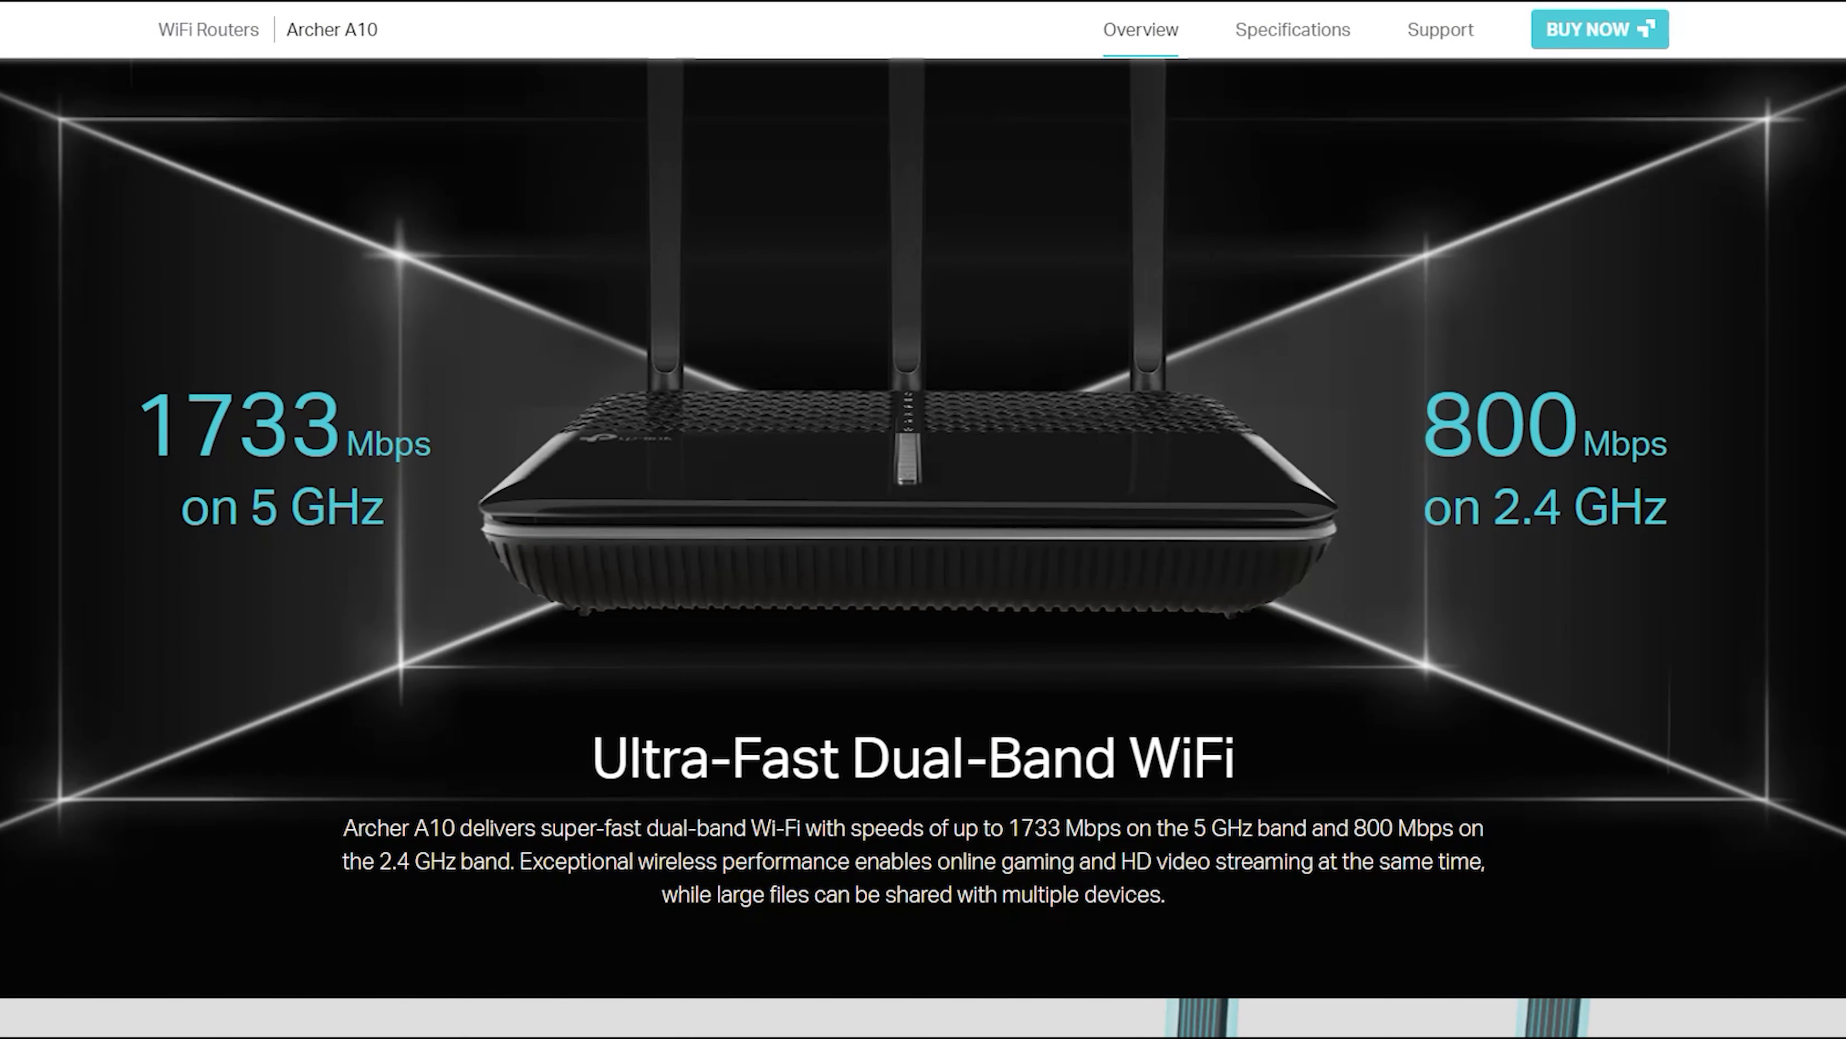
pyautogui.scroll(-10, 923, 520)
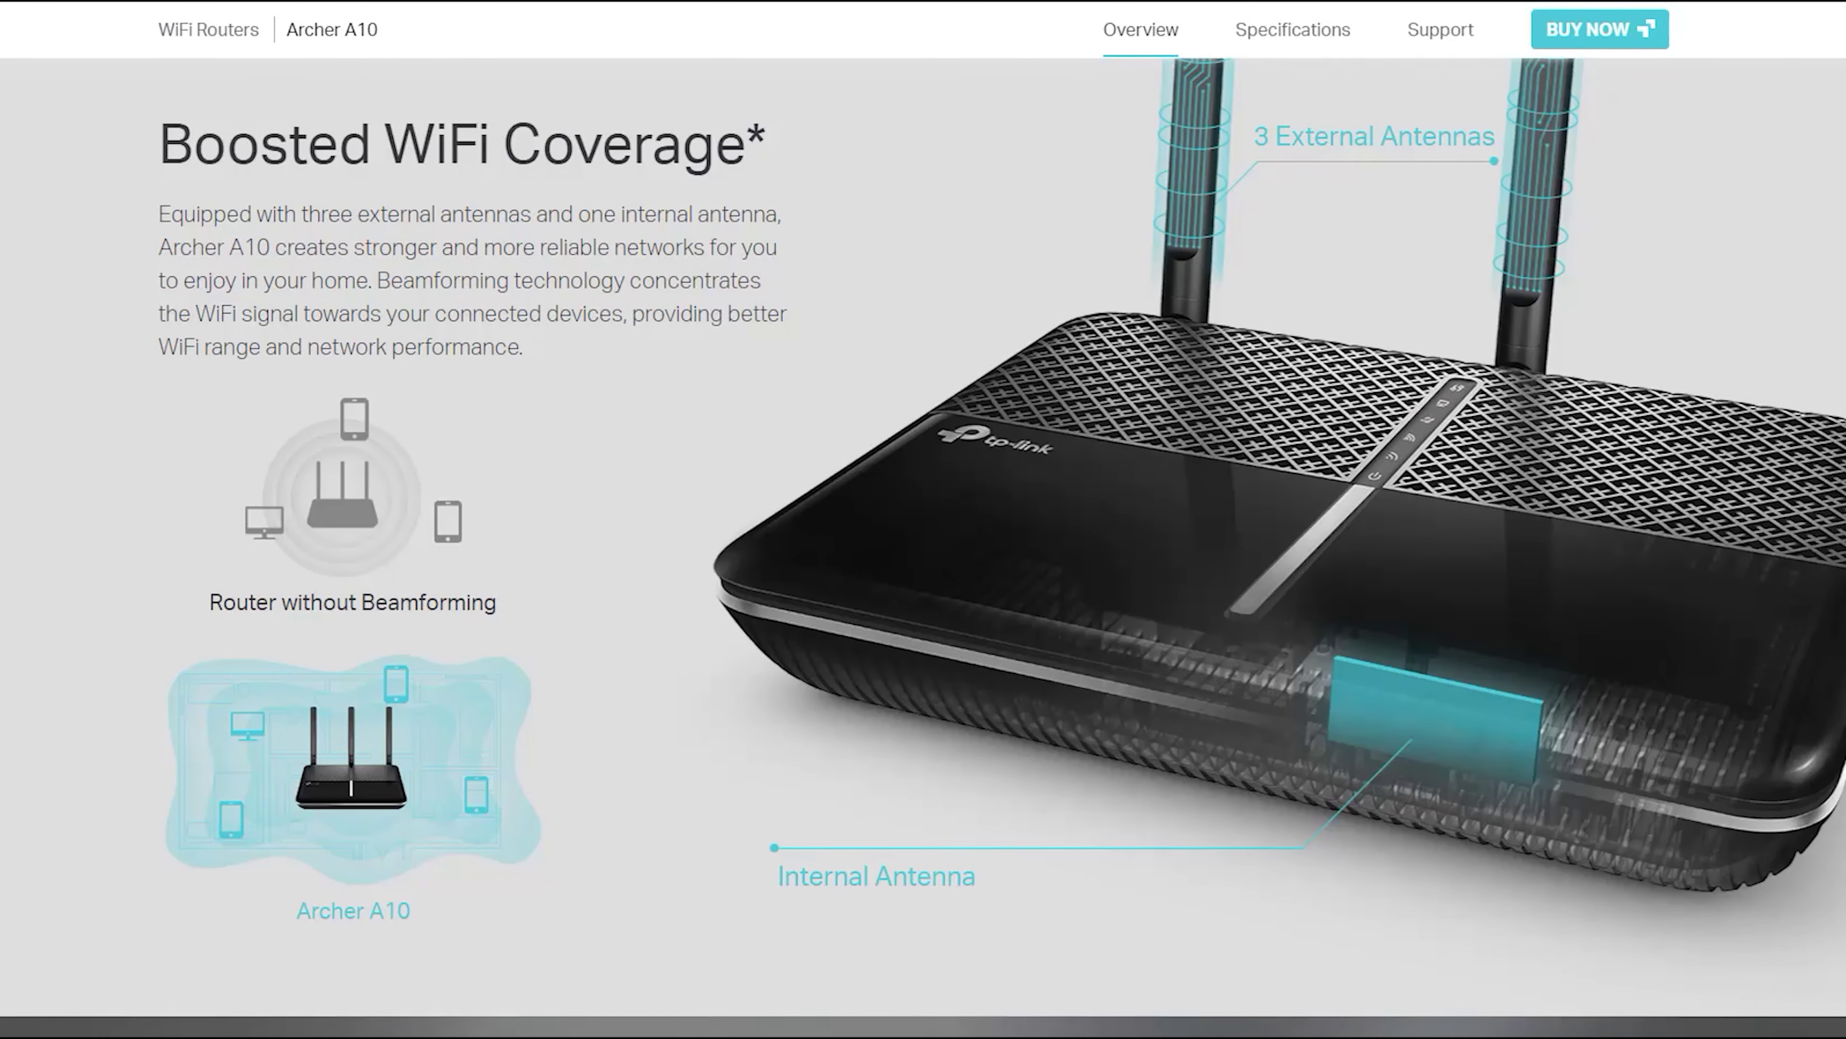
pyautogui.scroll(-10, 923, 519)
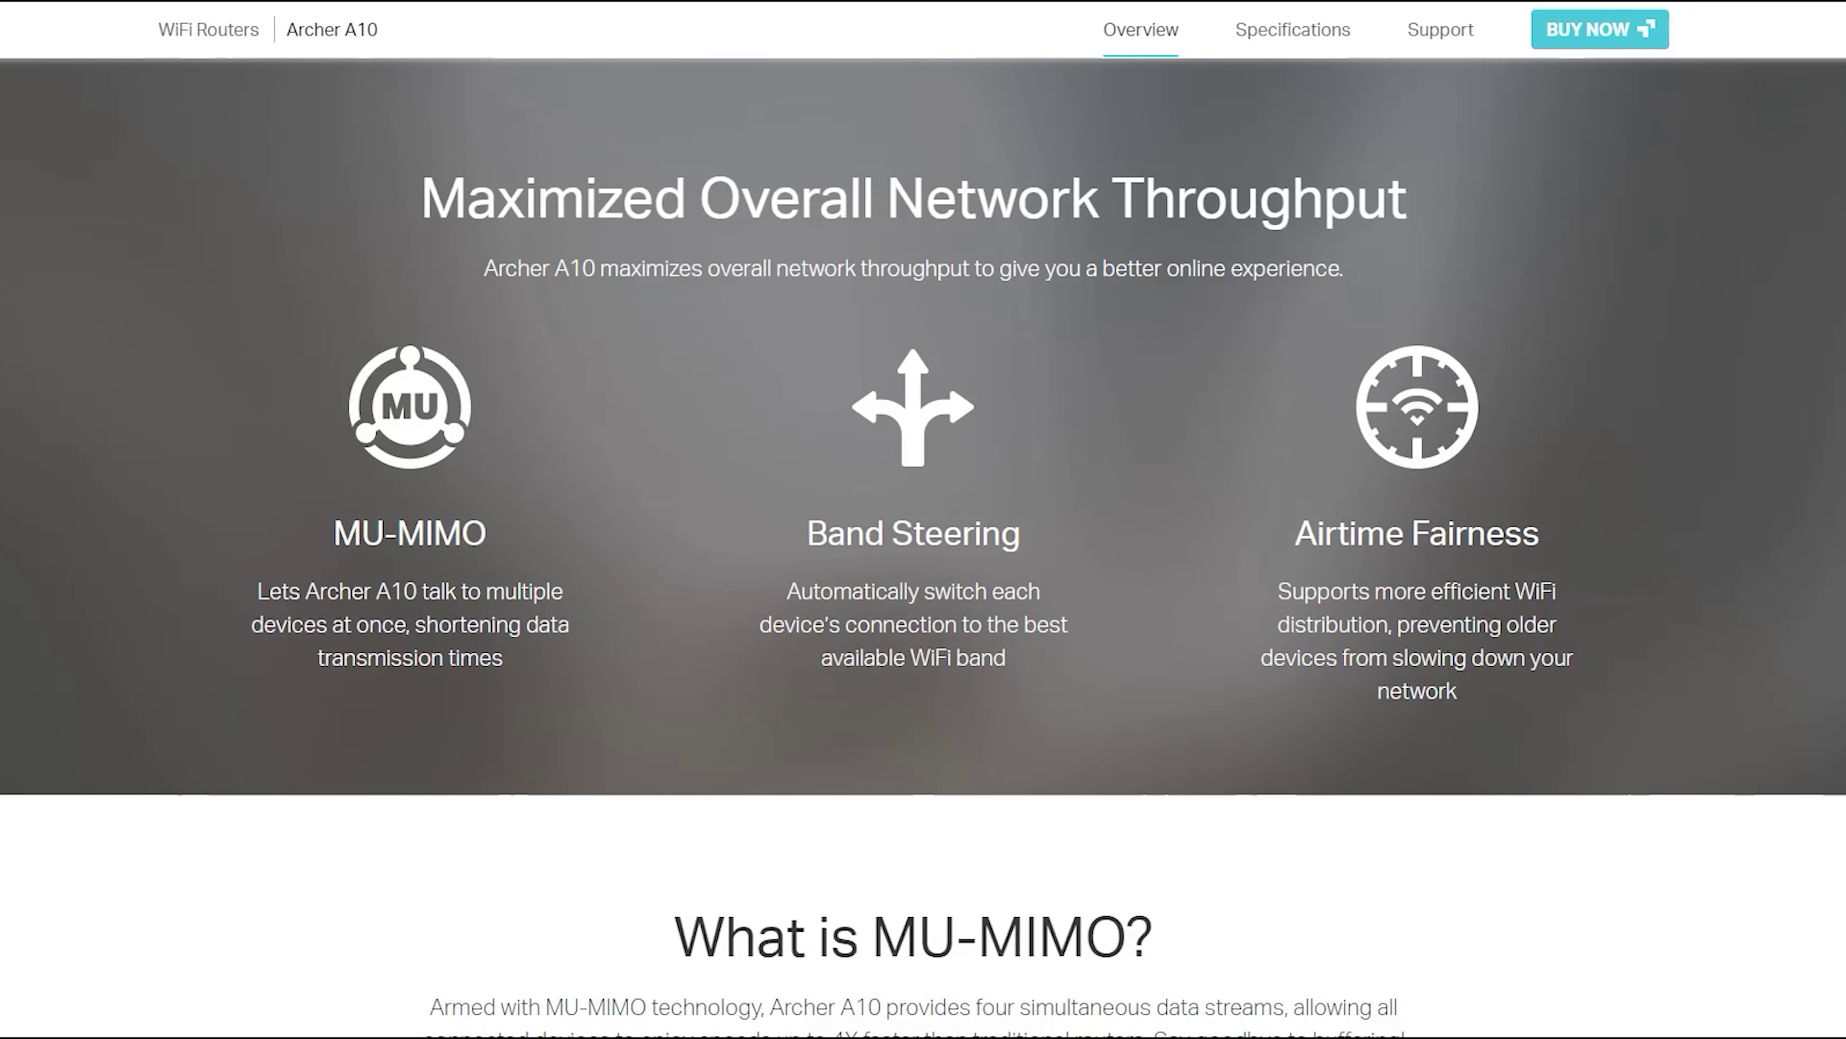
pyautogui.scroll(-10, 923, 519)
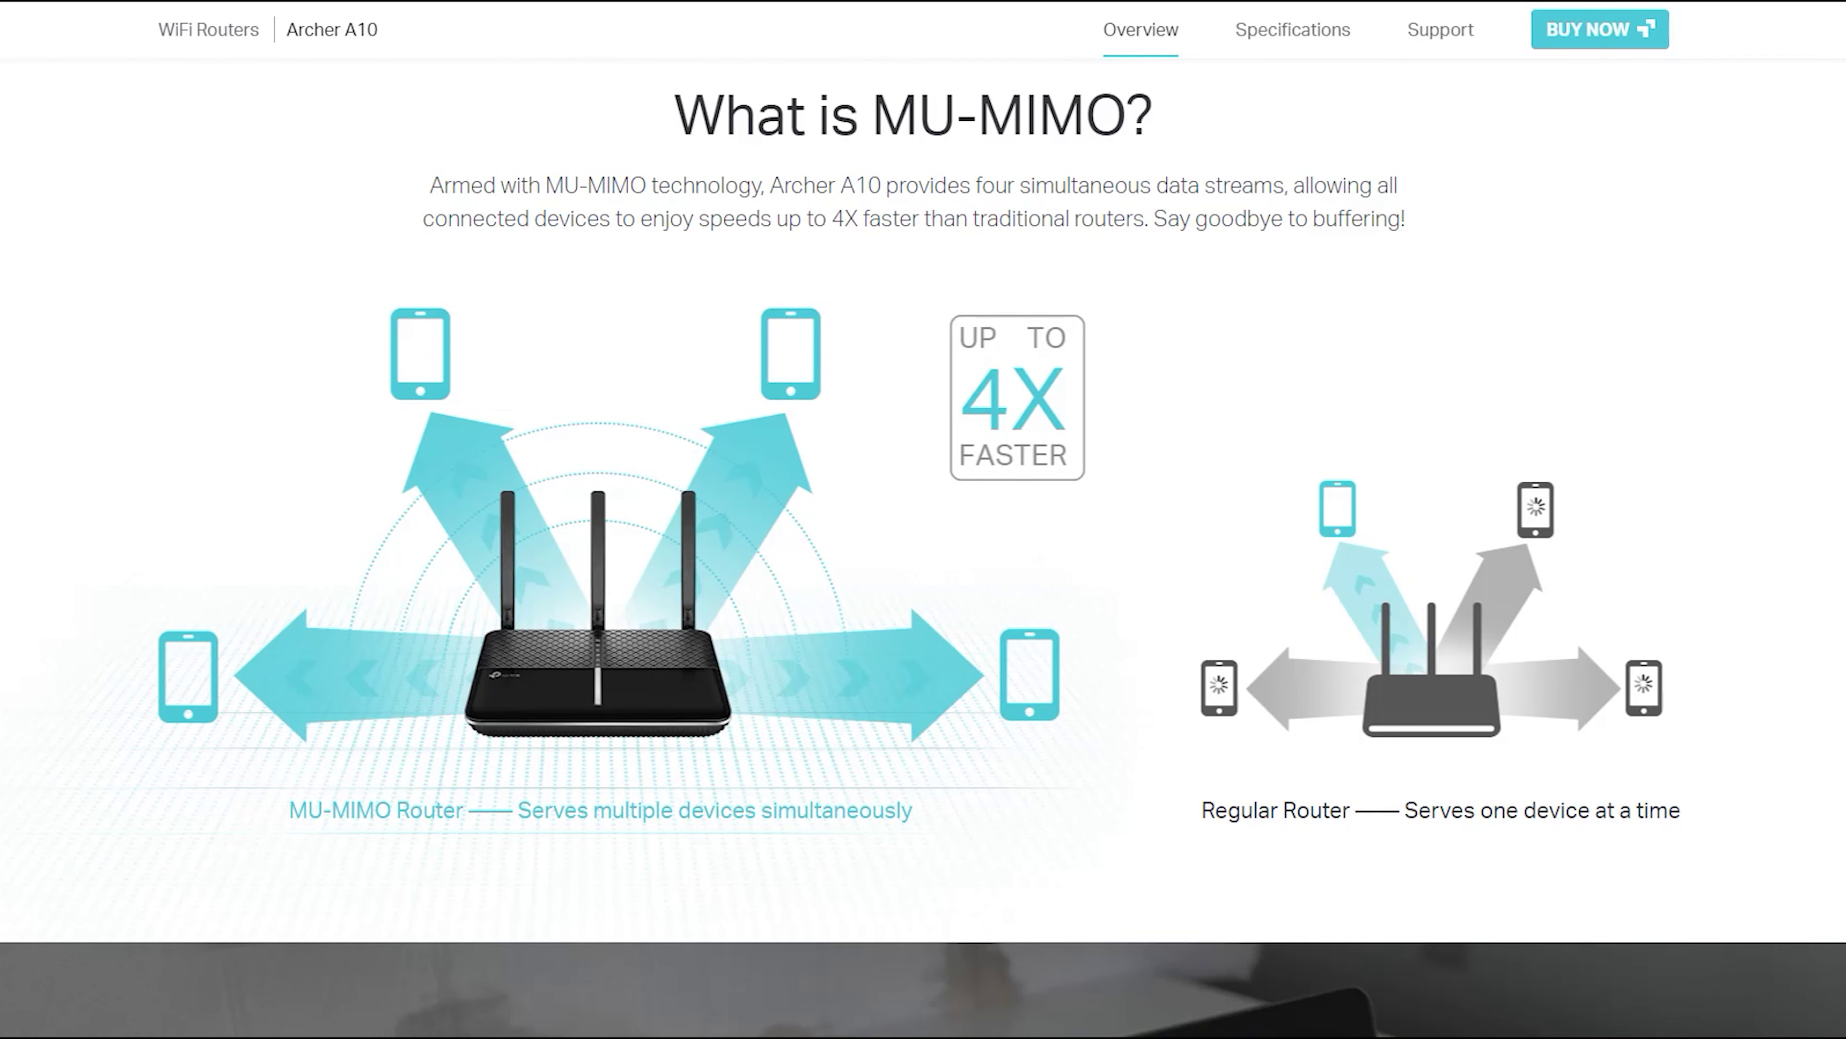
pyautogui.scroll(-10, 923, 520)
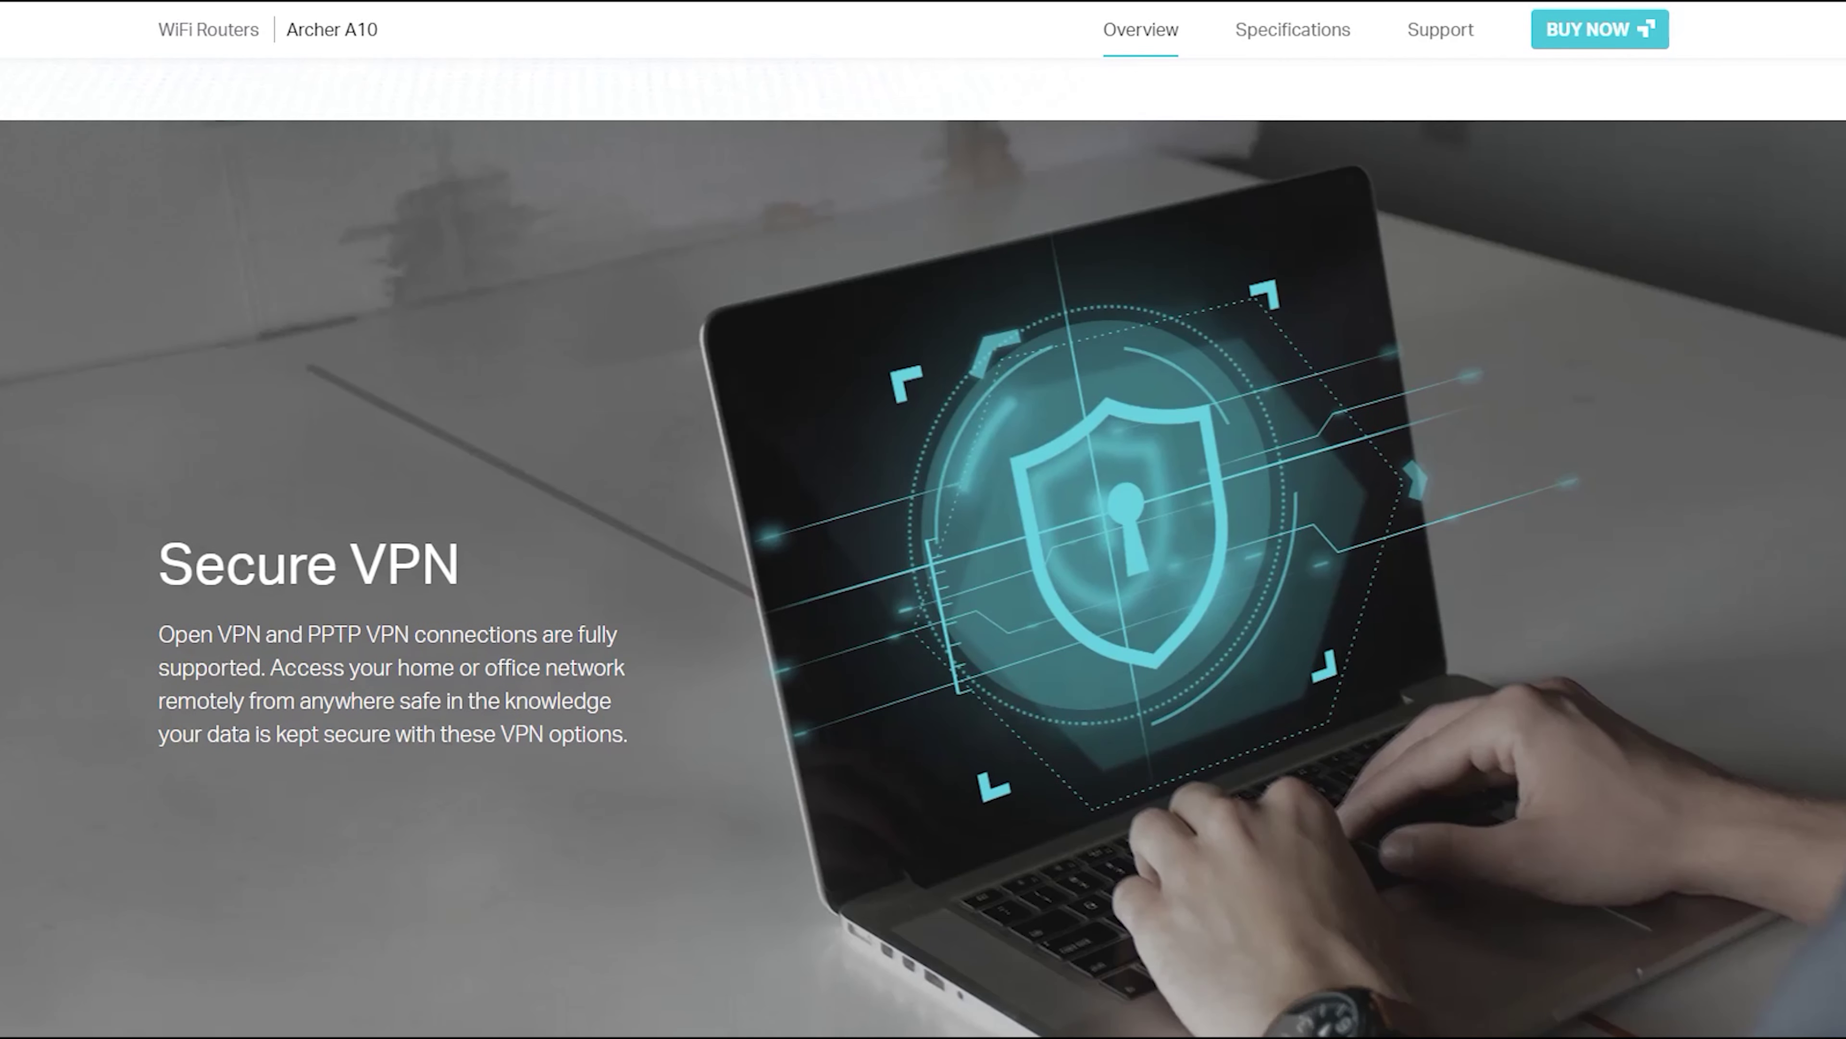
pyautogui.scroll(-10, 923, 519)
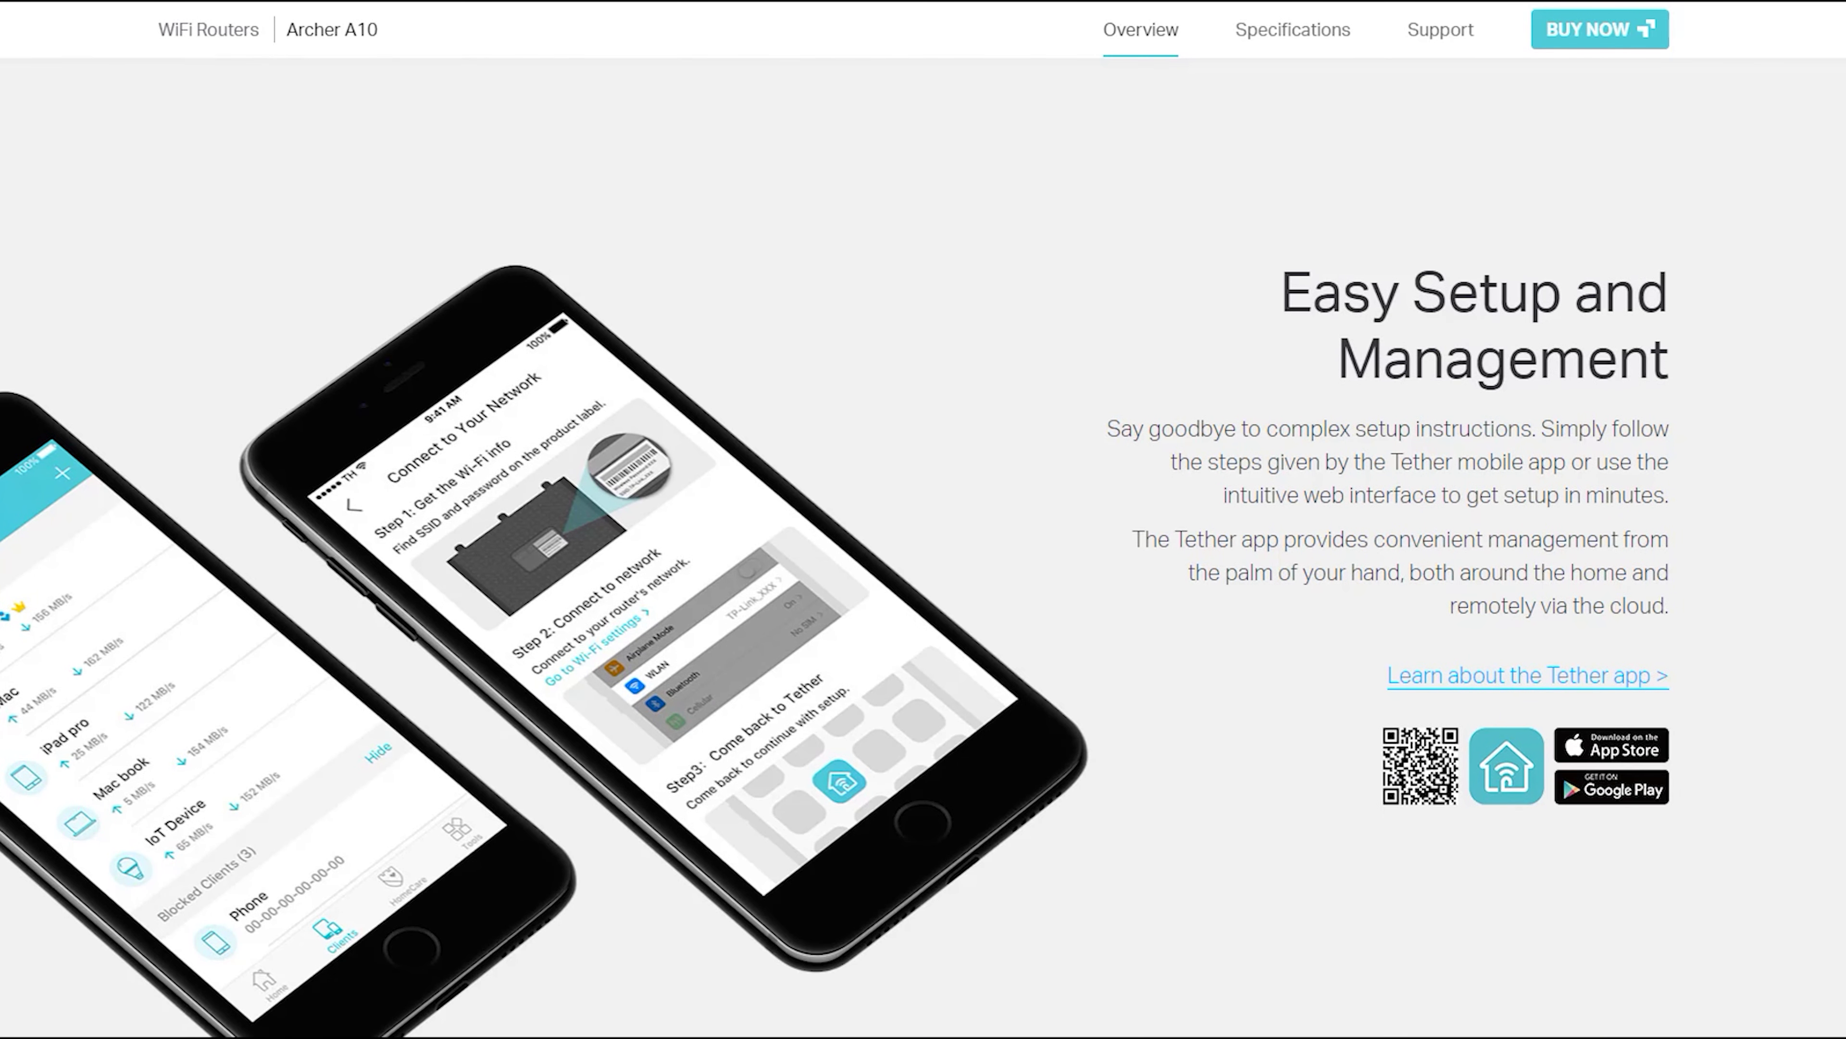
pyautogui.scroll(-10, 924, 519)
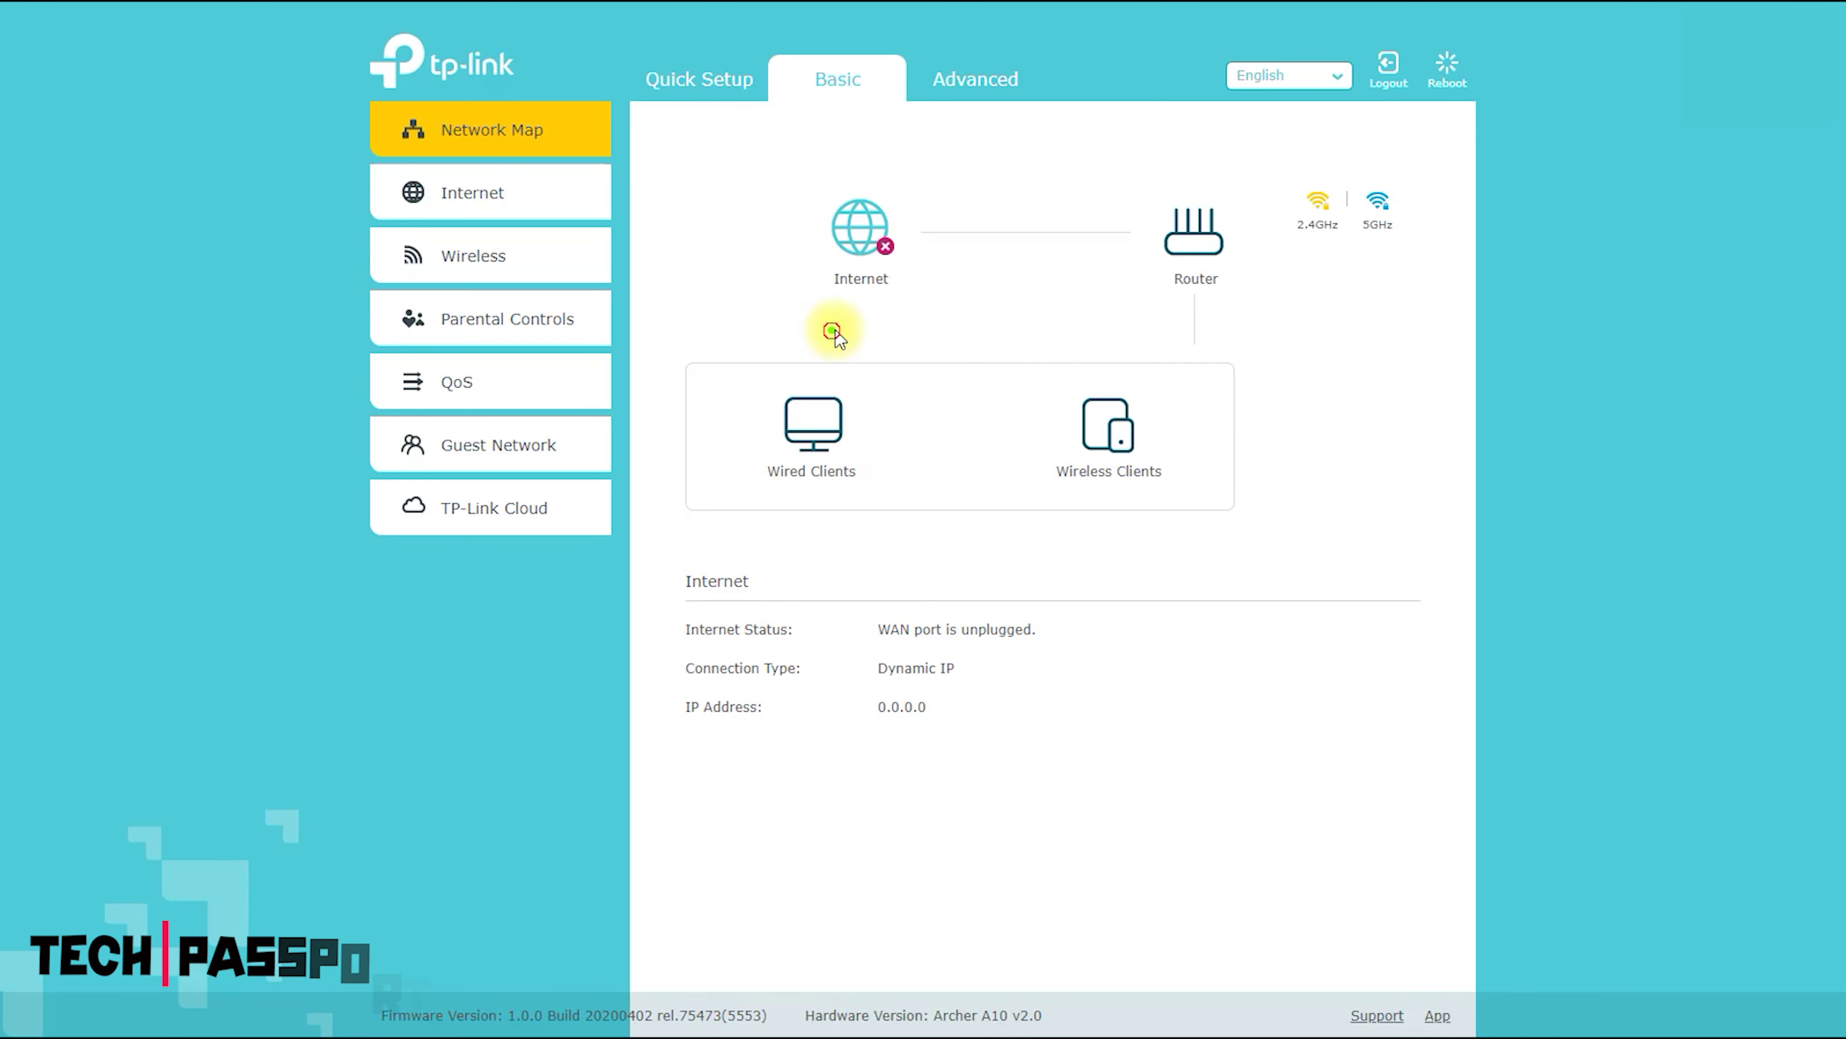
# Circle the Internet globe, draw an arrow to the Router, and view the router's wireless details.
pyautogui.moveTo(832, 330); pyautogui.dragTo(803, 181)
pyautogui.moveTo(934, 267); pyautogui.dragTo(1132, 268)
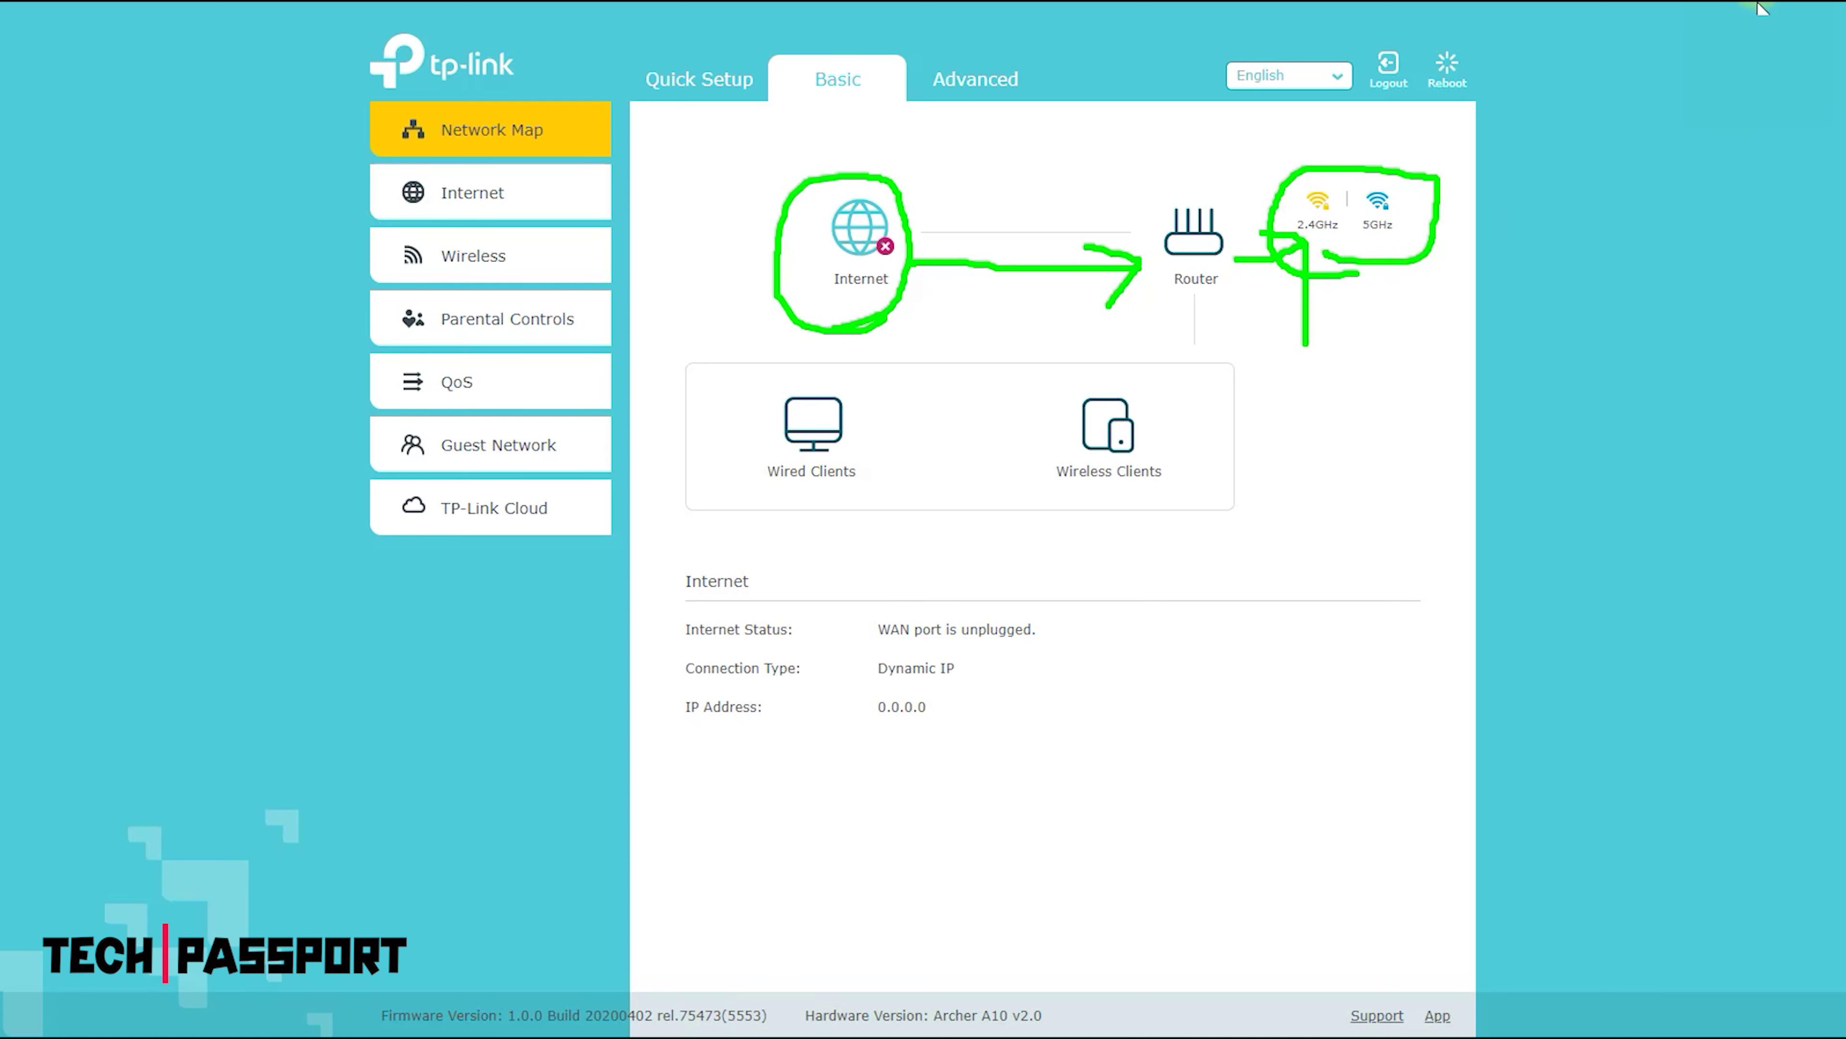
pyautogui.click(1200, 228)
pyautogui.scroll(-2, 1415, 557)
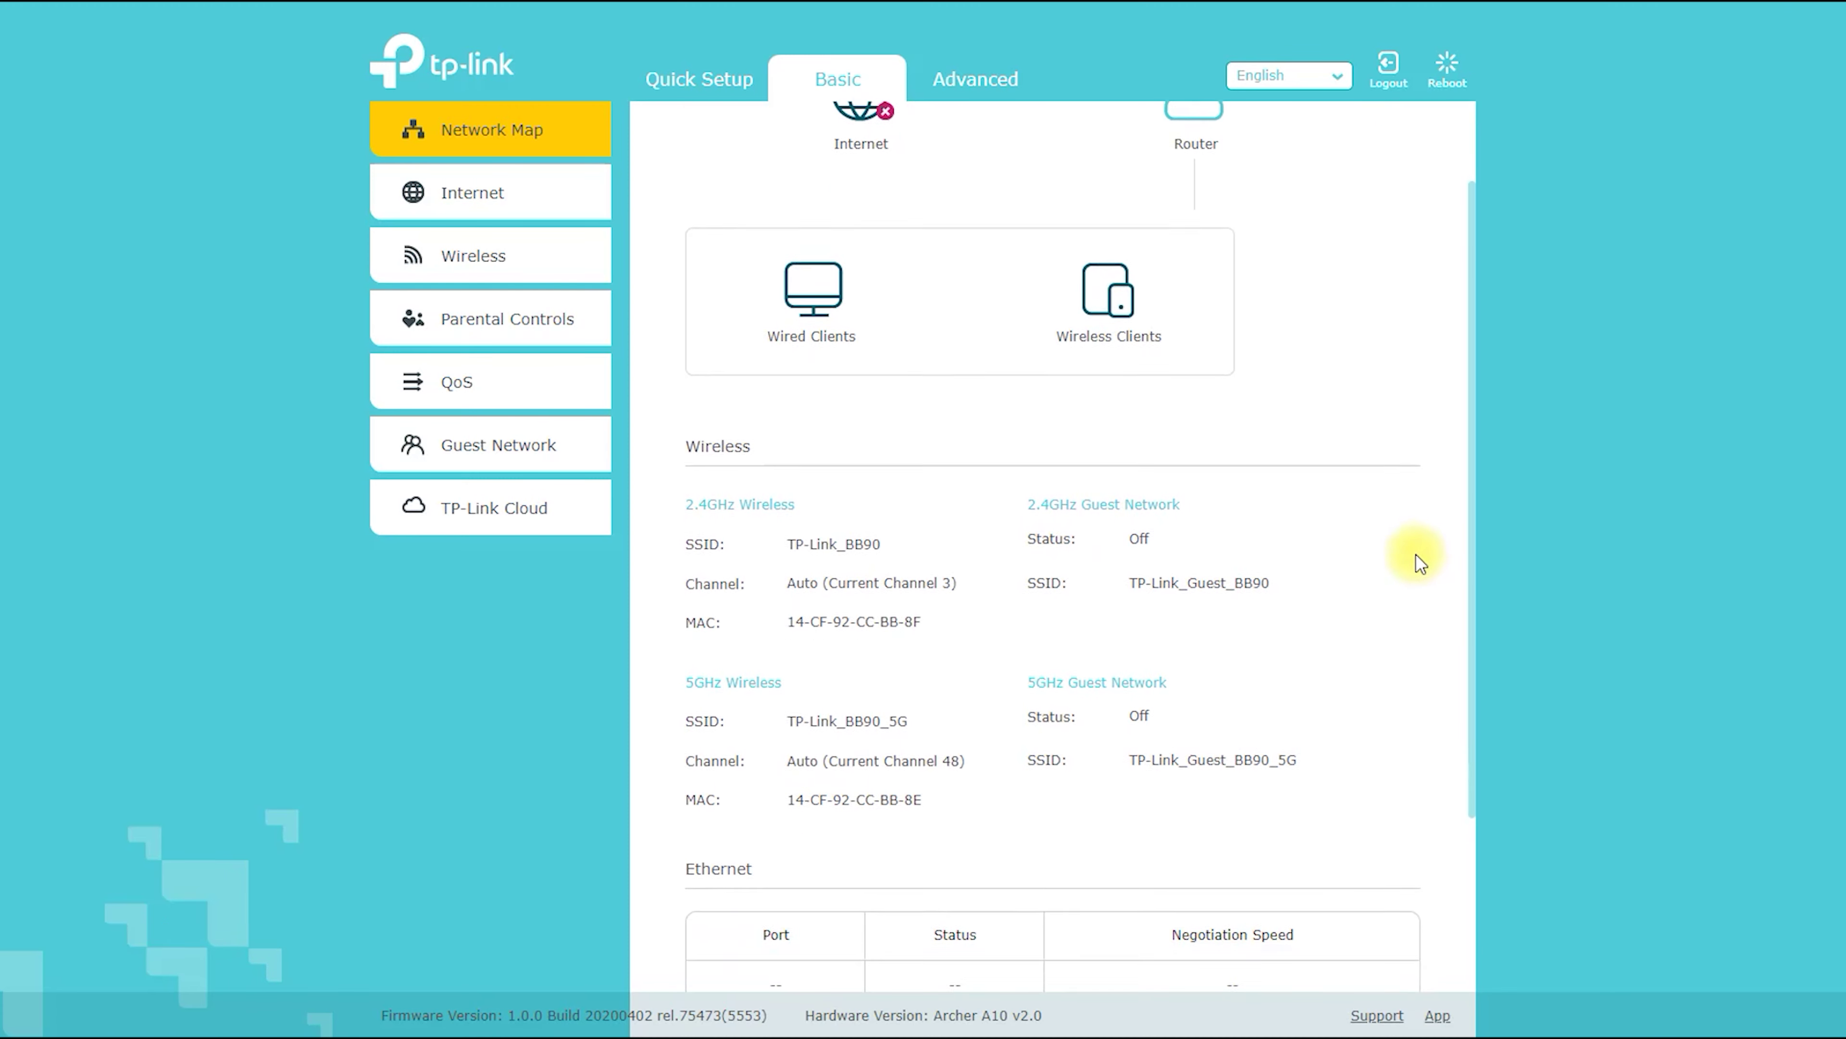
pyautogui.scroll(-3, 1413, 555)
# Show the wired and wireless client lists, both empty.
pyautogui.scroll(3, 1401, 560)
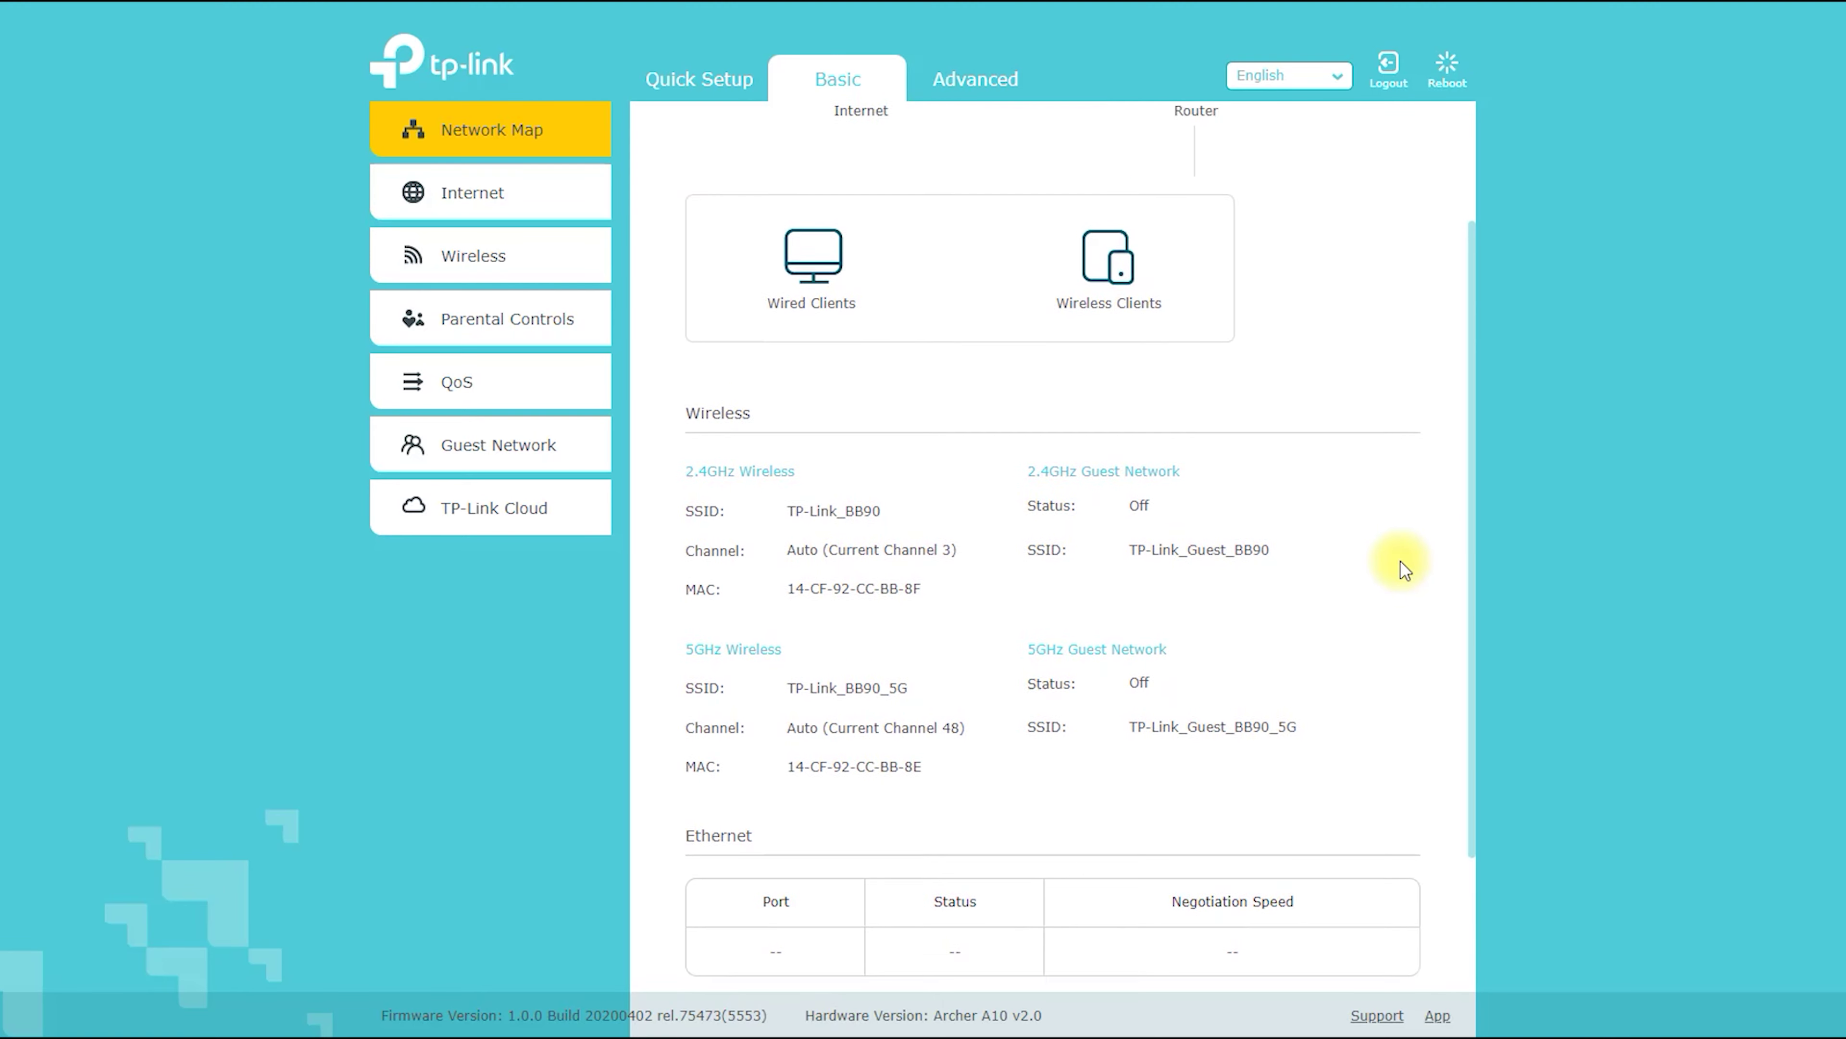
pyautogui.scroll(3, 1400, 560)
pyautogui.click(813, 421)
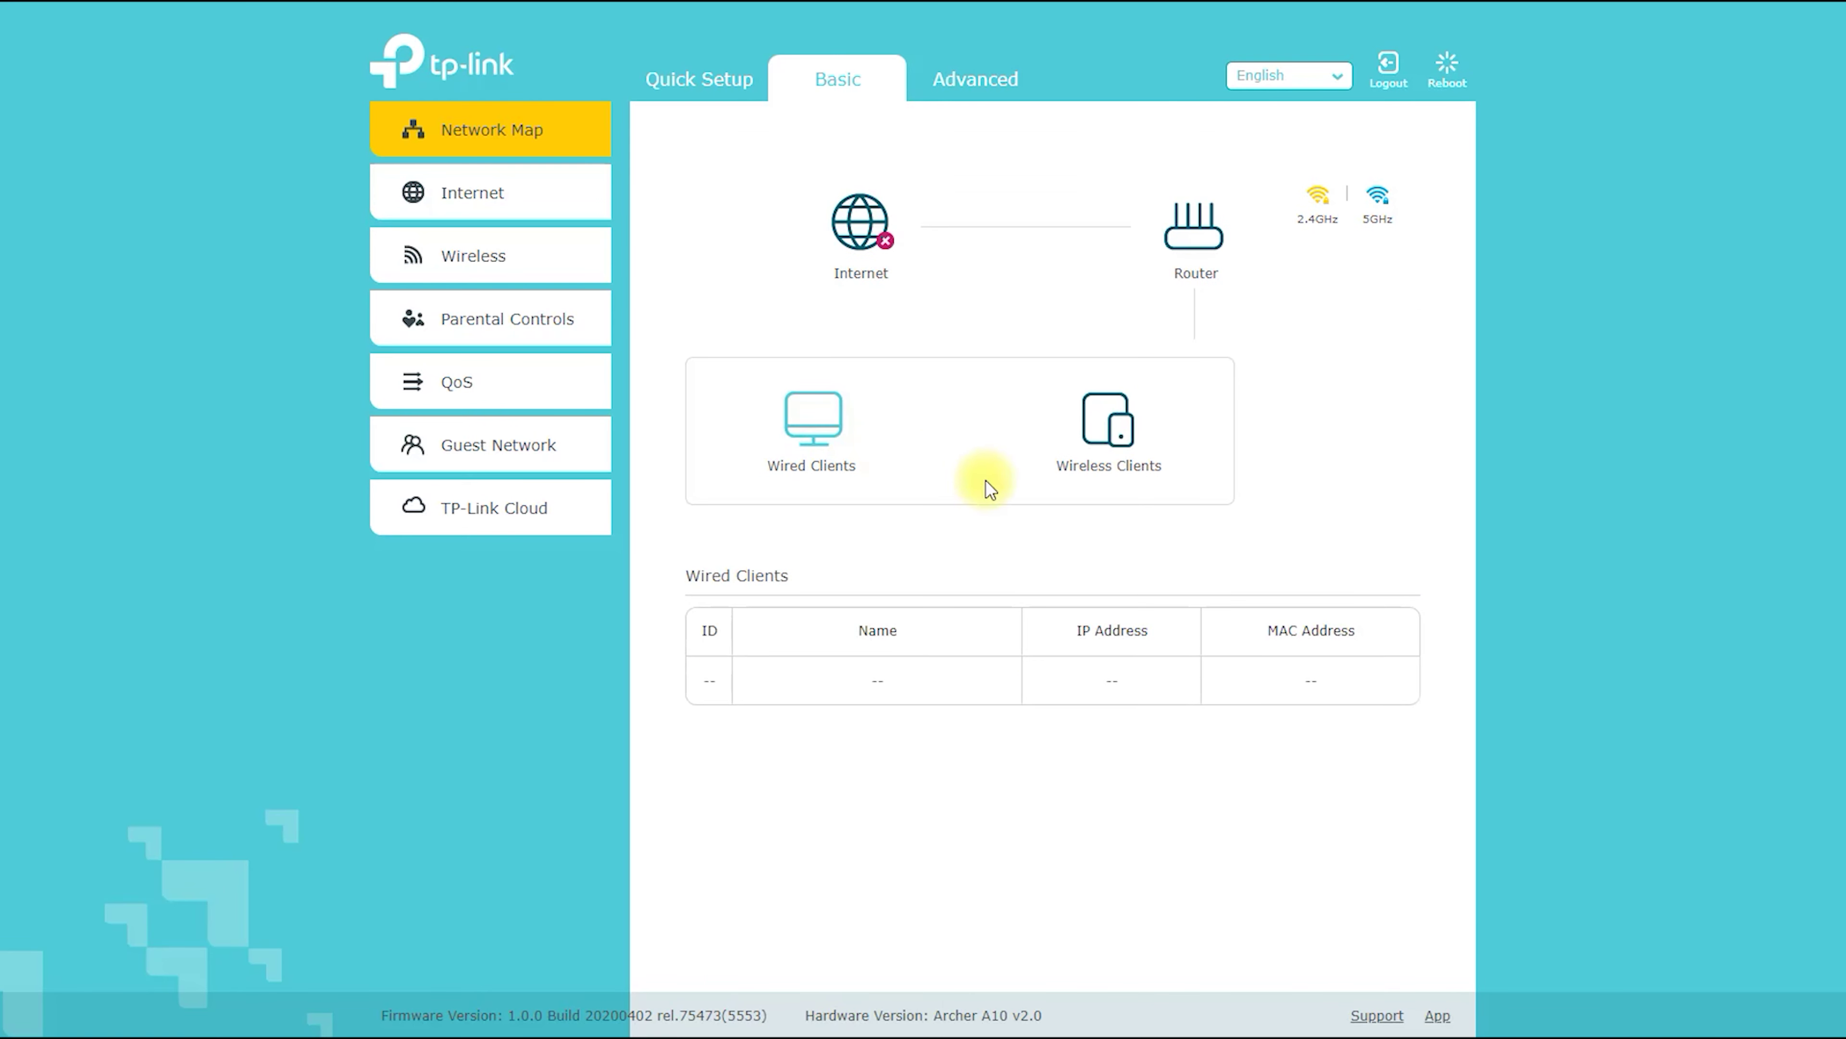
pyautogui.click(1119, 437)
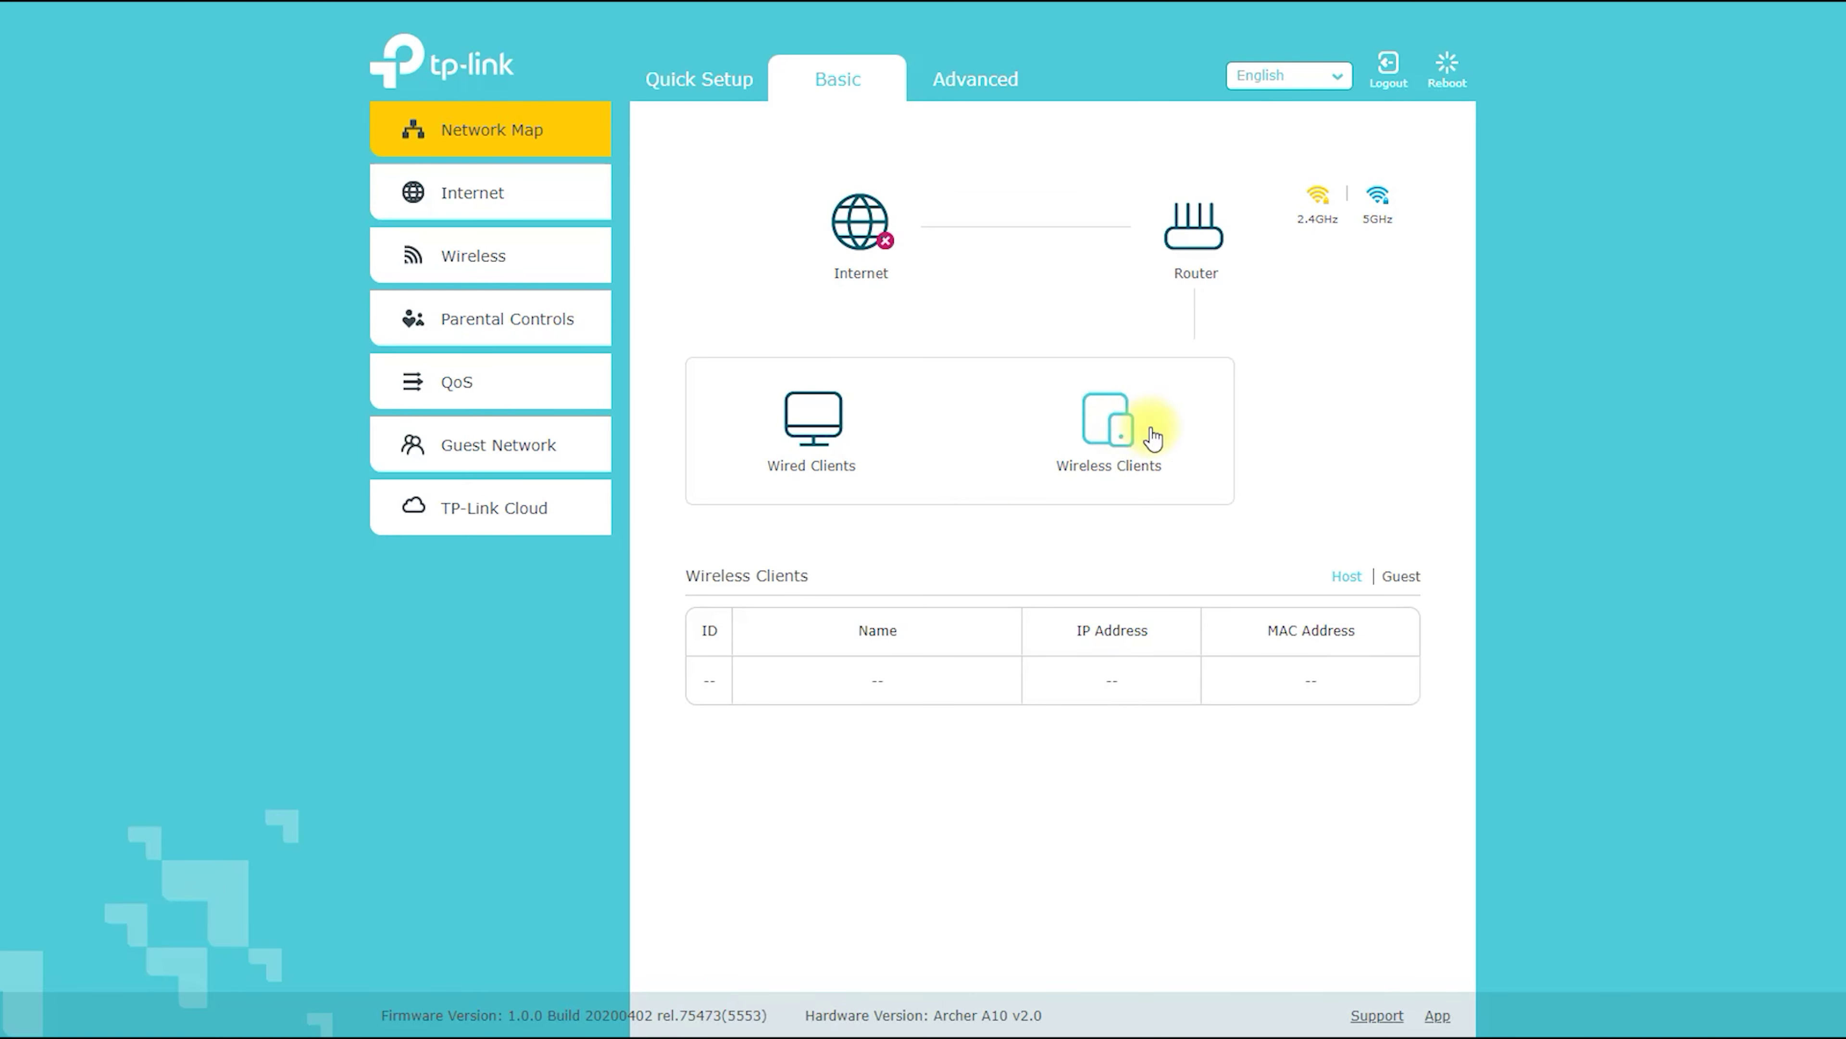
# In the Internet settings, preview the Static IP, Dynamic IP and PPPoE connection types.
pyautogui.click(483, 204)
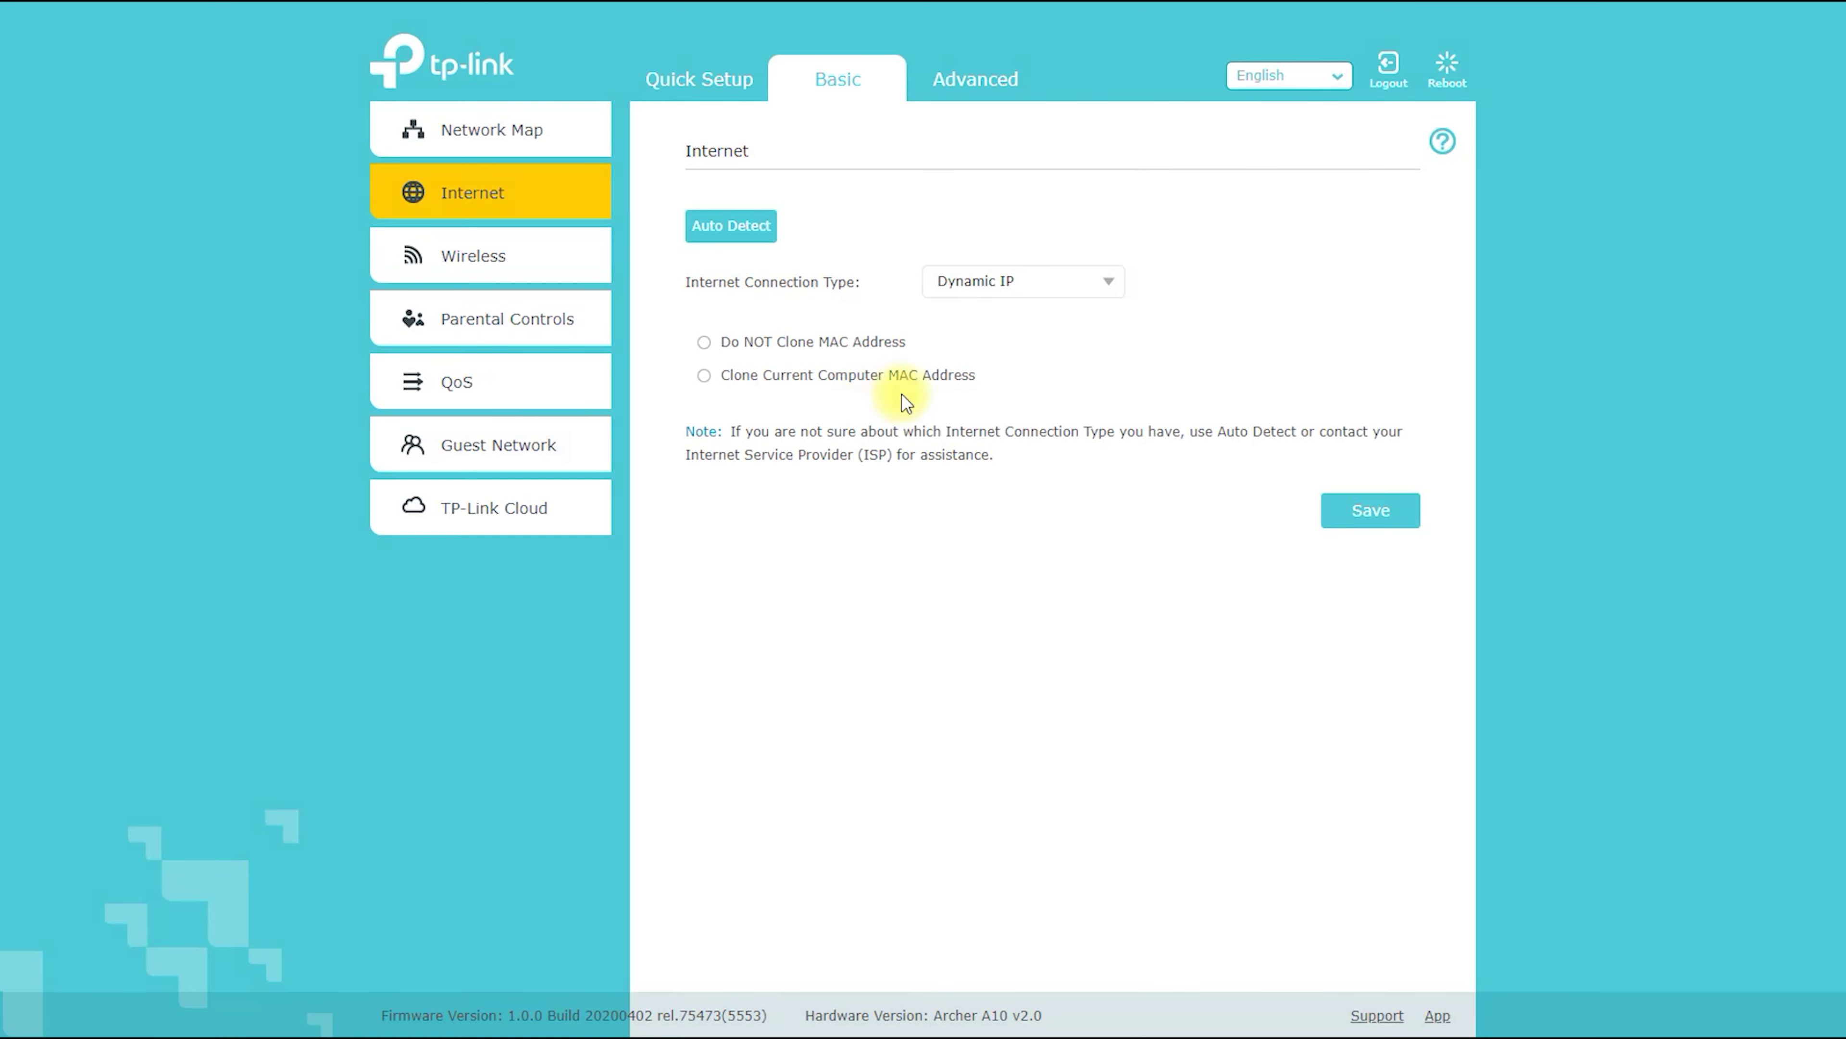
pyautogui.click(1084, 282)
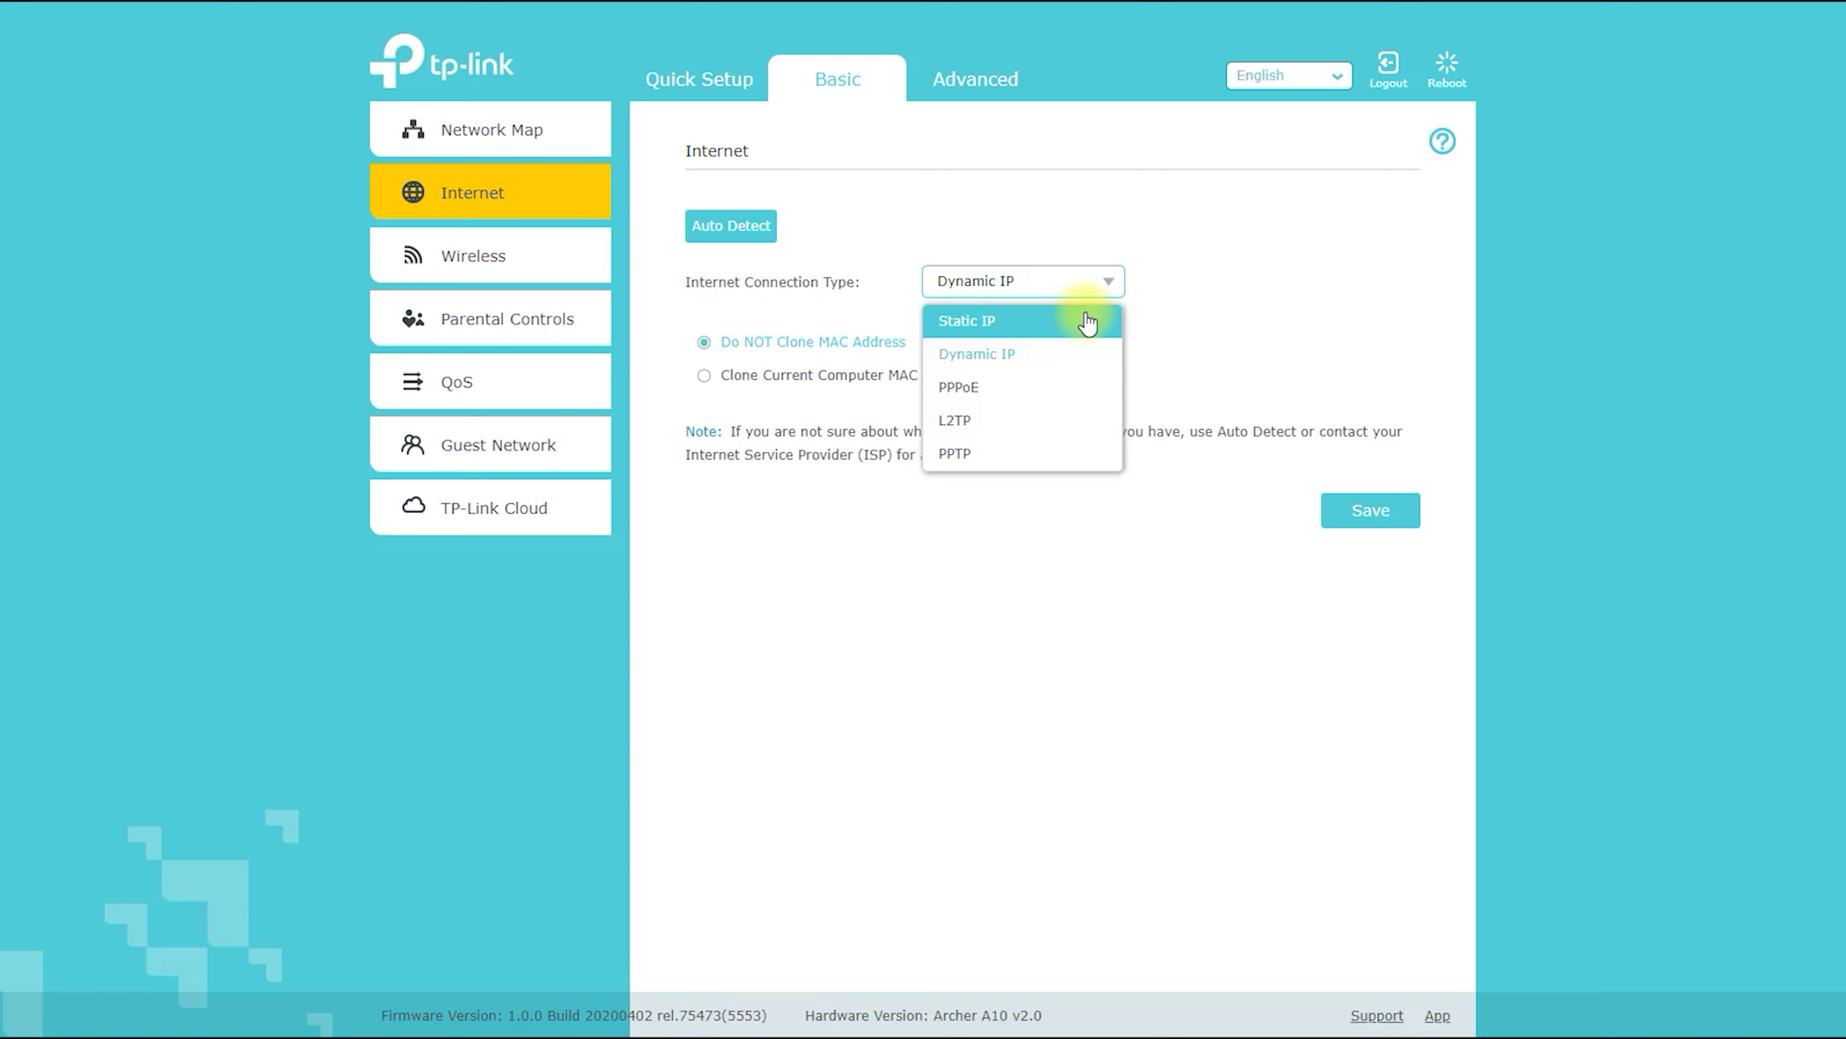
pyautogui.click(1084, 311)
pyautogui.click(1088, 281)
pyautogui.click(1080, 355)
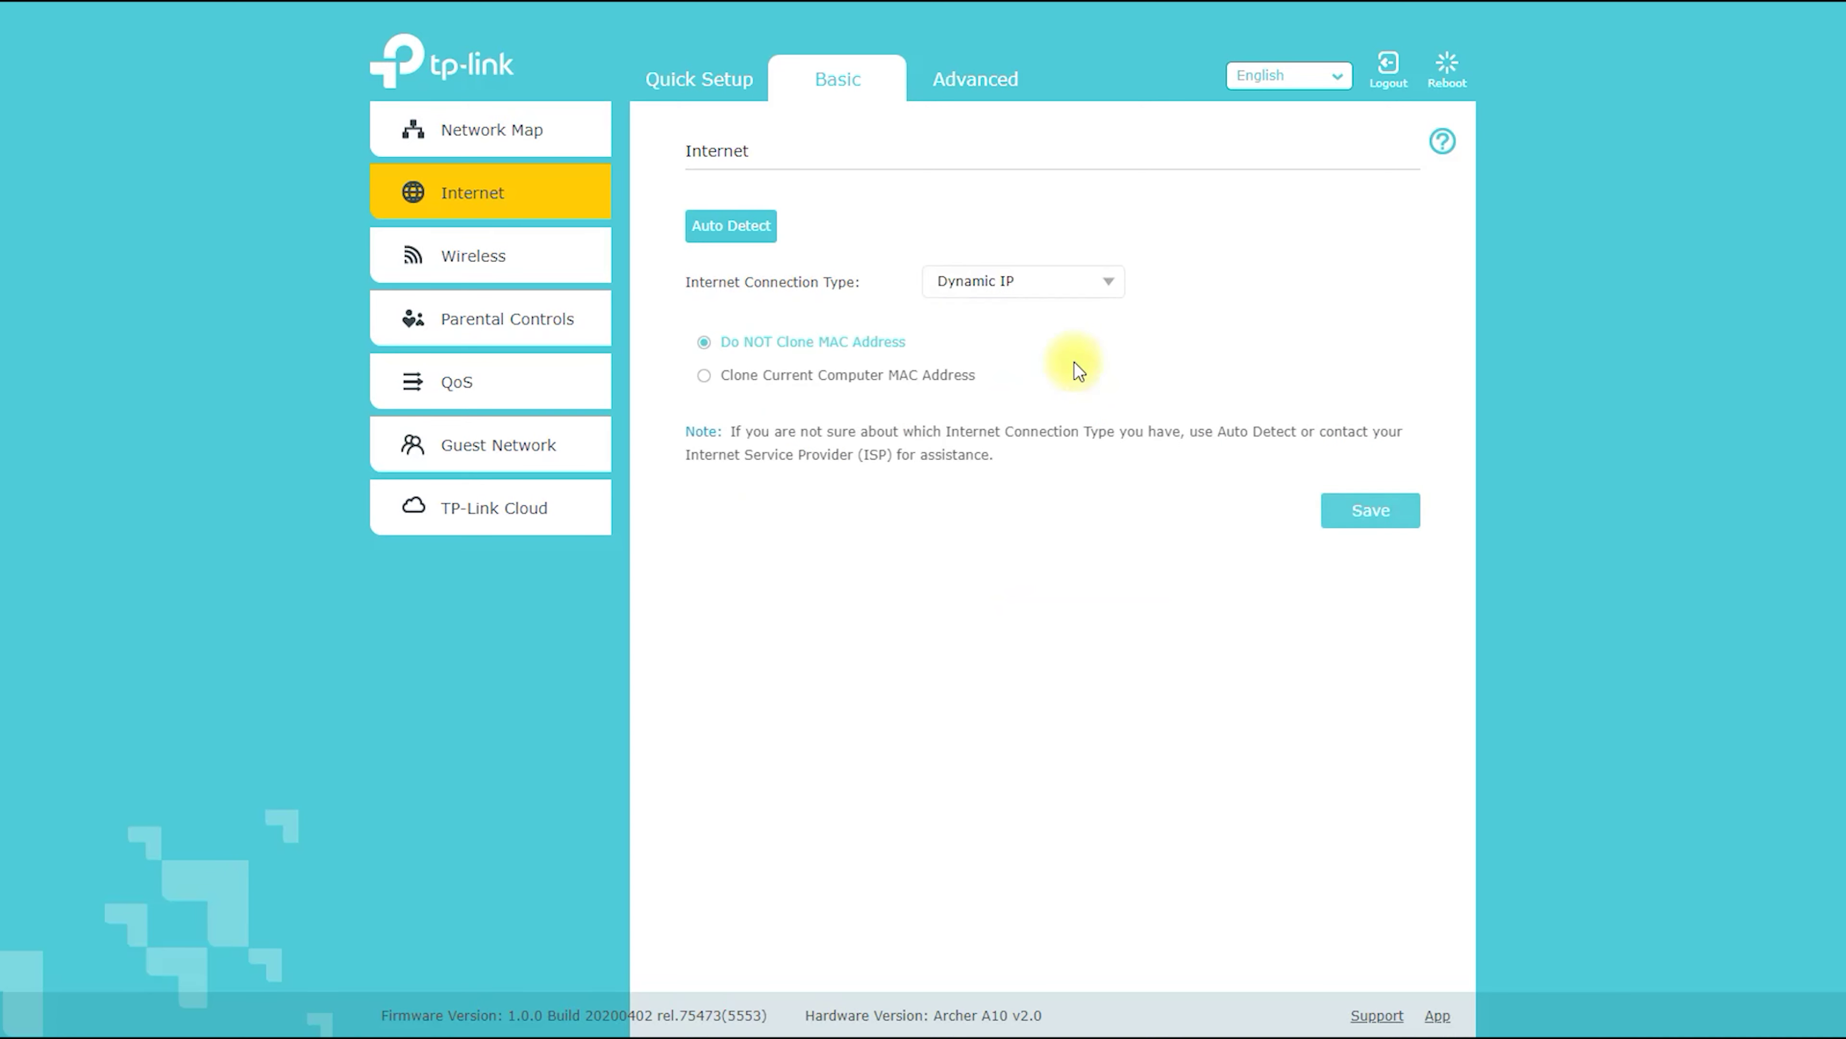
pyautogui.click(1092, 297)
pyautogui.click(1067, 386)
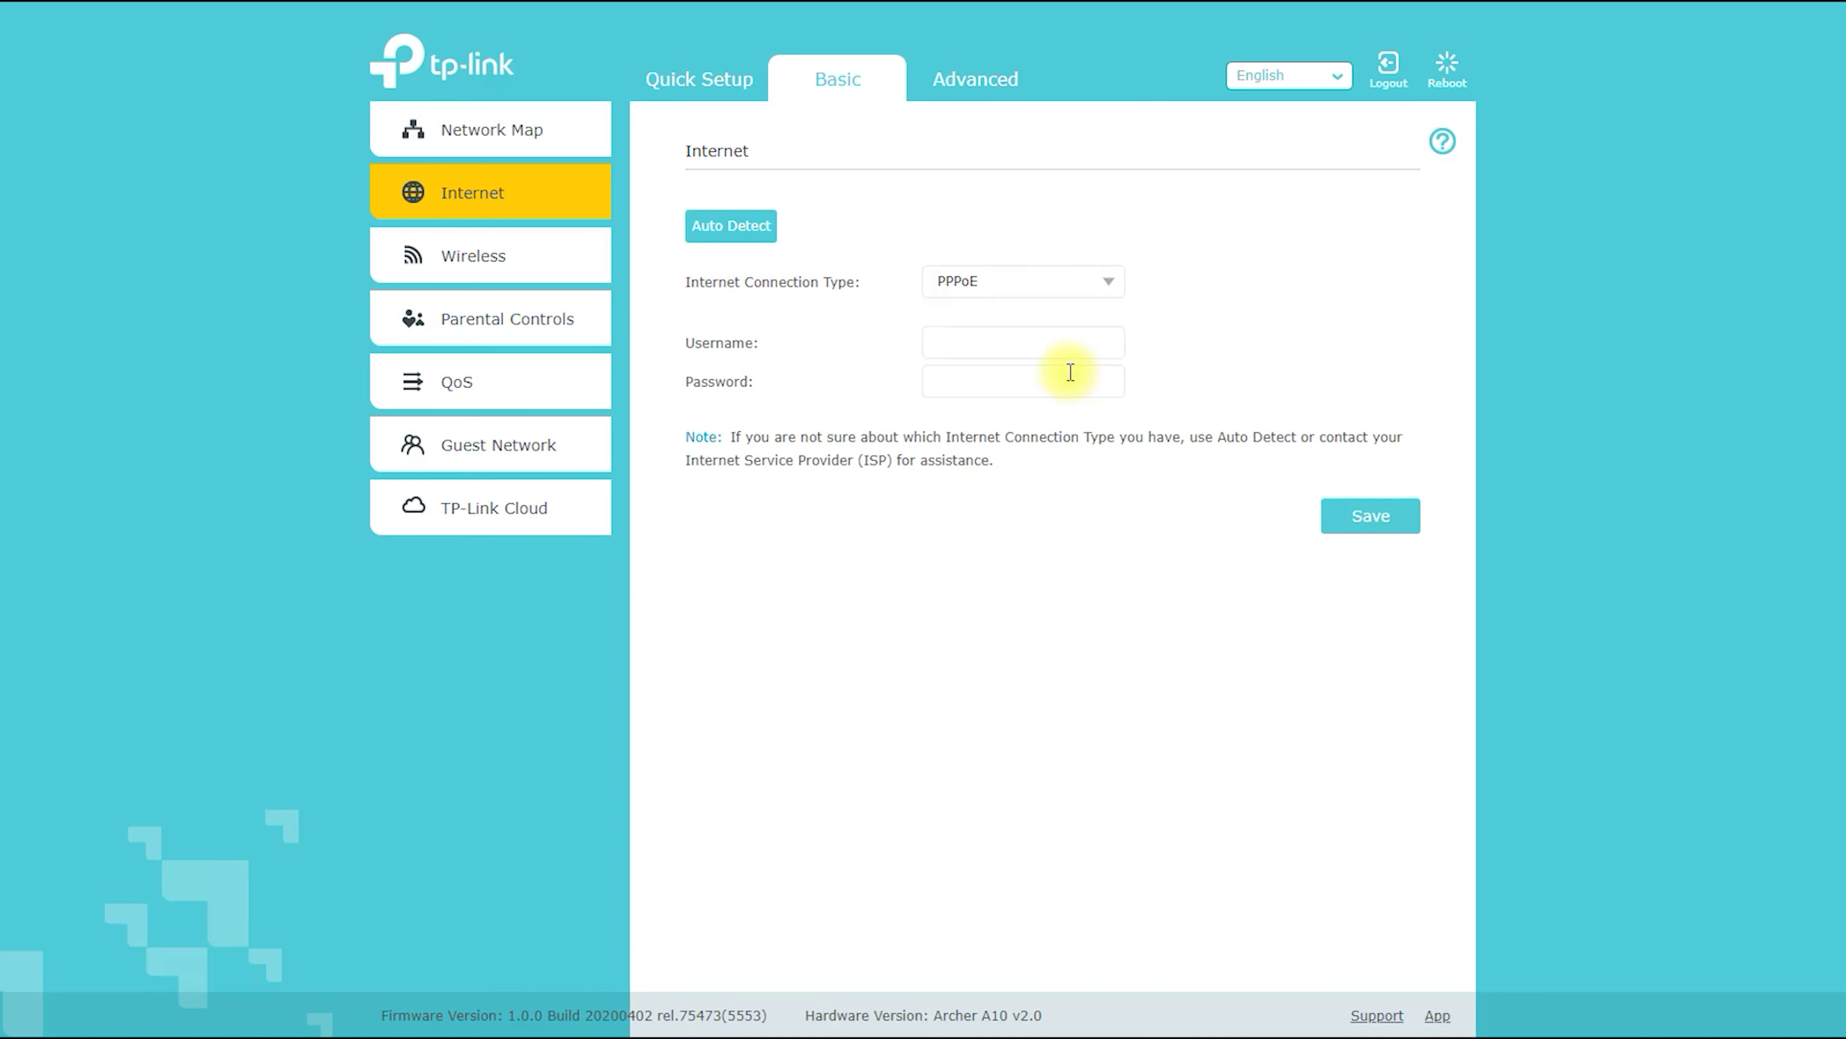
# Preview the L2TP and PPTP connection types, then view the 2.4GHz and 5GHz Wireless settings.
pyautogui.click(1082, 282)
pyautogui.click(1071, 420)
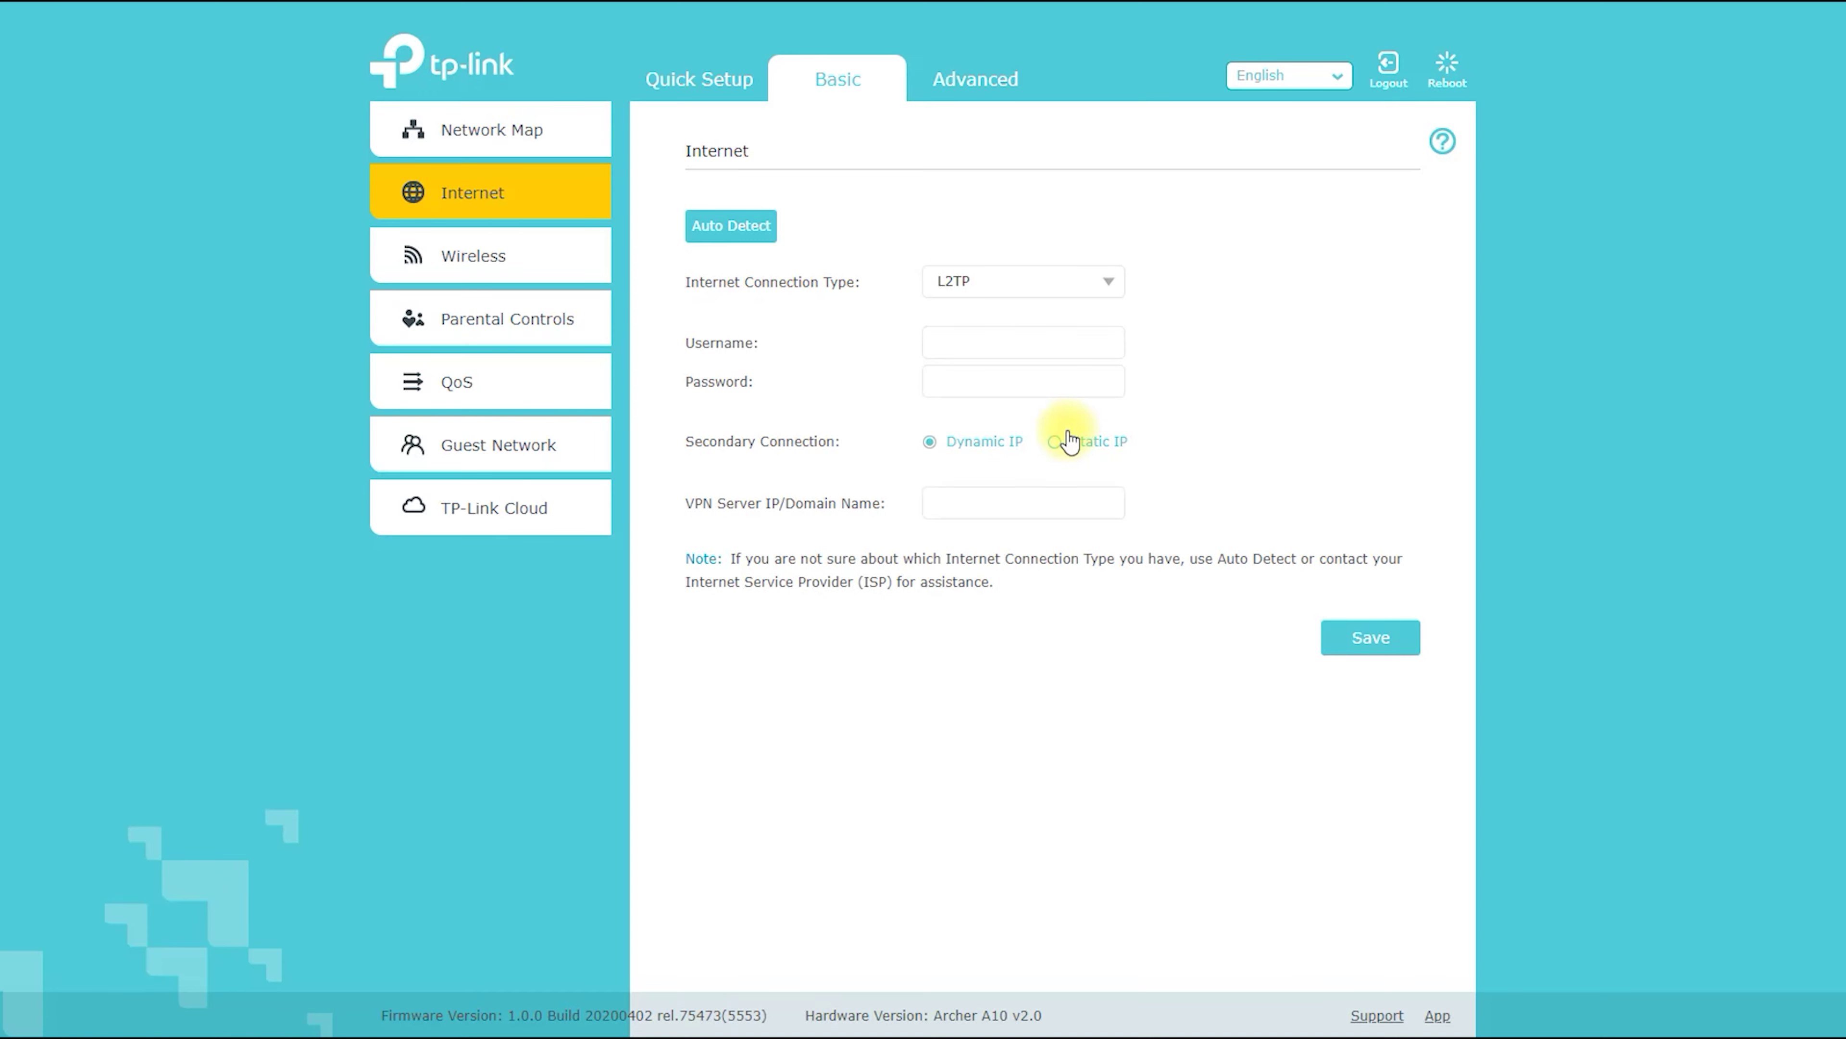
pyautogui.click(1098, 285)
pyautogui.click(1063, 457)
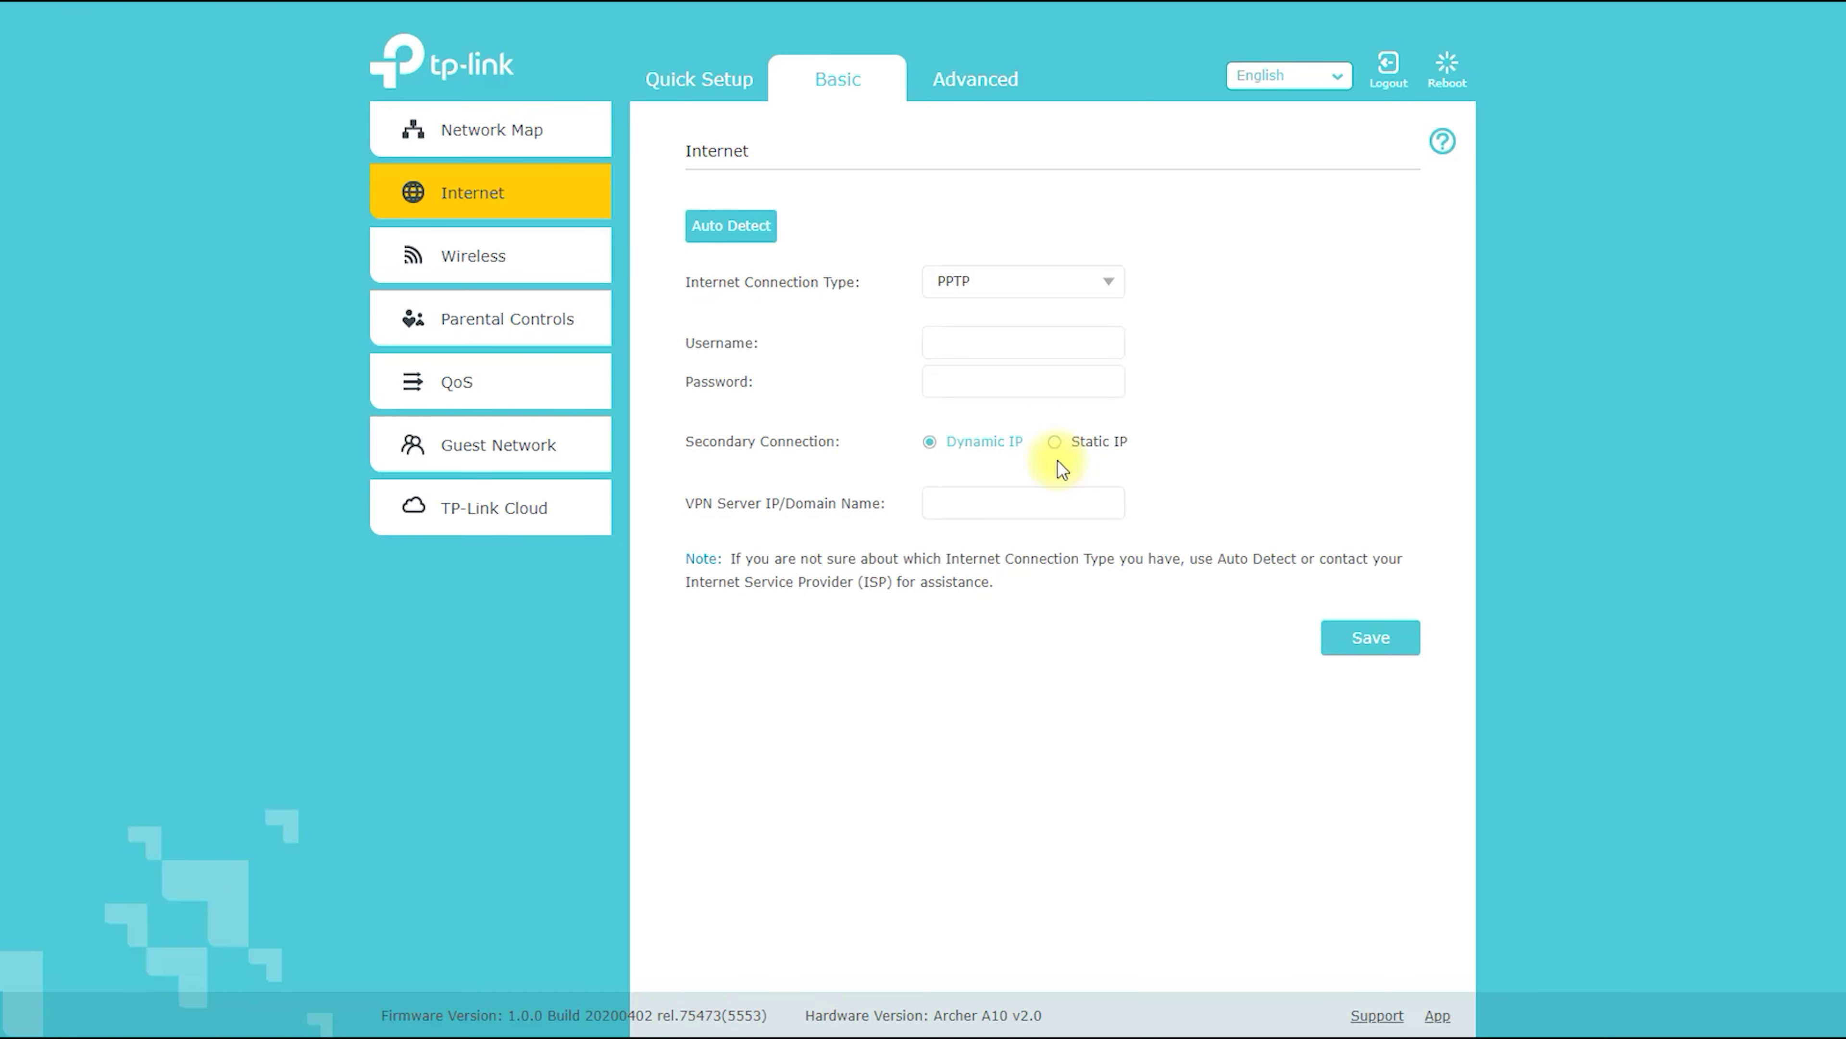
pyautogui.click(429, 262)
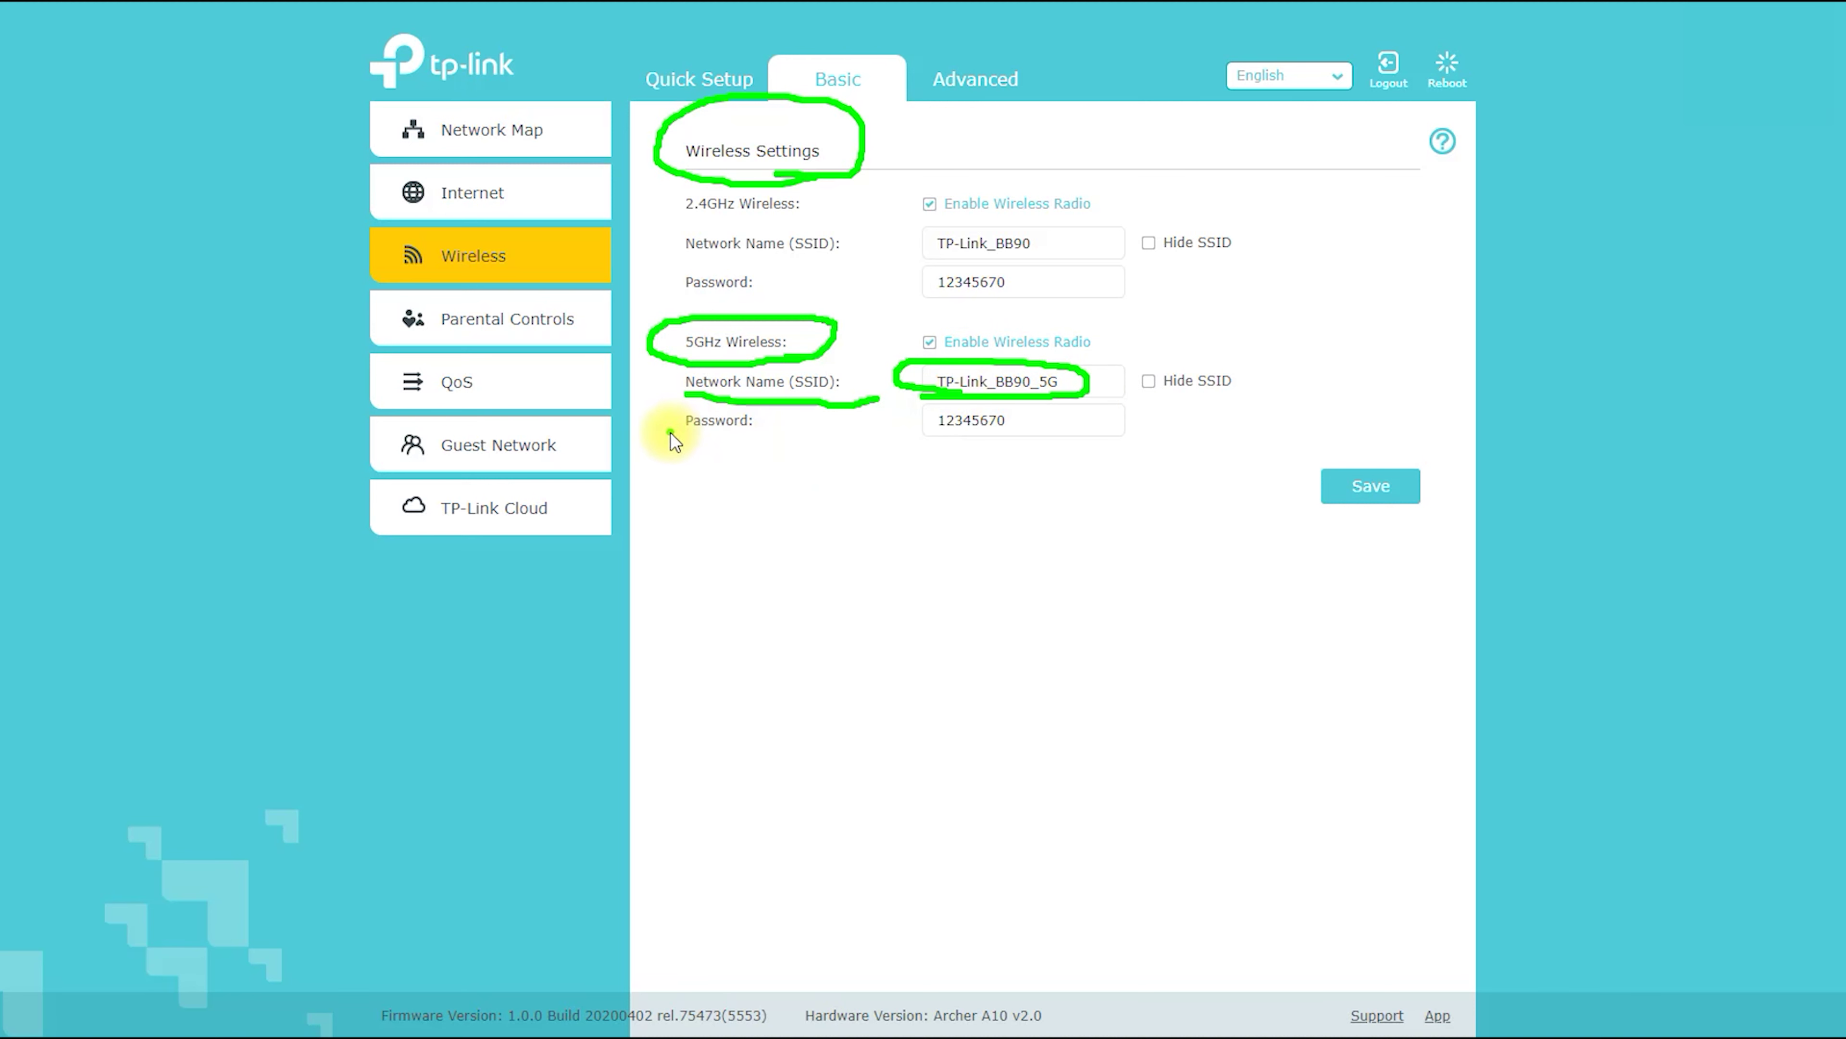
# Mark the 5GHz network password setting with the pen, then clear the annotations.
pyautogui.moveTo(670, 433); pyautogui.dragTo(734, 408)
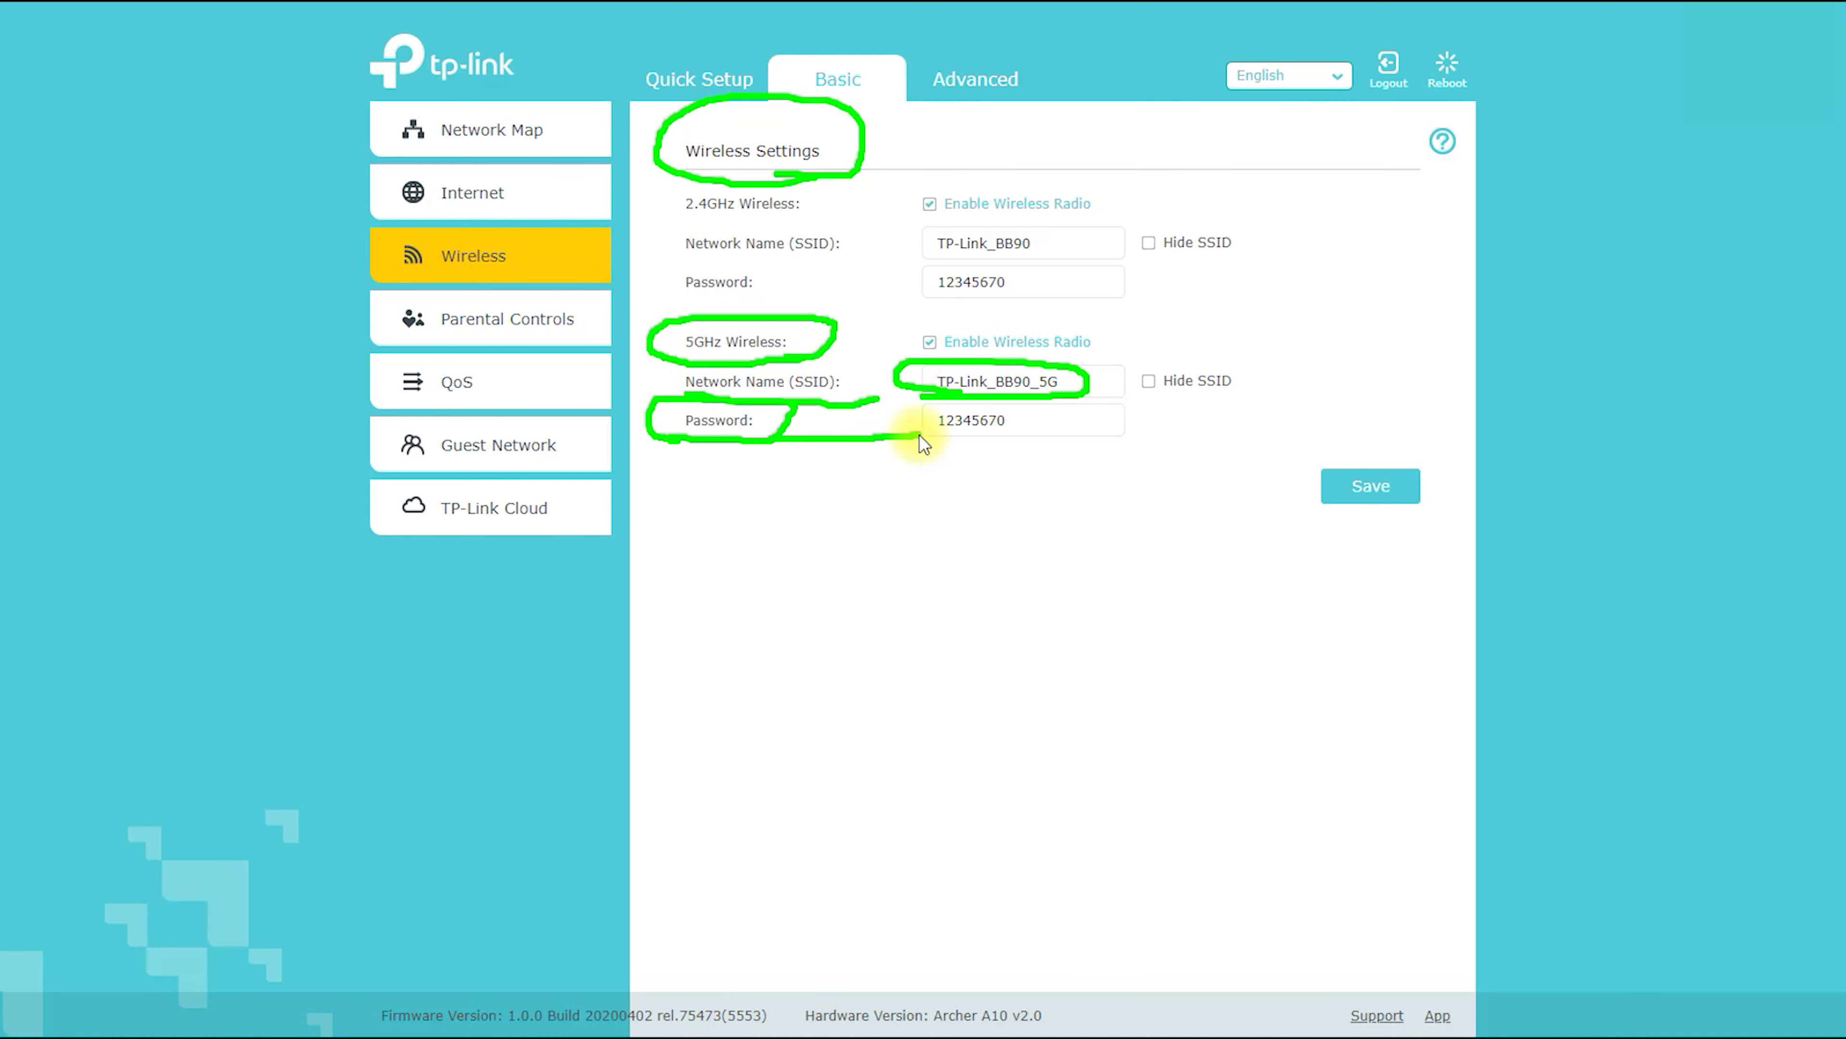
pyautogui.moveTo(922, 421); pyautogui.dragTo(871, 550)
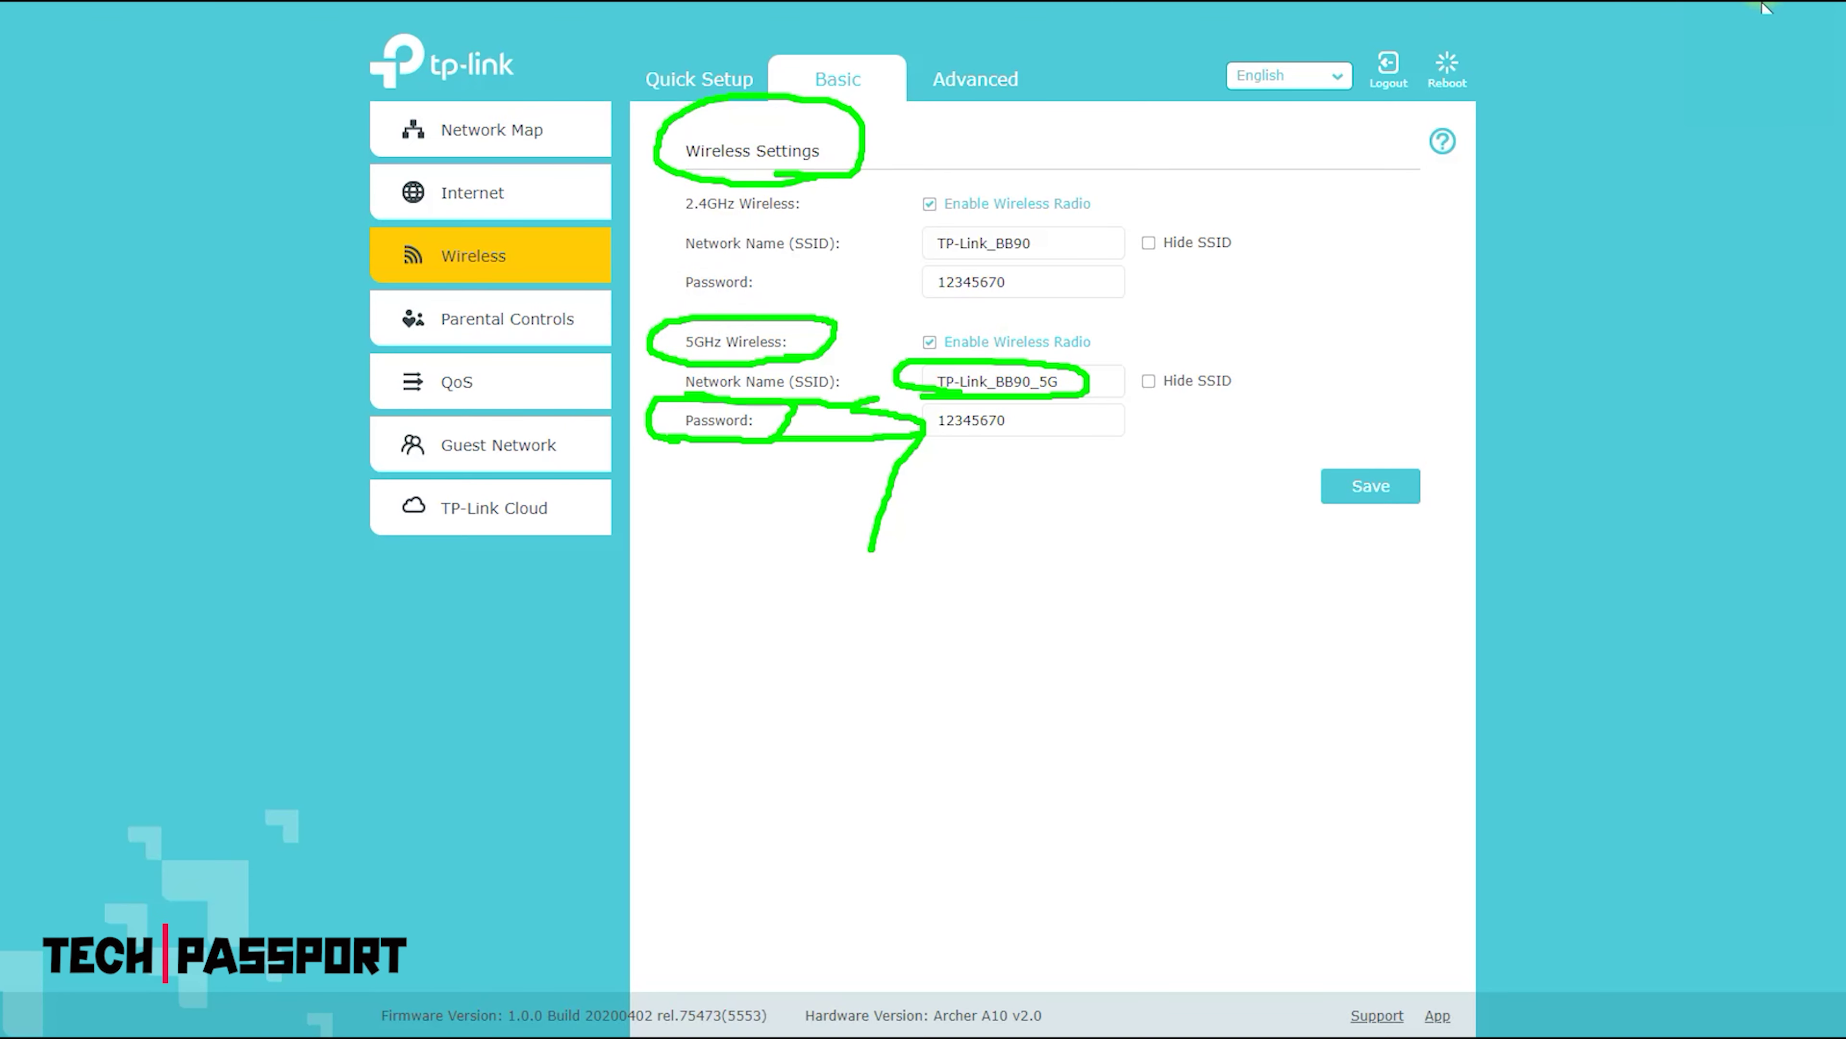
pyautogui.click(1735, 5)
# Look through Parental Controls and QoS, then show the Guest Network settings.
pyautogui.click(494, 316)
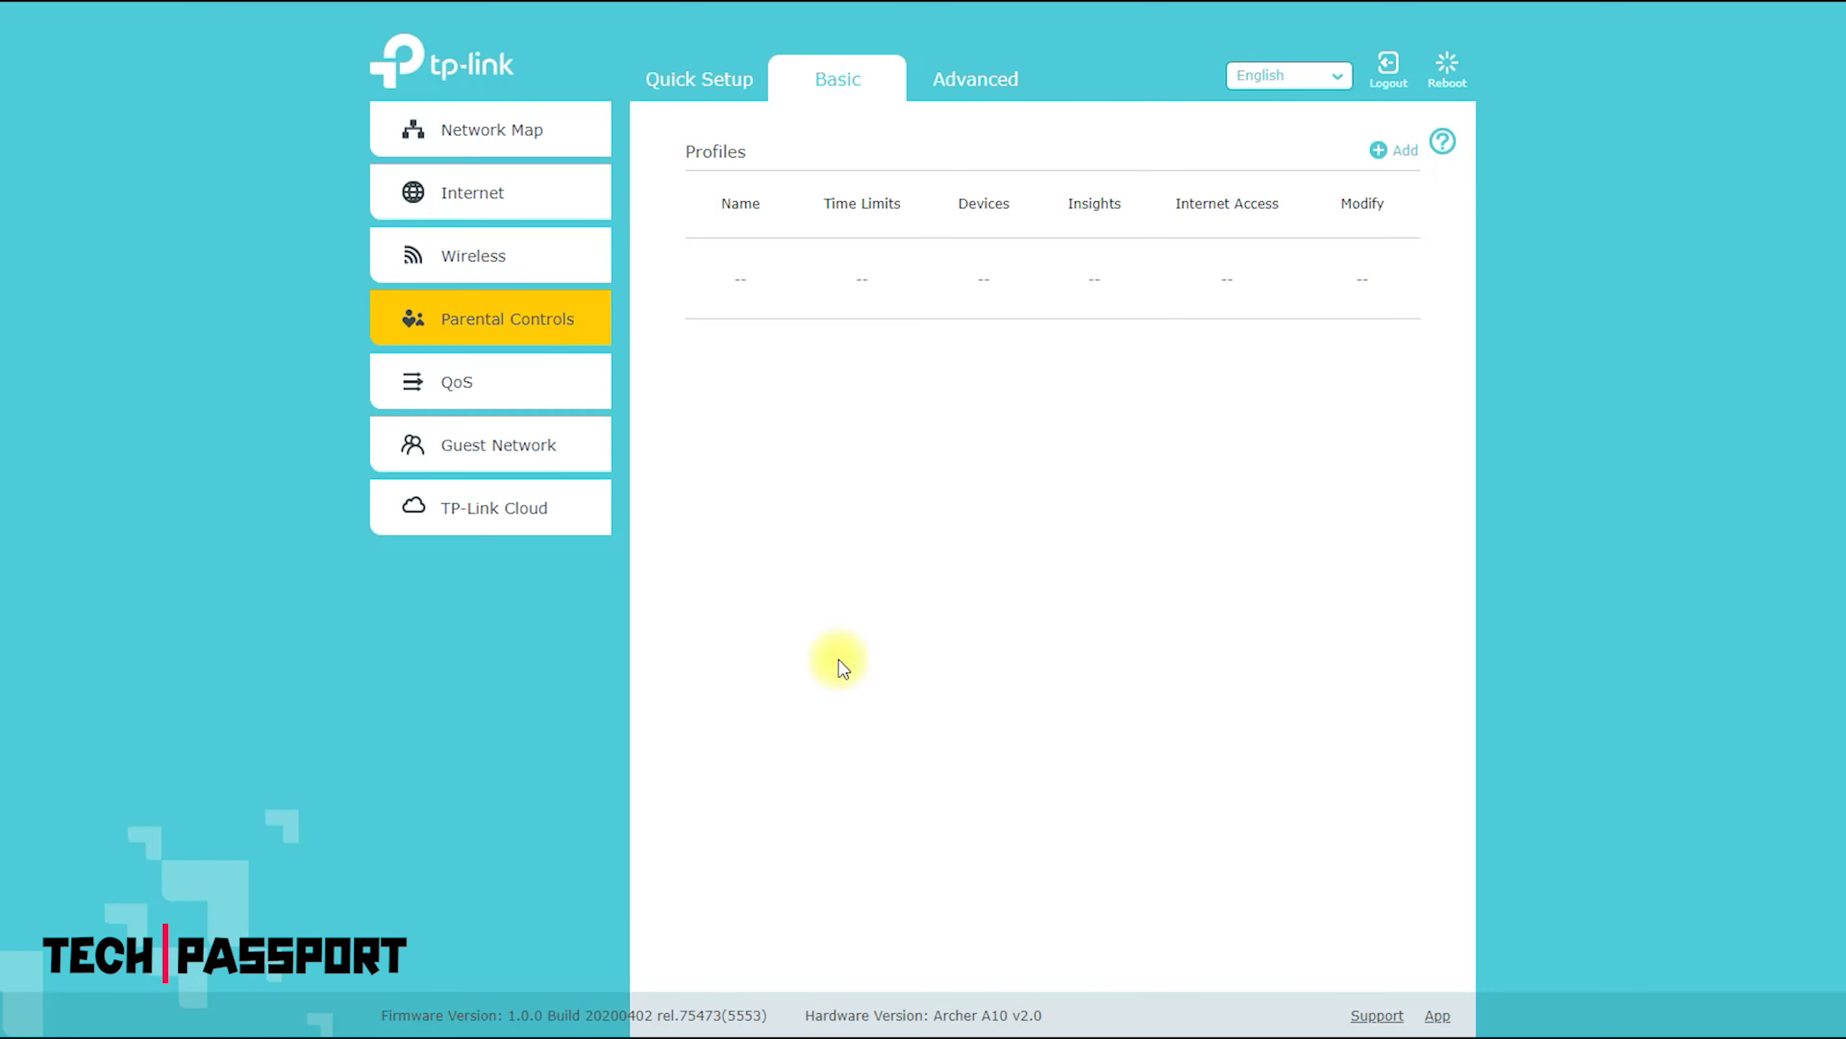
pyautogui.click(456, 381)
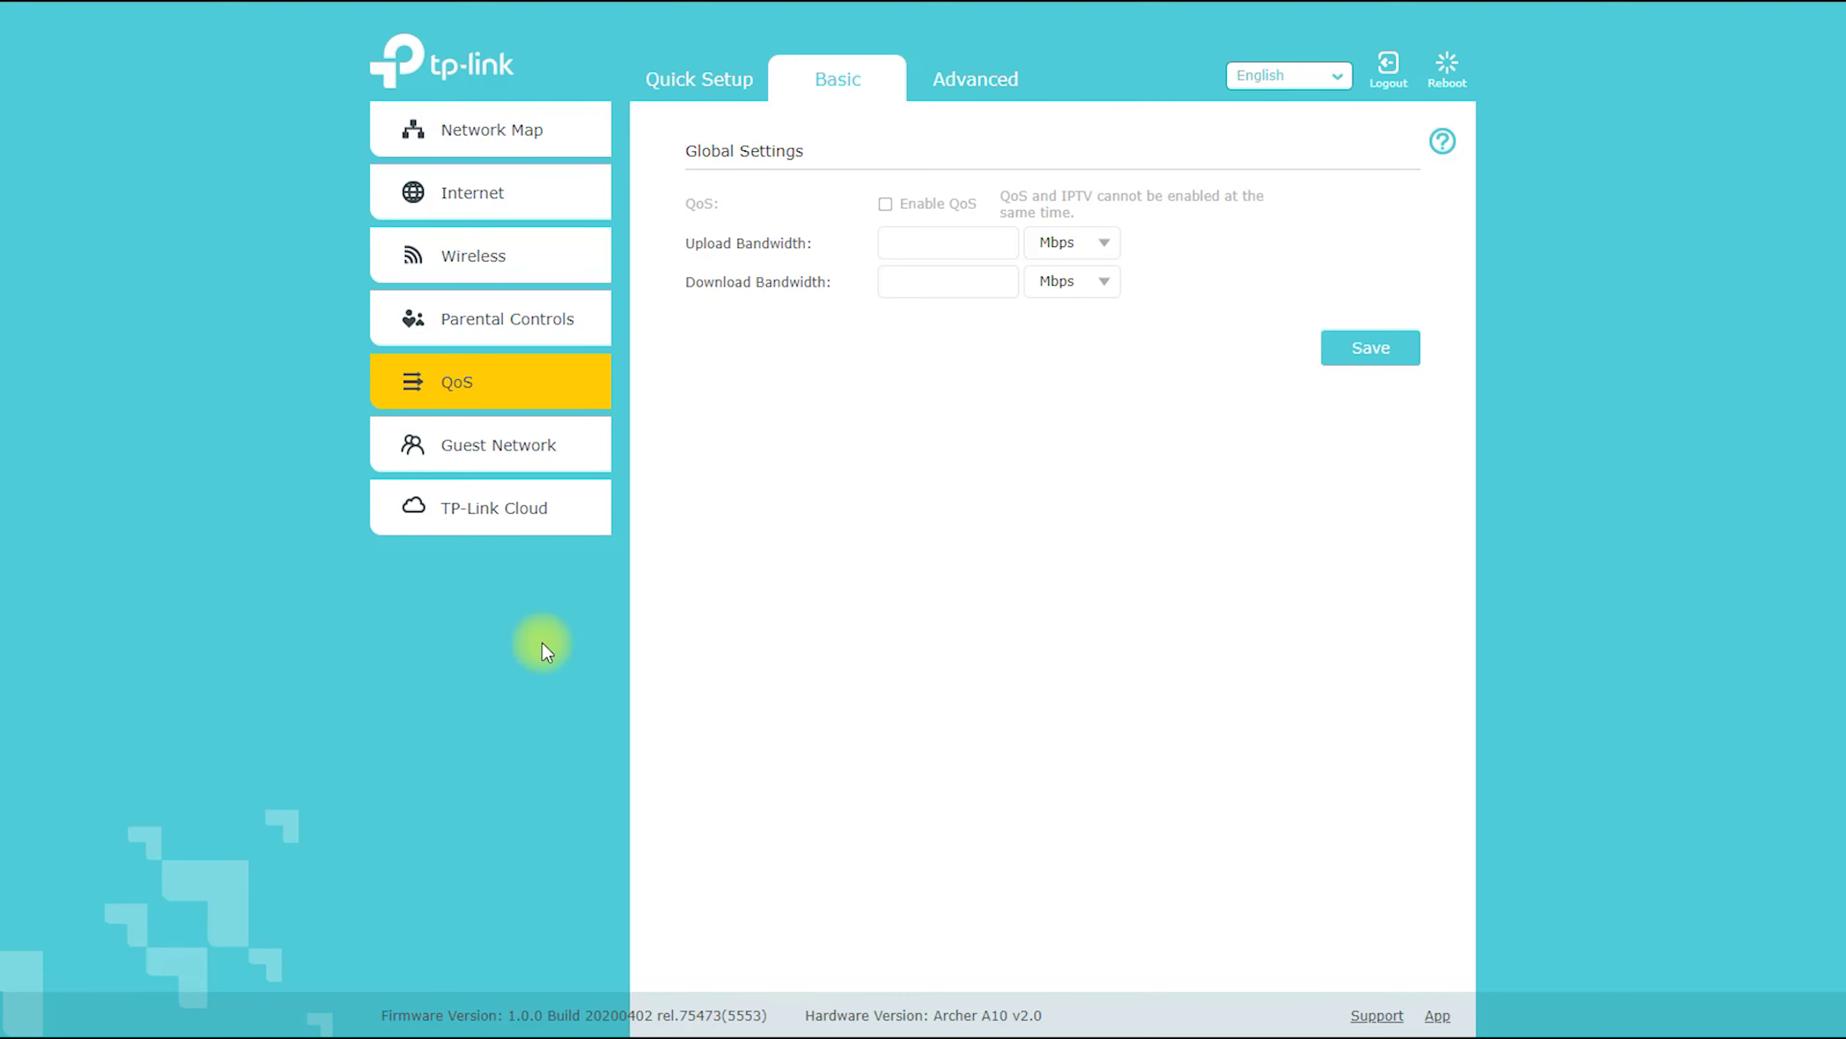
pyautogui.click(527, 452)
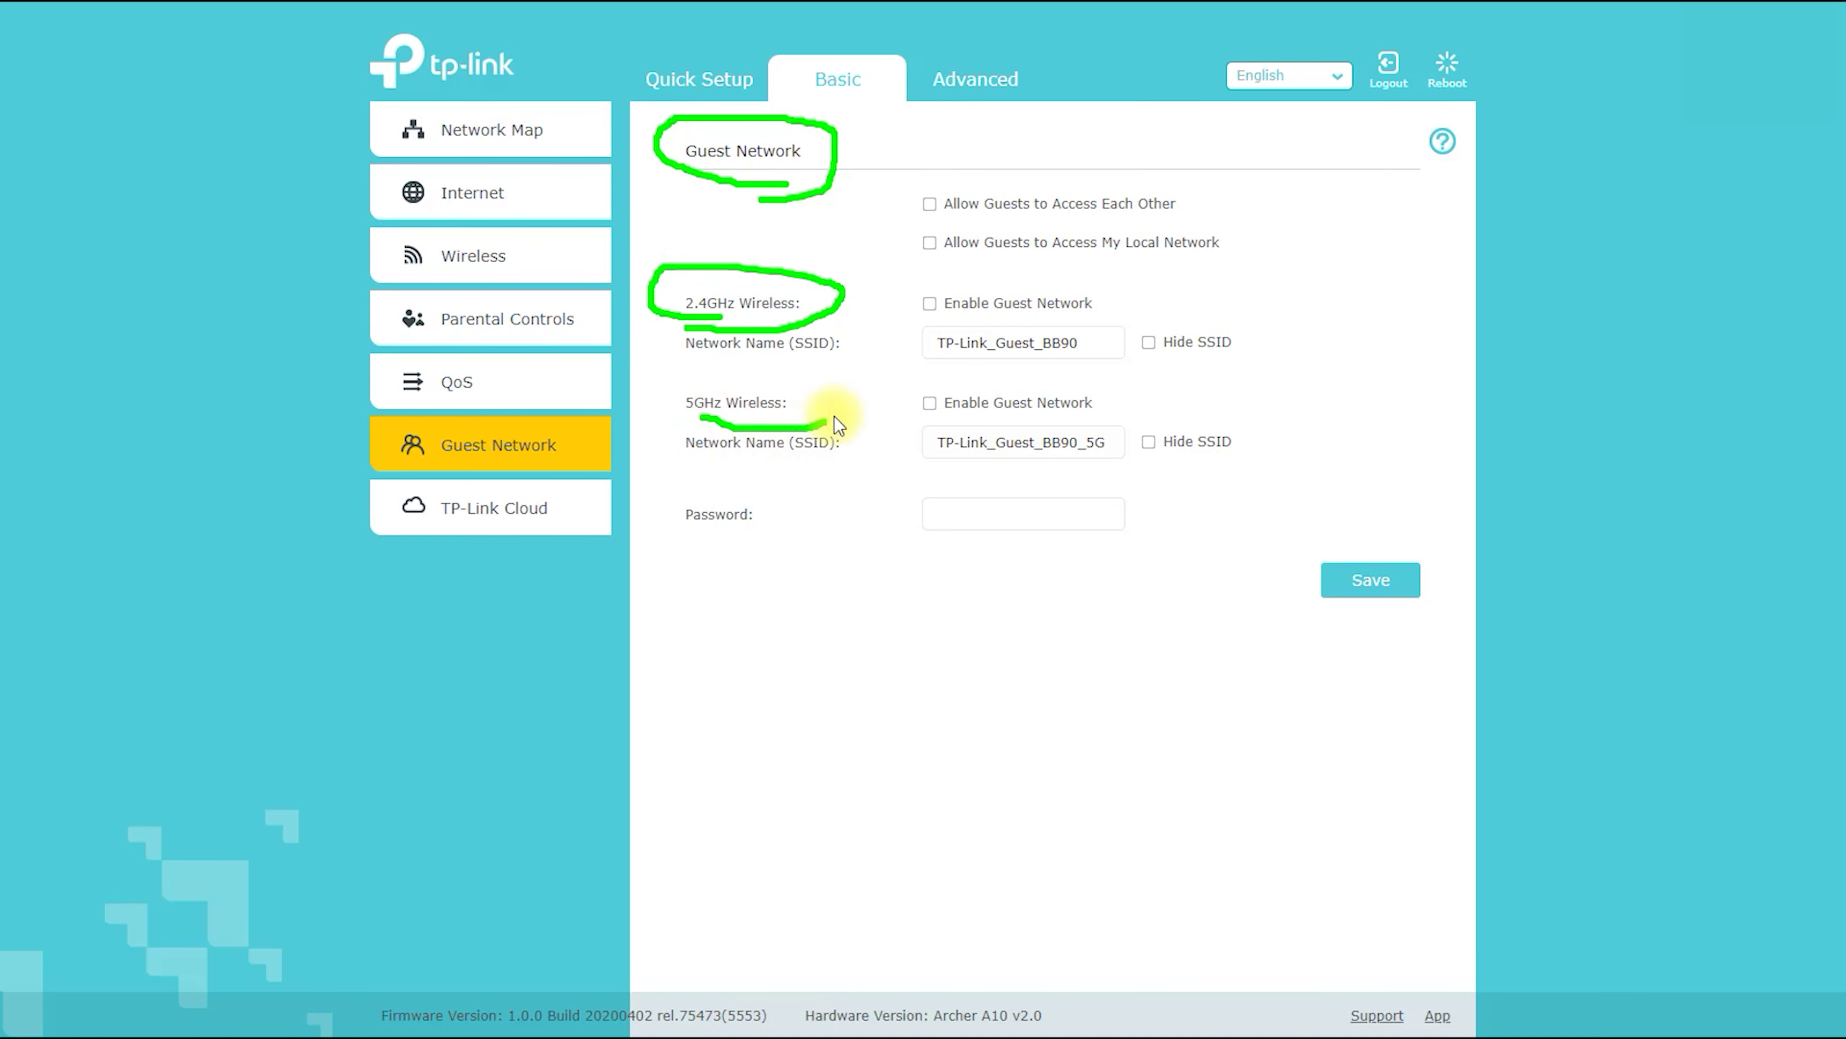
# Mark the guest Password setting and underline the 2.4GHz and 5GHz guest network names.
pyautogui.moveTo(720, 559); pyautogui.dragTo(792, 495)
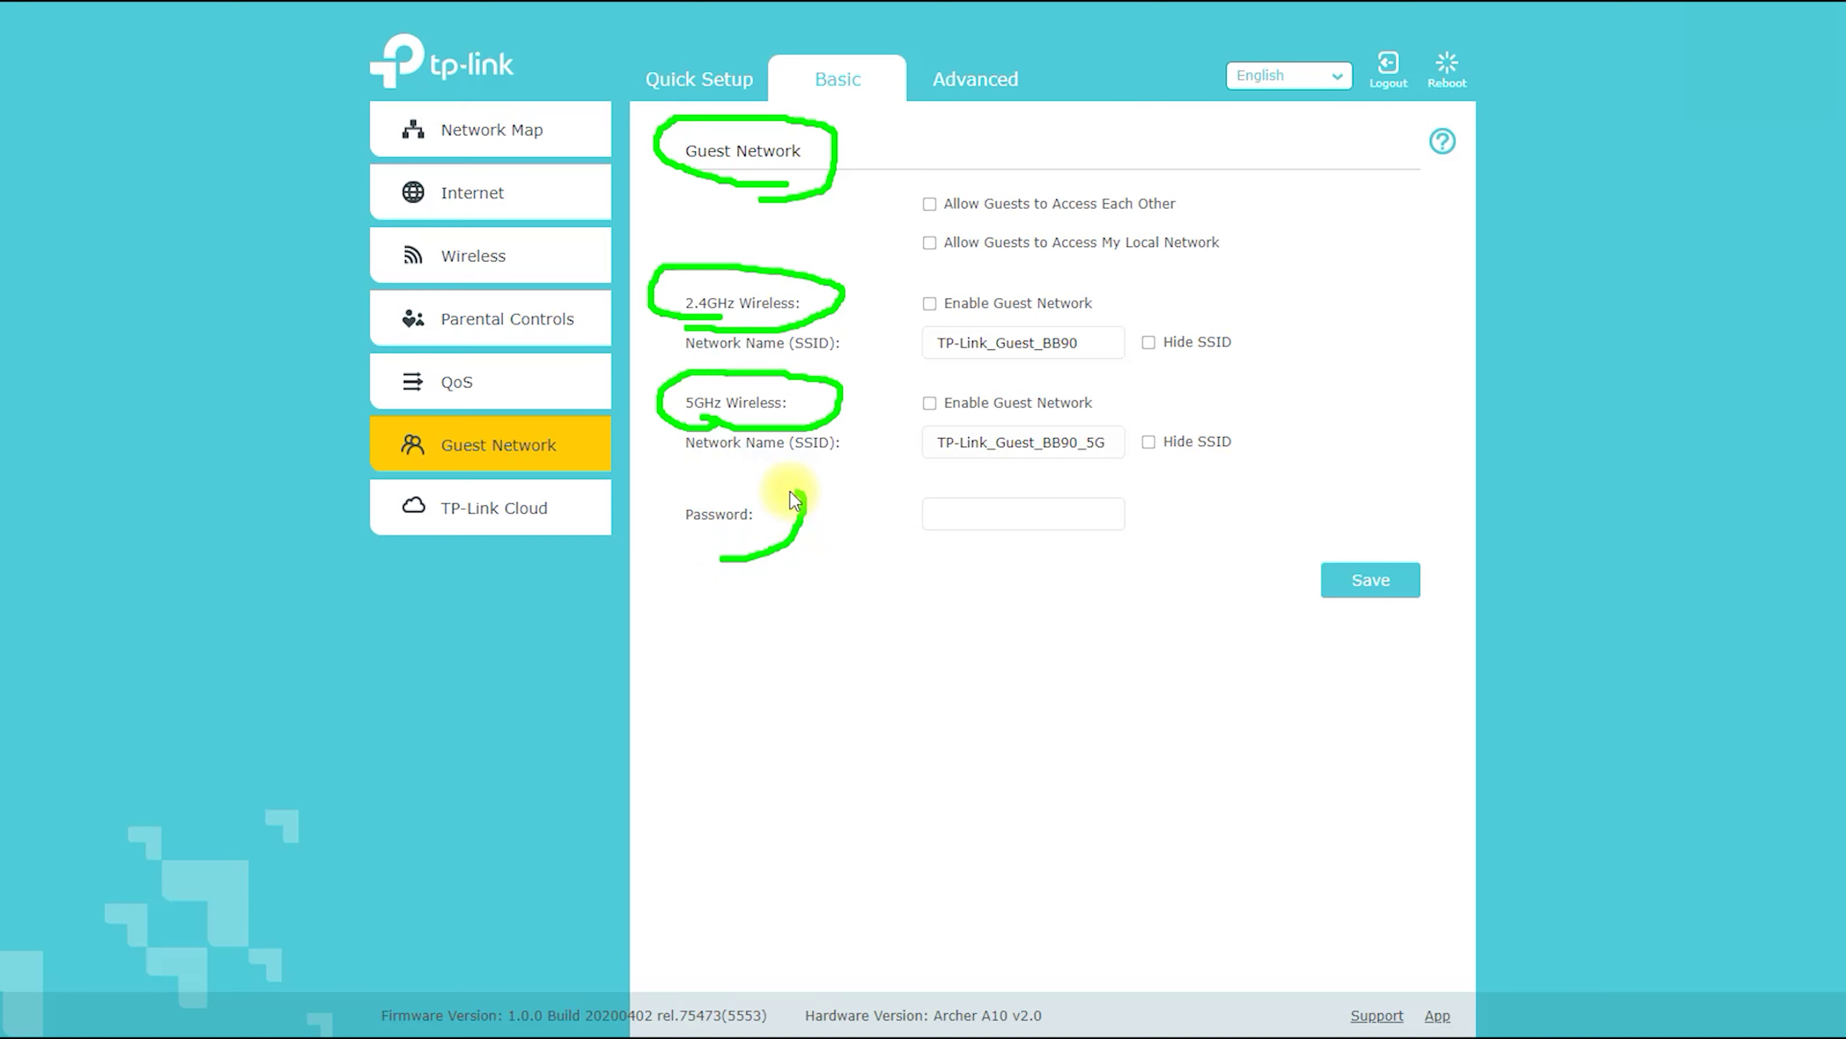
pyautogui.moveTo(918, 370); pyautogui.dragTo(1089, 370)
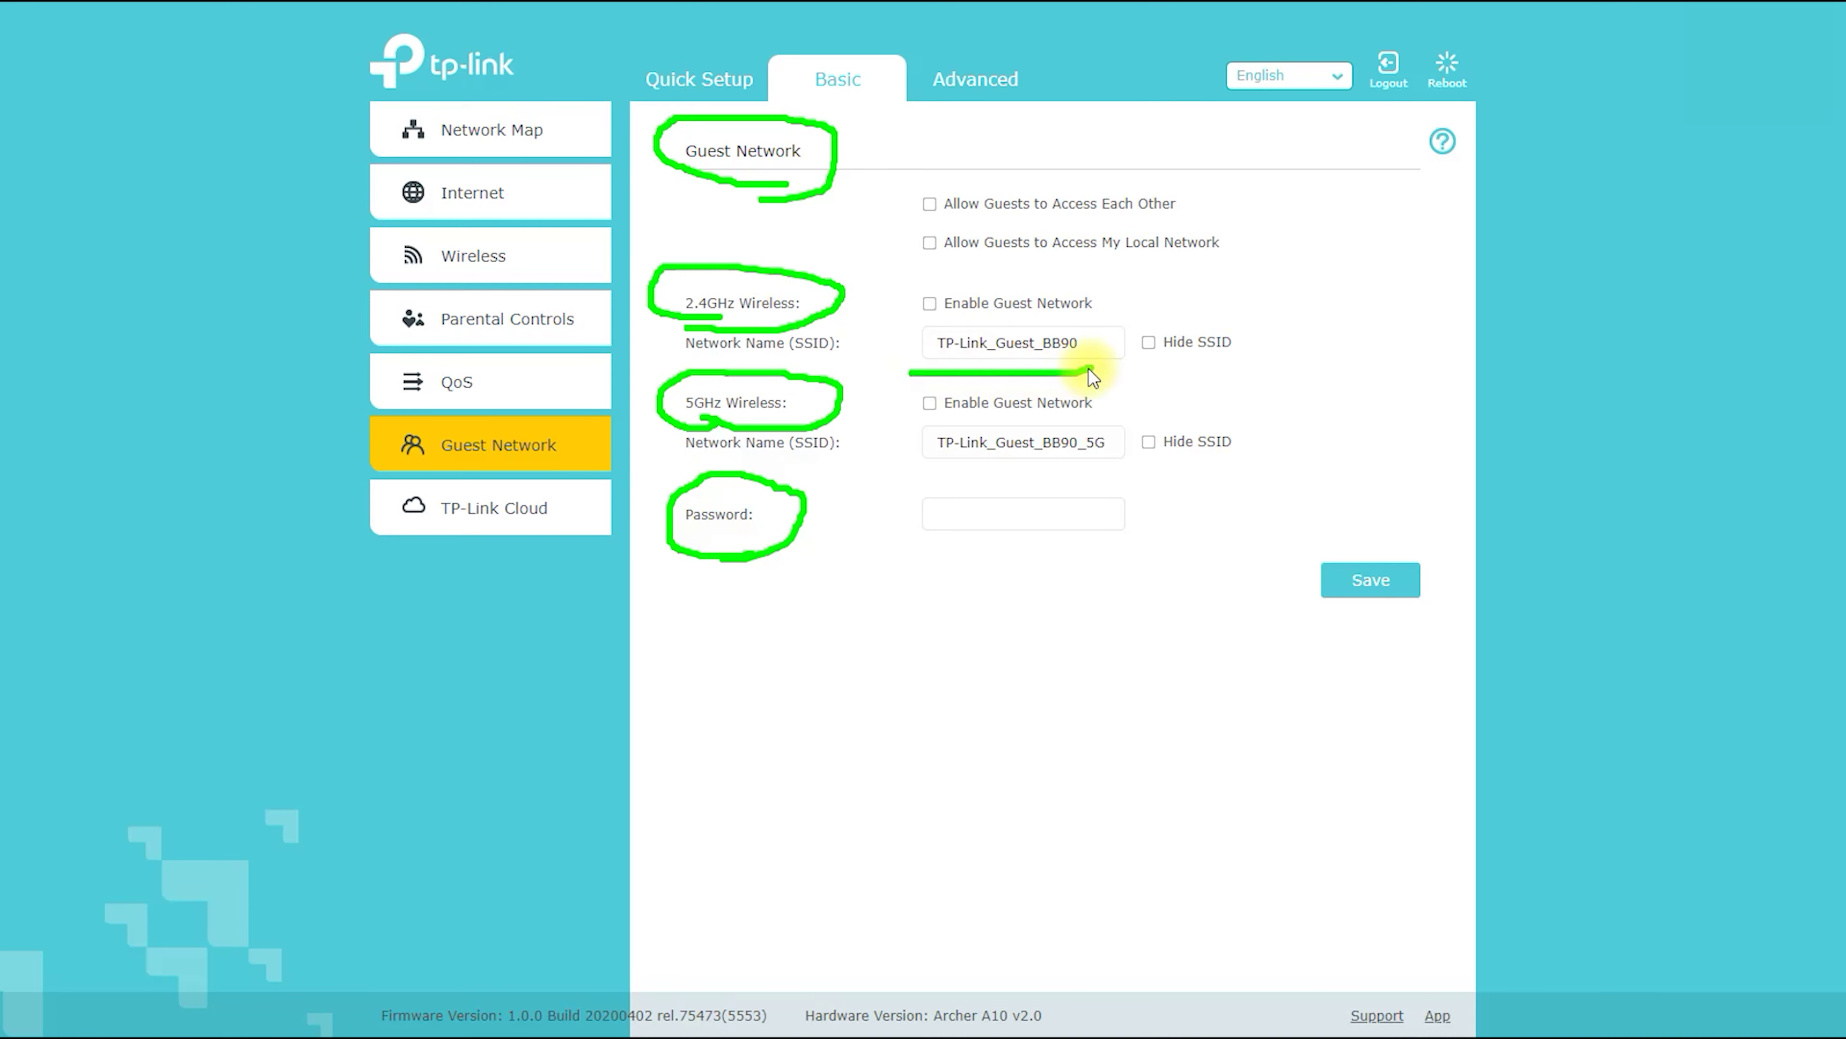
pyautogui.moveTo(923, 472); pyautogui.dragTo(1129, 465)
# Clear the annotations, view the TP-Link Cloud page, then switch to the Advanced section.
pyautogui.click(1156, 465)
pyautogui.press('Escape')
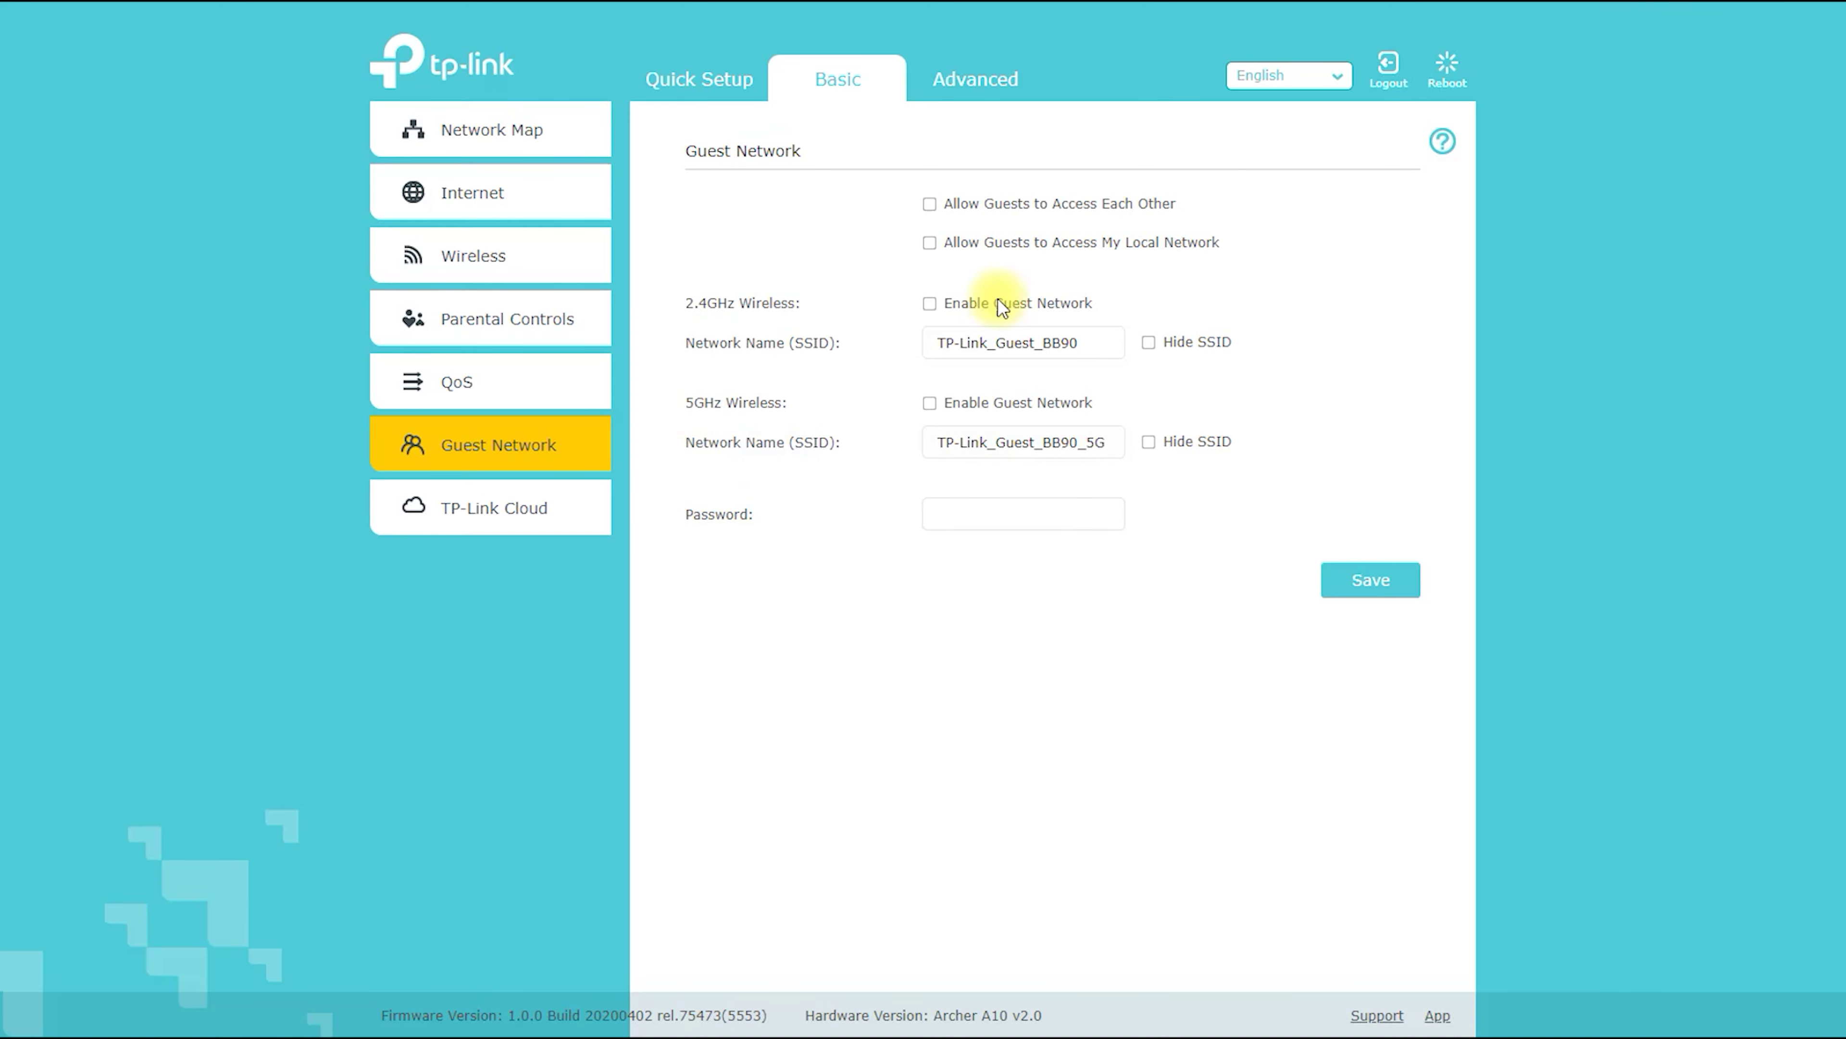
pyautogui.click(490, 510)
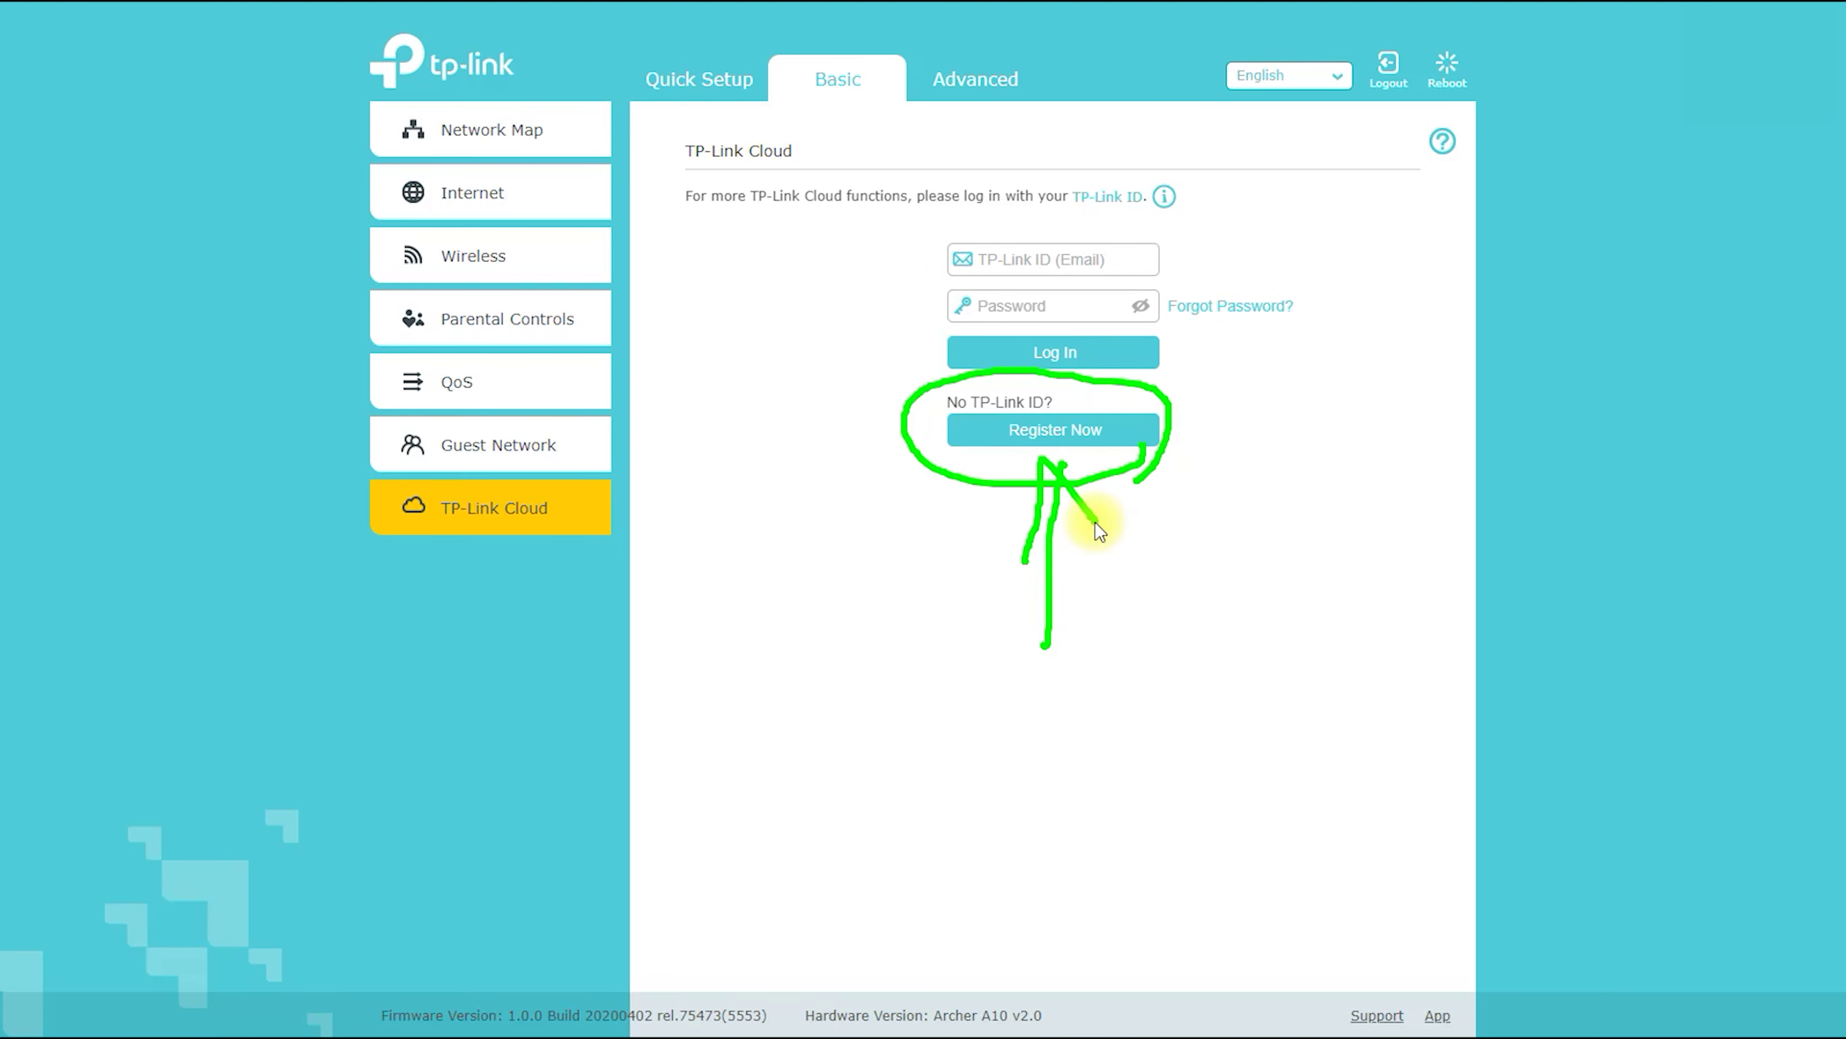
pyautogui.click(980, 83)
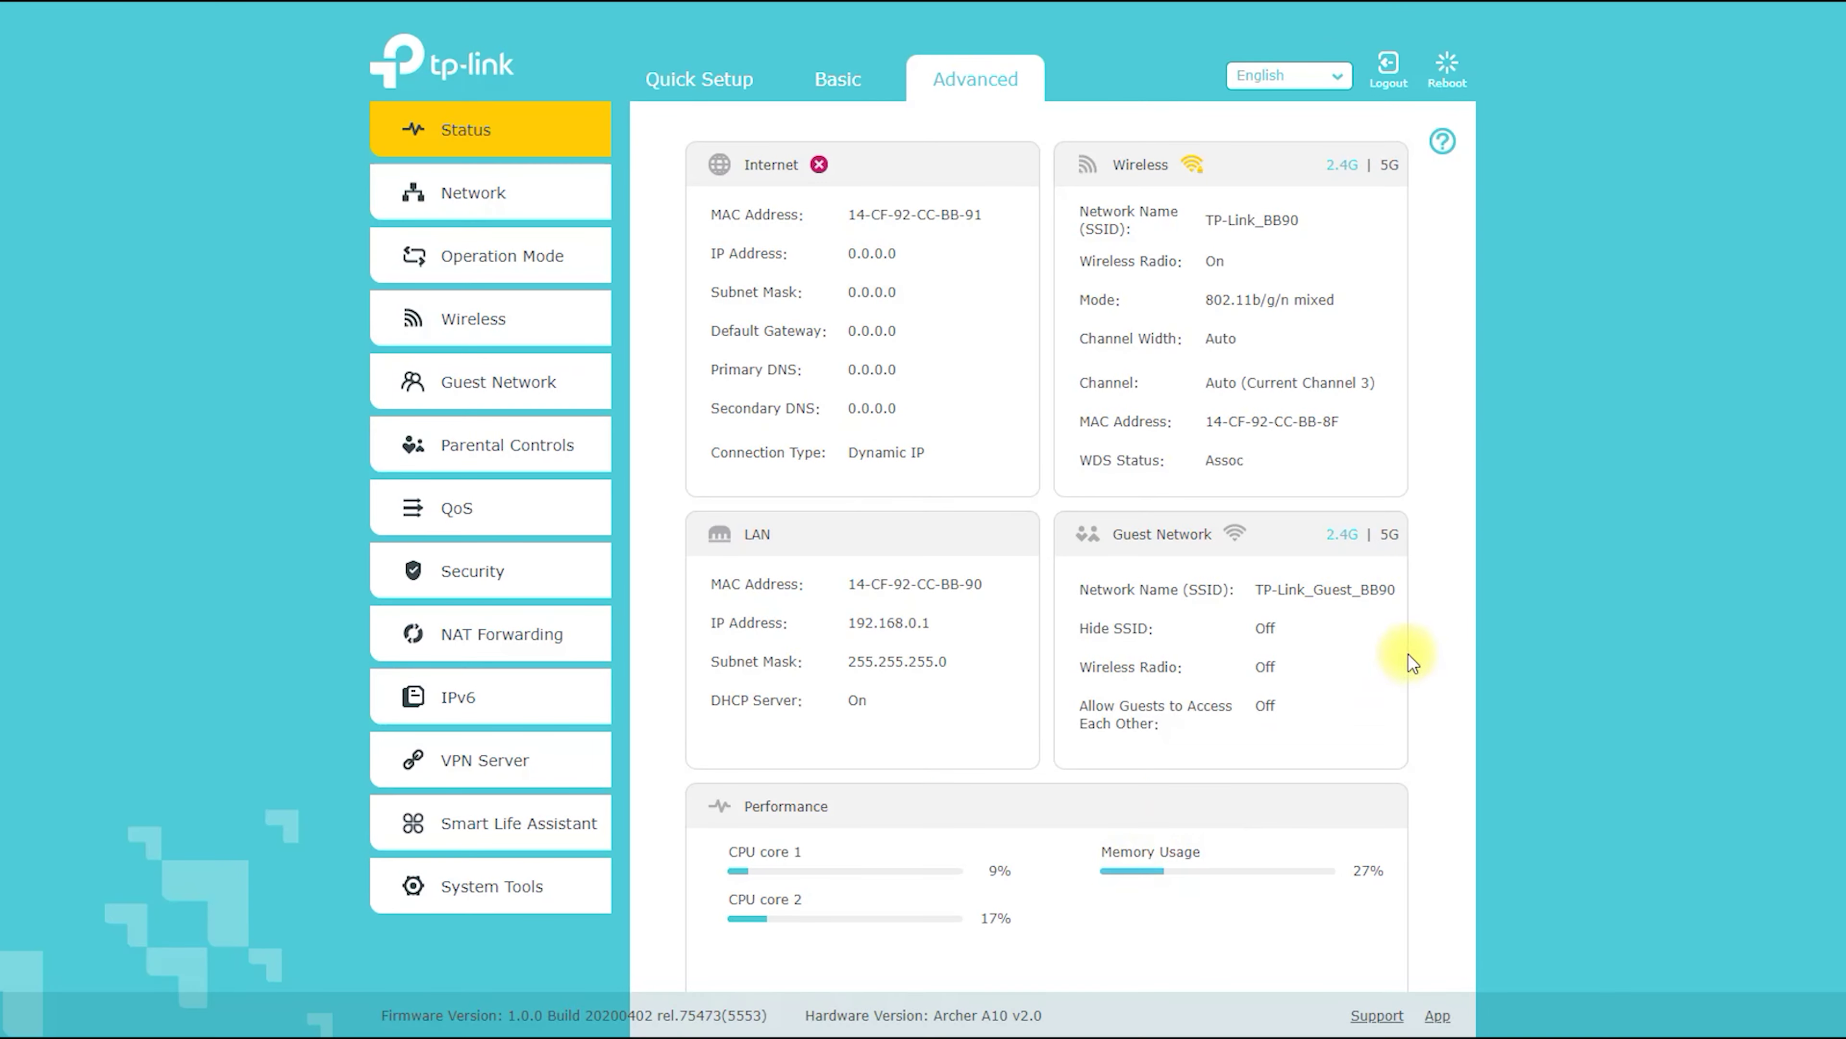
# Mark the Performance section's CPU core and Memory Usage bars on the Status page, then clear the marks.
pyautogui.scroll(-5, 1161, 647)
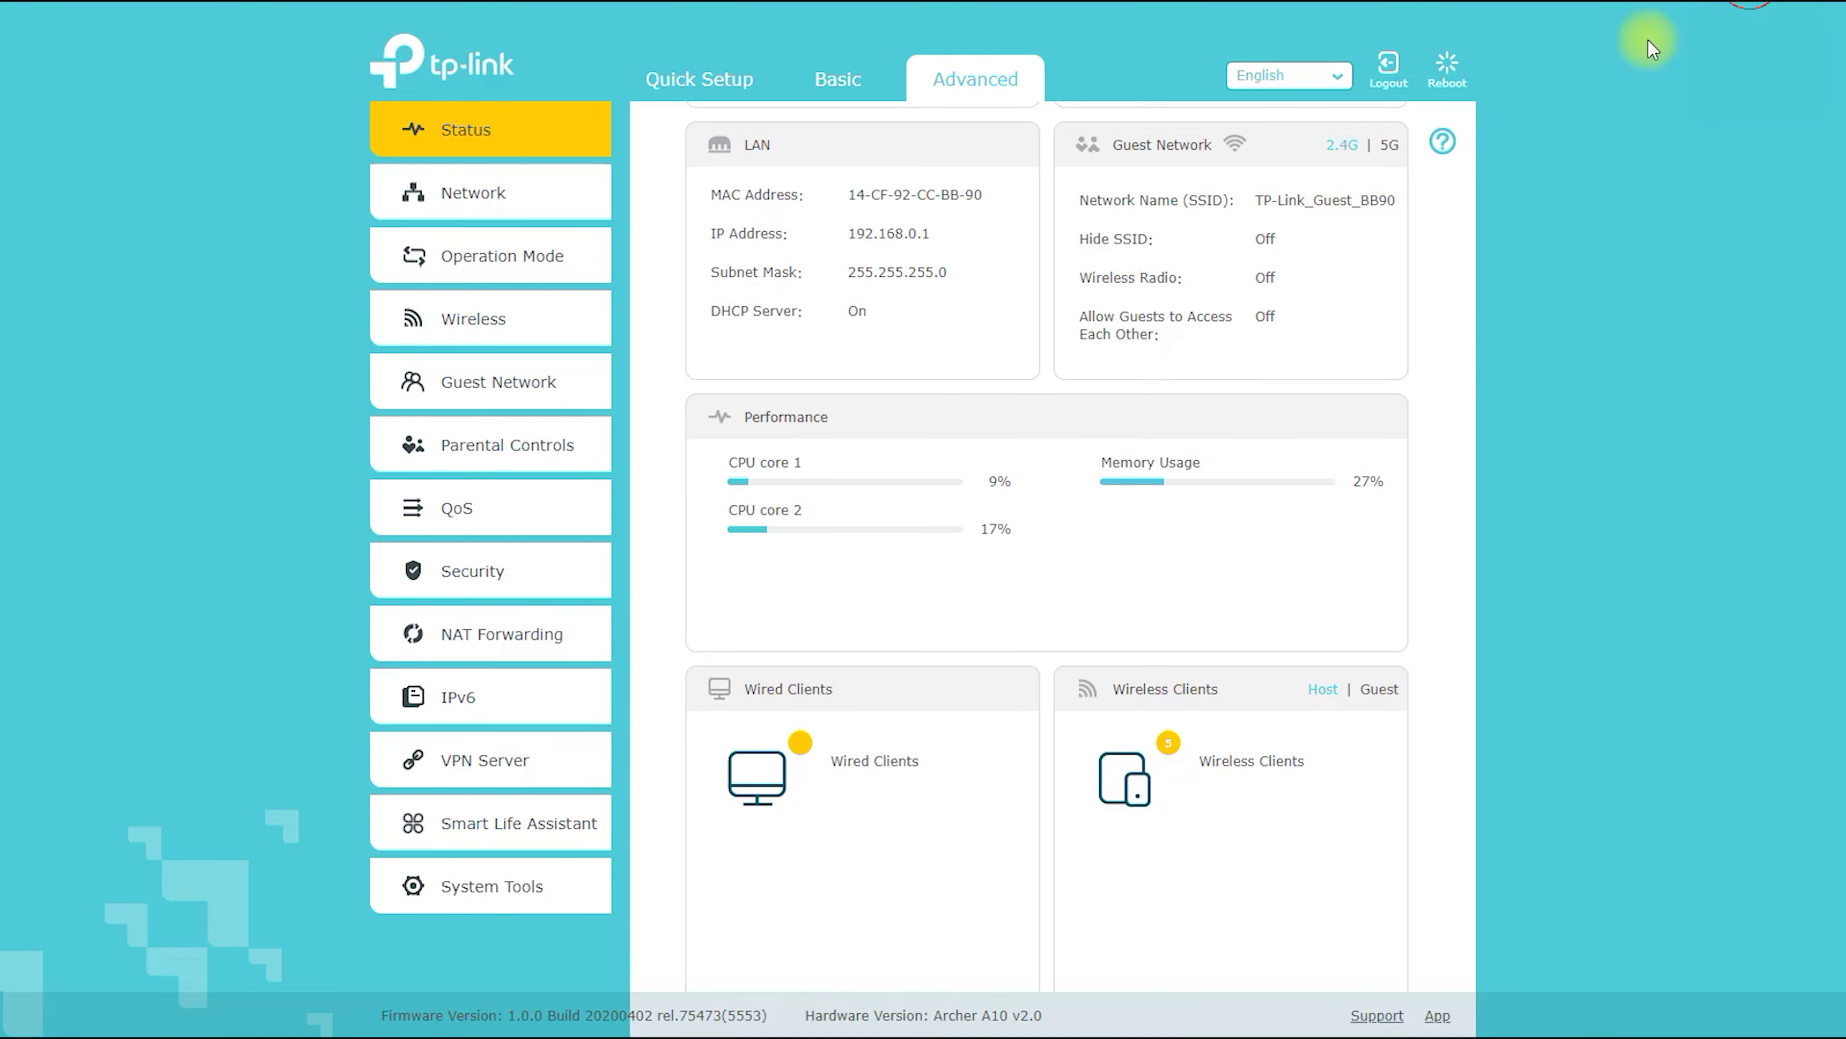
pyautogui.moveTo(880, 448)
pyautogui.mouseDown()
pyautogui.moveTo(709, 391)
pyautogui.moveTo(861, 440)
pyautogui.mouseUp()
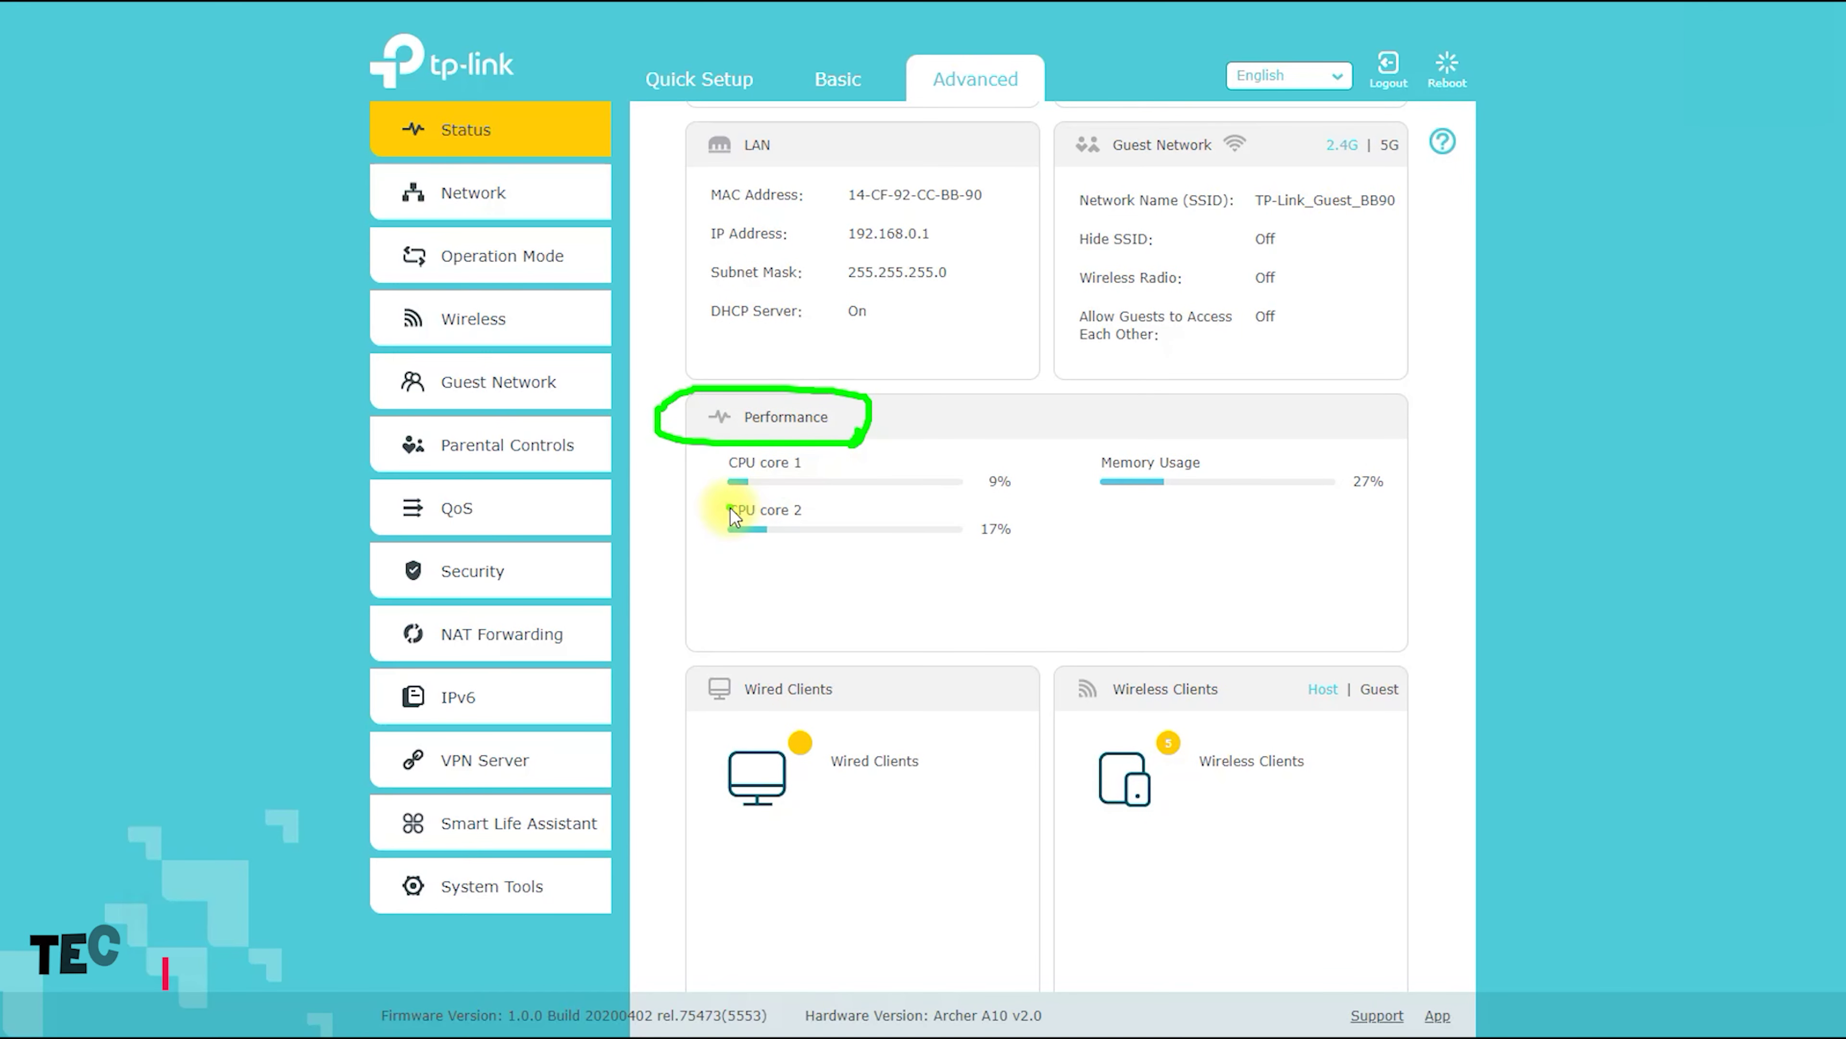
pyautogui.moveTo(727, 504); pyautogui.dragTo(856, 504)
pyautogui.moveTo(729, 529); pyautogui.dragTo(854, 539)
pyautogui.moveTo(1072, 522); pyautogui.dragTo(1292, 501)
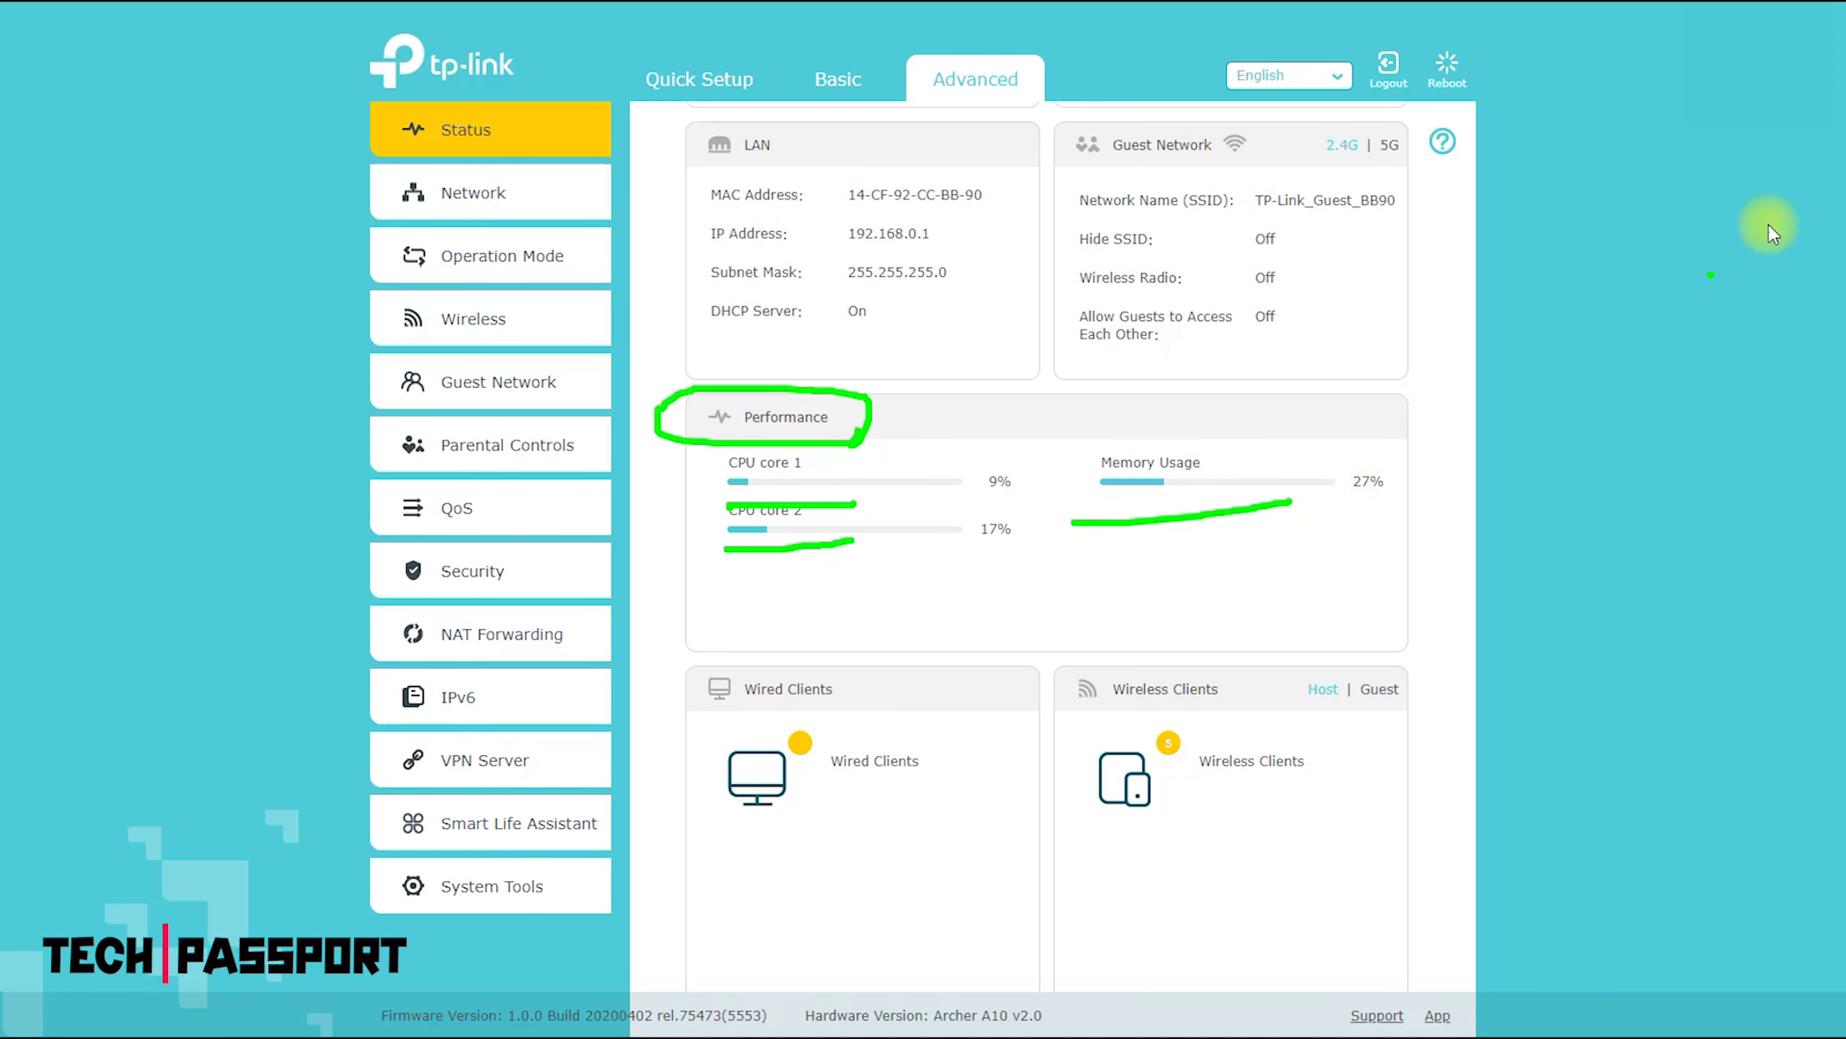
pyautogui.press('Escape')
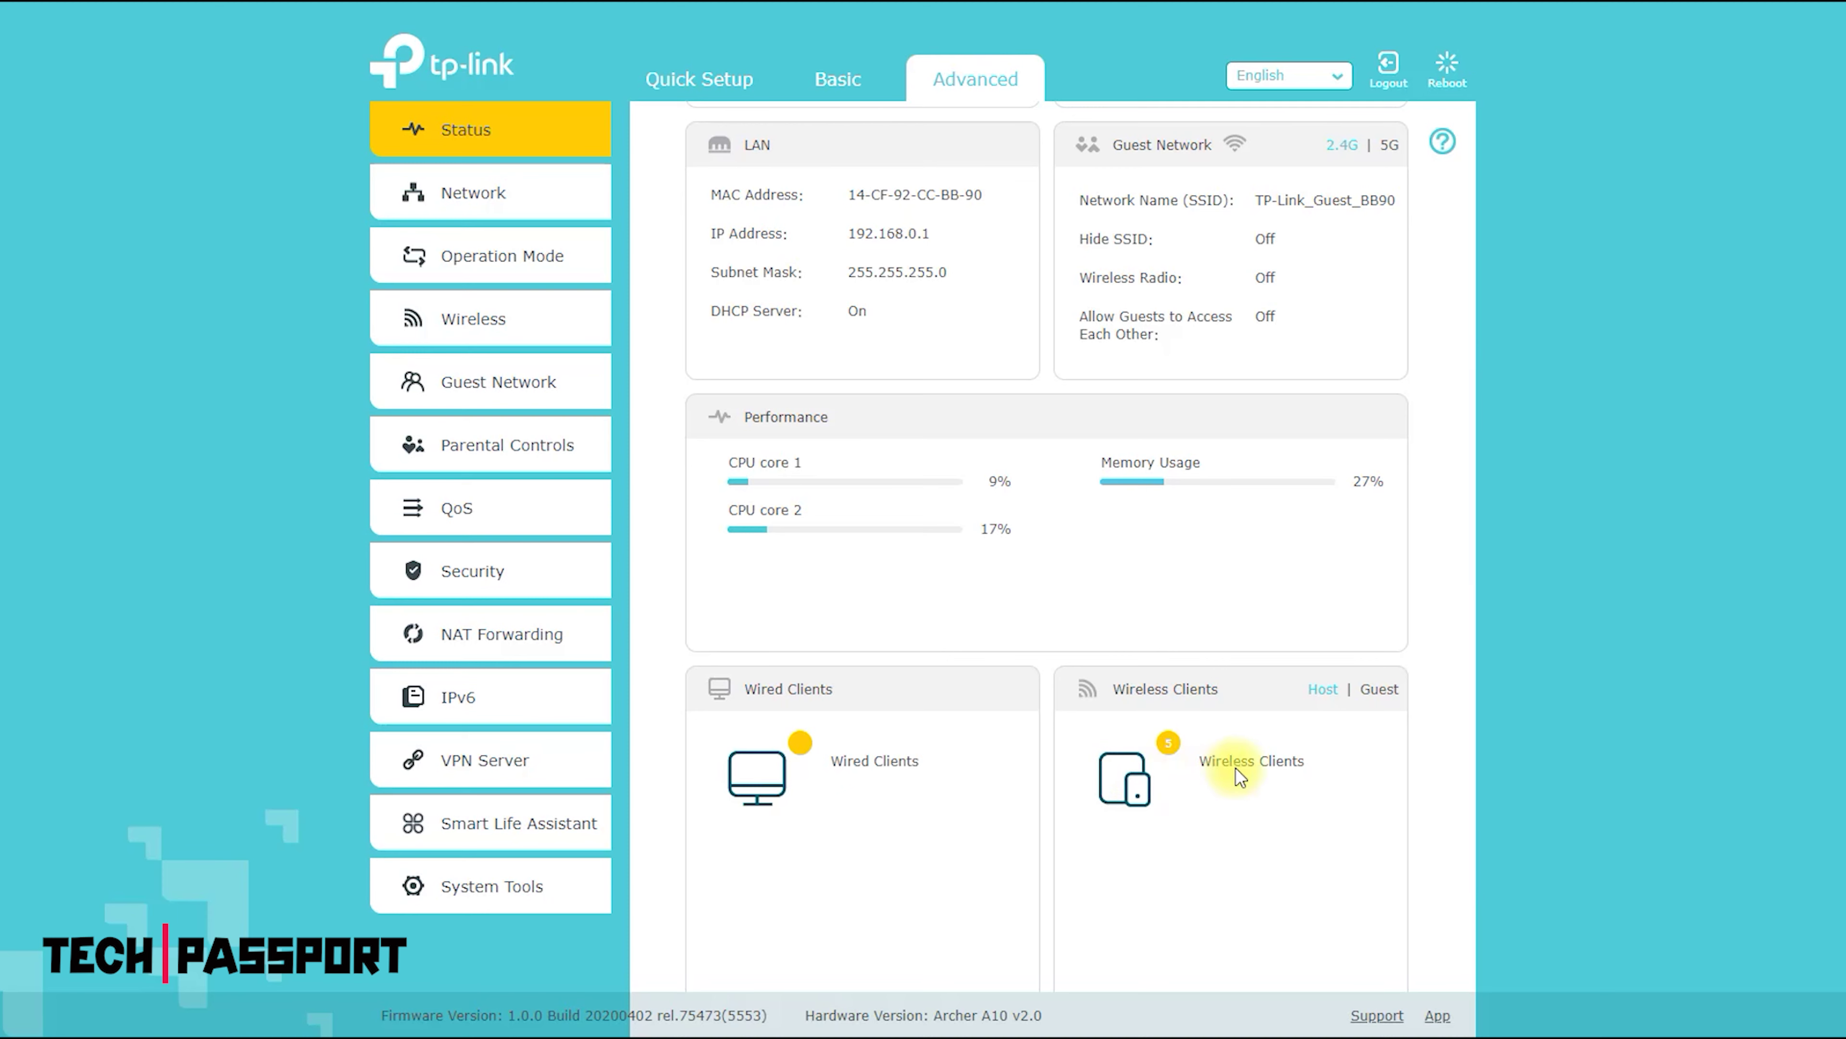
# Toggle the Wireless Clients list between Guest and Host, both showing no clients.
pyautogui.scroll(-2, 1236, 768)
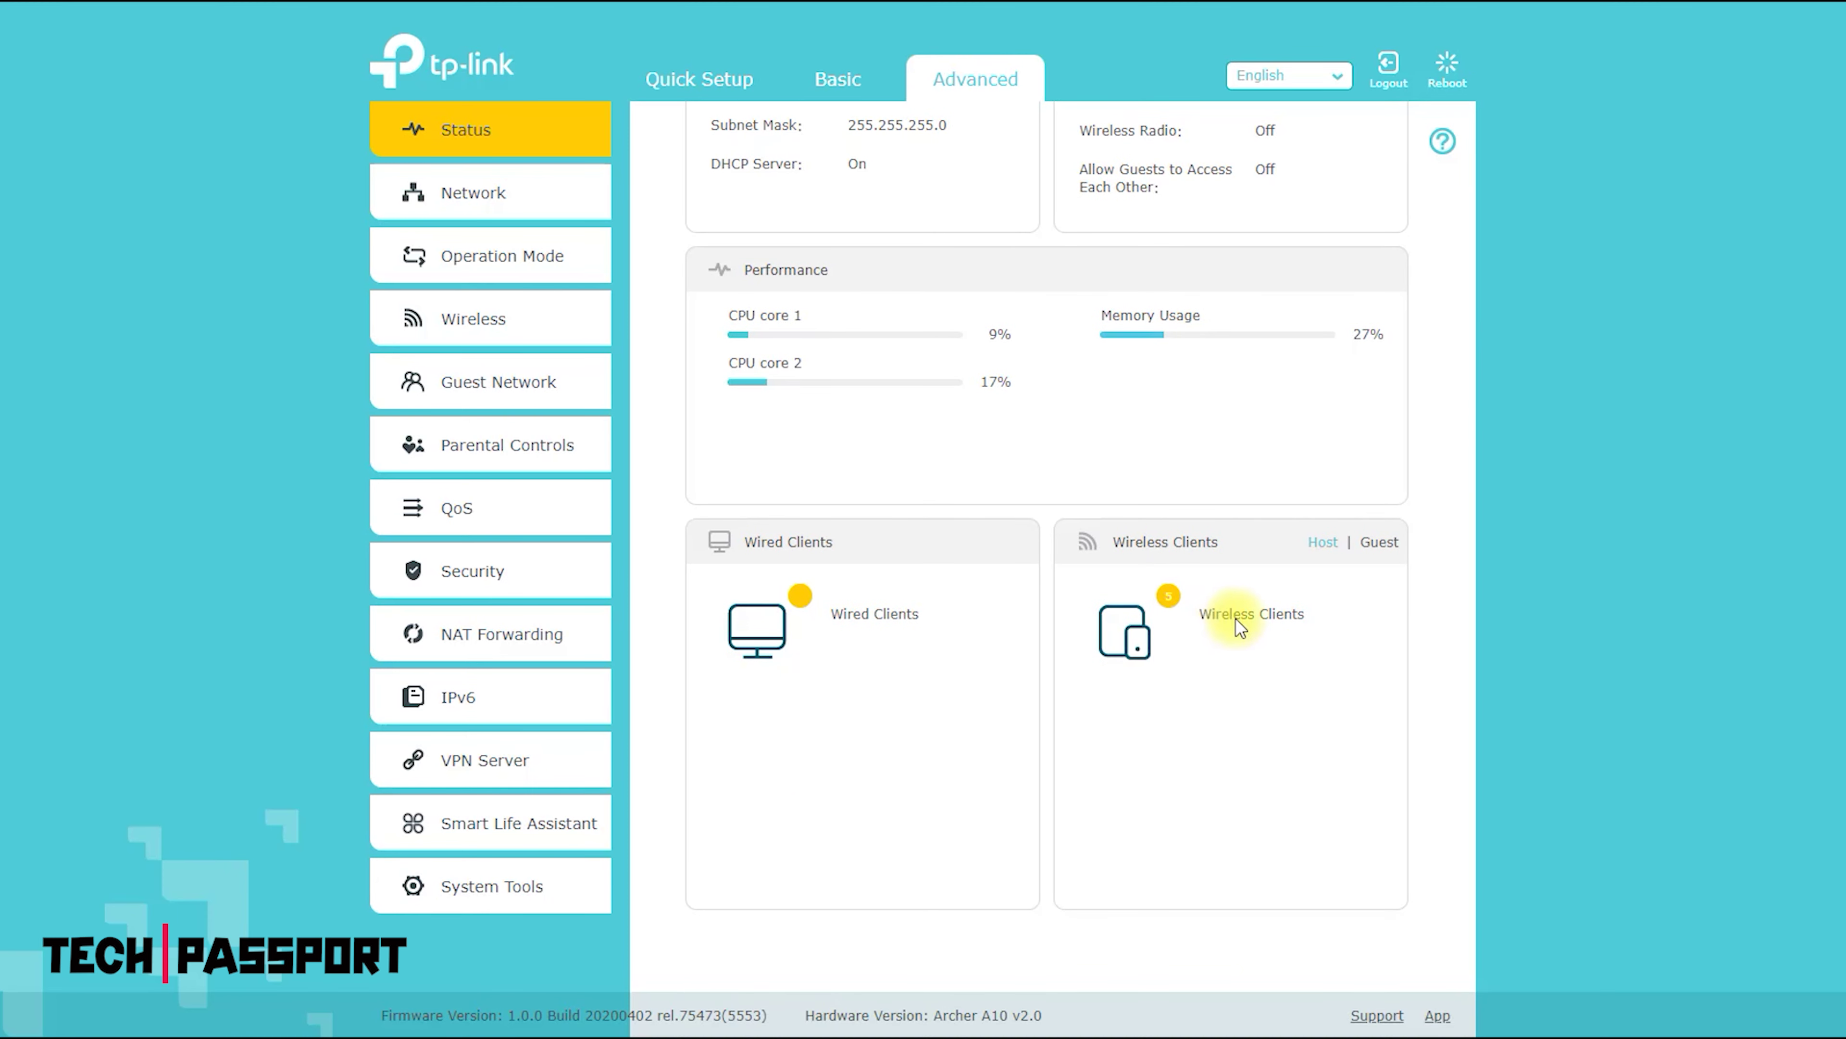
pyautogui.click(1364, 543)
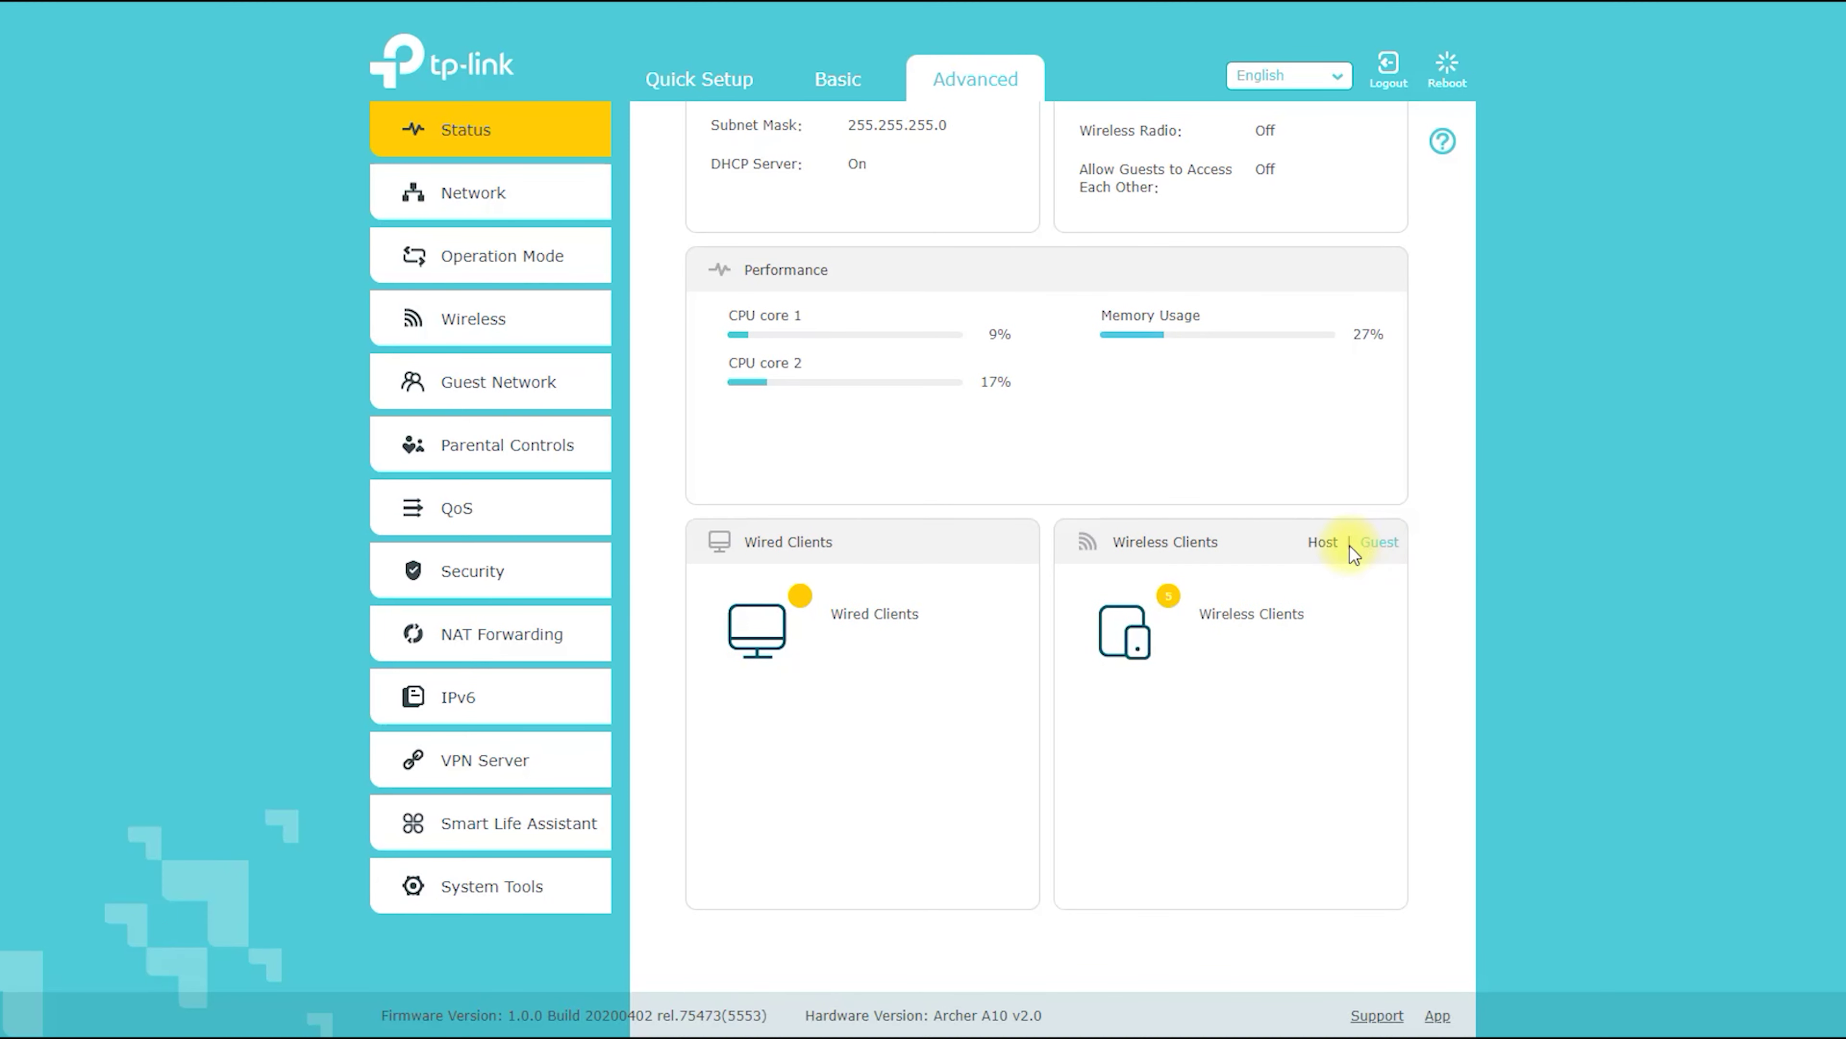
pyautogui.click(1327, 545)
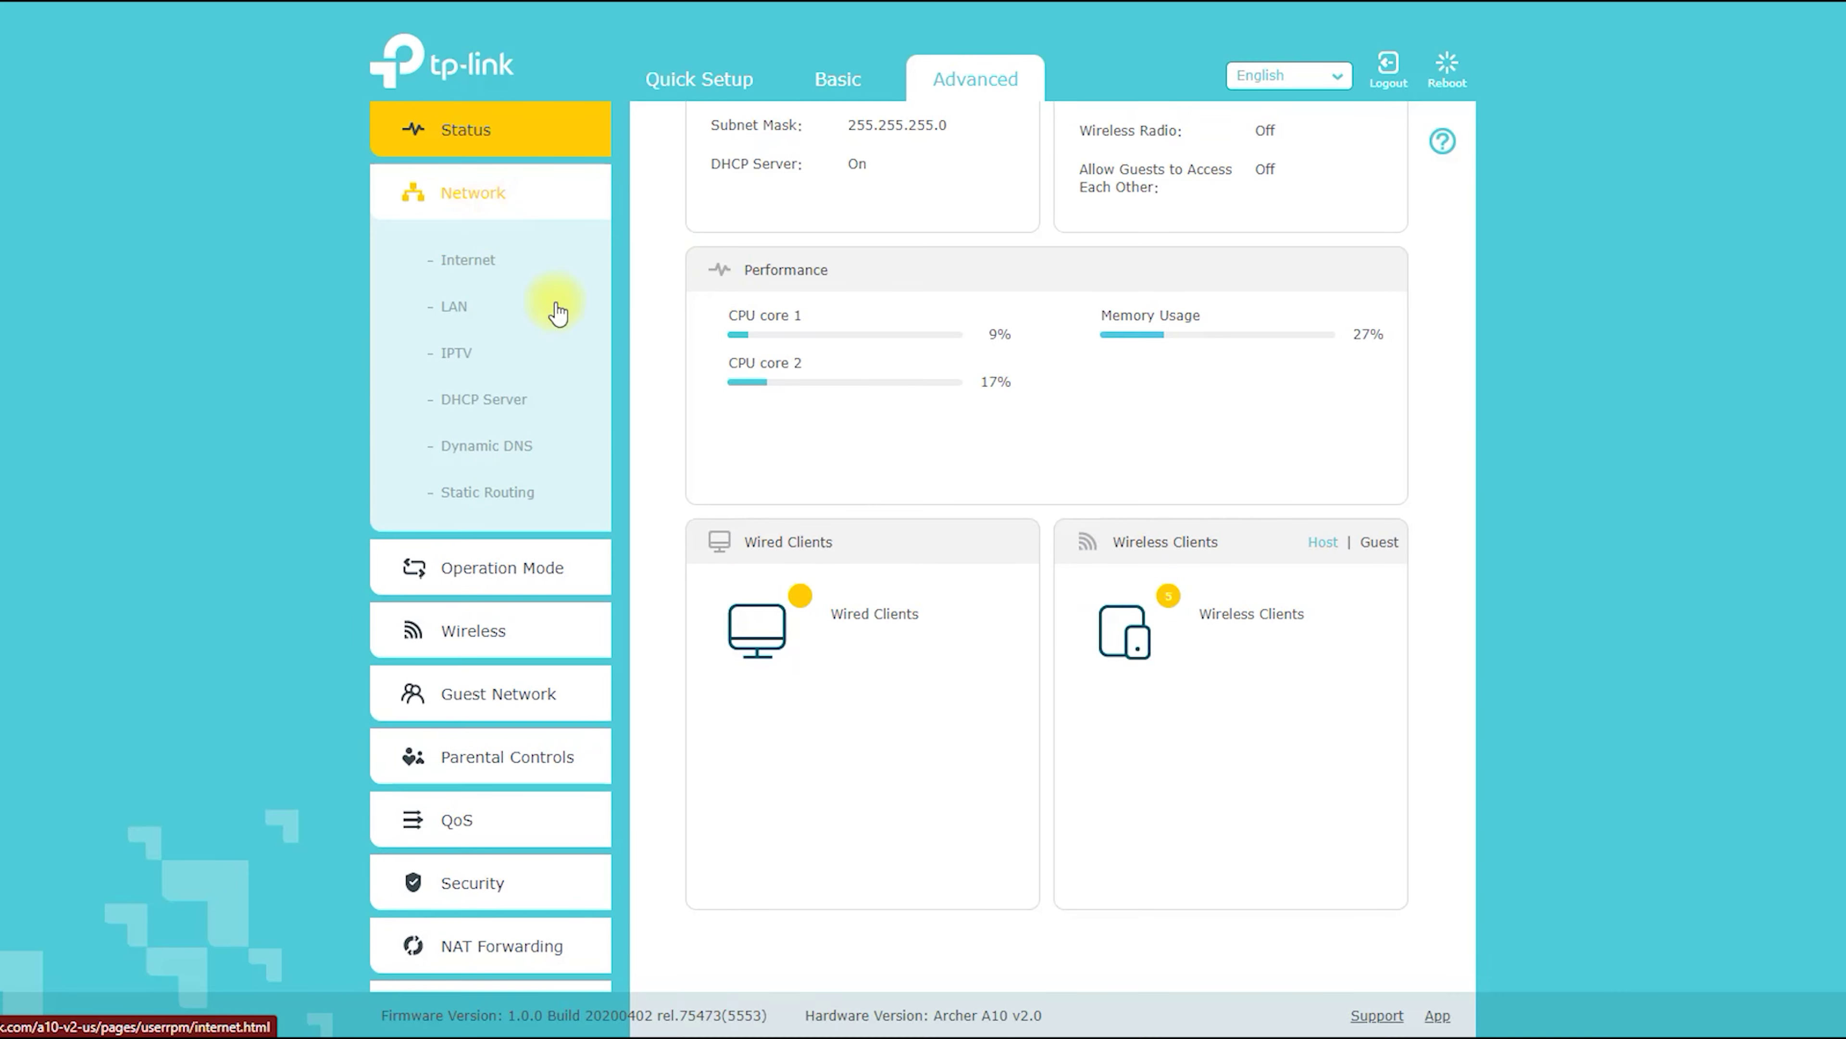
# Open Network > Internet and switch the connection type to PPPoE.
pyautogui.click(483, 196)
pyautogui.click(465, 262)
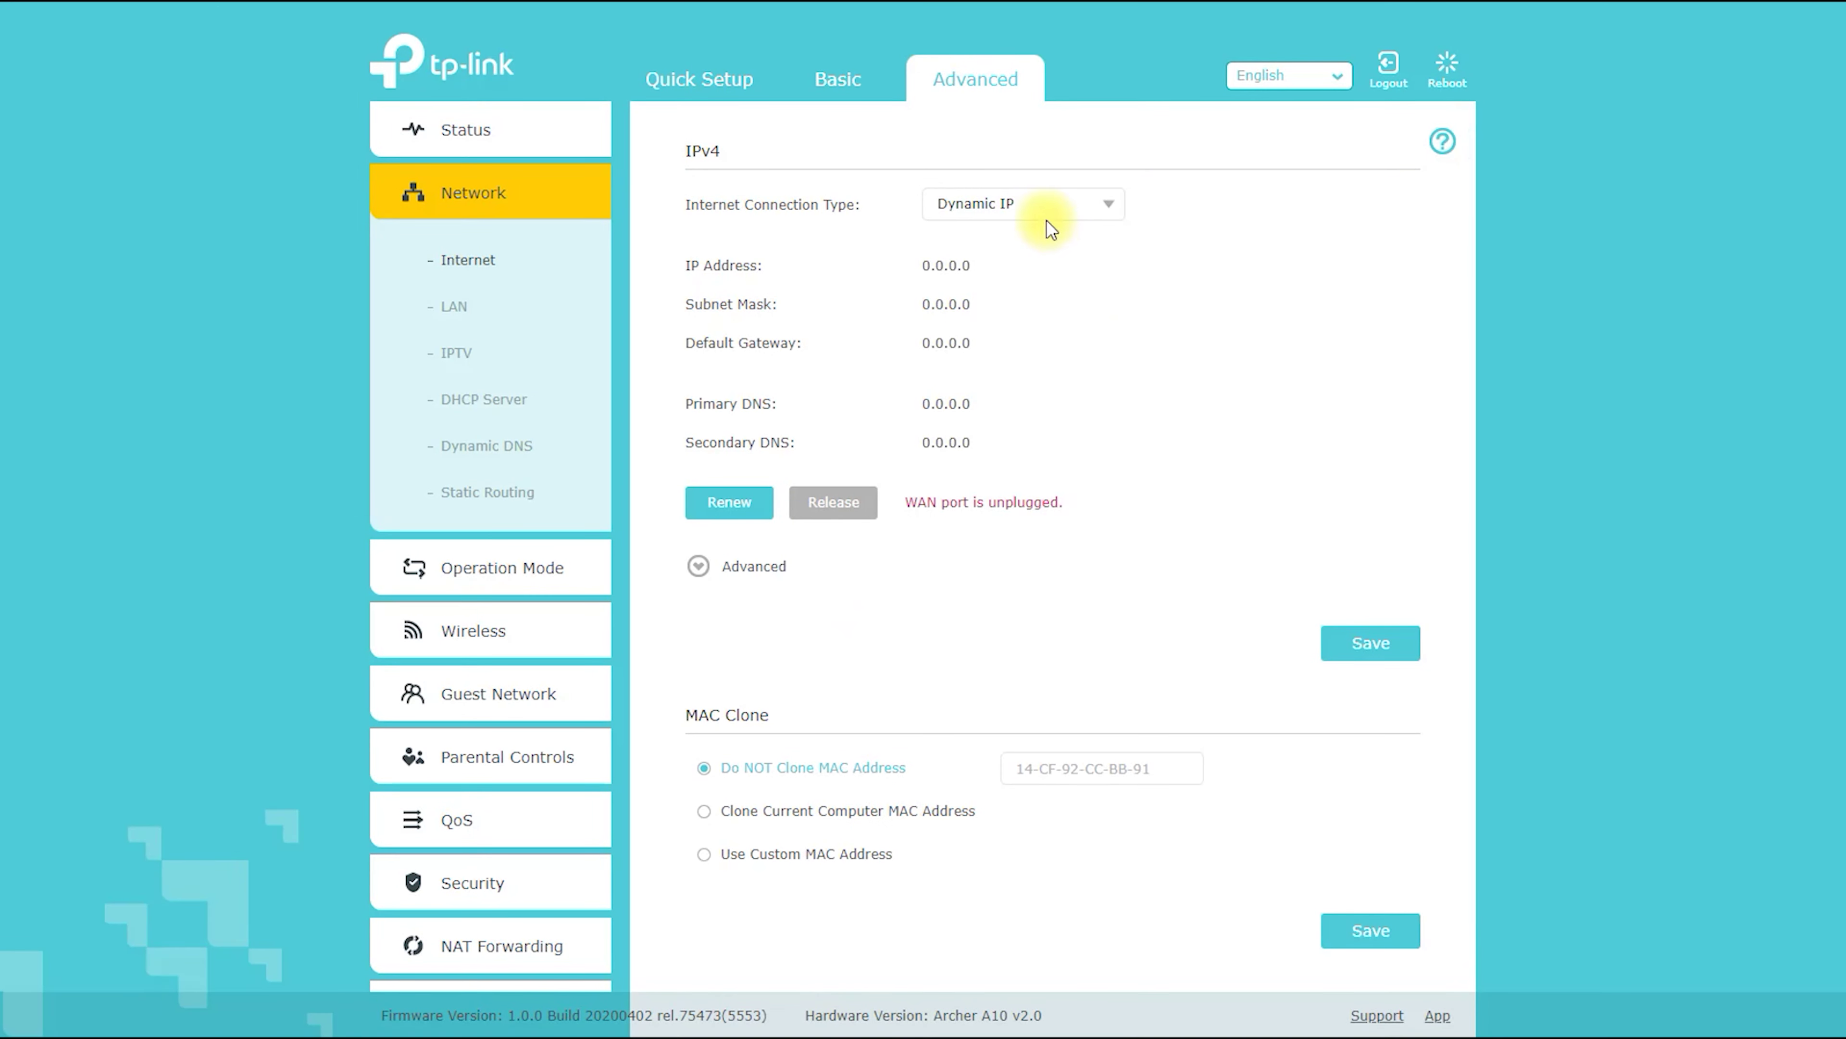
pyautogui.click(1052, 215)
pyautogui.click(1054, 303)
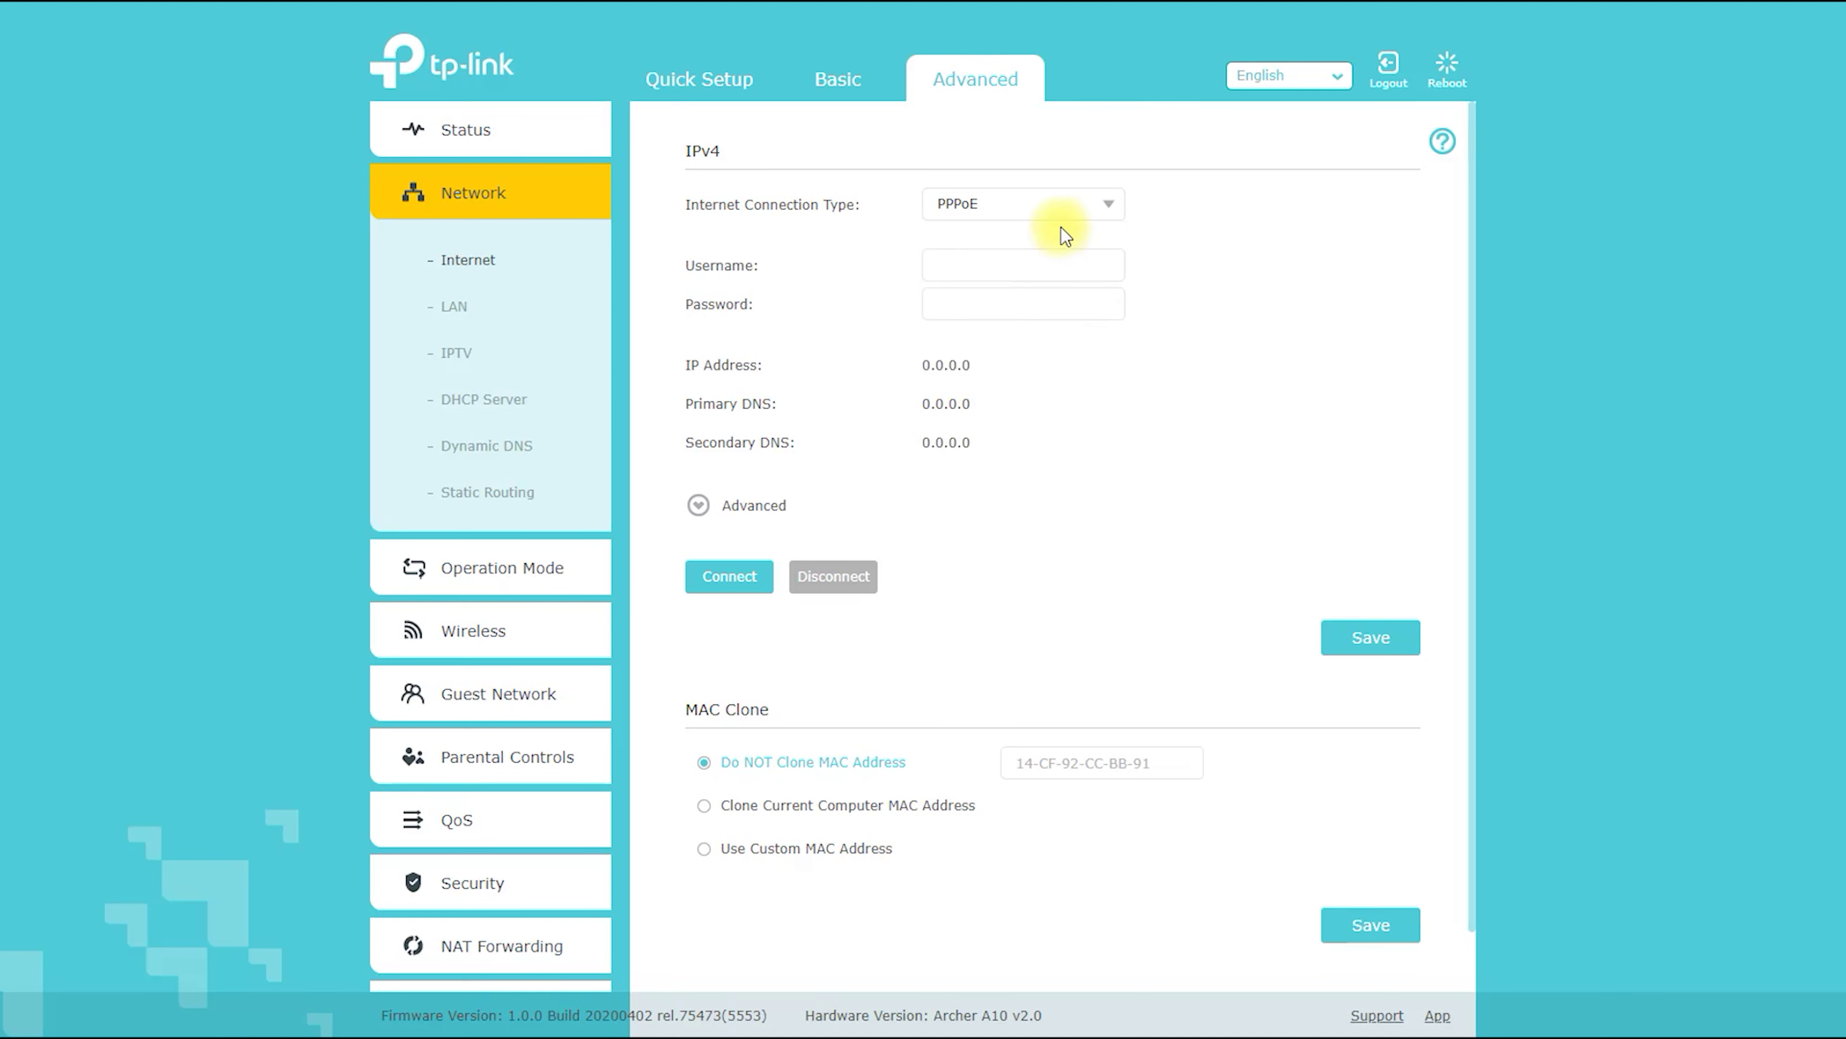
# Preview the L2TP and PPTP connection types, then show the LAN settings (192.168.0.1, 255.255.255.0).
pyautogui.click(1064, 207)
pyautogui.click(1049, 336)
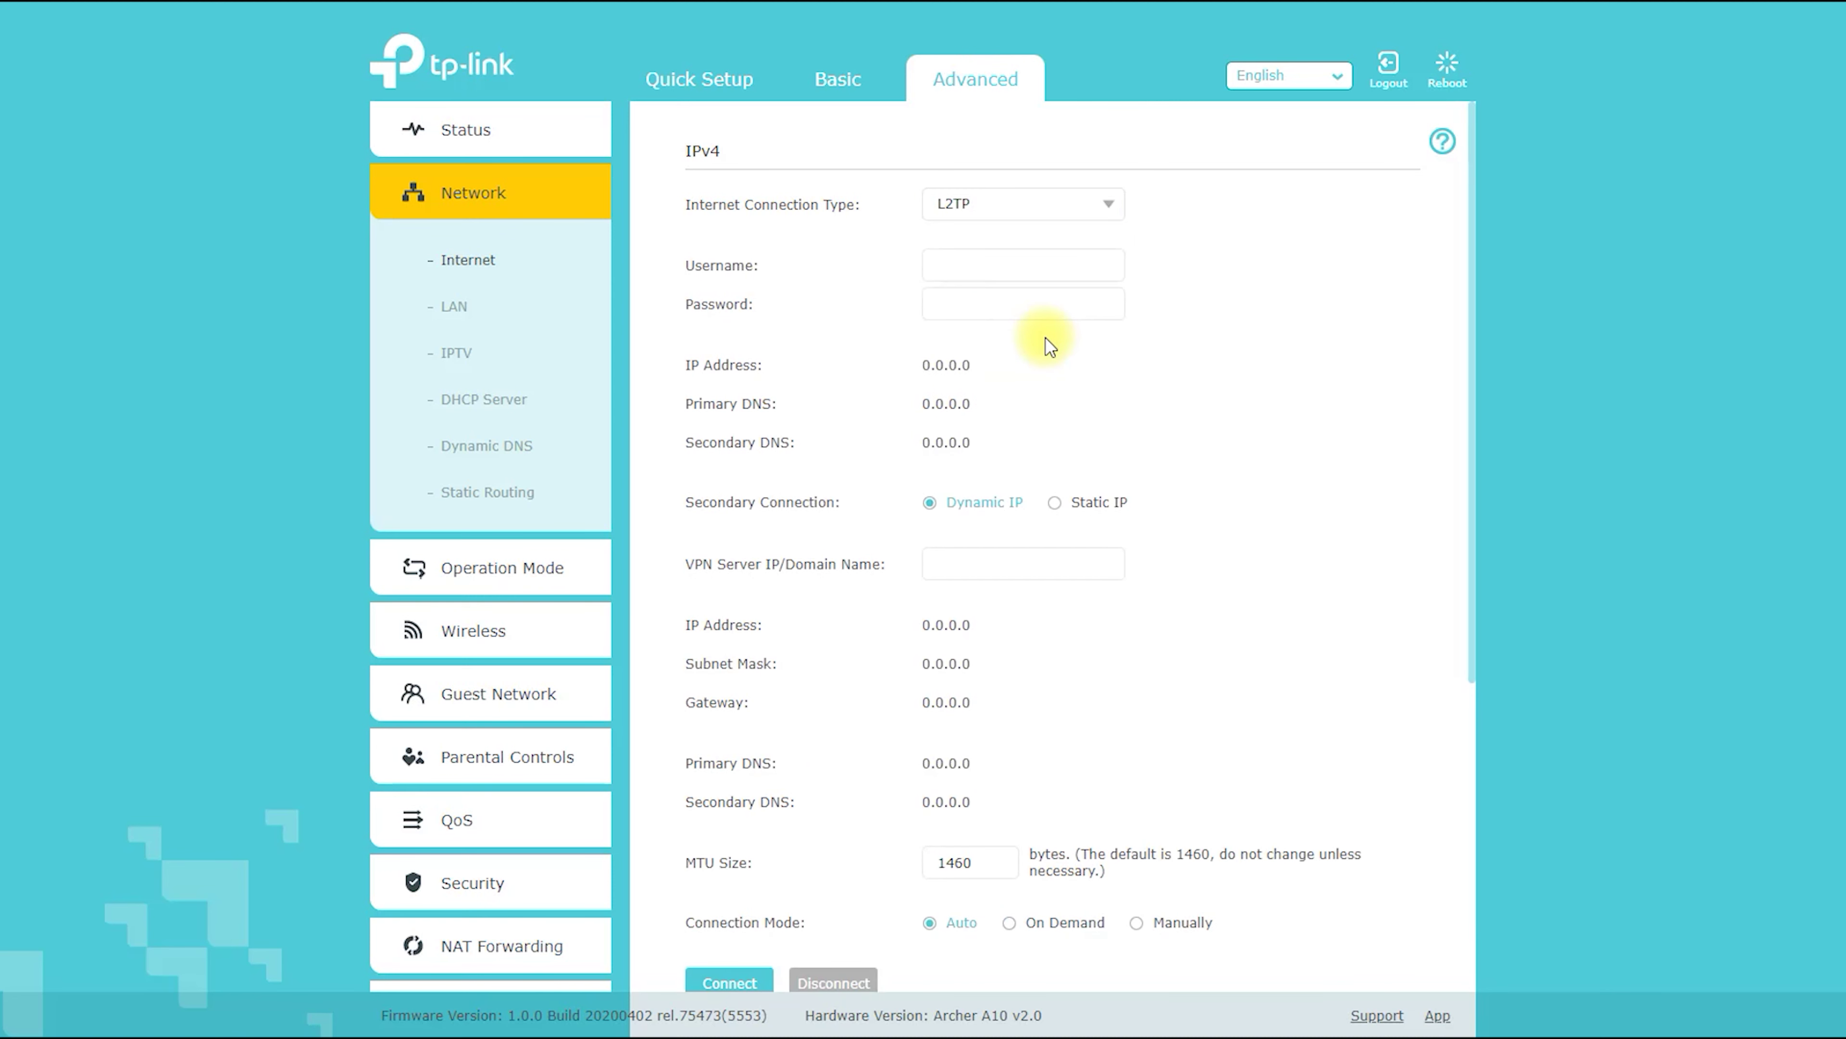
pyautogui.click(1080, 202)
pyautogui.click(1051, 390)
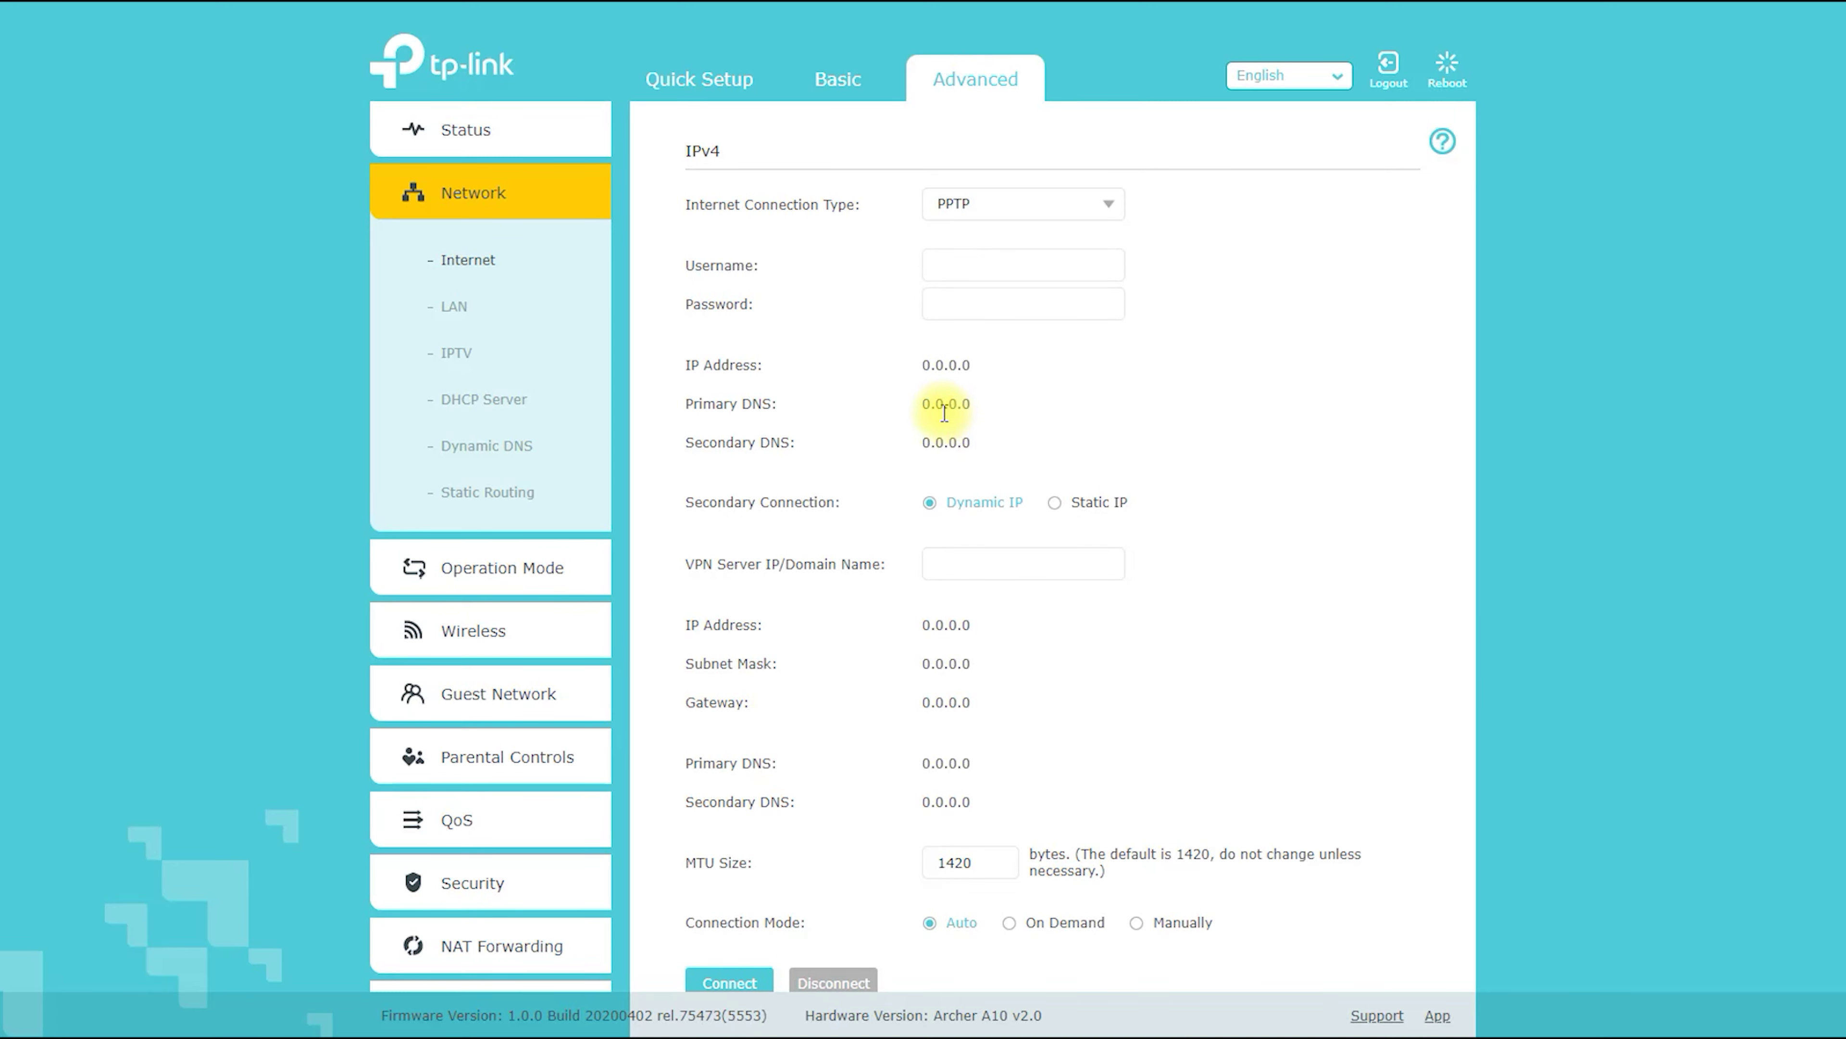
pyautogui.click(456, 306)
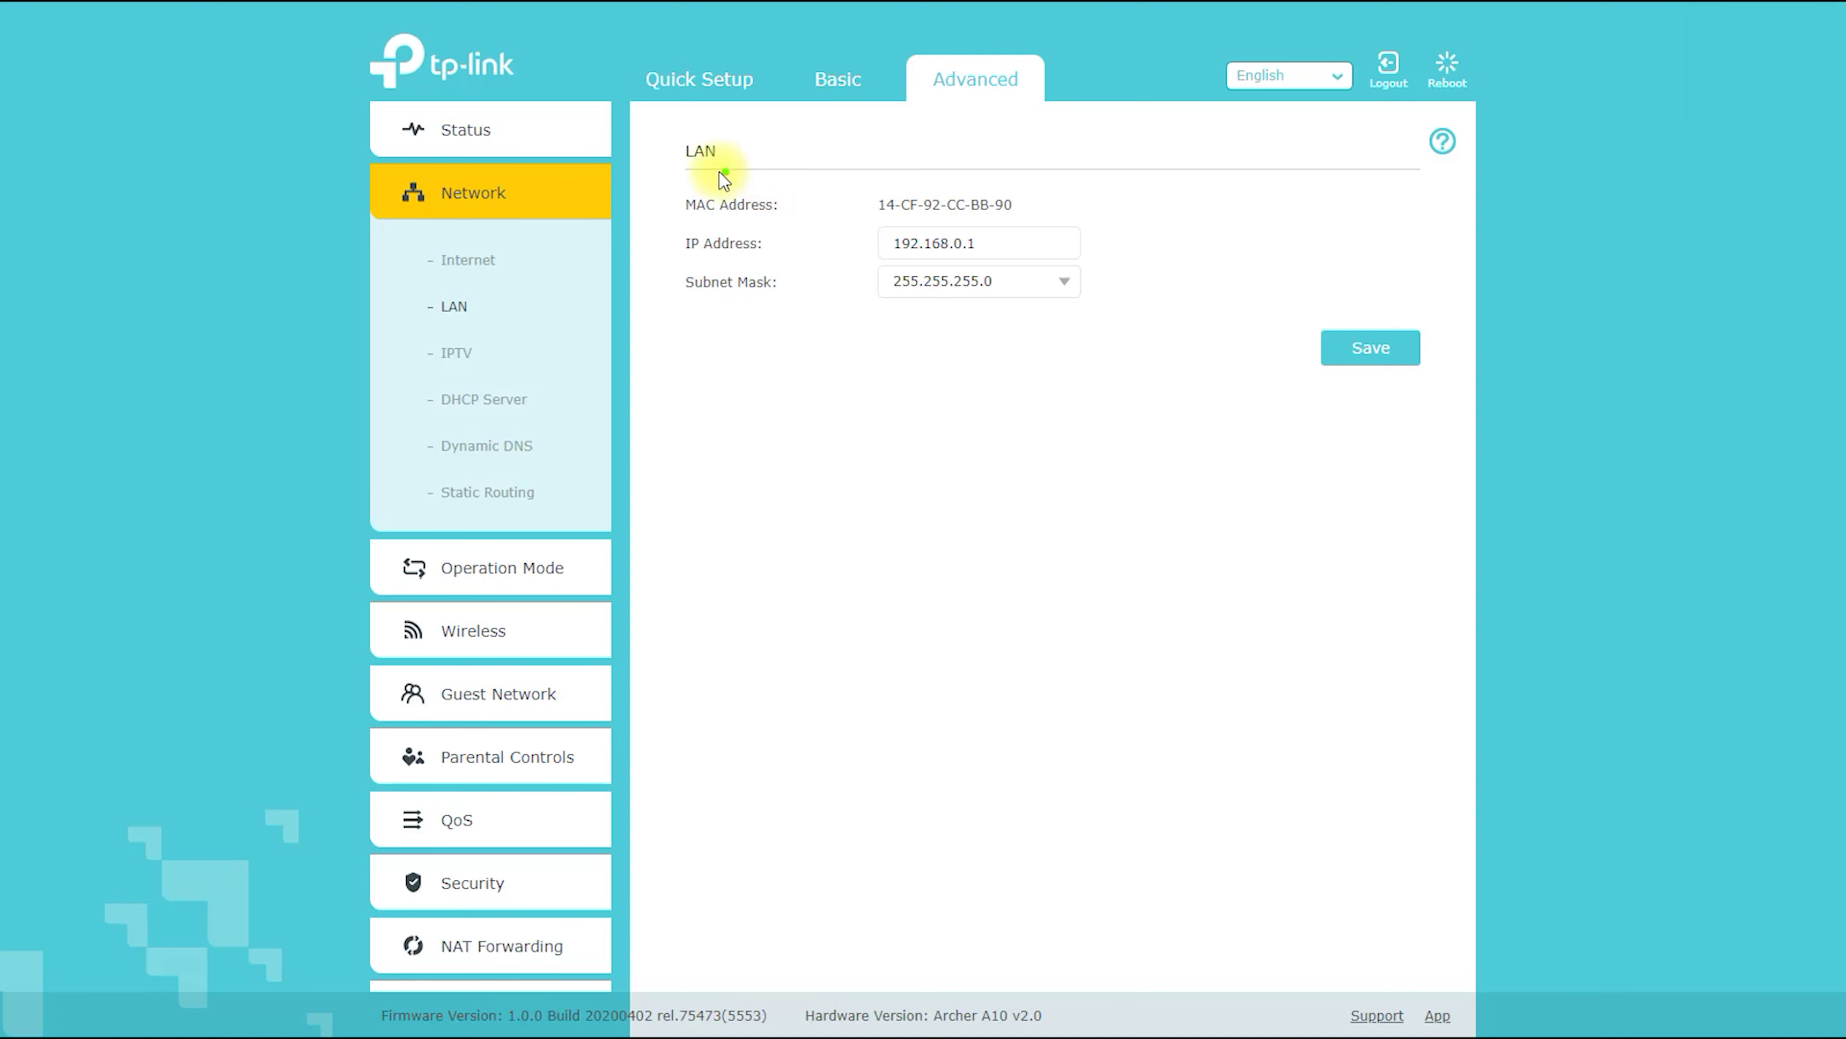
# Circle the LAN heading and point to the LAN IP address, then clear the annotations.
pyautogui.moveTo(721, 177)
pyautogui.mouseDown()
pyautogui.moveTo(709, 132)
pyautogui.moveTo(734, 173)
pyautogui.moveTo(880, 229)
pyautogui.moveTo(828, 224)
pyautogui.mouseUp()
pyautogui.click(1434, 45)
pyautogui.hotkey('ctrl', 'z')
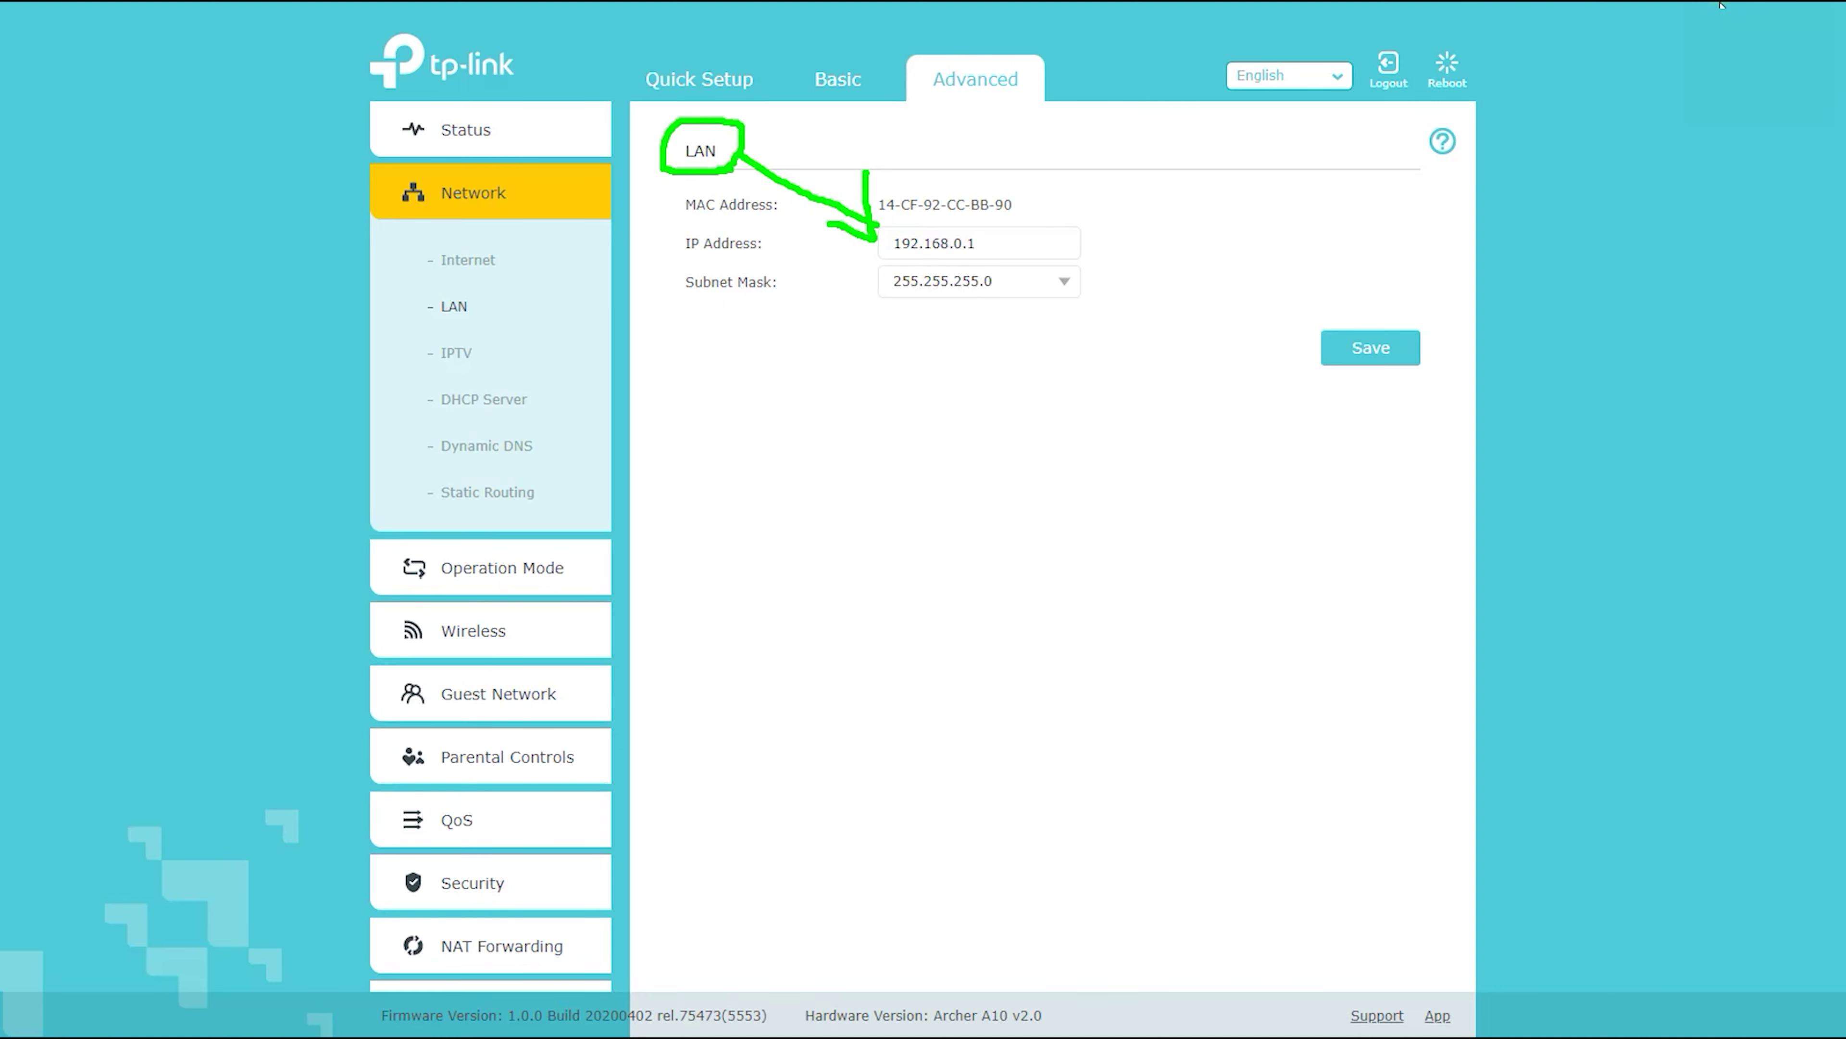
pyautogui.press('Escape')
# Review the IPTV and DHCP Server pages, marking headings and the client total, then show Dynamic DNS.
pyautogui.click(458, 351)
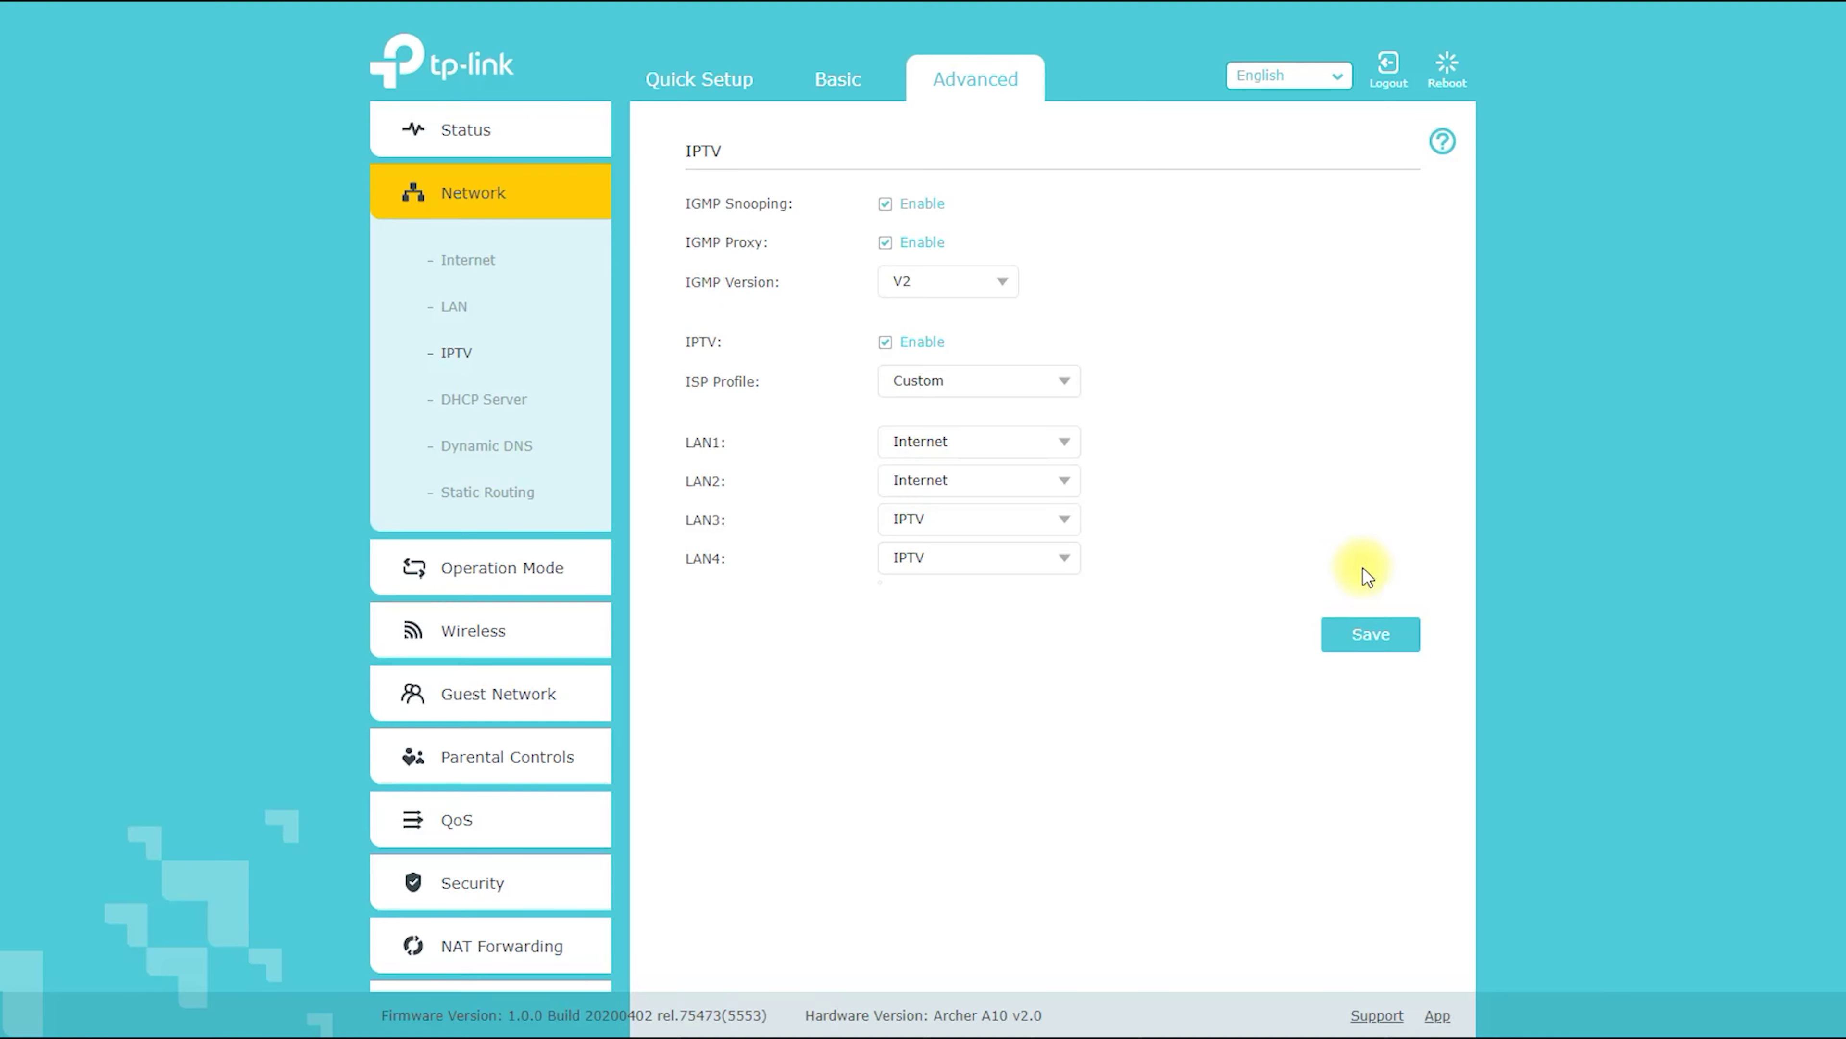
pyautogui.click(469, 413)
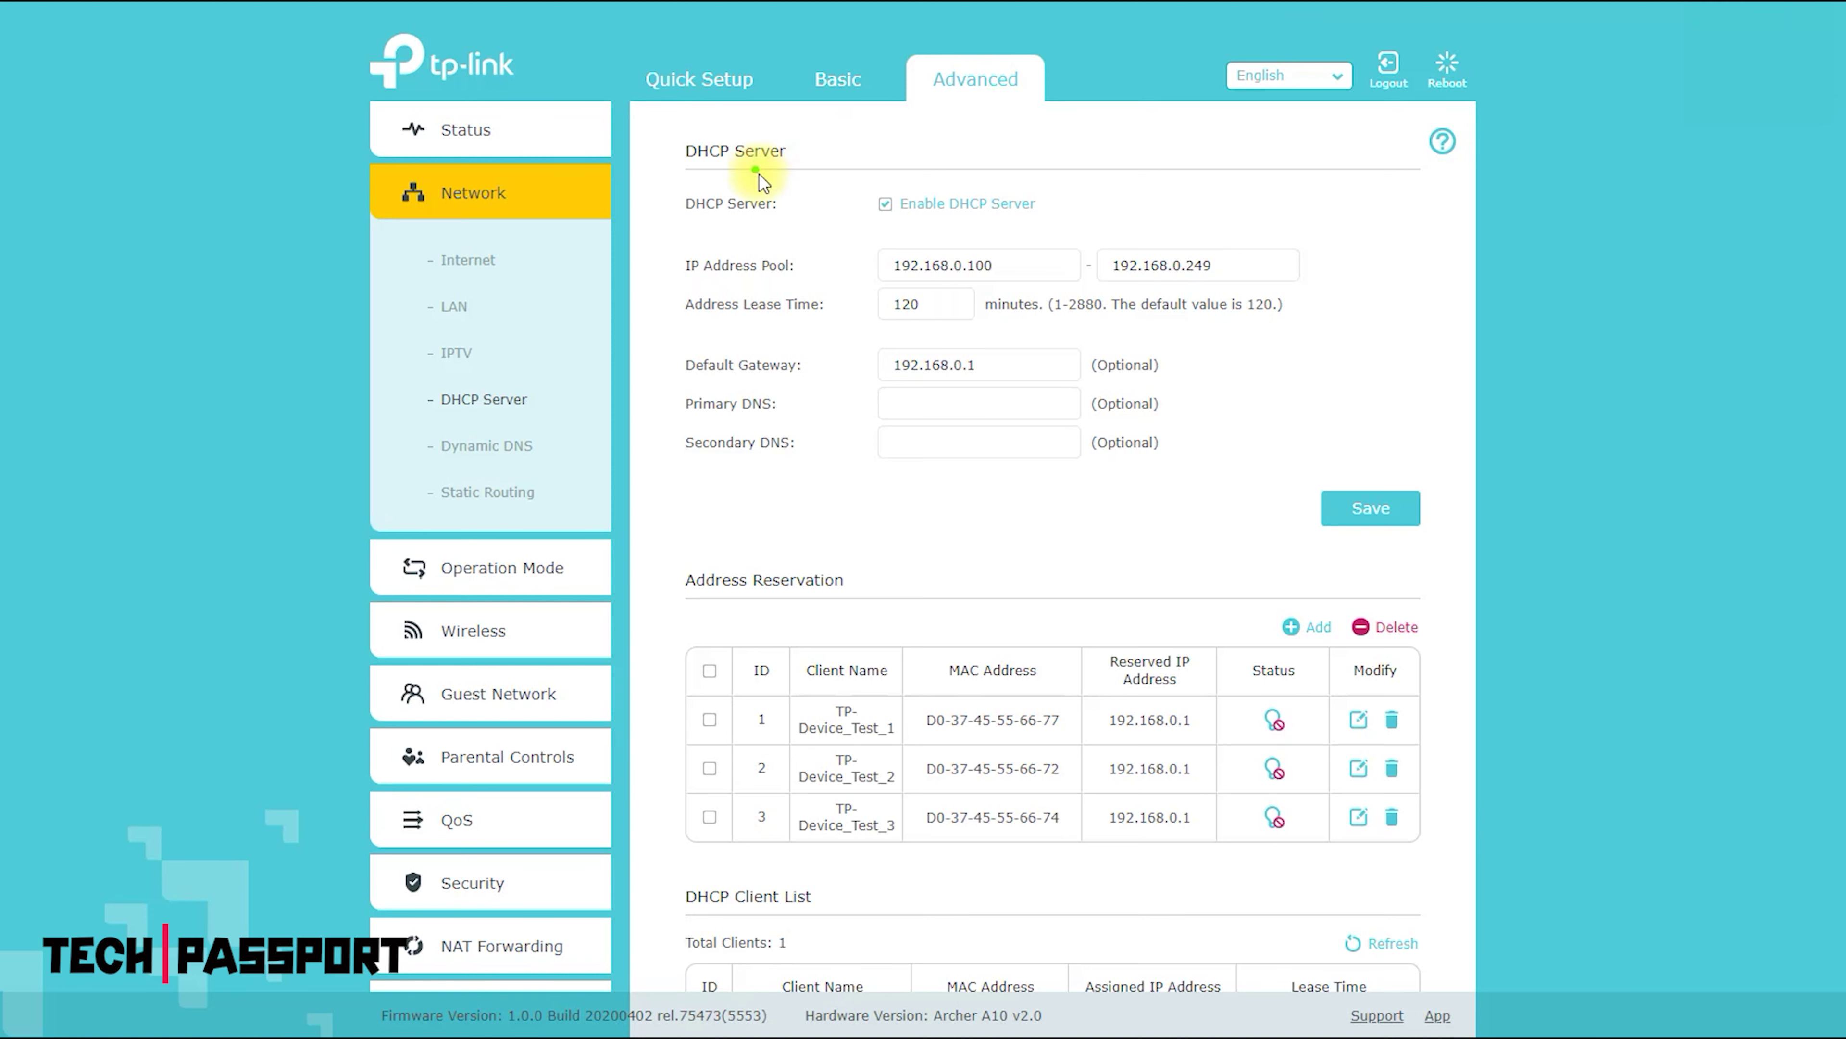
pyautogui.moveTo(763, 173)
pyautogui.mouseDown()
pyautogui.moveTo(814, 127)
pyautogui.moveTo(713, 167)
pyautogui.moveTo(807, 169)
pyautogui.mouseUp()
pyautogui.moveTo(850, 553)
pyautogui.mouseDown()
pyautogui.moveTo(881, 590)
pyautogui.moveTo(688, 585)
pyautogui.moveTo(800, 615)
pyautogui.moveTo(883, 582)
pyautogui.mouseUp()
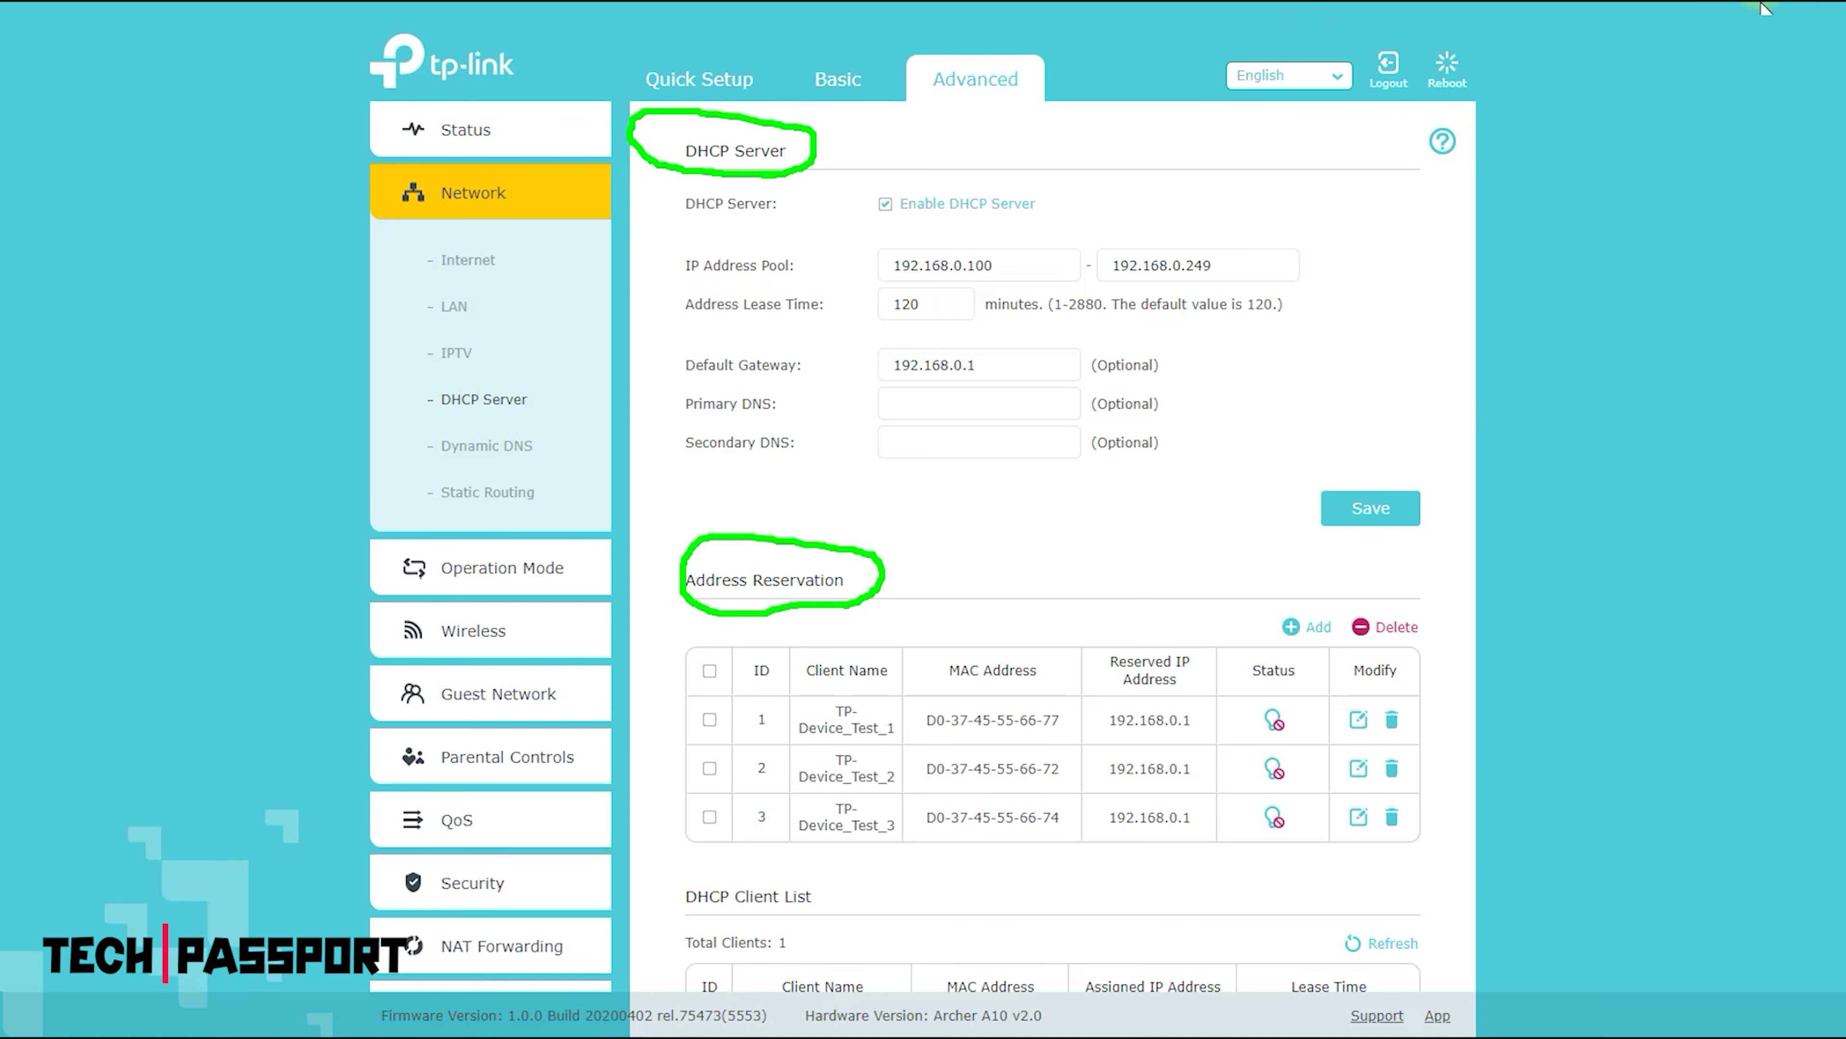
pyautogui.scroll(-3, 1047, 553)
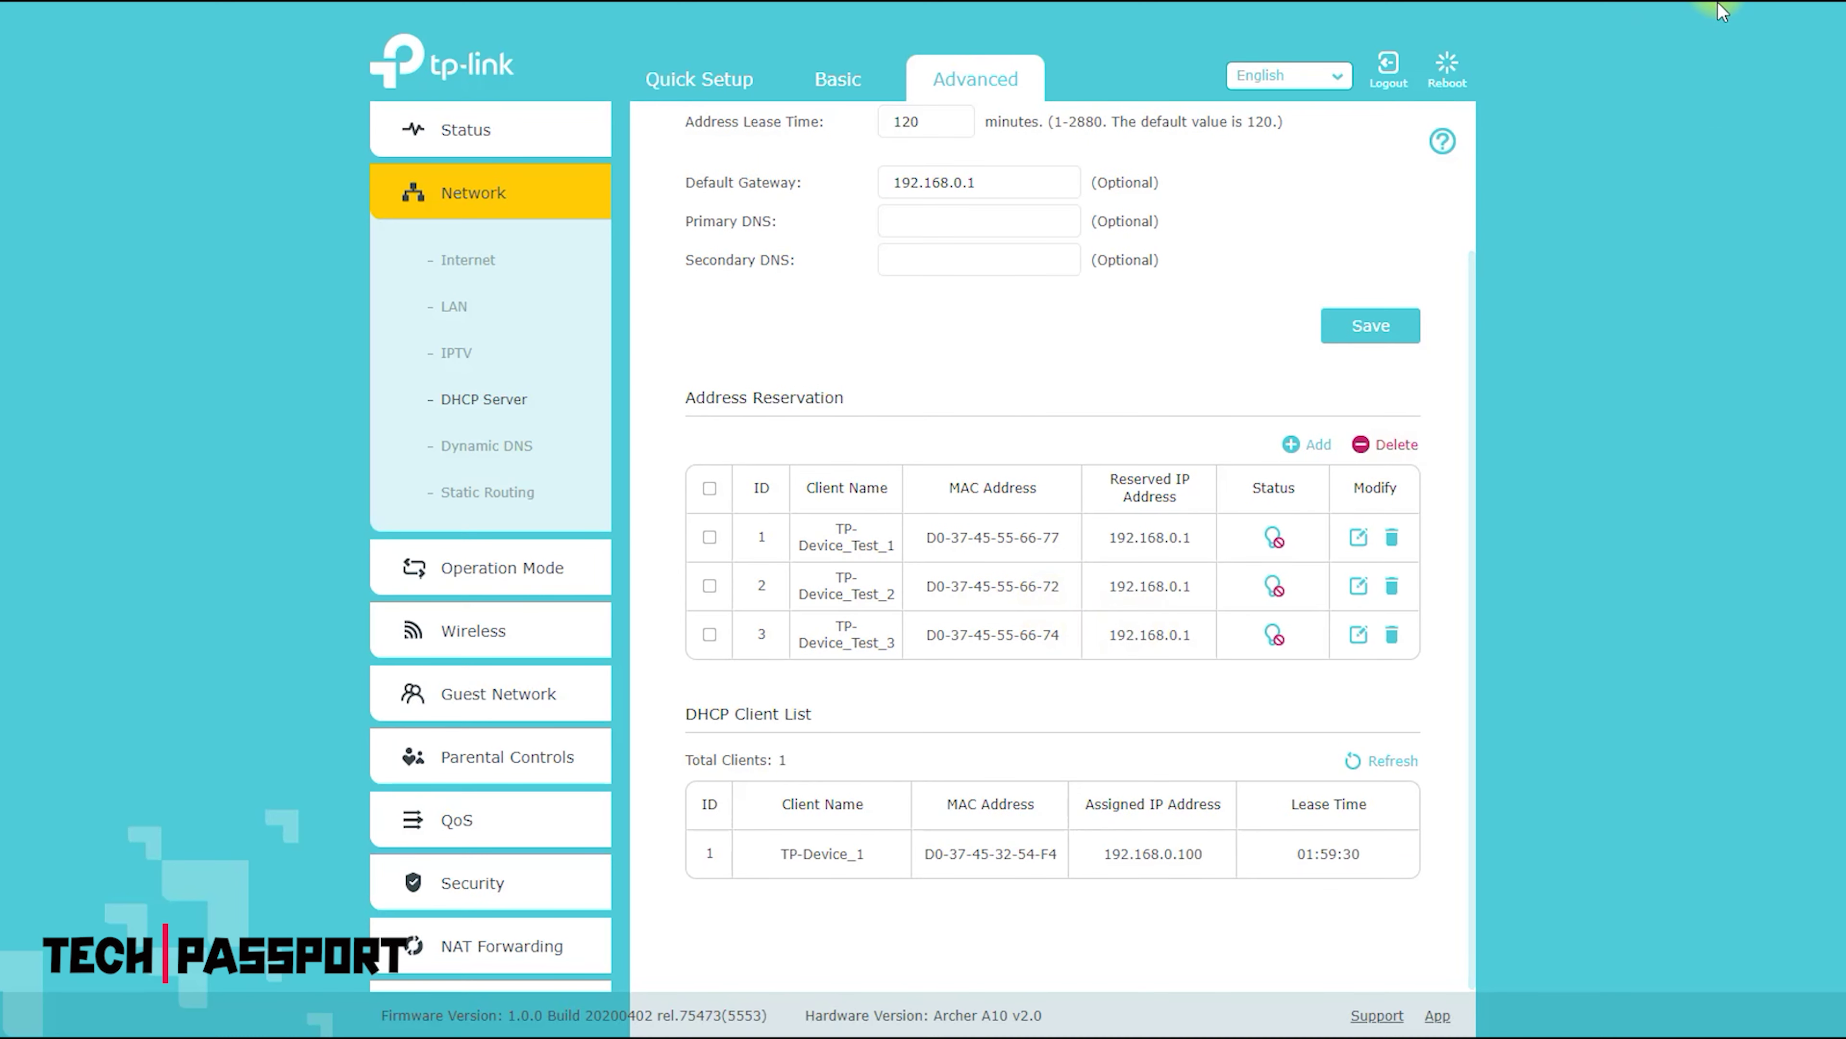
pyautogui.moveTo(803, 751)
pyautogui.mouseDown()
pyautogui.moveTo(836, 718)
pyautogui.moveTo(676, 731)
pyautogui.moveTo(814, 749)
pyautogui.mouseUp()
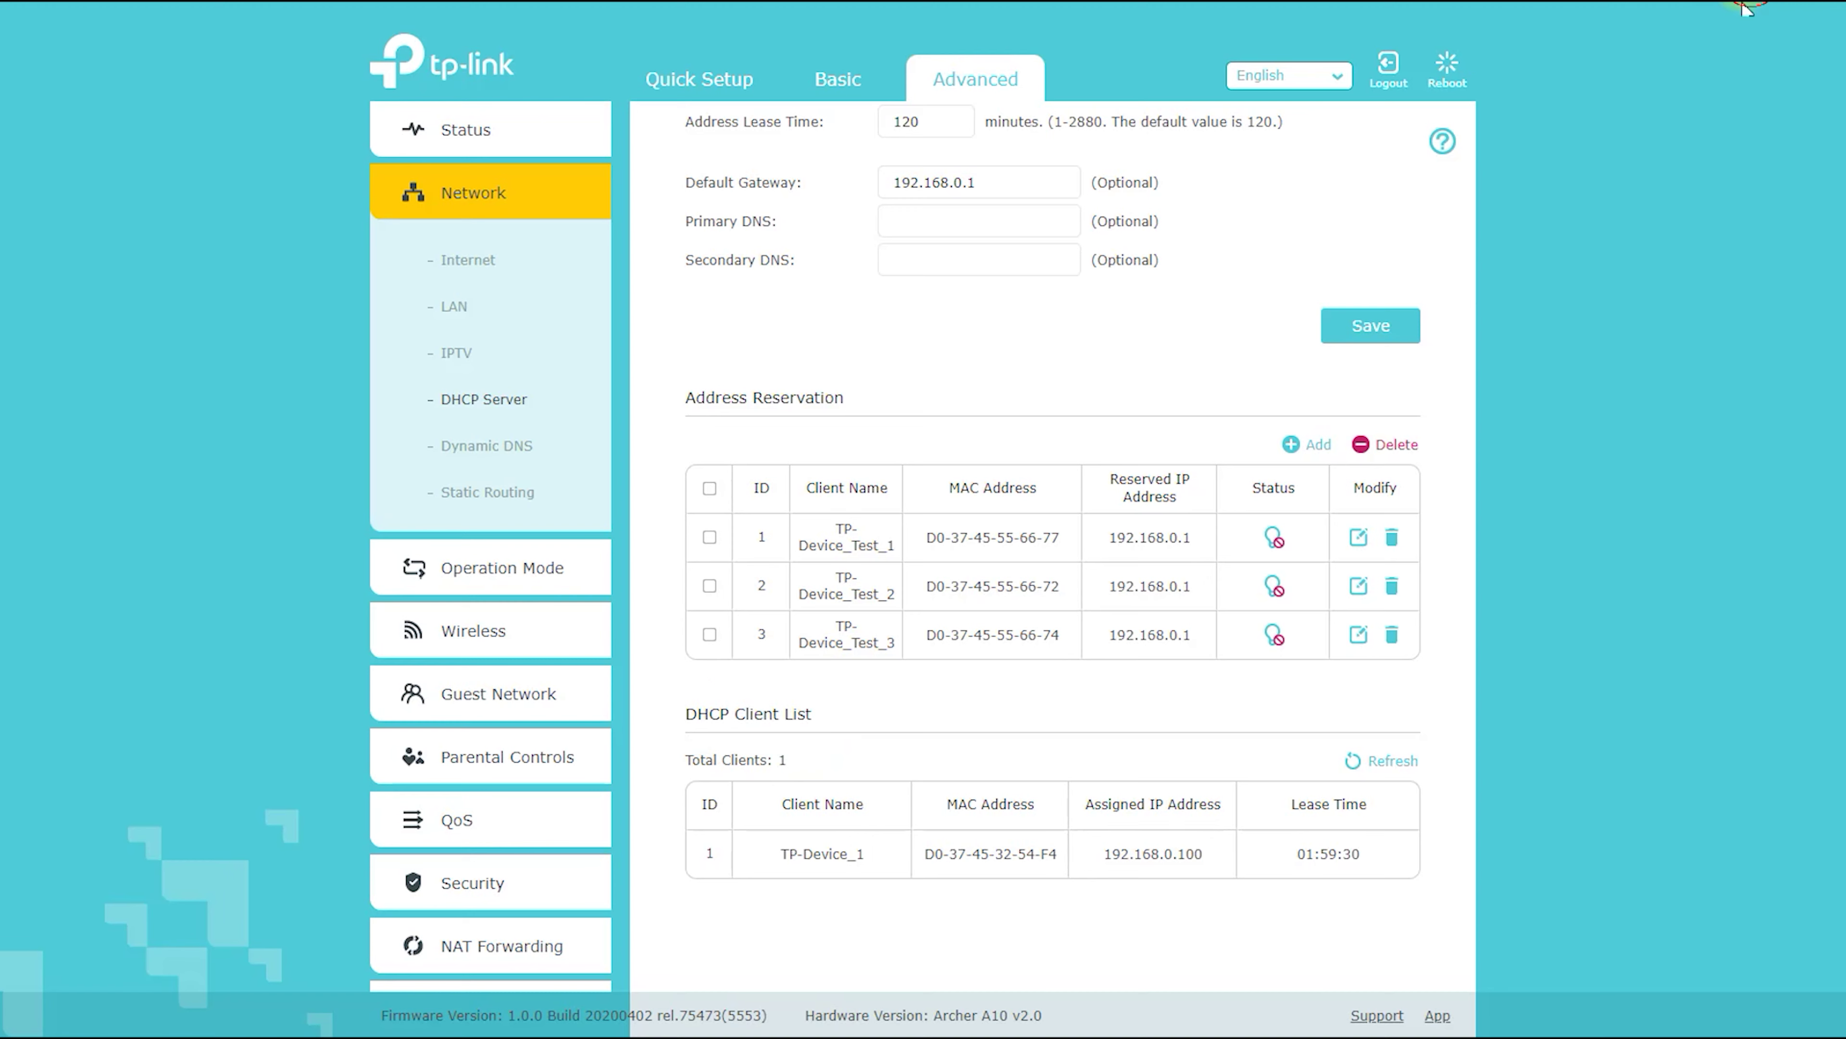
pyautogui.click(509, 445)
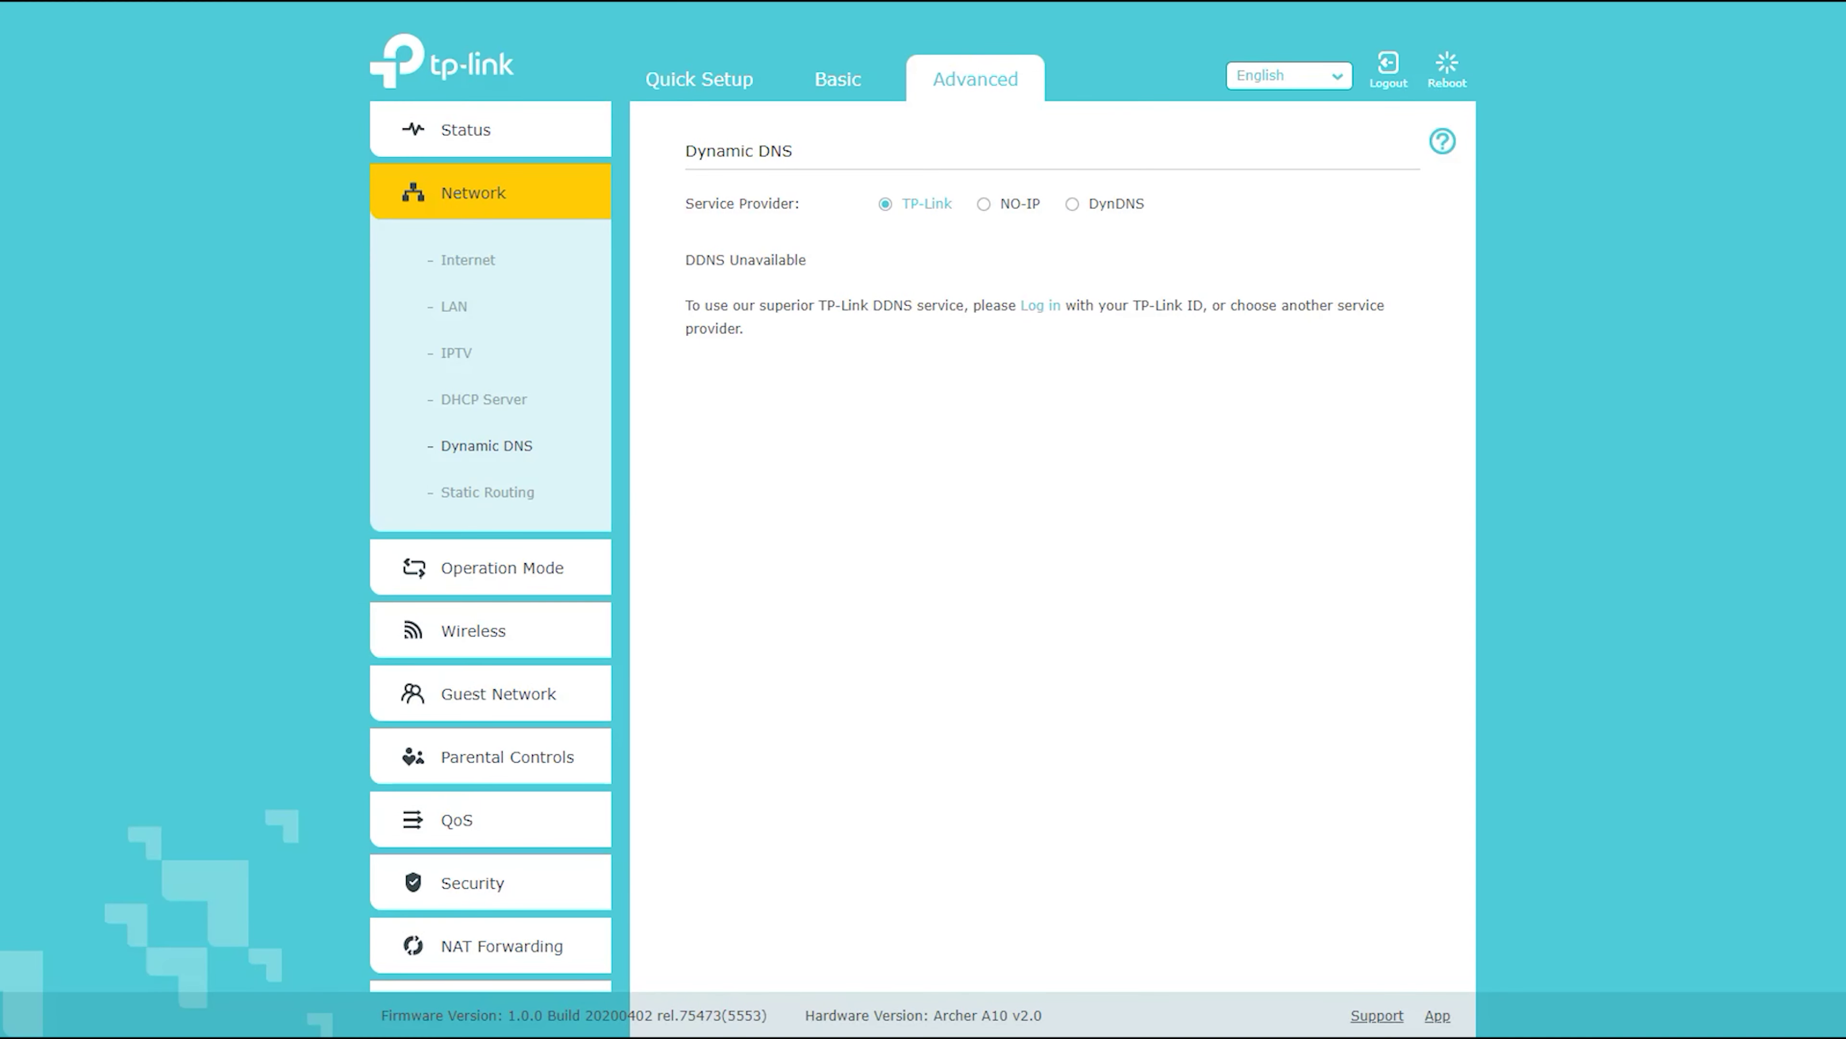
# Circle the Dynamic DNS heading, then annotate the Static Routing page and clear the marks.
pyautogui.moveTo(836, 173)
pyautogui.mouseDown()
pyautogui.moveTo(789, 125)
pyautogui.moveTo(742, 186)
pyautogui.moveTo(833, 178)
pyautogui.mouseUp()
pyautogui.click(476, 498)
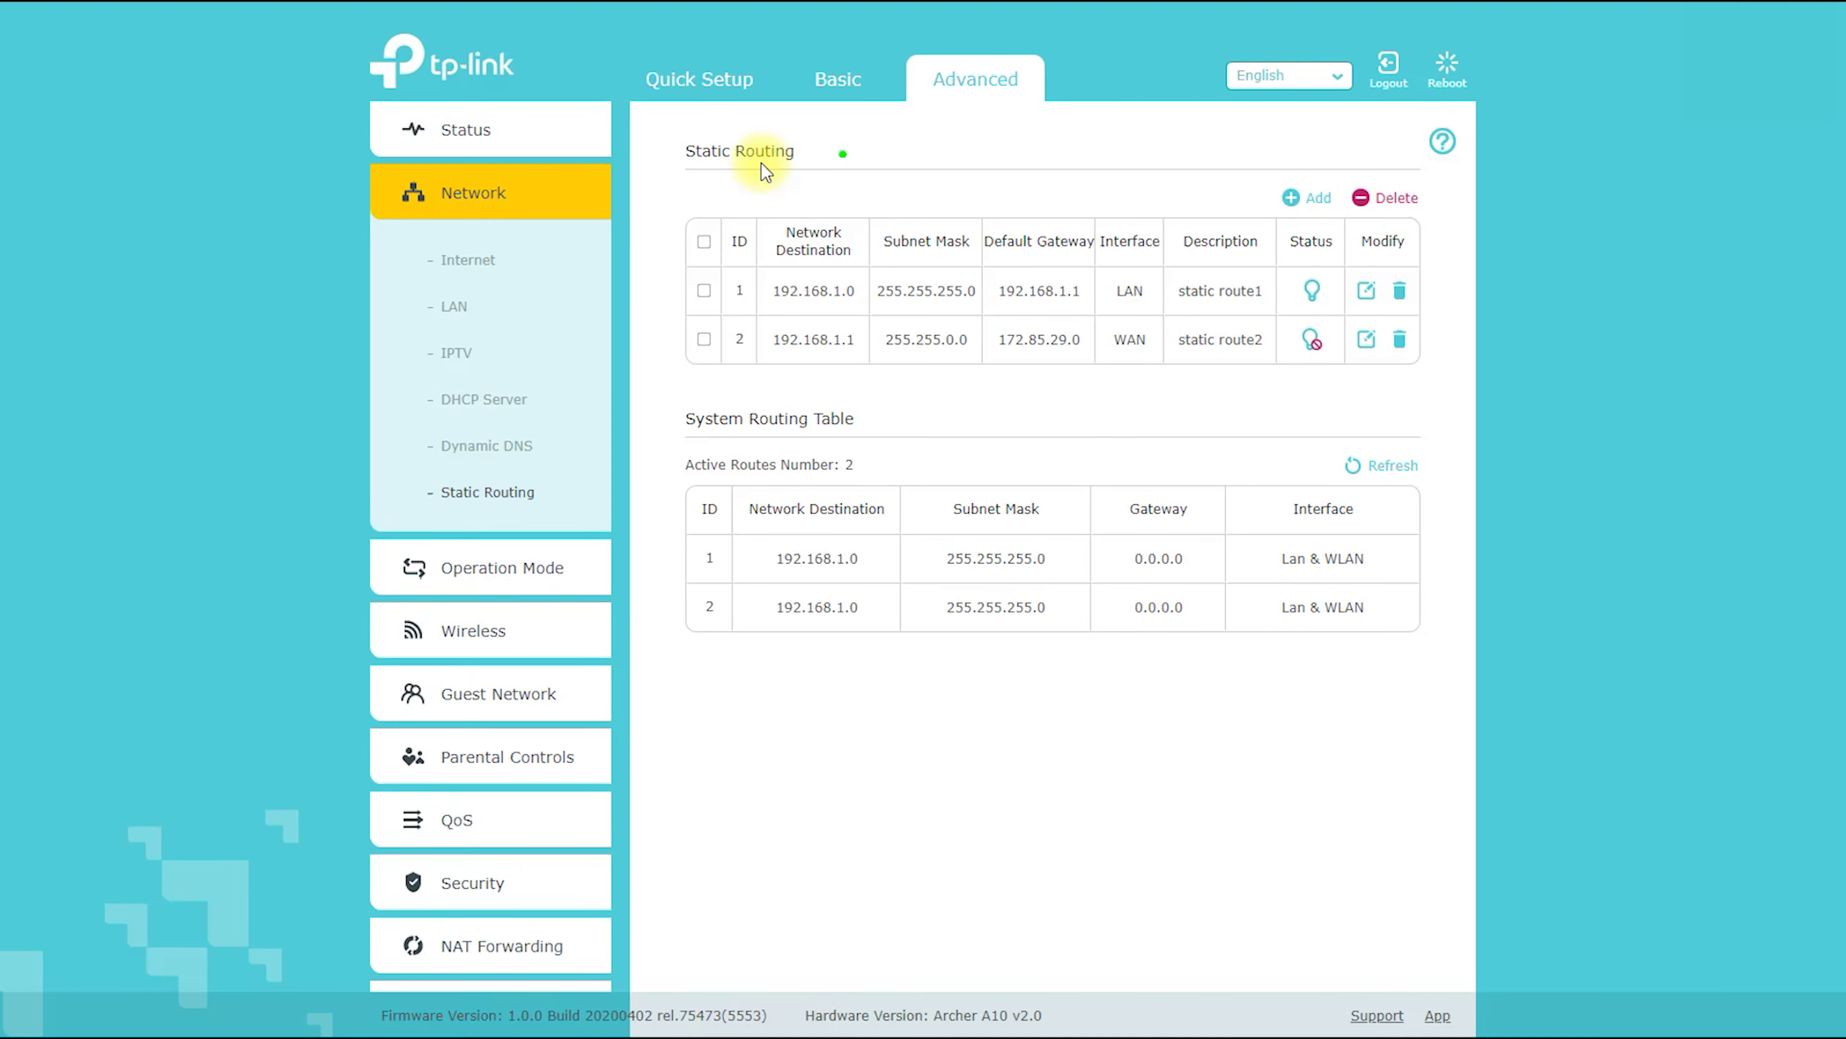
pyautogui.moveTo(785, 193)
pyautogui.mouseDown()
pyautogui.moveTo(659, 111)
pyautogui.moveTo(837, 181)
pyautogui.mouseUp()
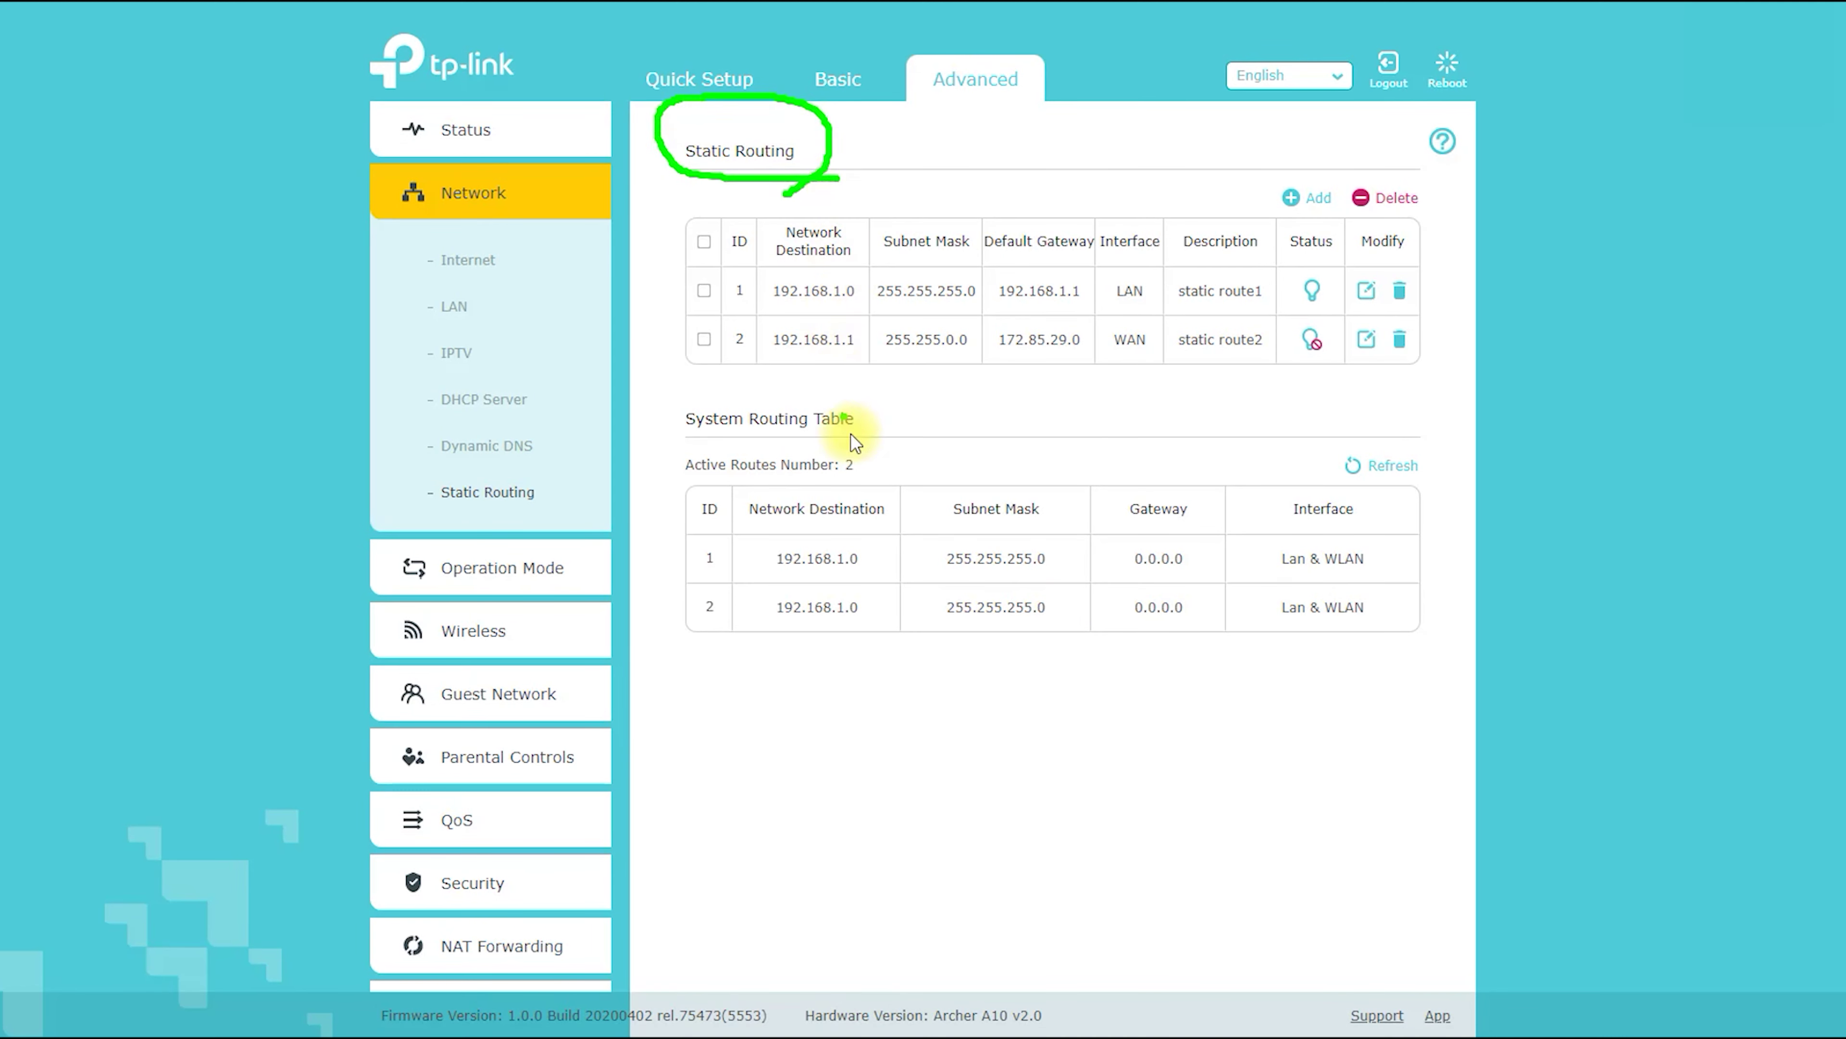
pyautogui.moveTo(850, 434)
pyautogui.mouseDown()
pyautogui.moveTo(654, 389)
pyautogui.moveTo(877, 447)
pyautogui.mouseUp()
pyautogui.click(920, 461)
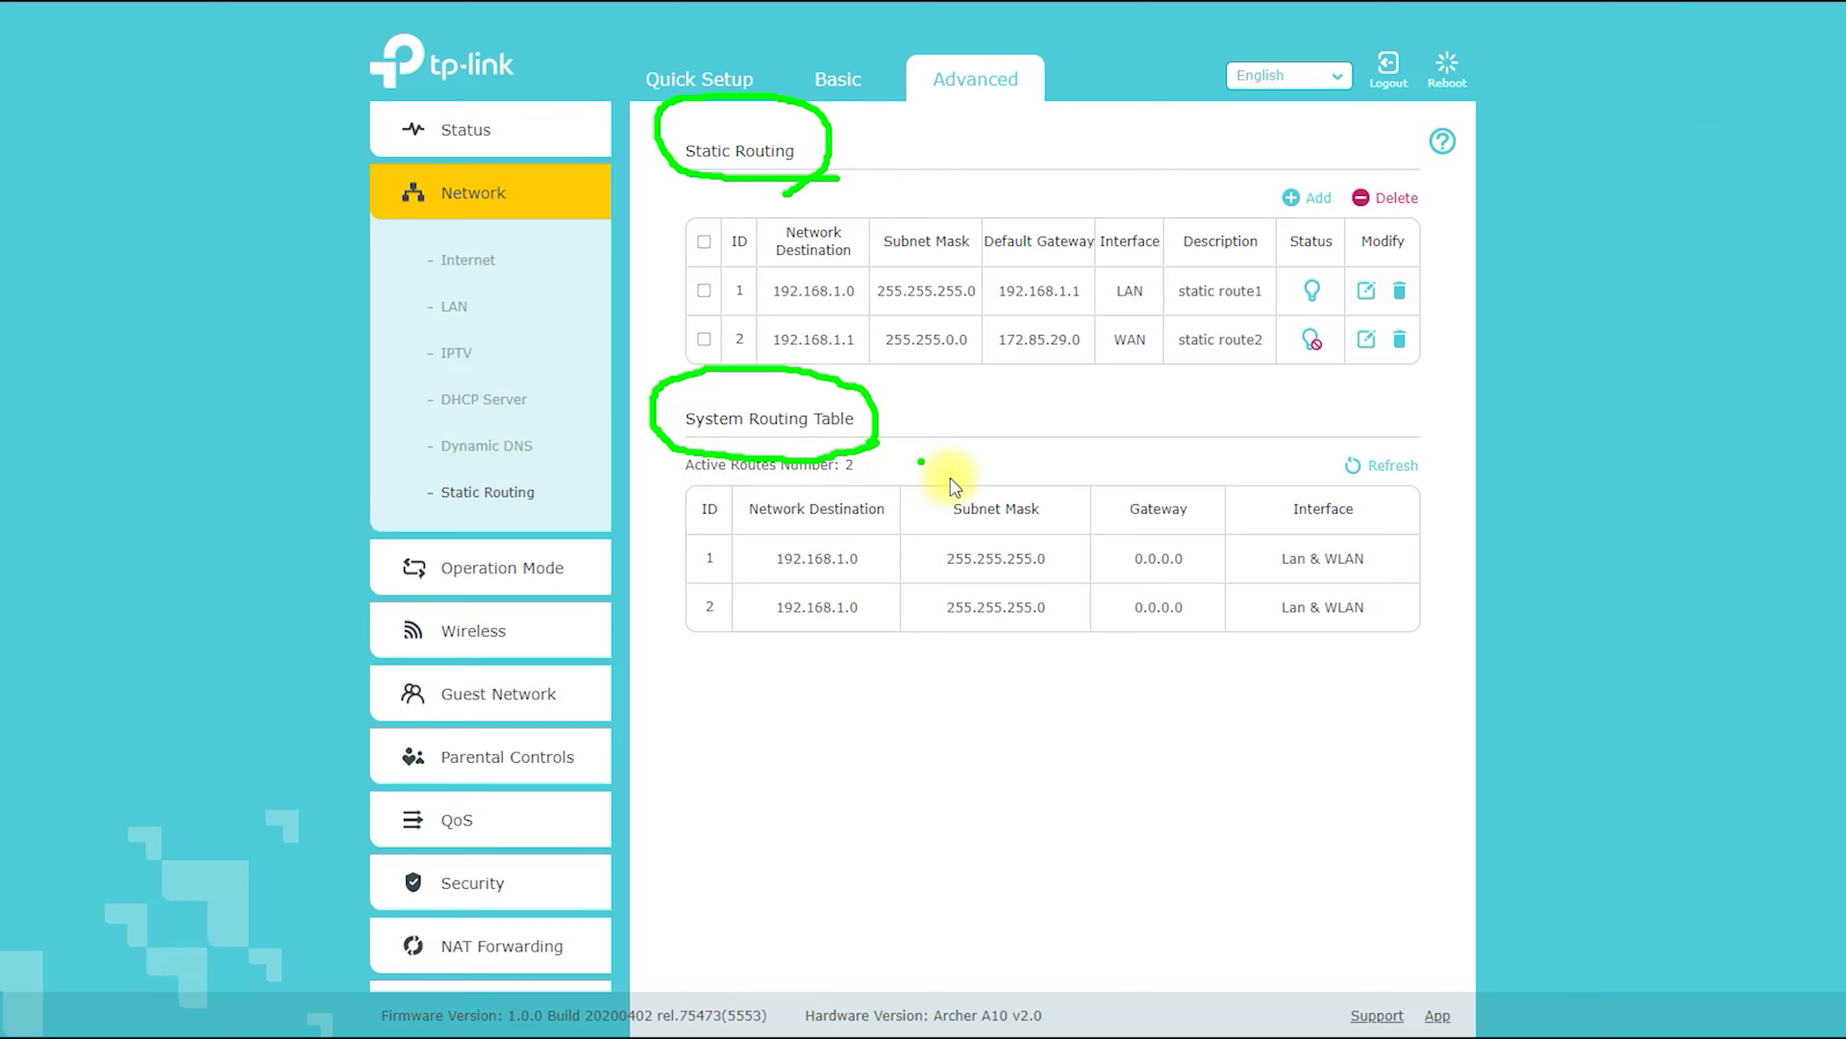
pyautogui.click(1755, 6)
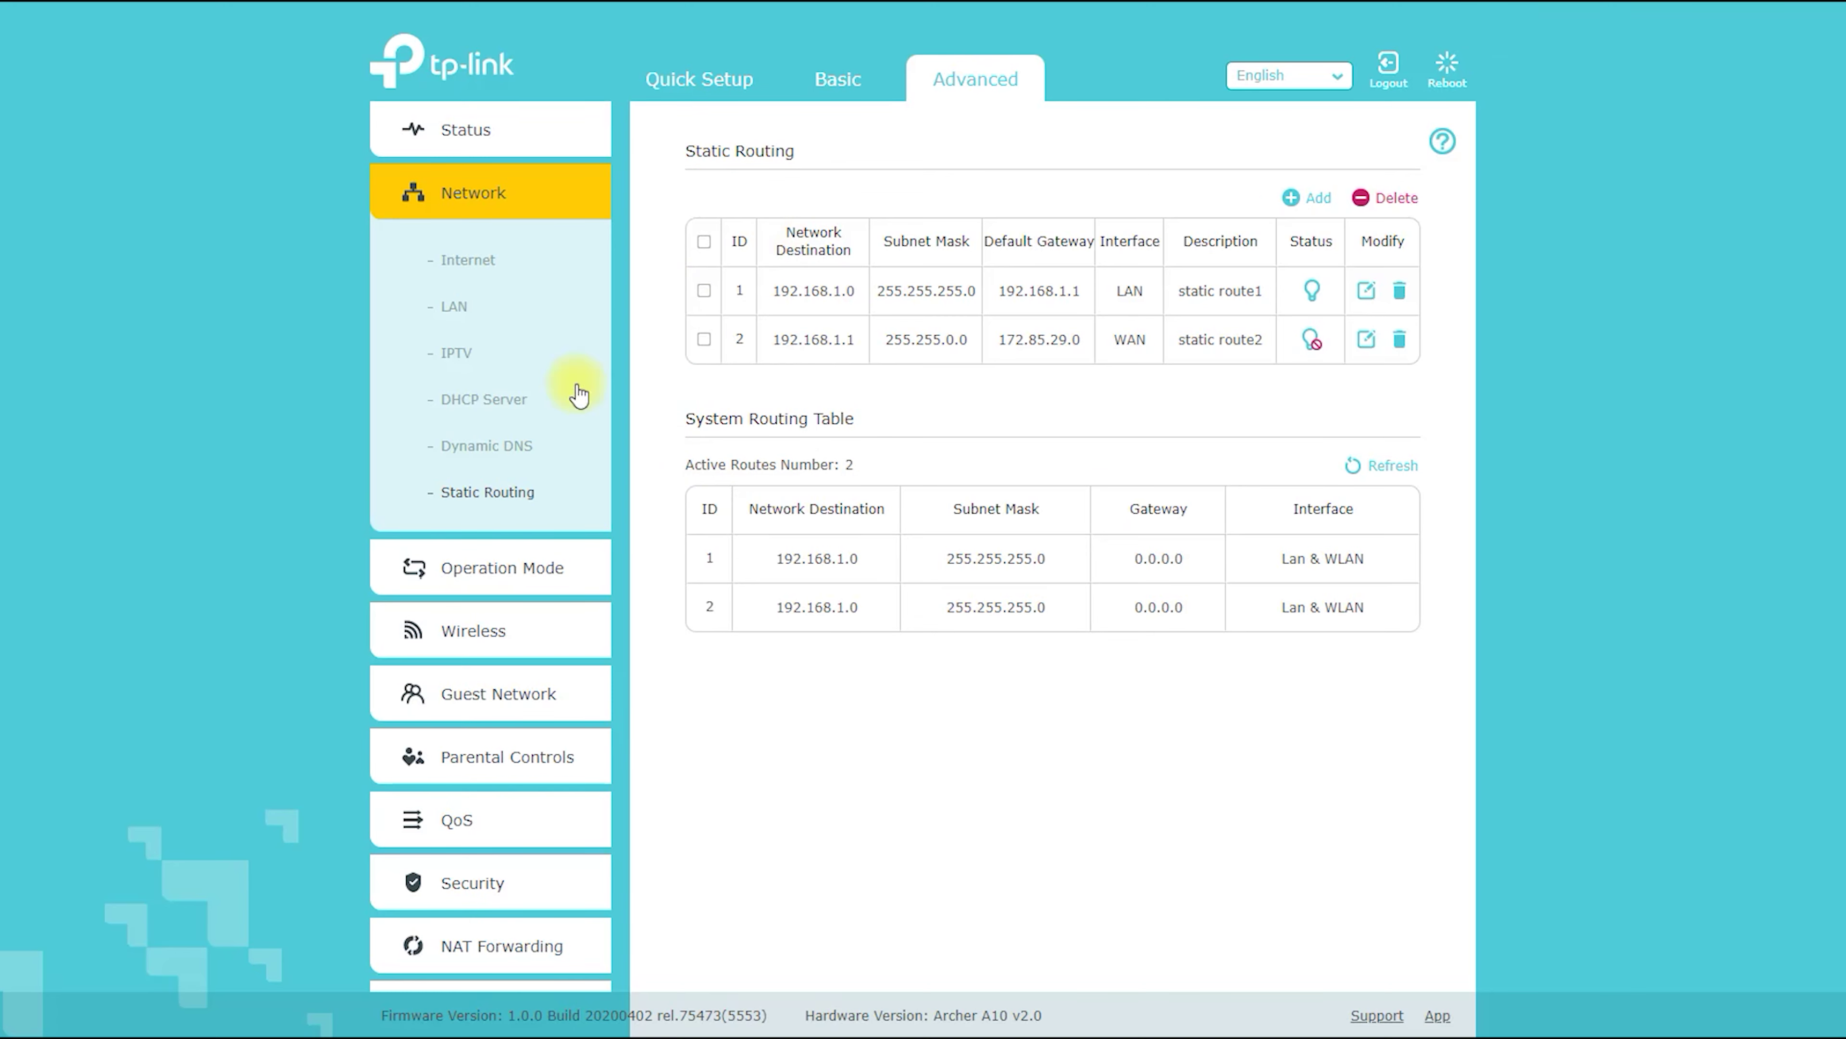
# Mark up the Operation Mode page comparing Router and Access Point modes, then open the wireless settings.
pyautogui.click(486, 573)
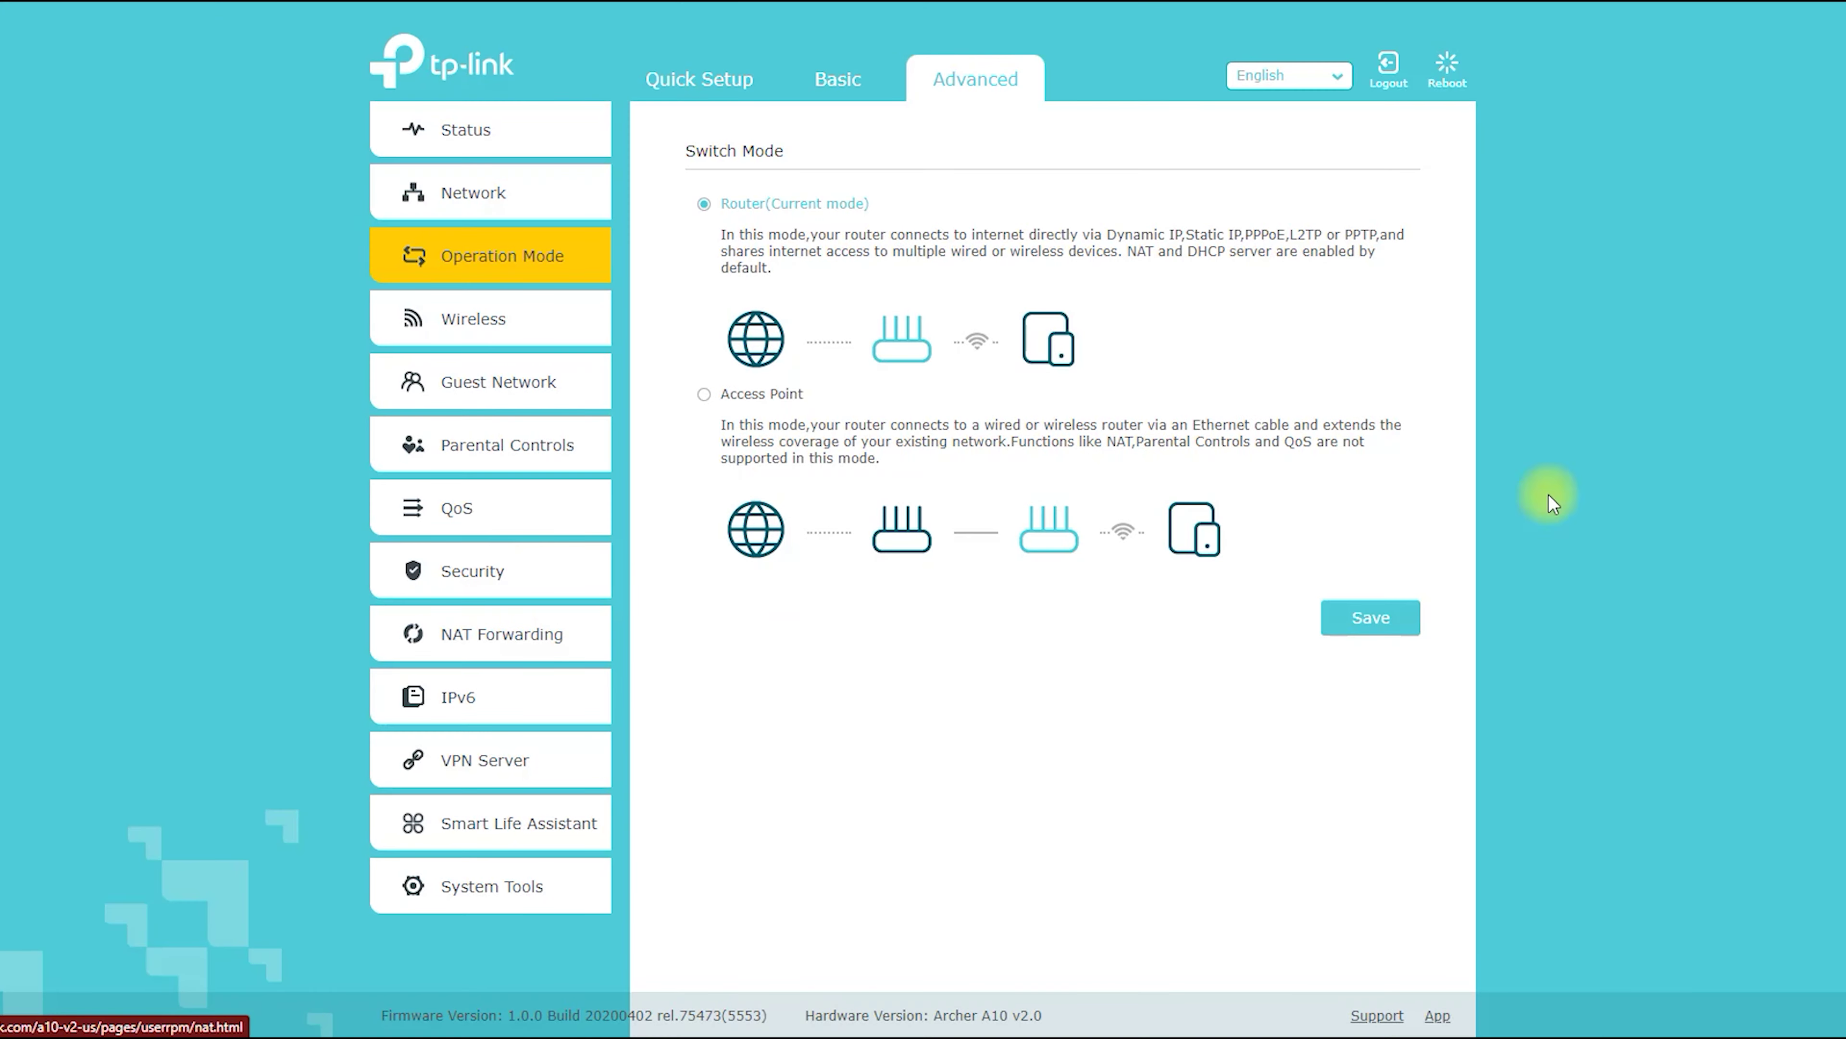
pyautogui.moveTo(896, 218)
pyautogui.mouseDown()
pyautogui.moveTo(760, 174)
pyautogui.moveTo(734, 236)
pyautogui.moveTo(904, 217)
pyautogui.mouseUp()
pyautogui.moveTo(786, 426)
pyautogui.mouseDown()
pyautogui.moveTo(678, 394)
pyautogui.moveTo(800, 424)
pyautogui.mouseUp()
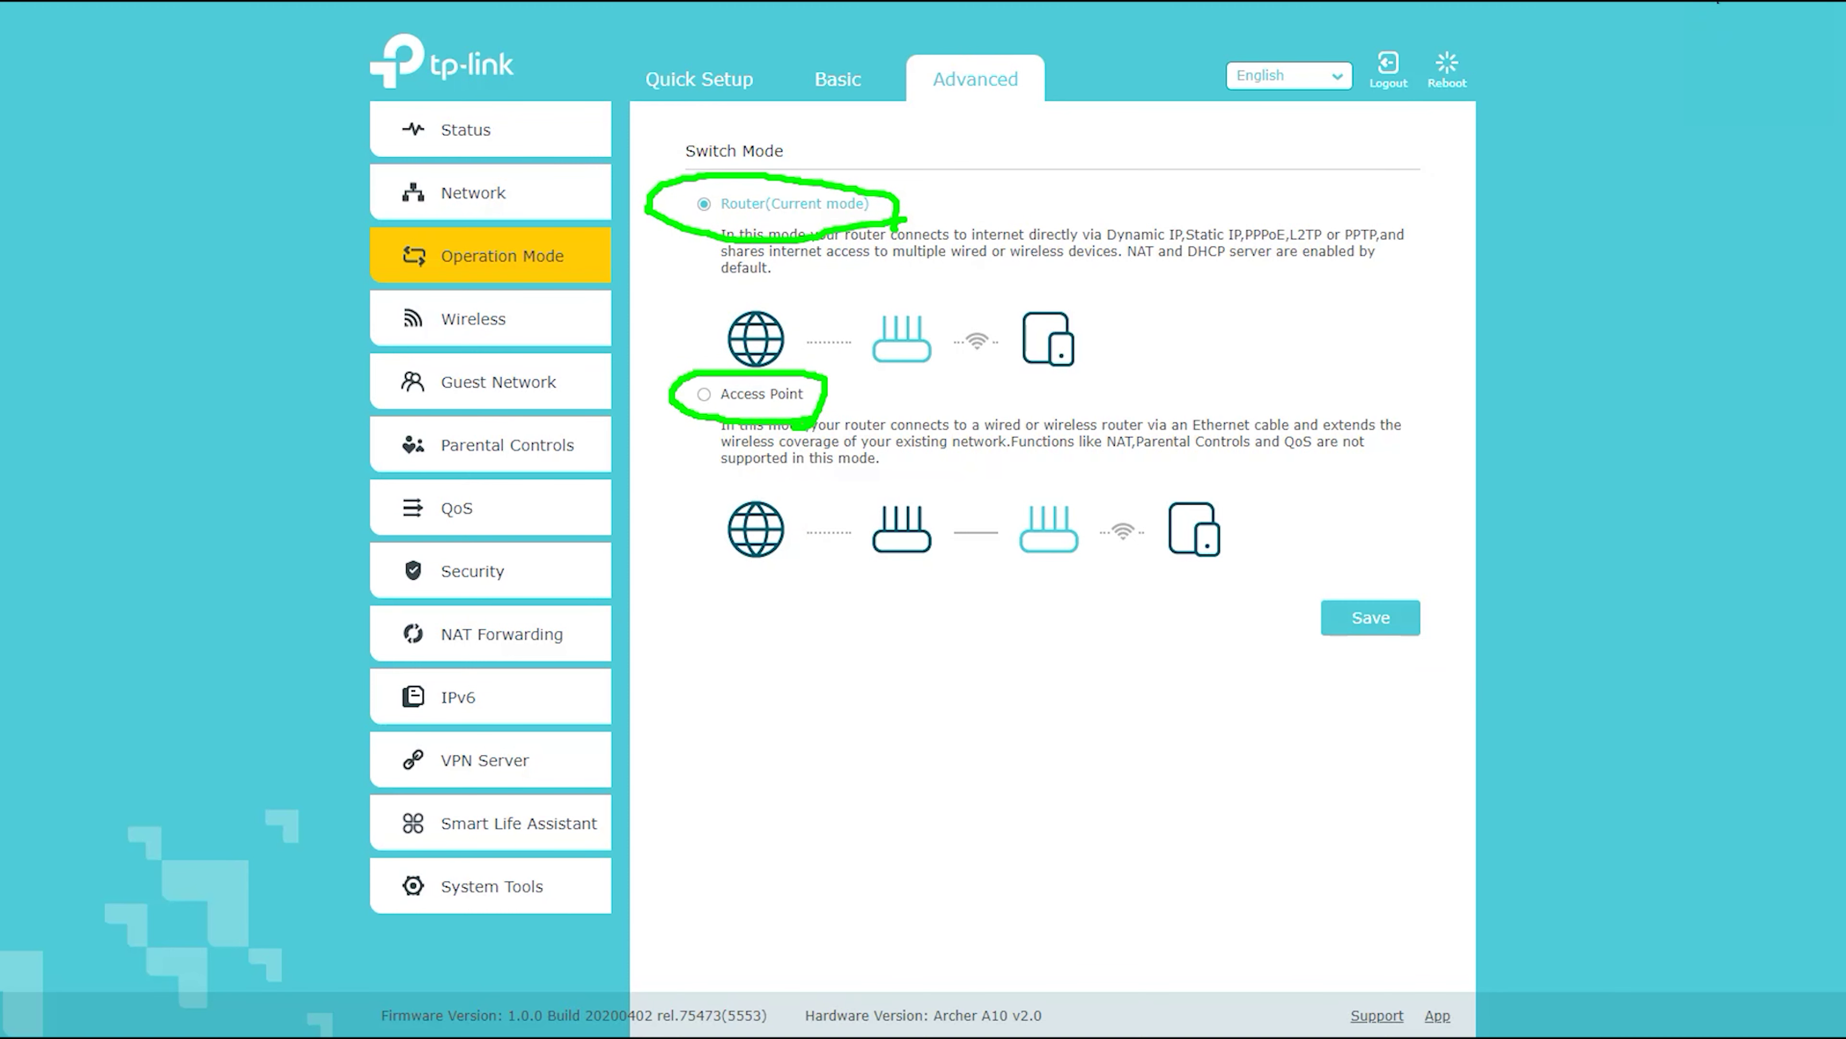
pyautogui.press('Escape')
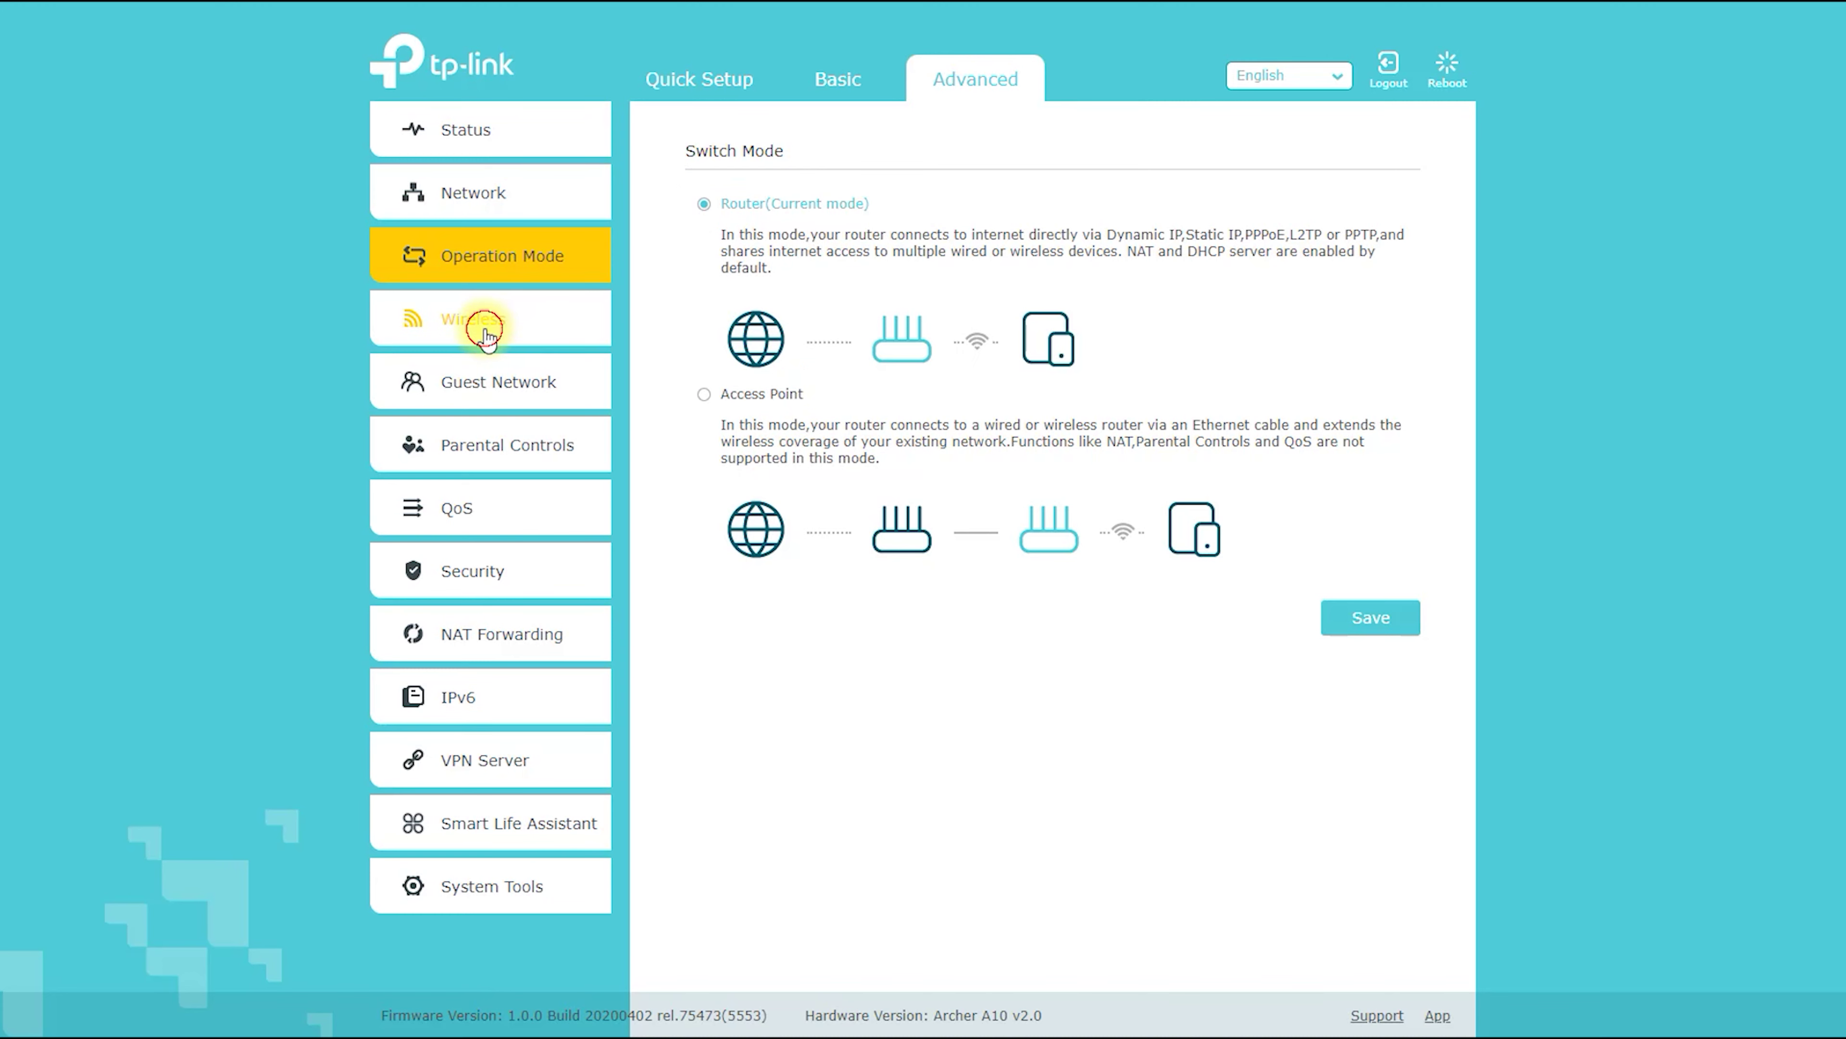
pyautogui.click(482, 320)
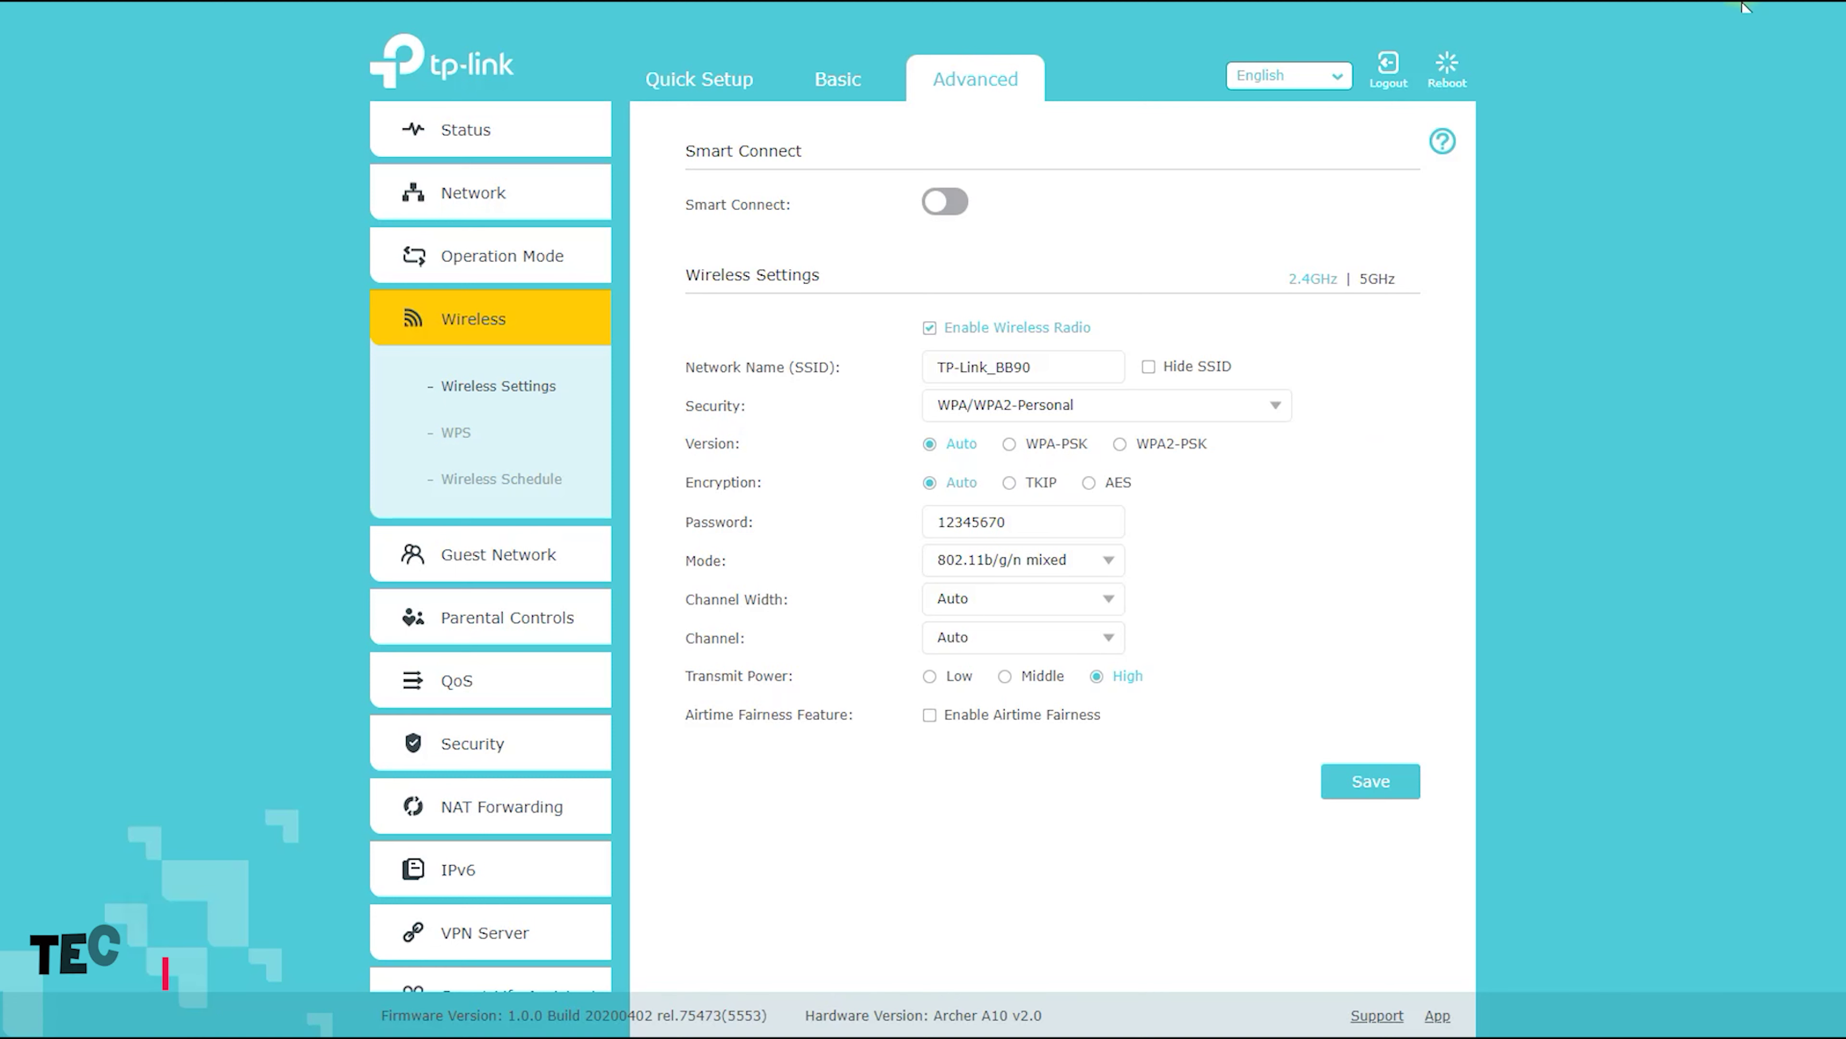
# Drag across areas of the Wireless settings page to highlight its fields.
pyautogui.moveTo(798, 181); pyautogui.dragTo(716, 120)
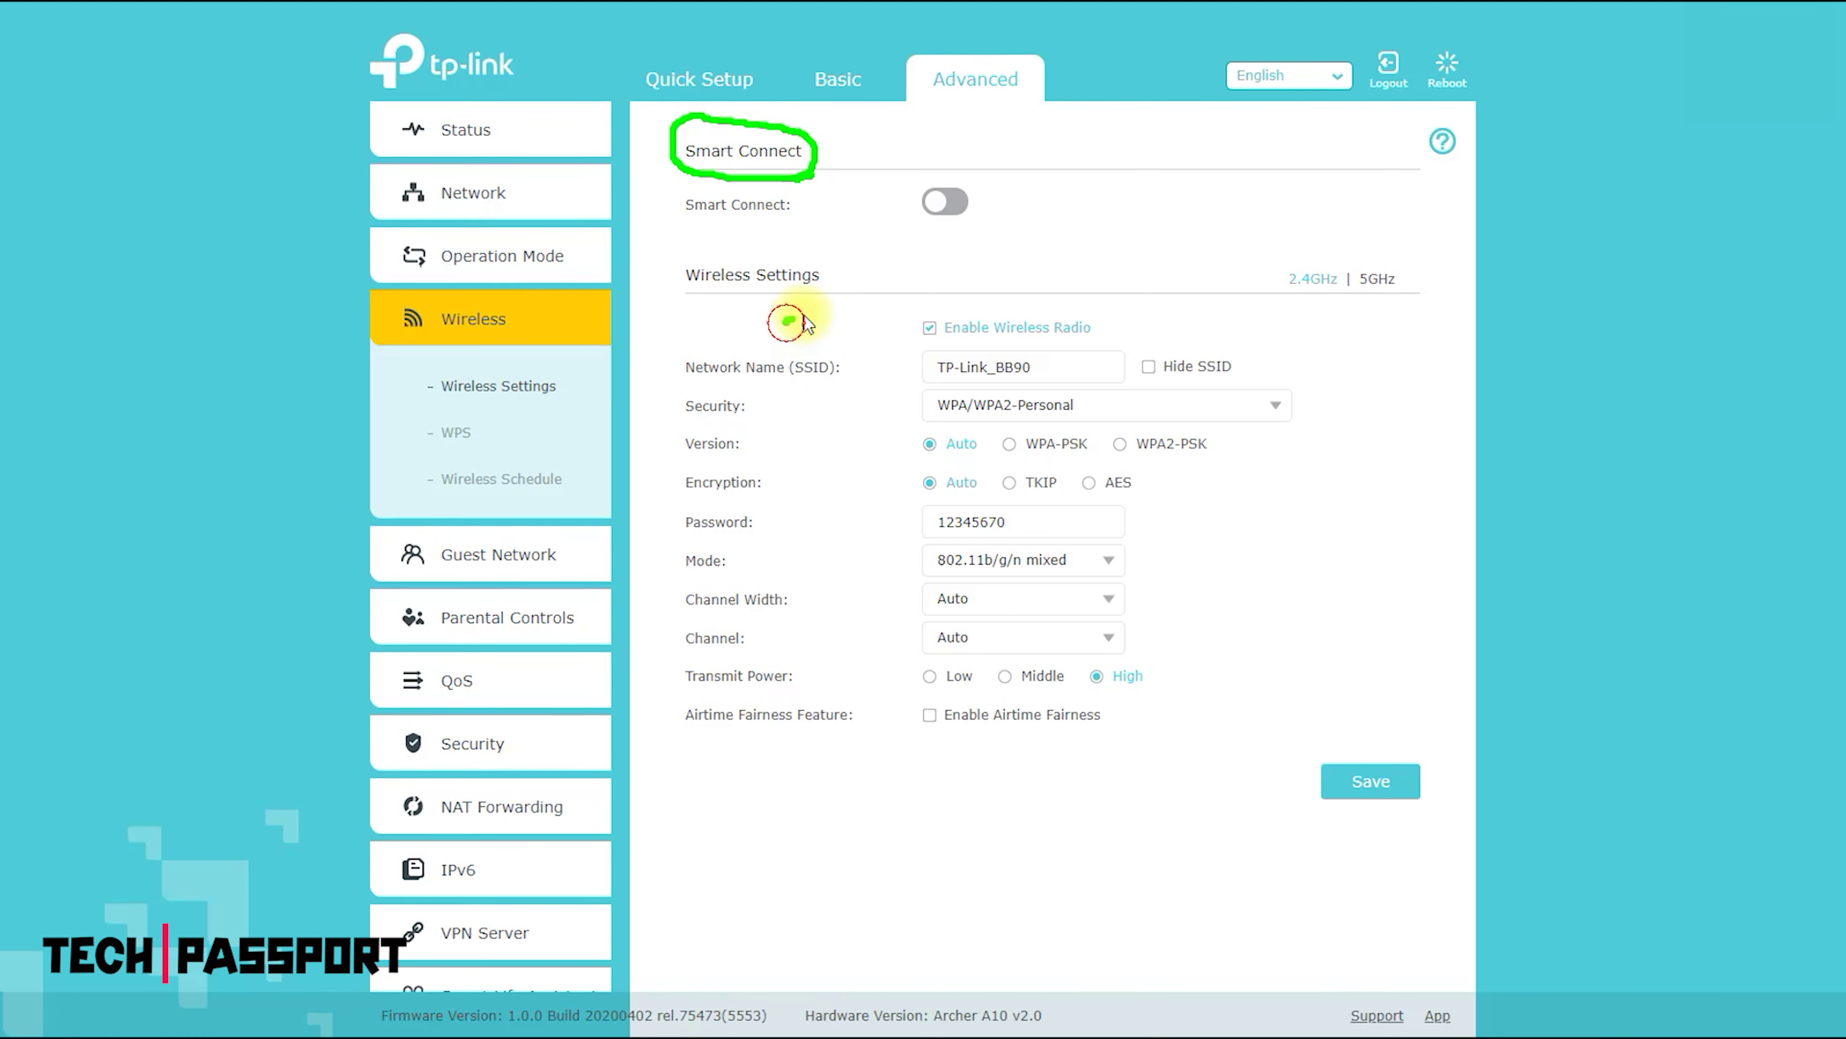
pyautogui.moveTo(784, 320); pyautogui.dragTo(721, 239)
pyautogui.moveTo(716, 302); pyautogui.dragTo(791, 302)
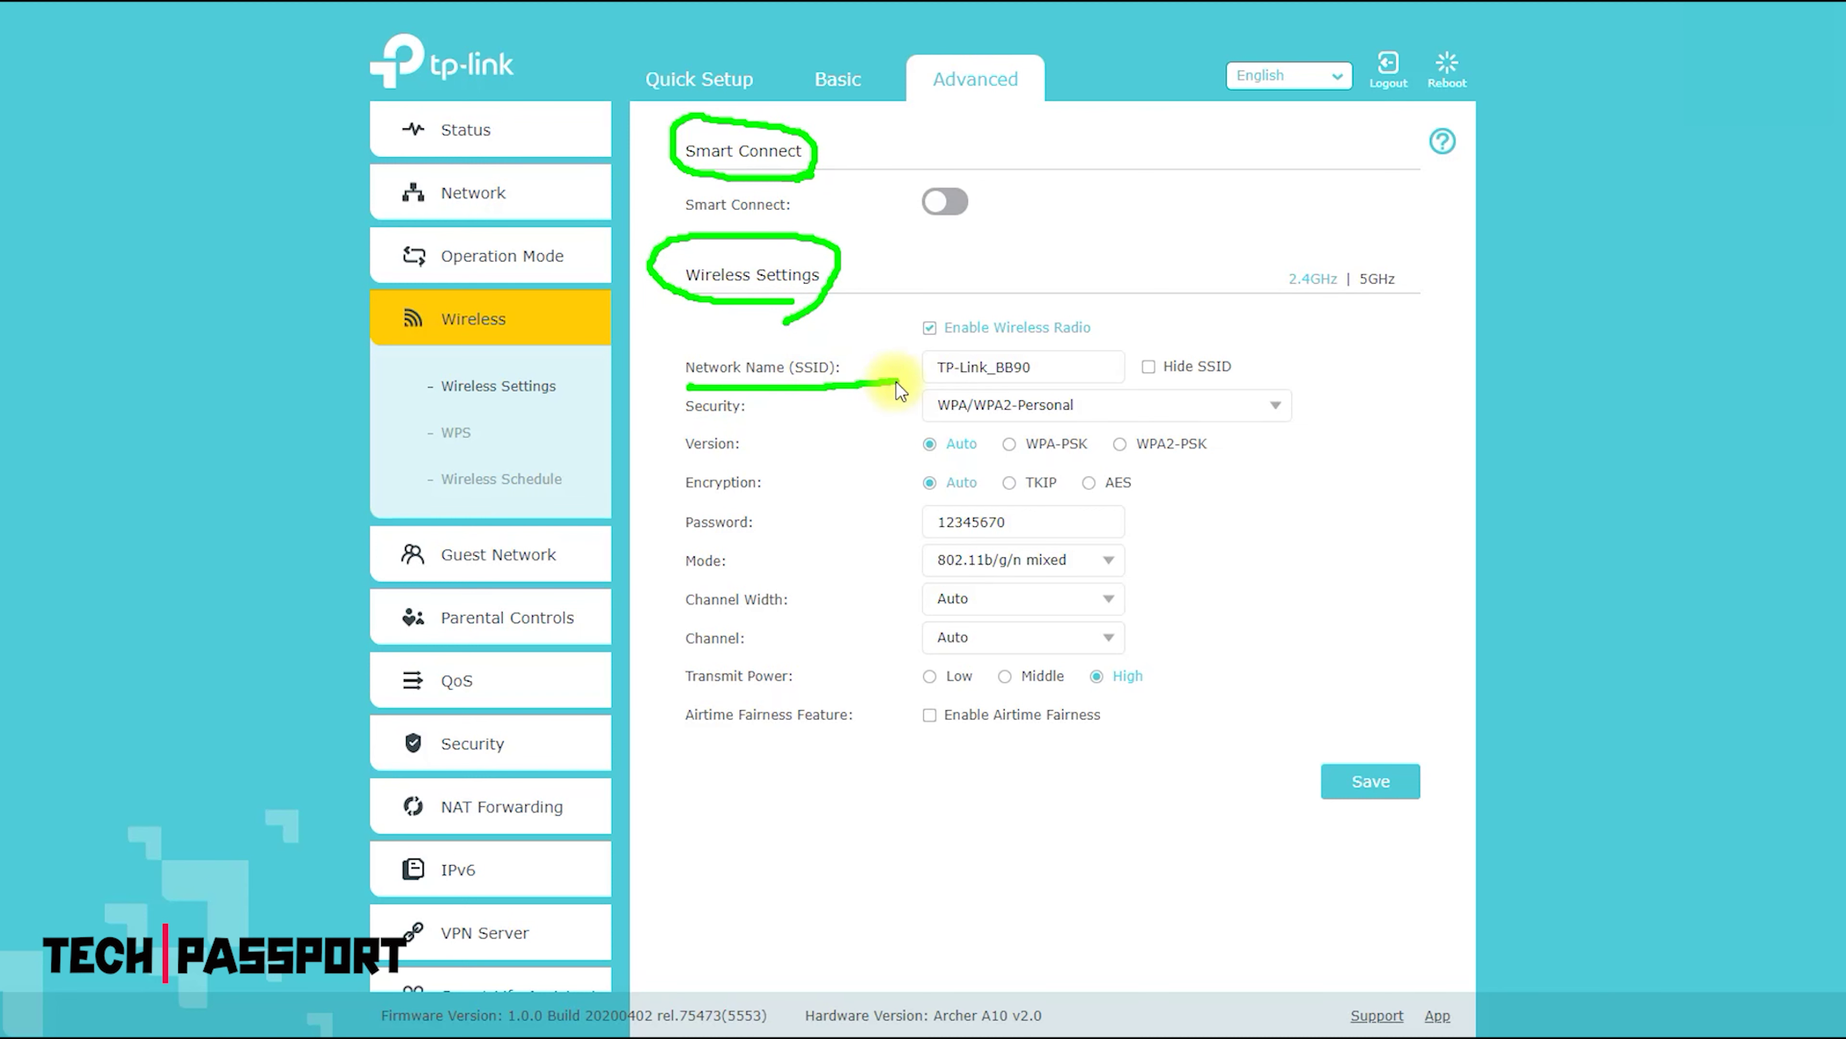
pyautogui.moveTo(896, 375); pyautogui.dragTo(869, 409)
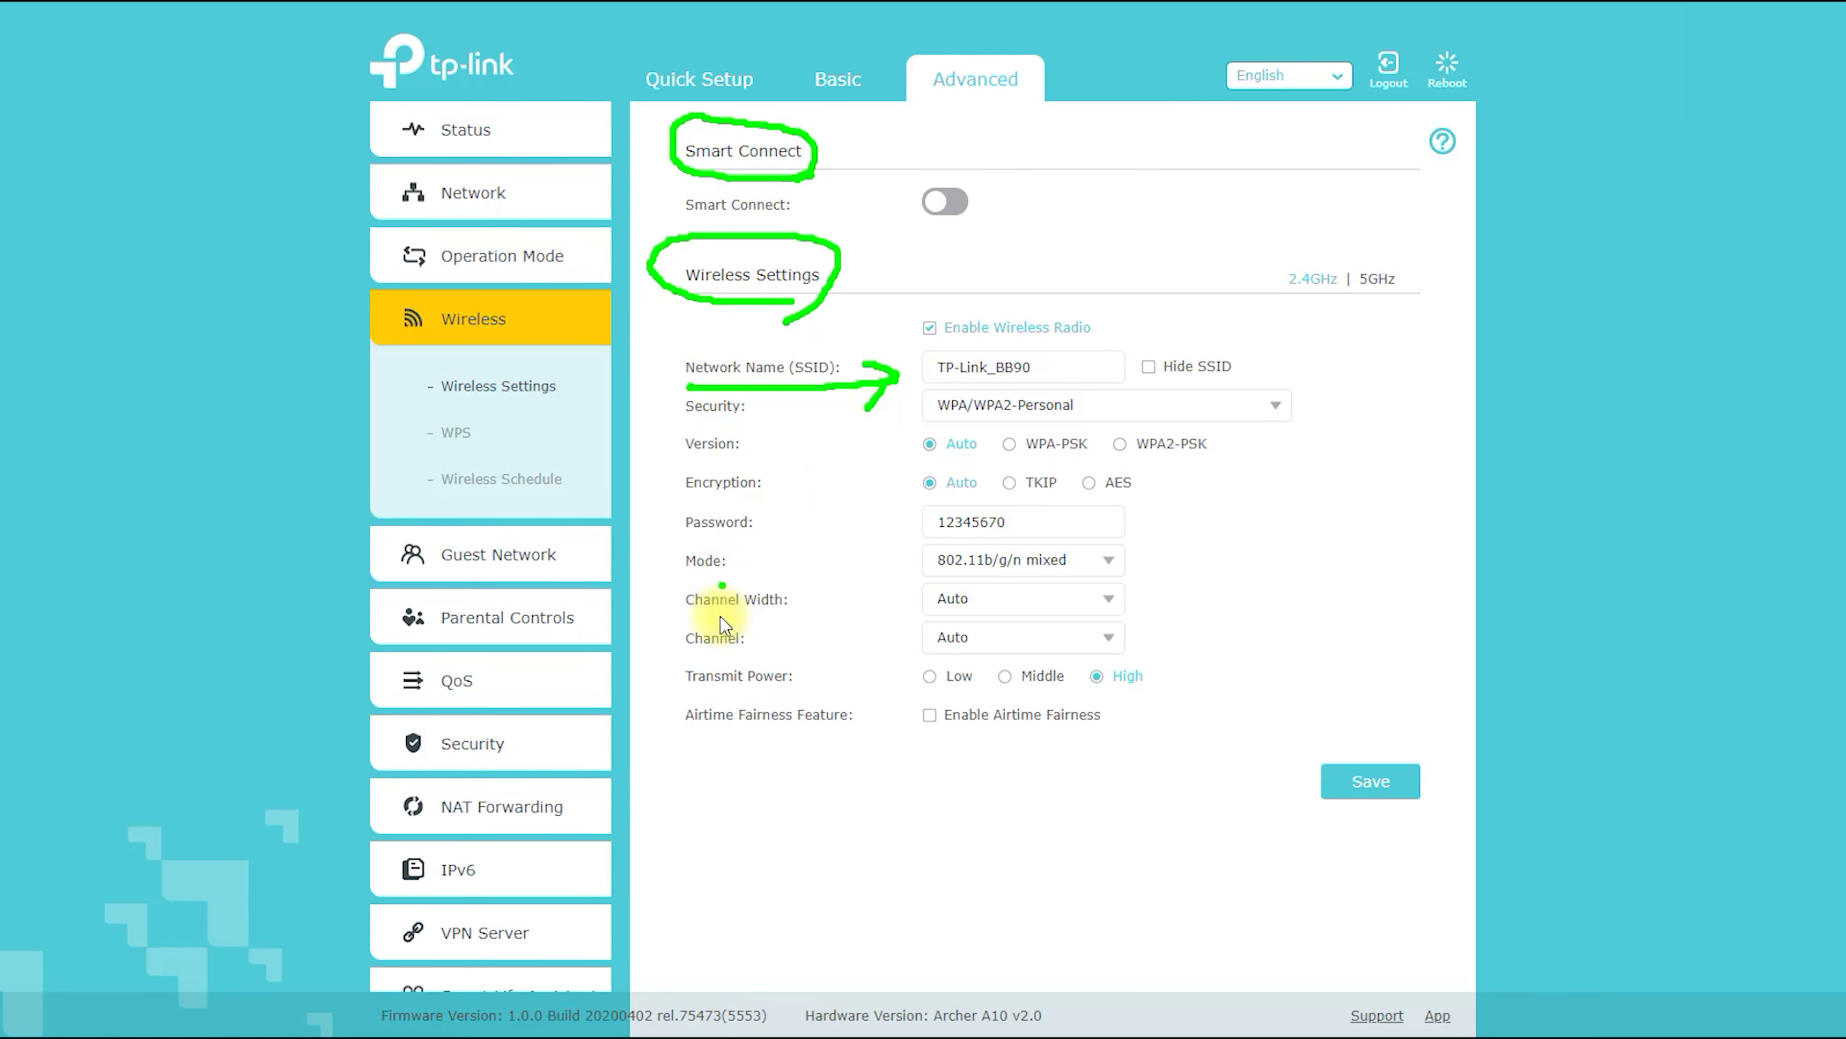
pyautogui.click(1748, 7)
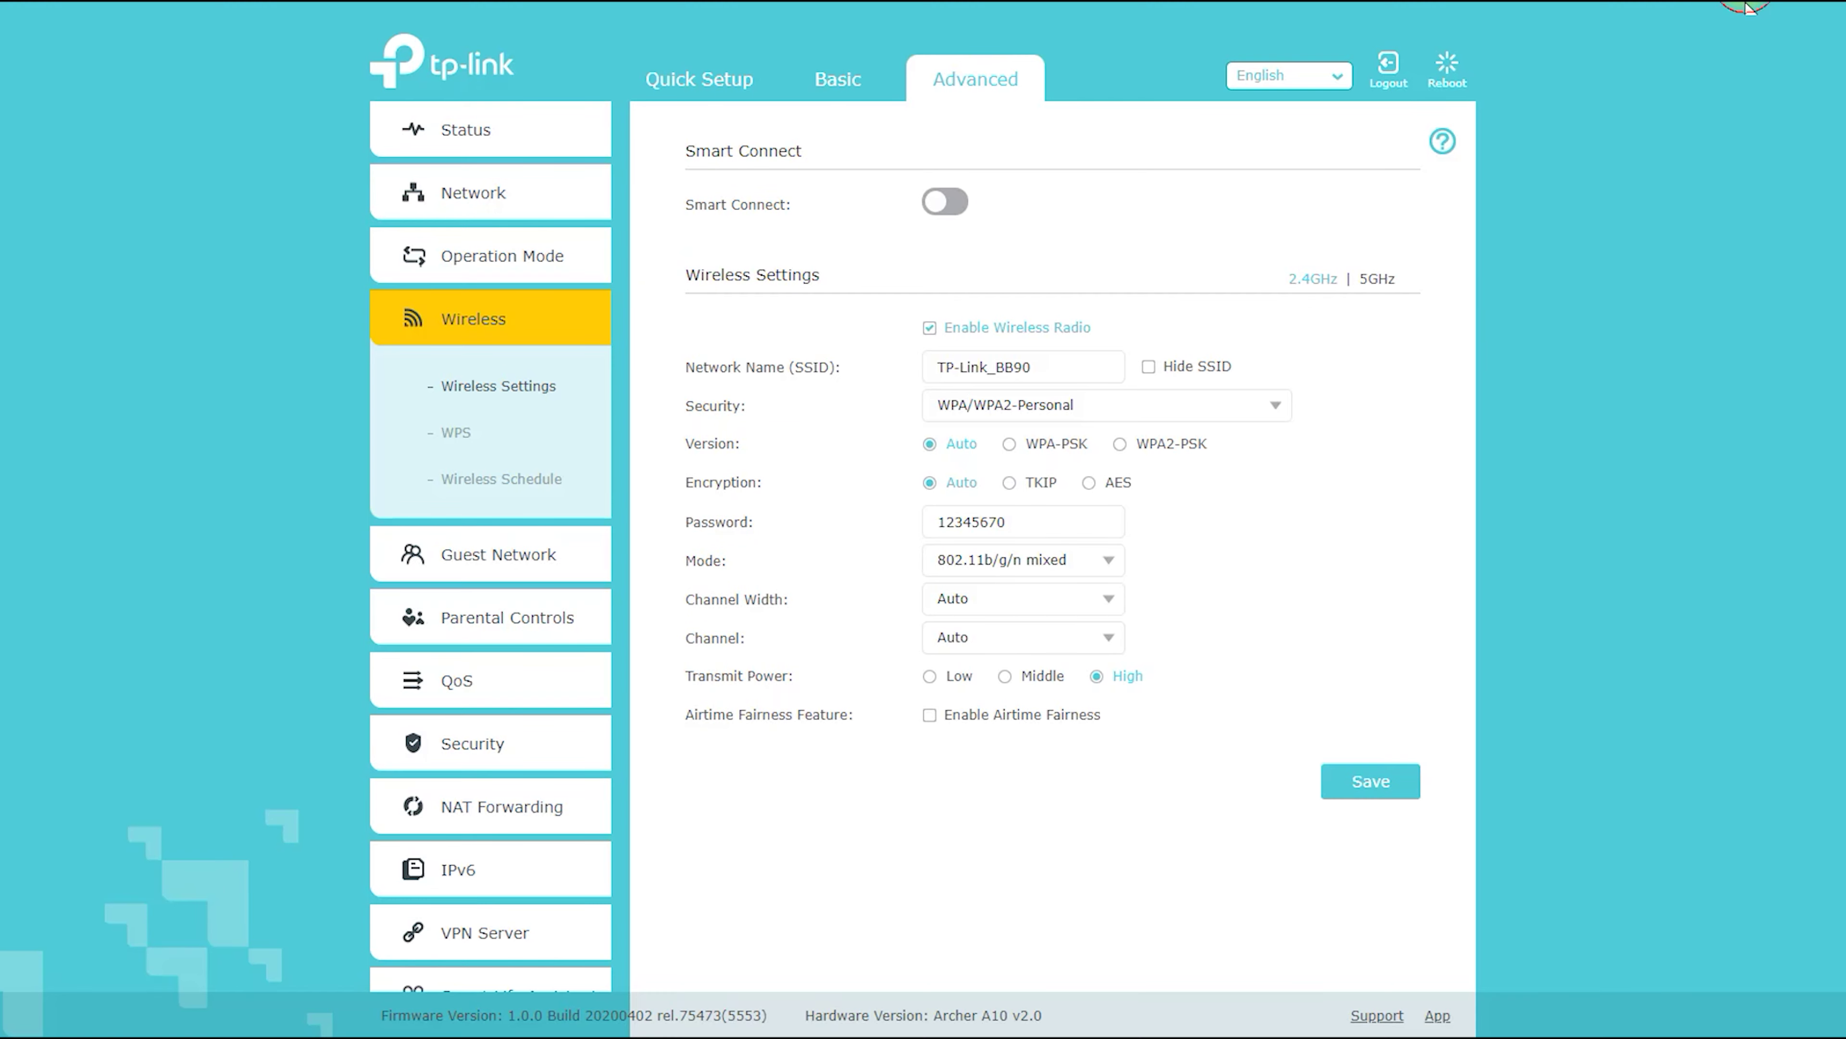
# Visit the WPS and Wireless Schedule pages, then move on to Guest Network.
pyautogui.click(443, 440)
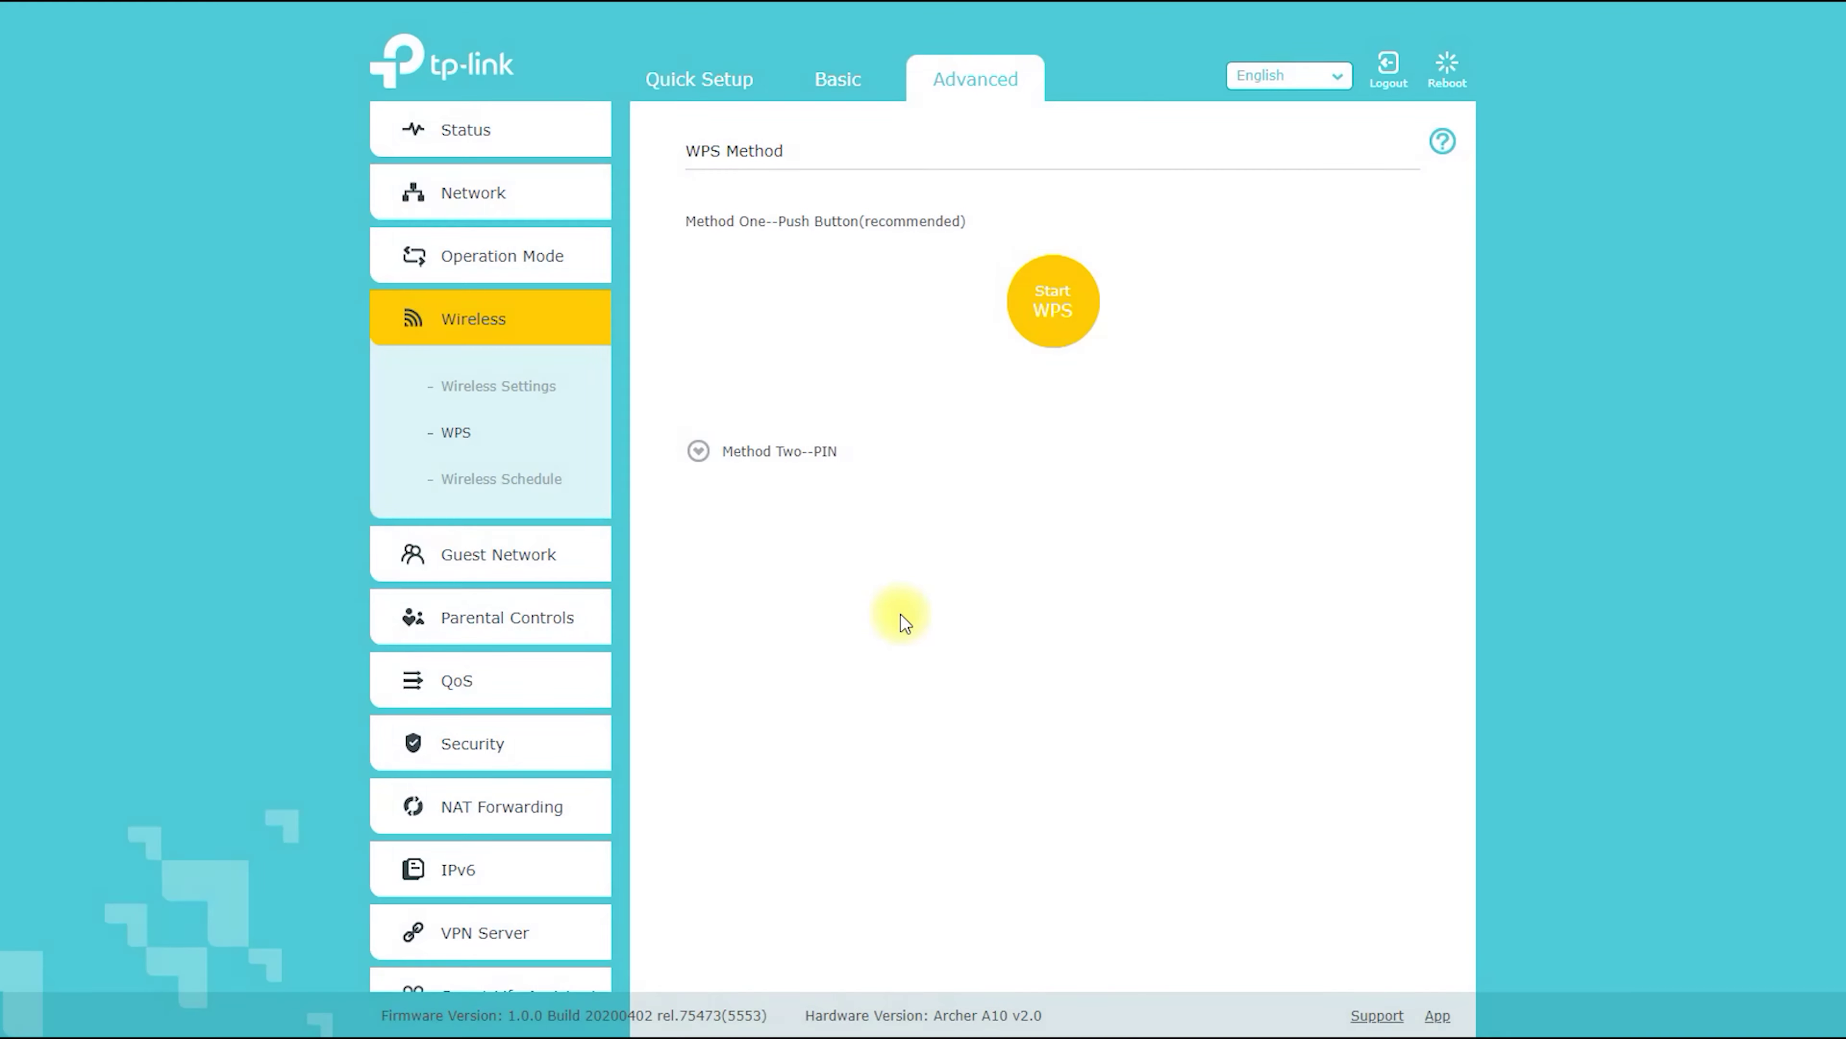
pyautogui.click(527, 480)
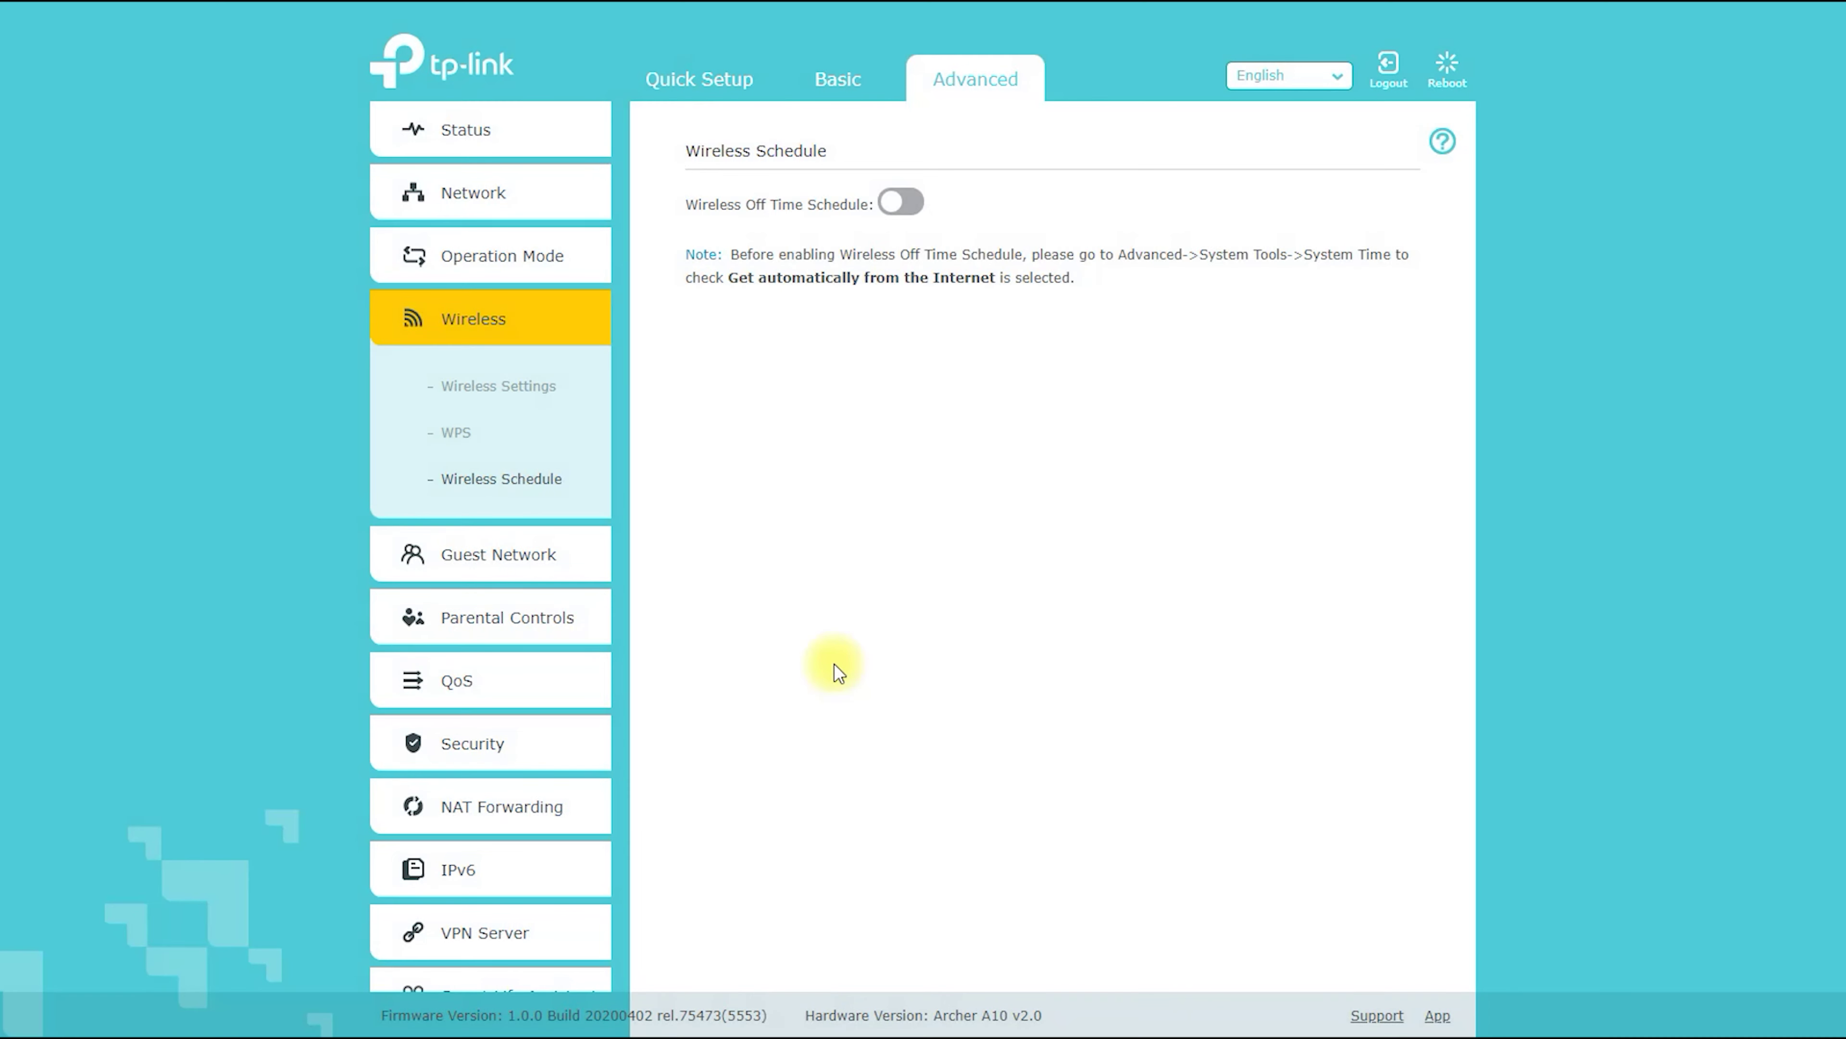
pyautogui.click(519, 556)
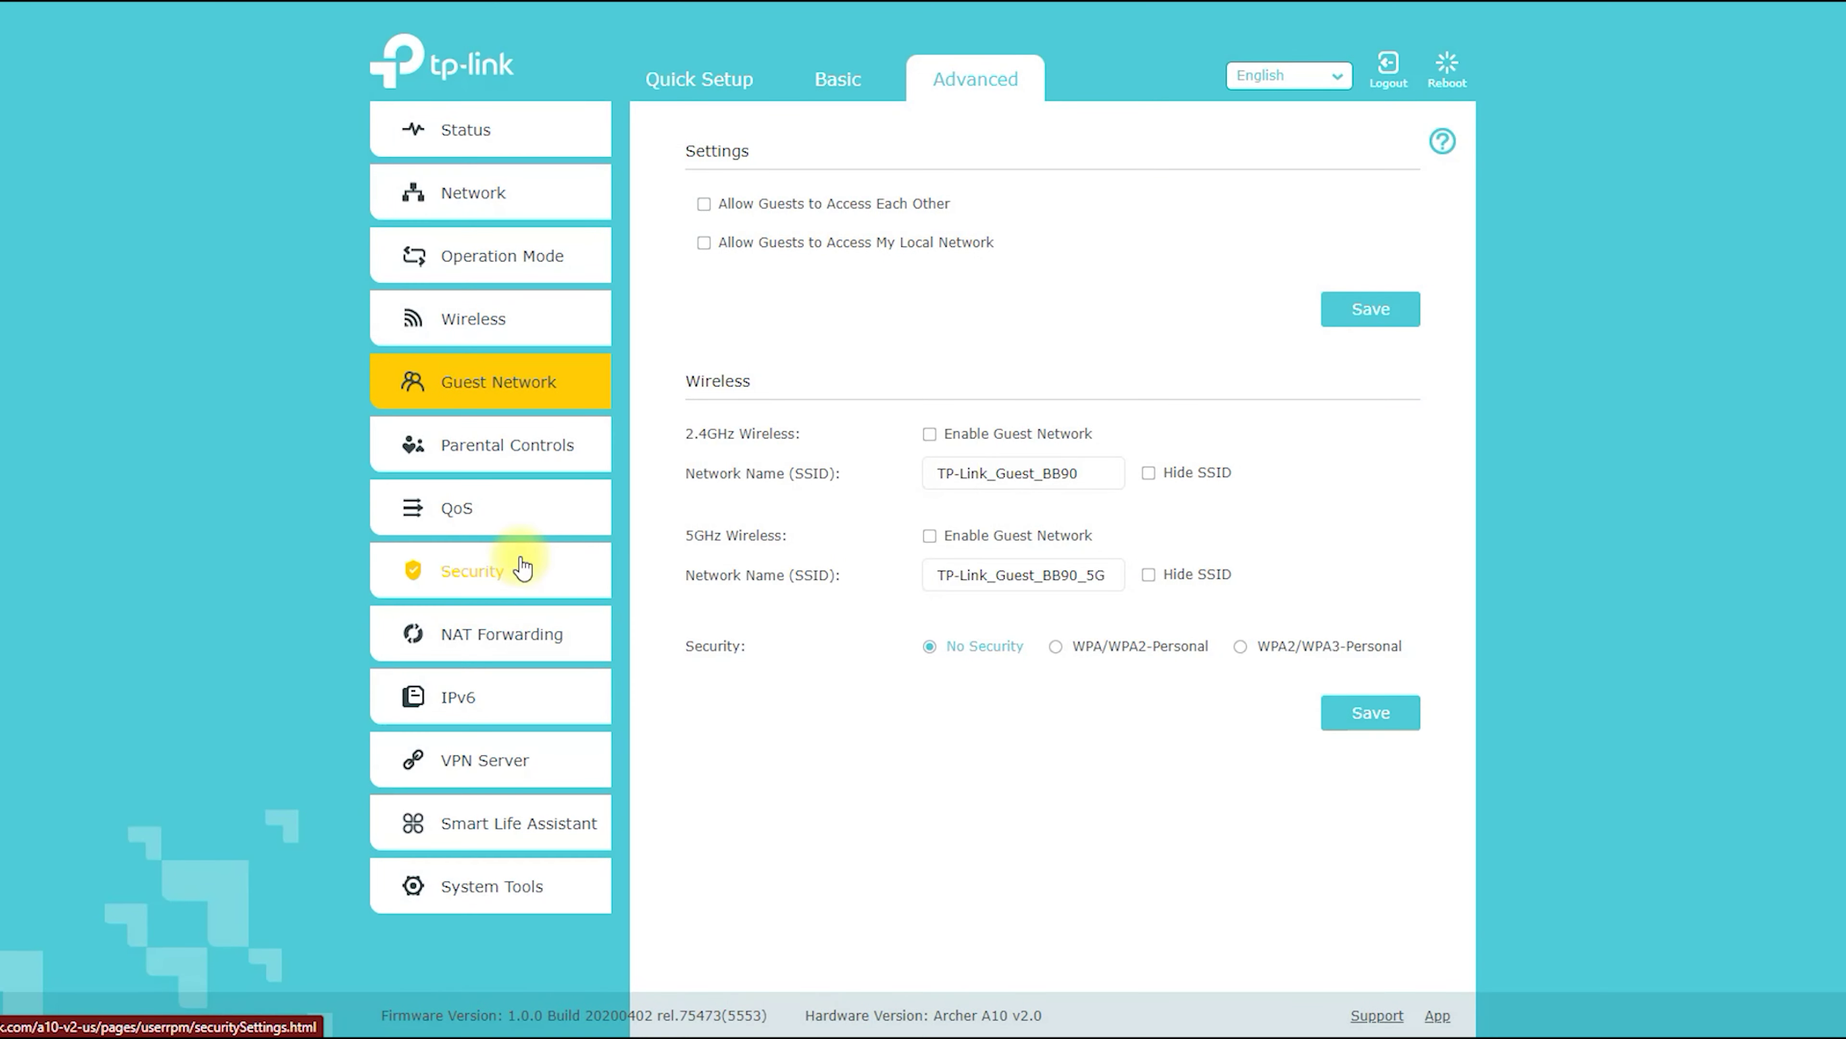
# Look over the Guest Network options, with both guest networks disabled, then go to Parental Controls.
pyautogui.click(749, 171)
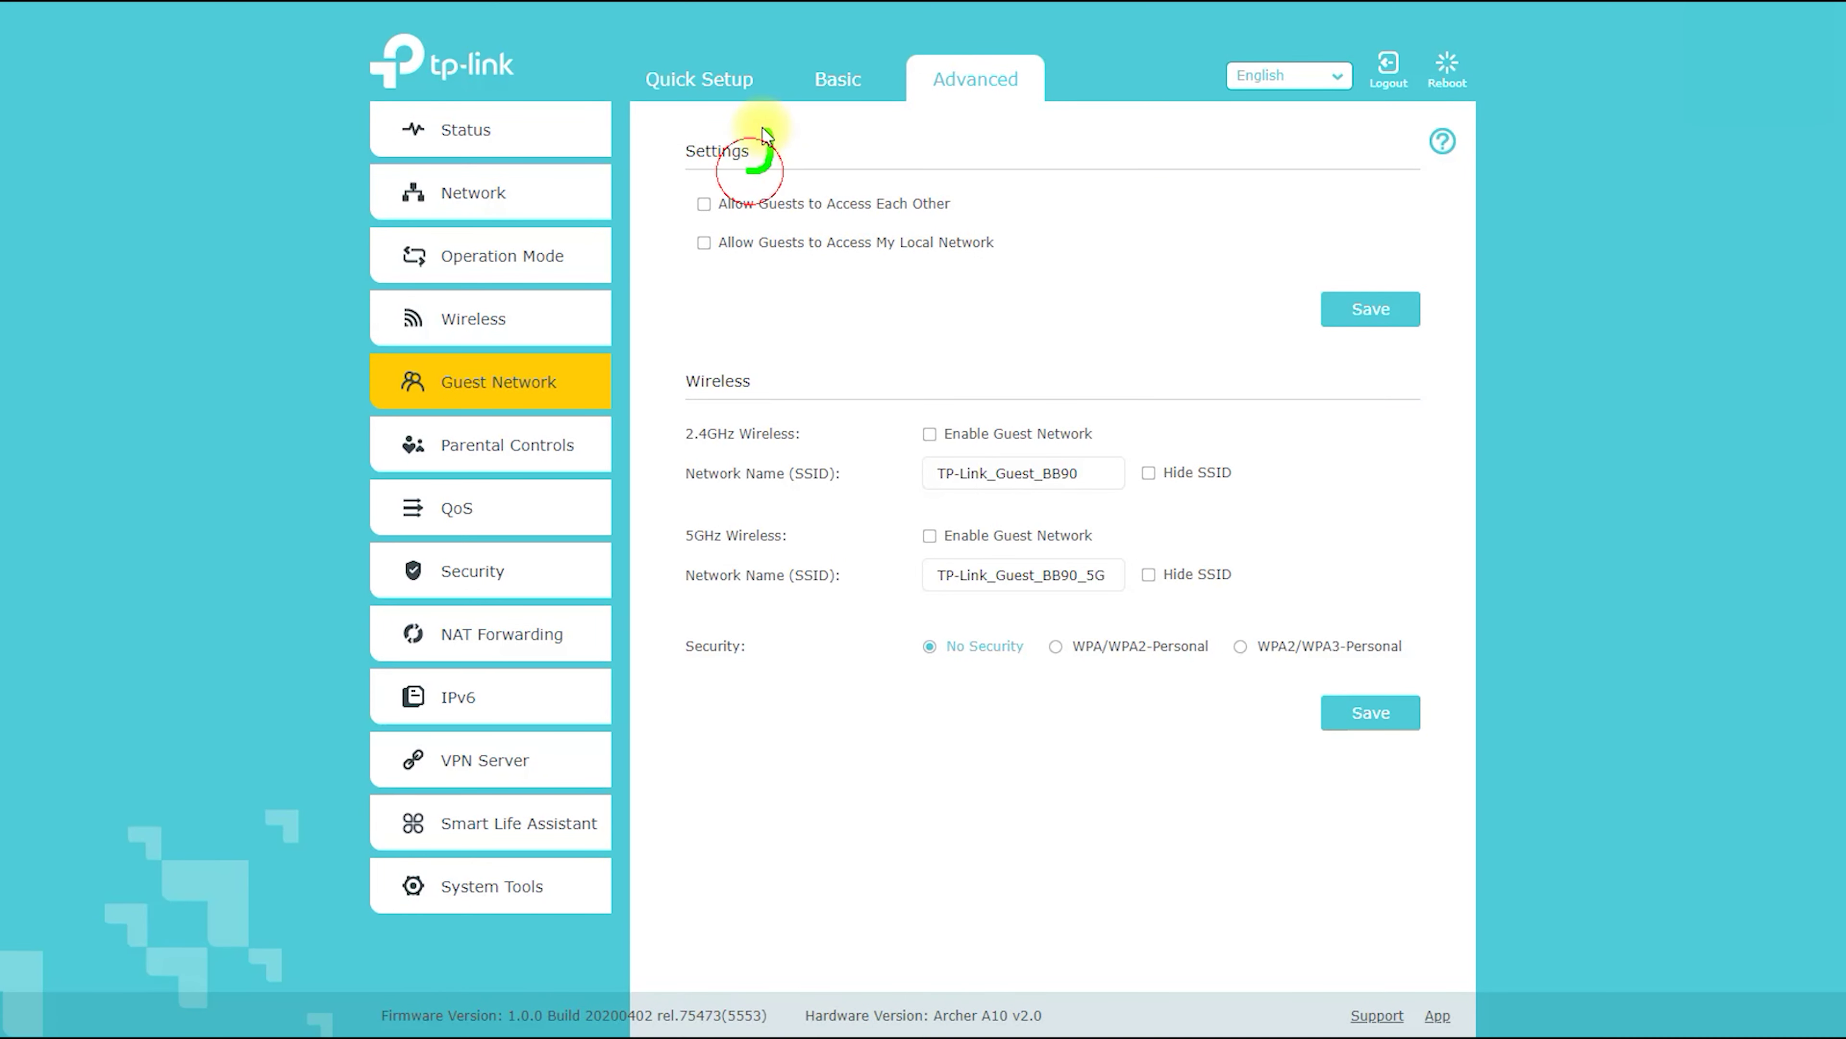
pyautogui.moveTo(763, 135)
pyautogui.mouseDown()
pyautogui.moveTo(692, 173)
pyautogui.moveTo(772, 156)
pyautogui.mouseUp()
pyautogui.moveTo(751, 408); pyautogui.dragTo(663, 364)
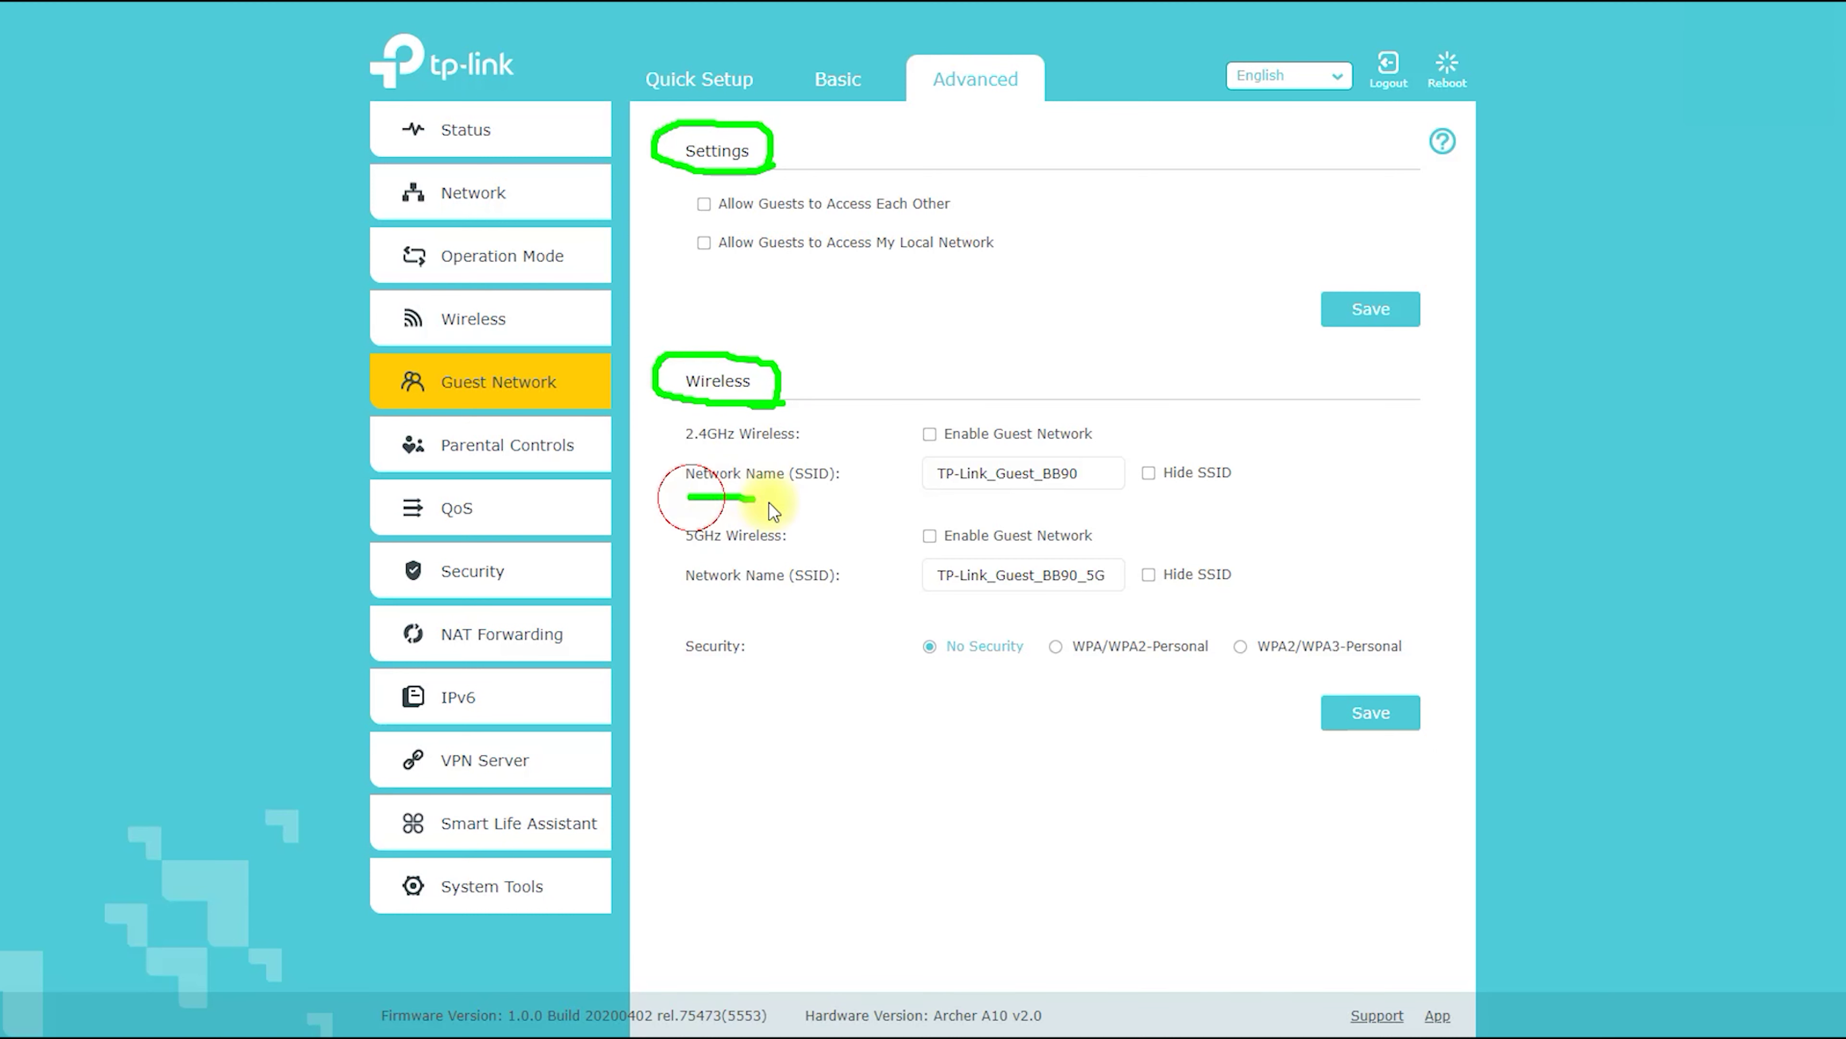
pyautogui.moveTo(769, 502); pyautogui.dragTo(861, 503)
pyautogui.moveTo(681, 602); pyautogui.dragTo(839, 606)
pyautogui.click(887, 682)
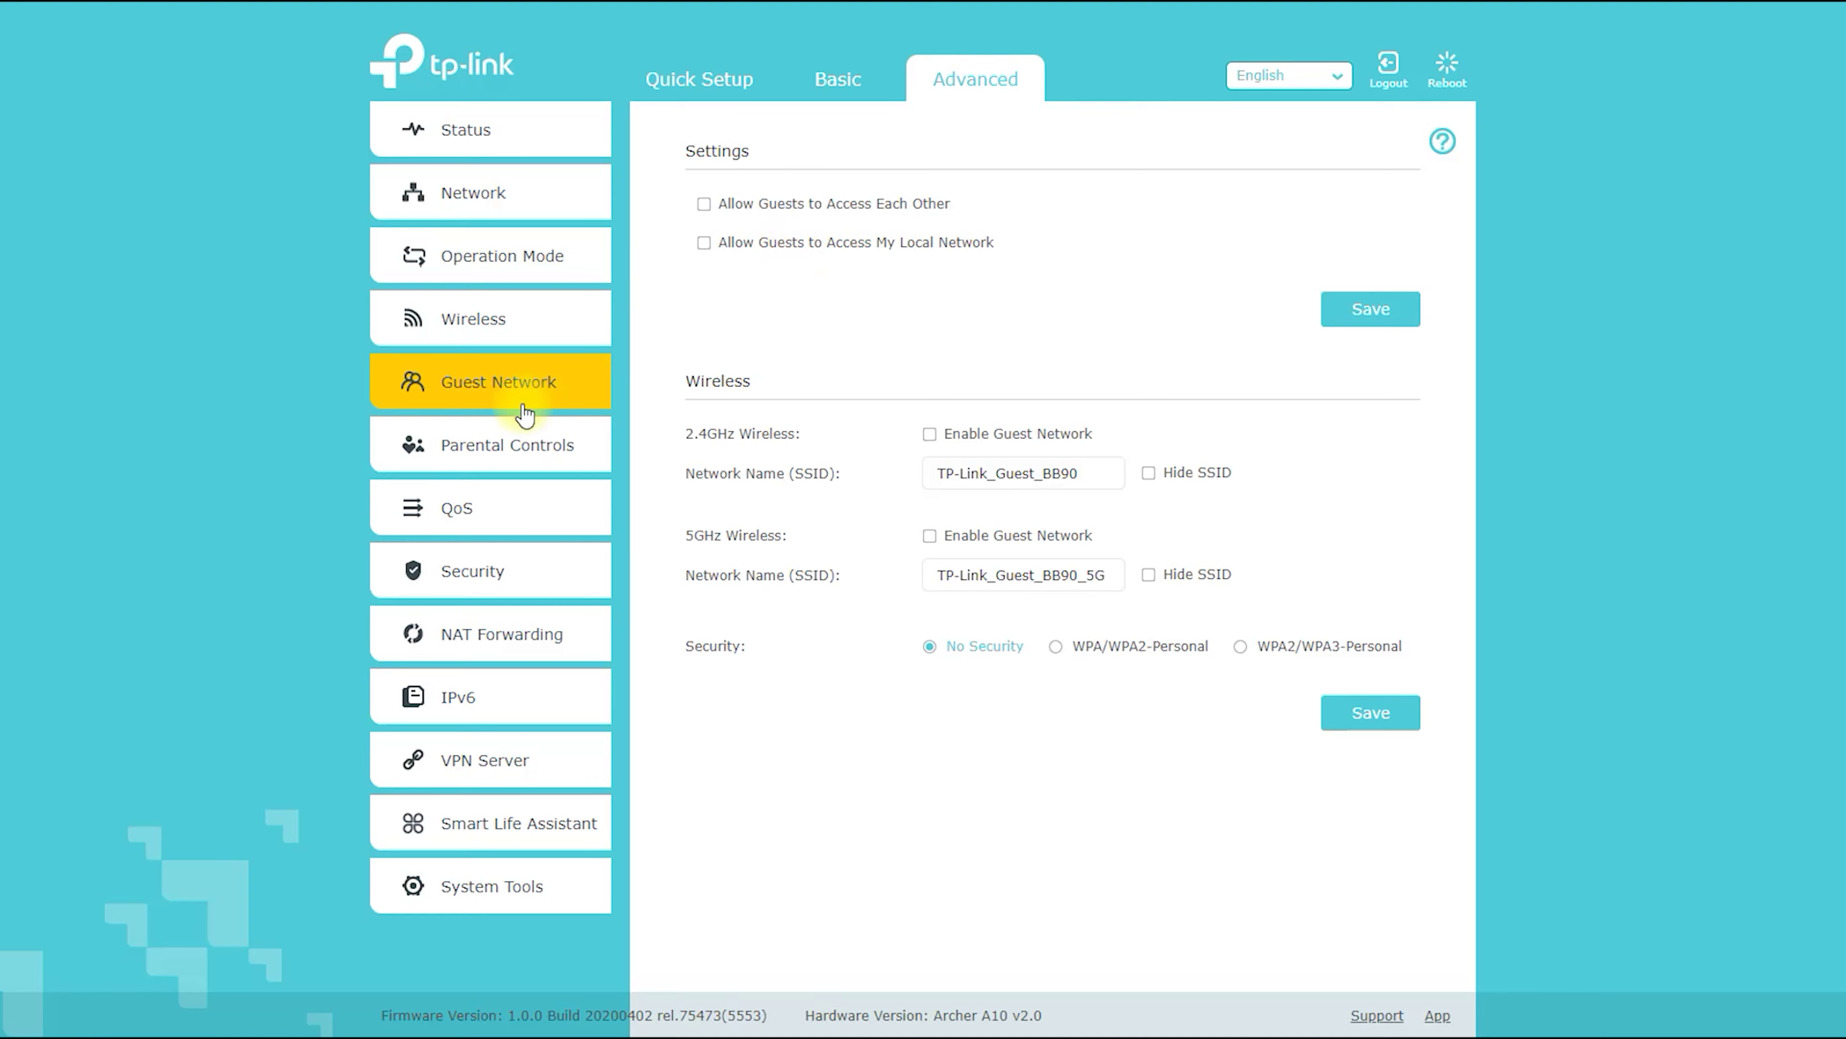
pyautogui.click(501, 453)
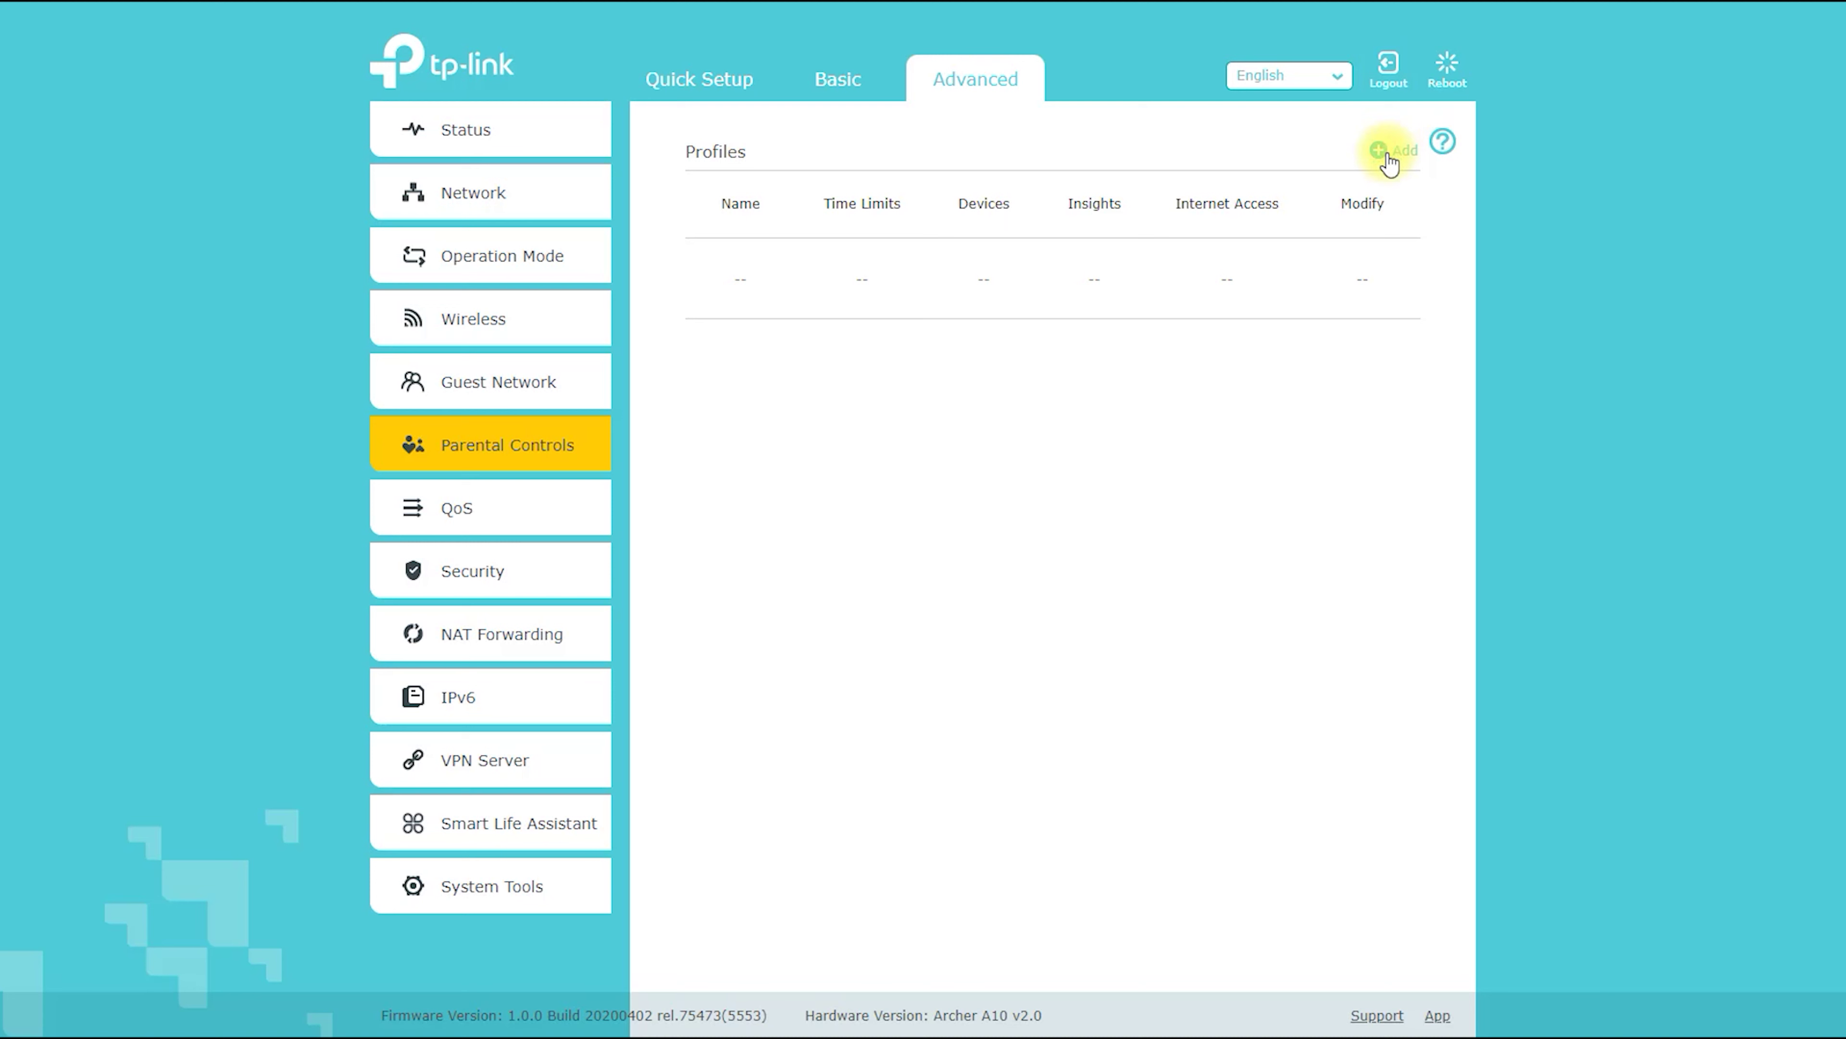
# Start a parental control profile named 'Kid' without adding any devices, then go to QoS.
pyautogui.click(1389, 163)
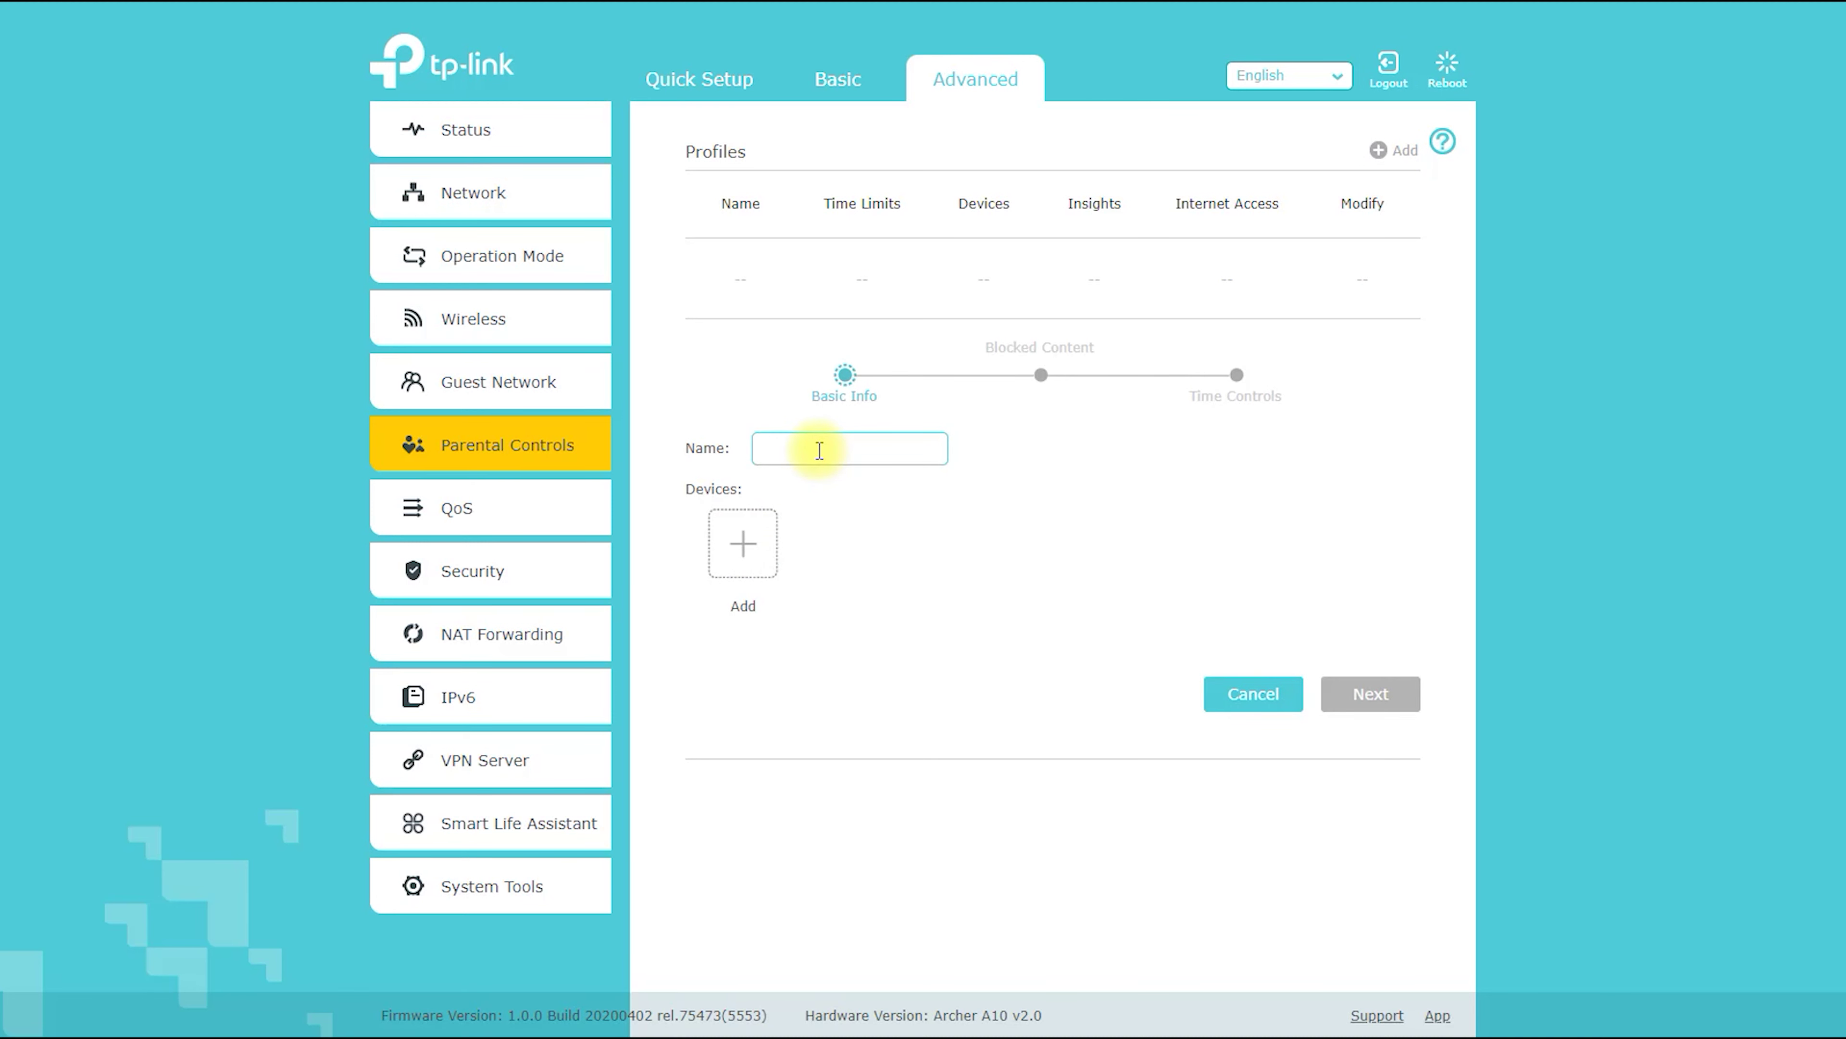
pyautogui.write('Kid')
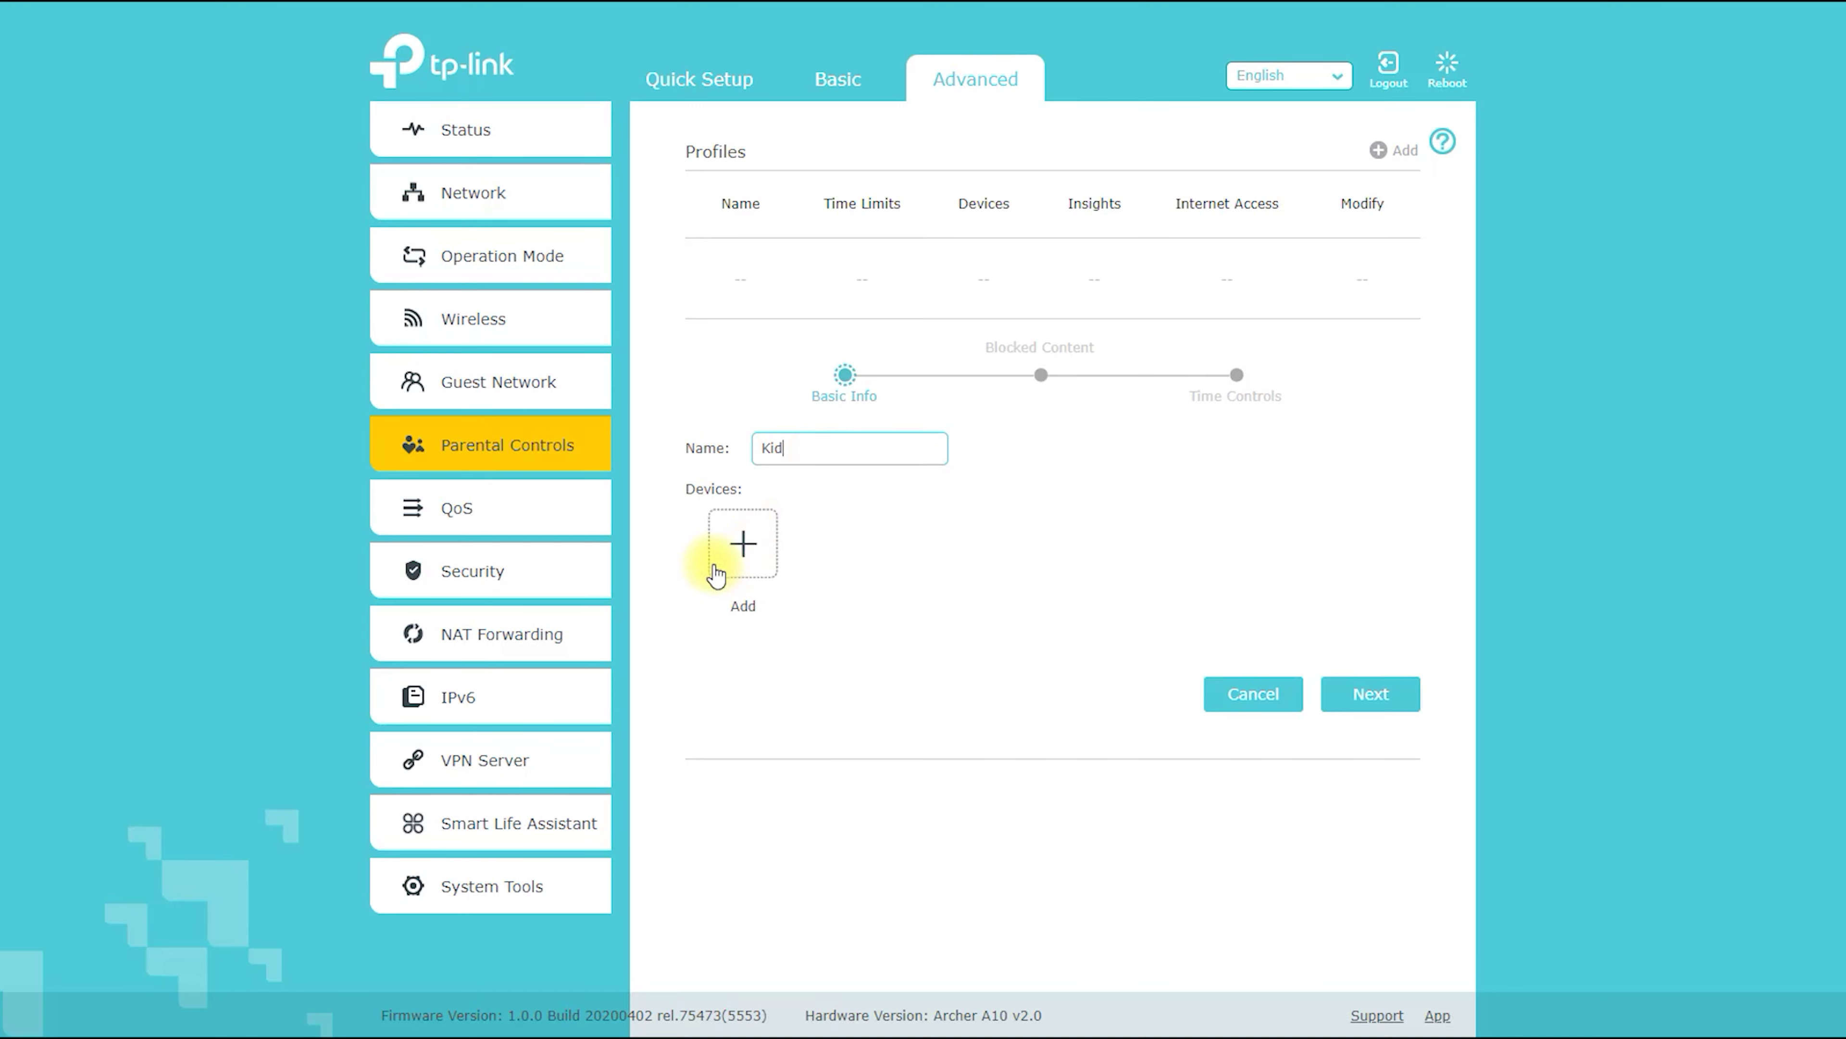
pyautogui.click(742, 542)
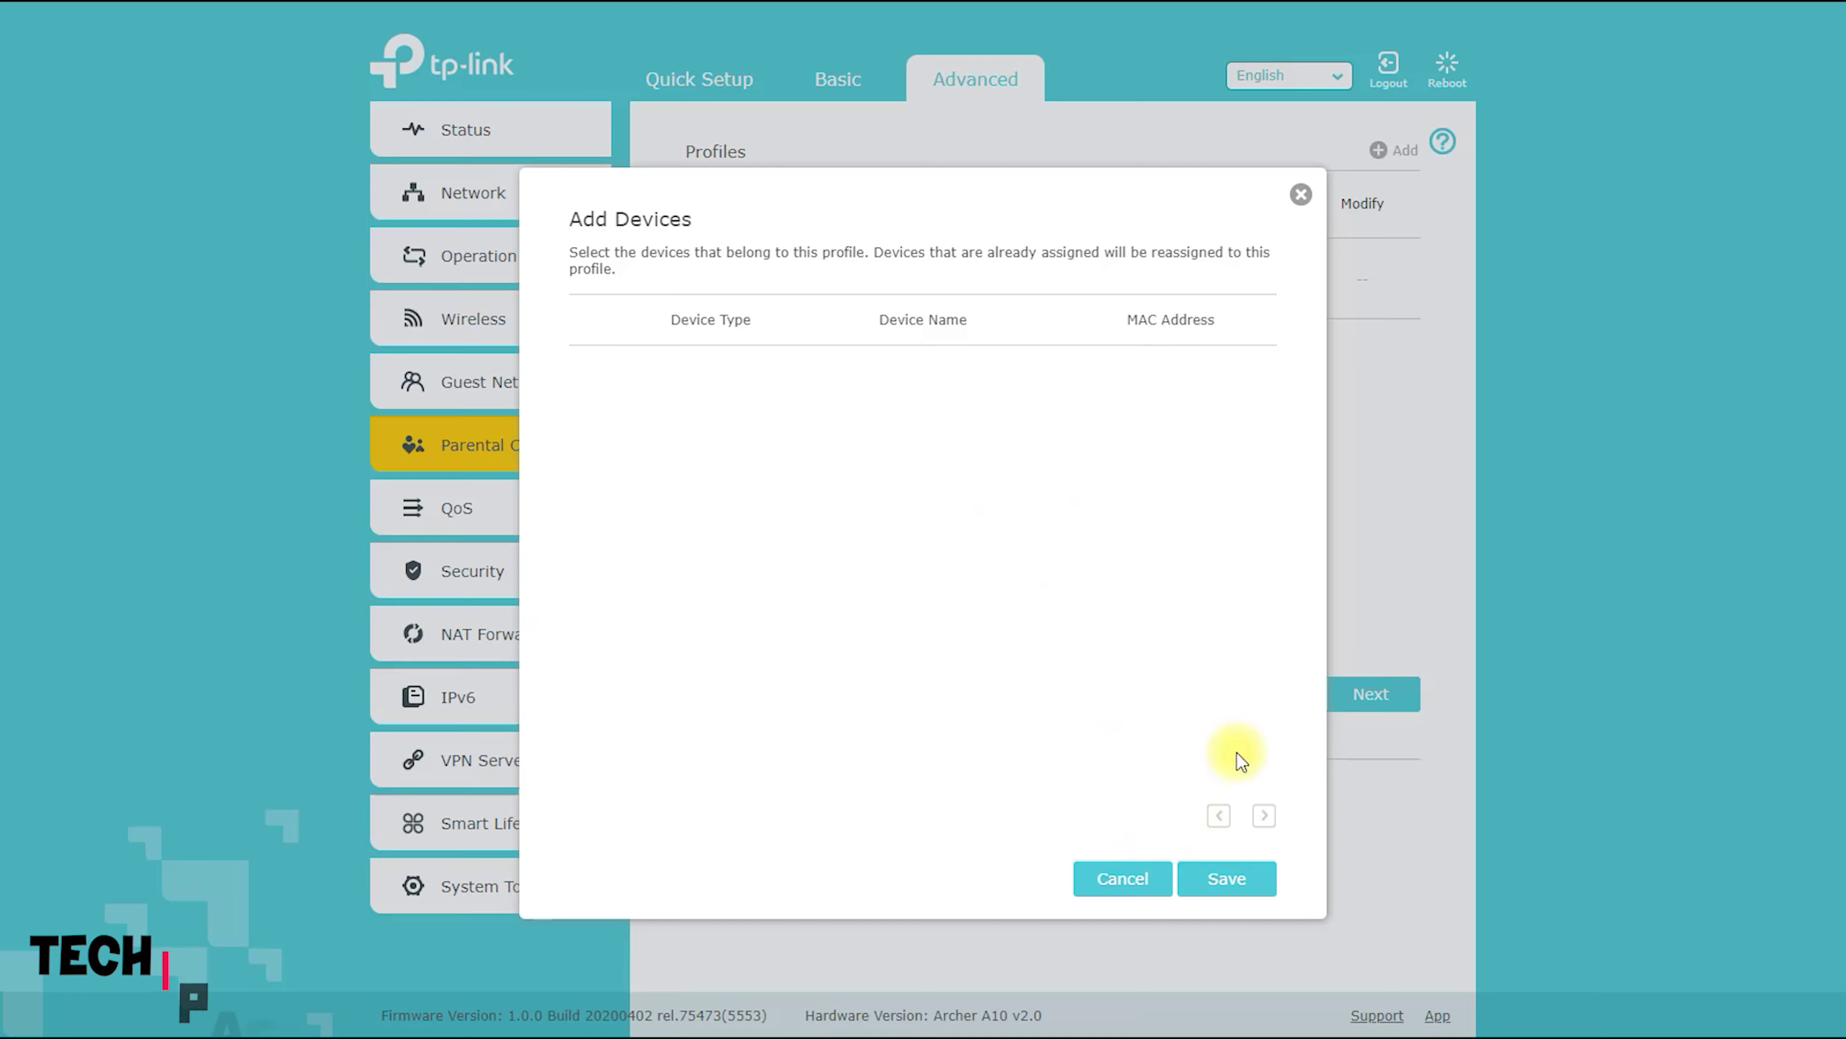
pyautogui.click(1303, 198)
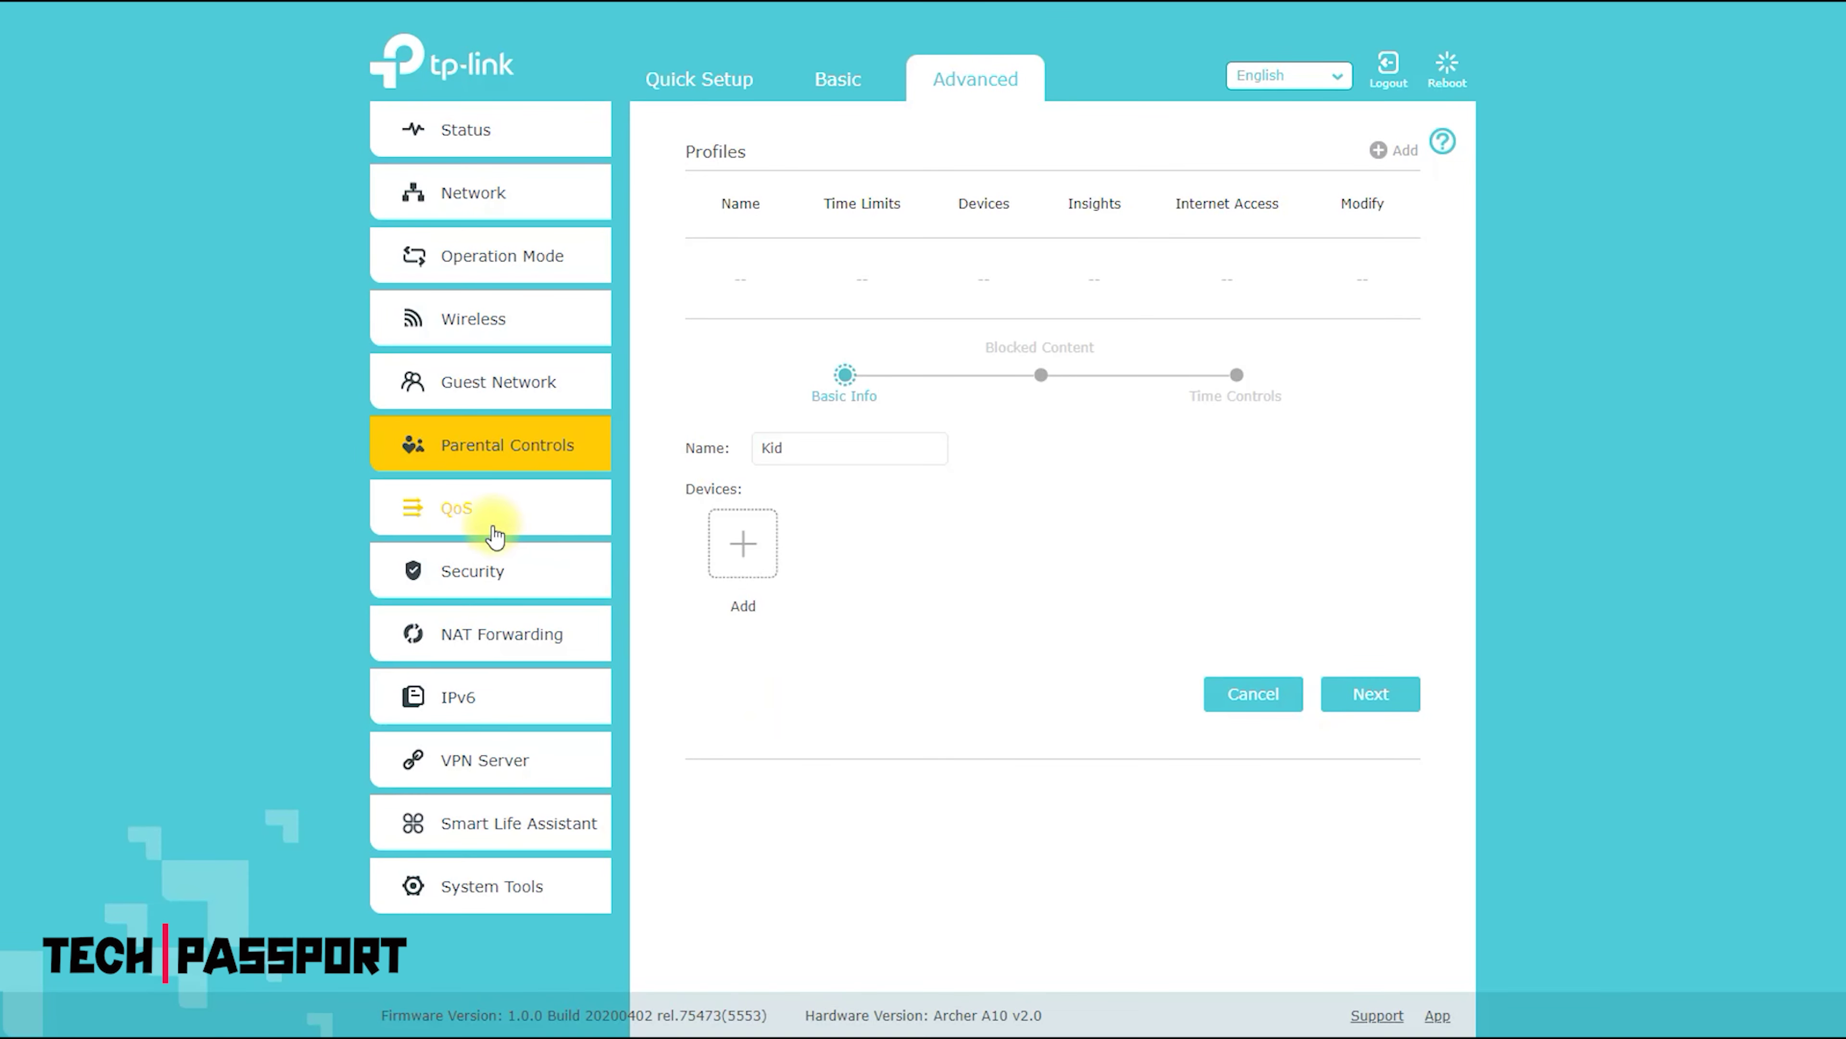
pyautogui.click(462, 507)
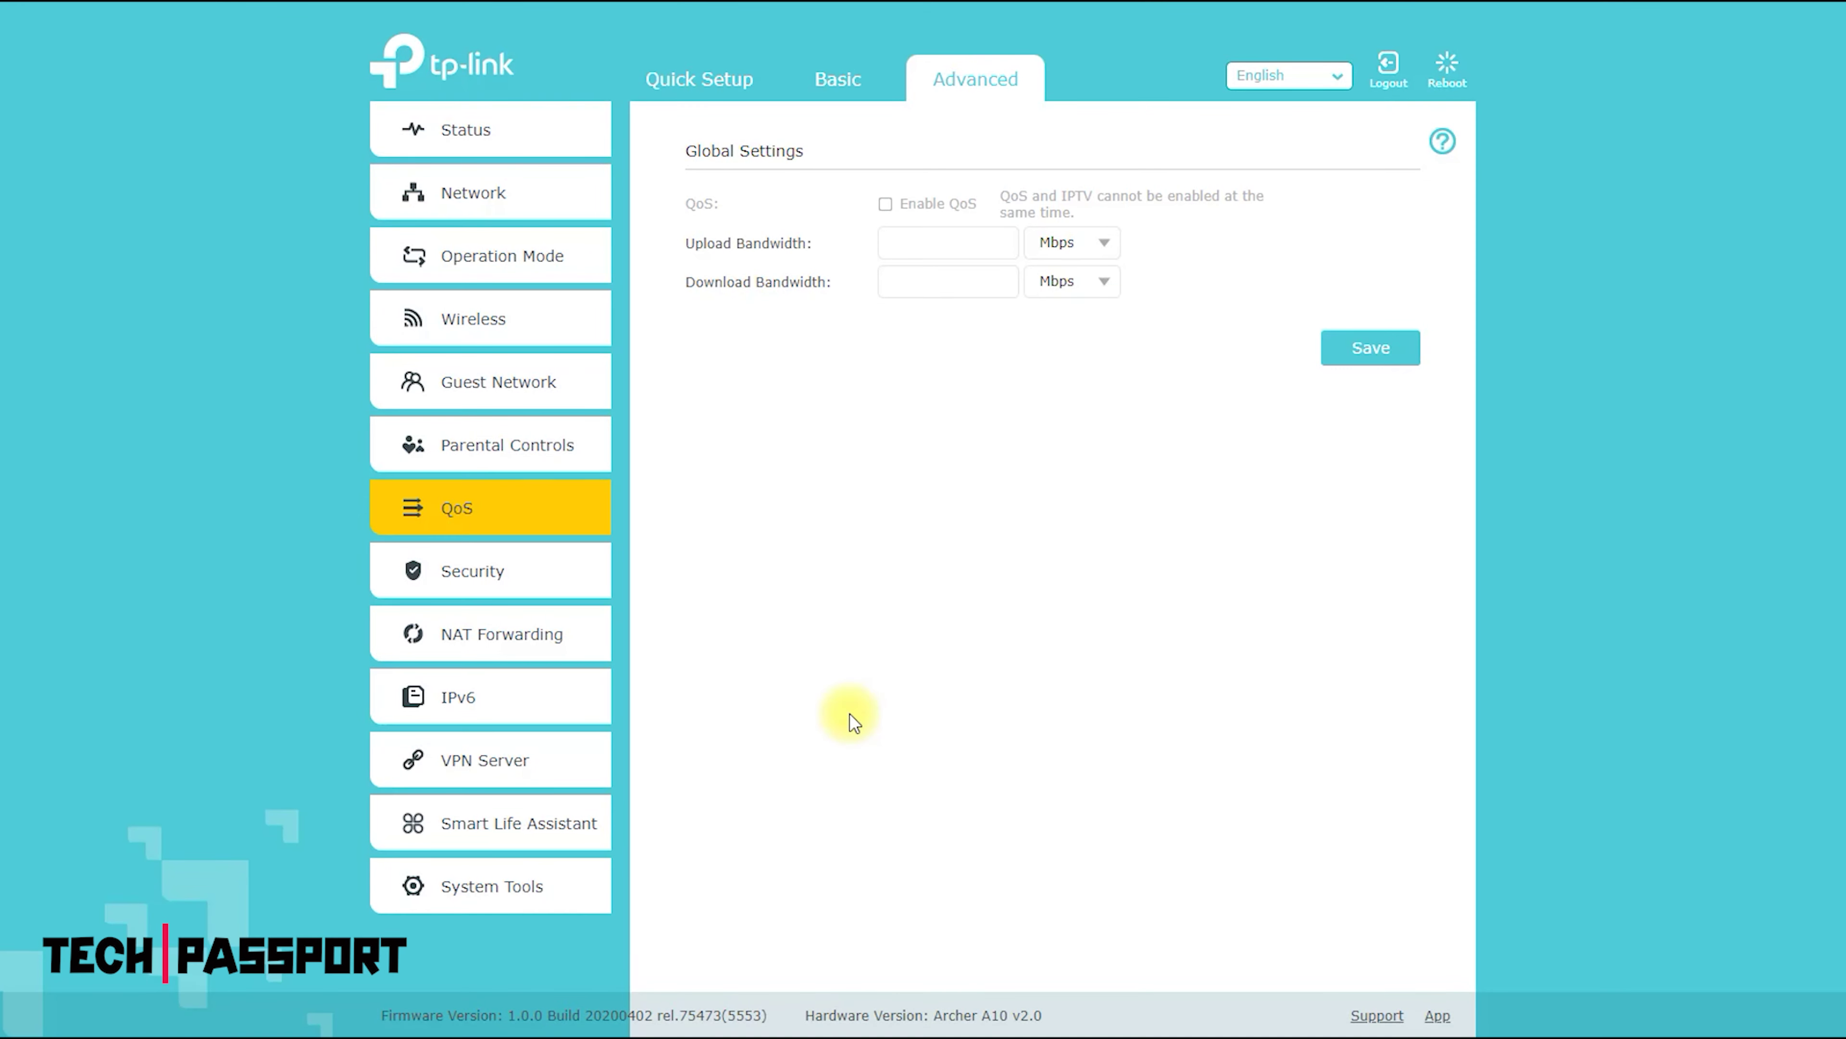
# Select the QoS upload and download bandwidth fields, then view Security's Firewall and DoS Protection page.
pyautogui.click(929, 243)
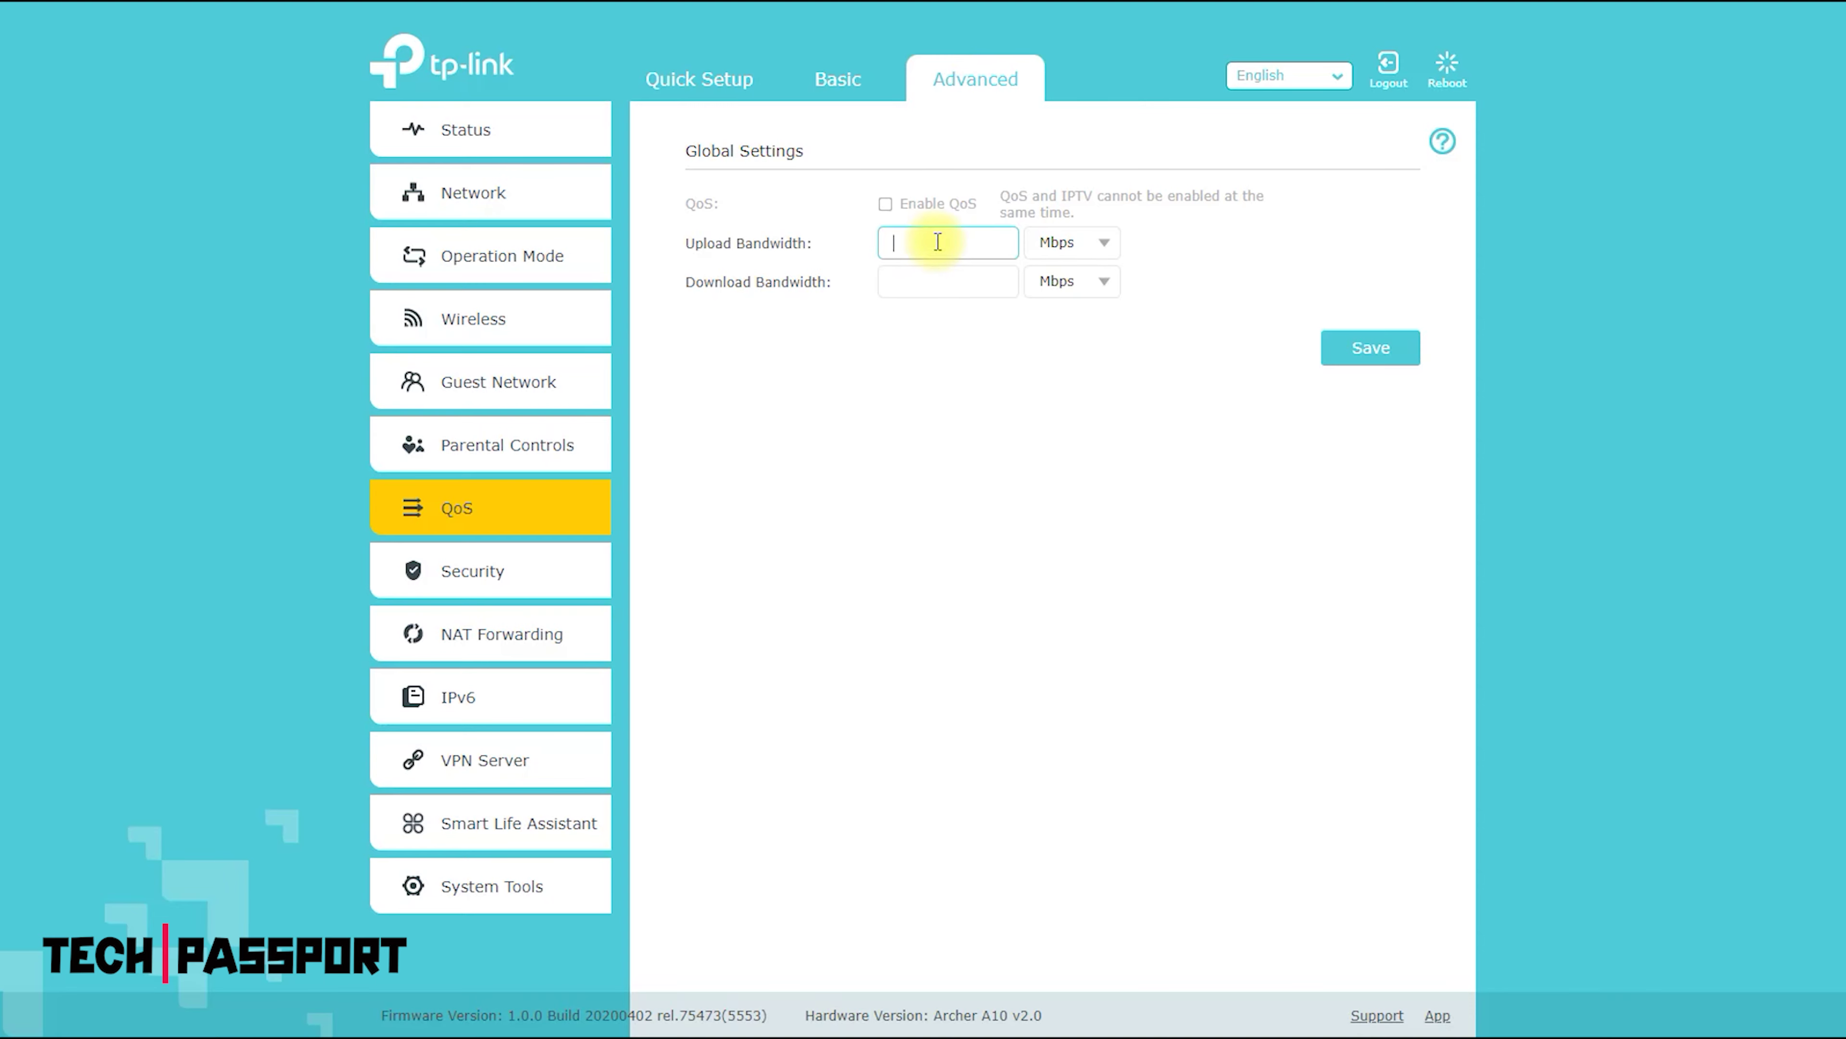
pyautogui.click(935, 293)
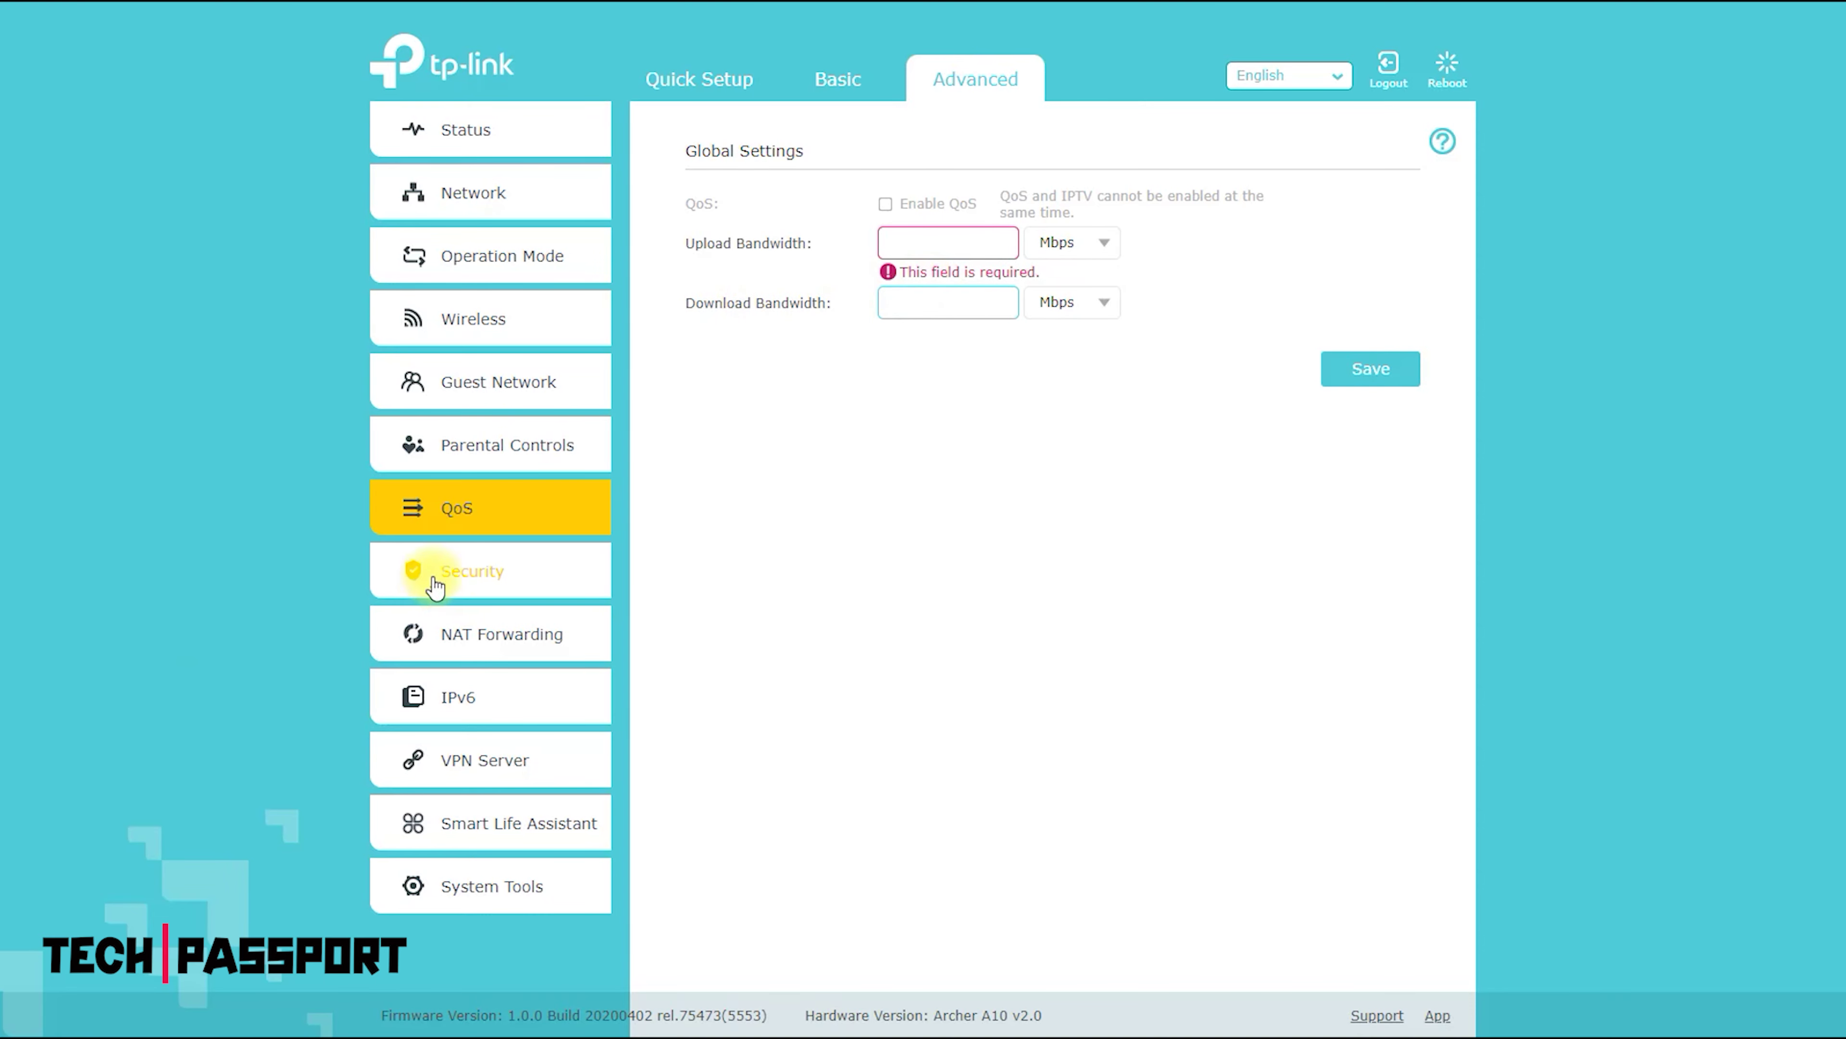
pyautogui.click(452, 578)
pyautogui.click(456, 638)
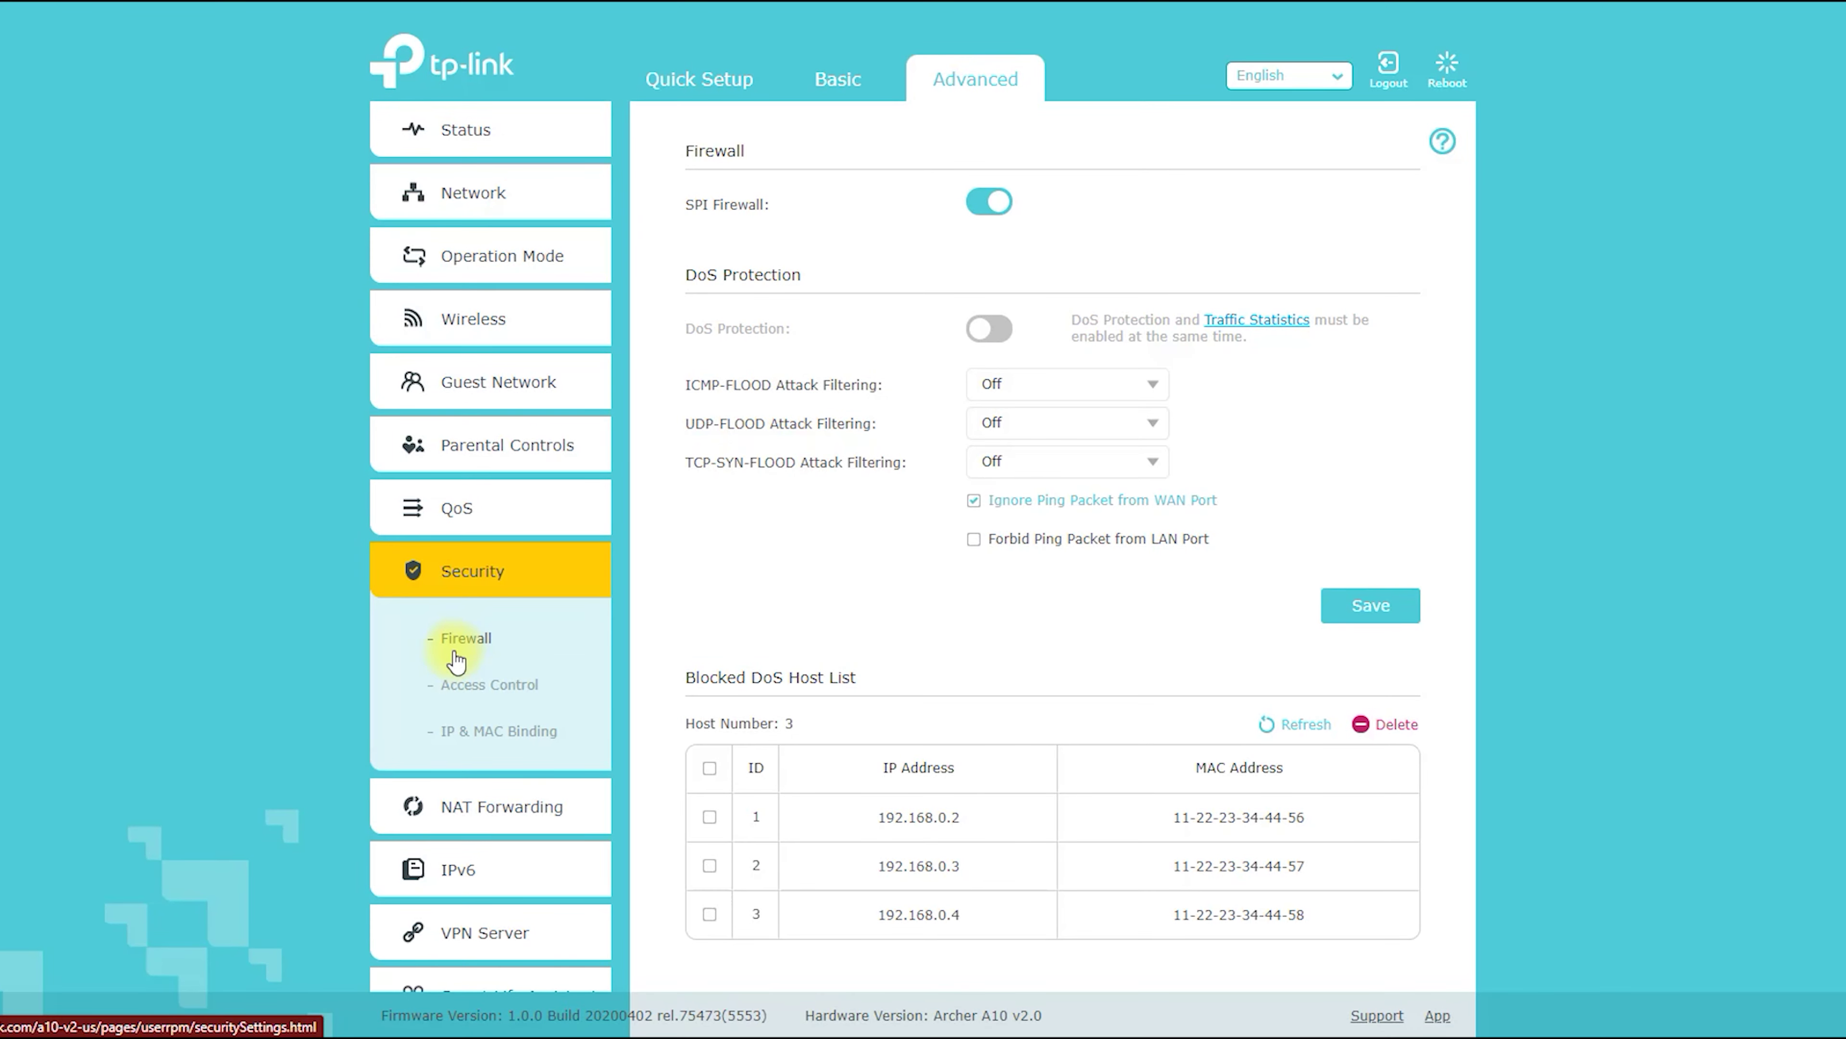
# Review Access Control and IP & MAC Binding down to its Binding List, then go to NAT Forwarding.
pyautogui.click(507, 695)
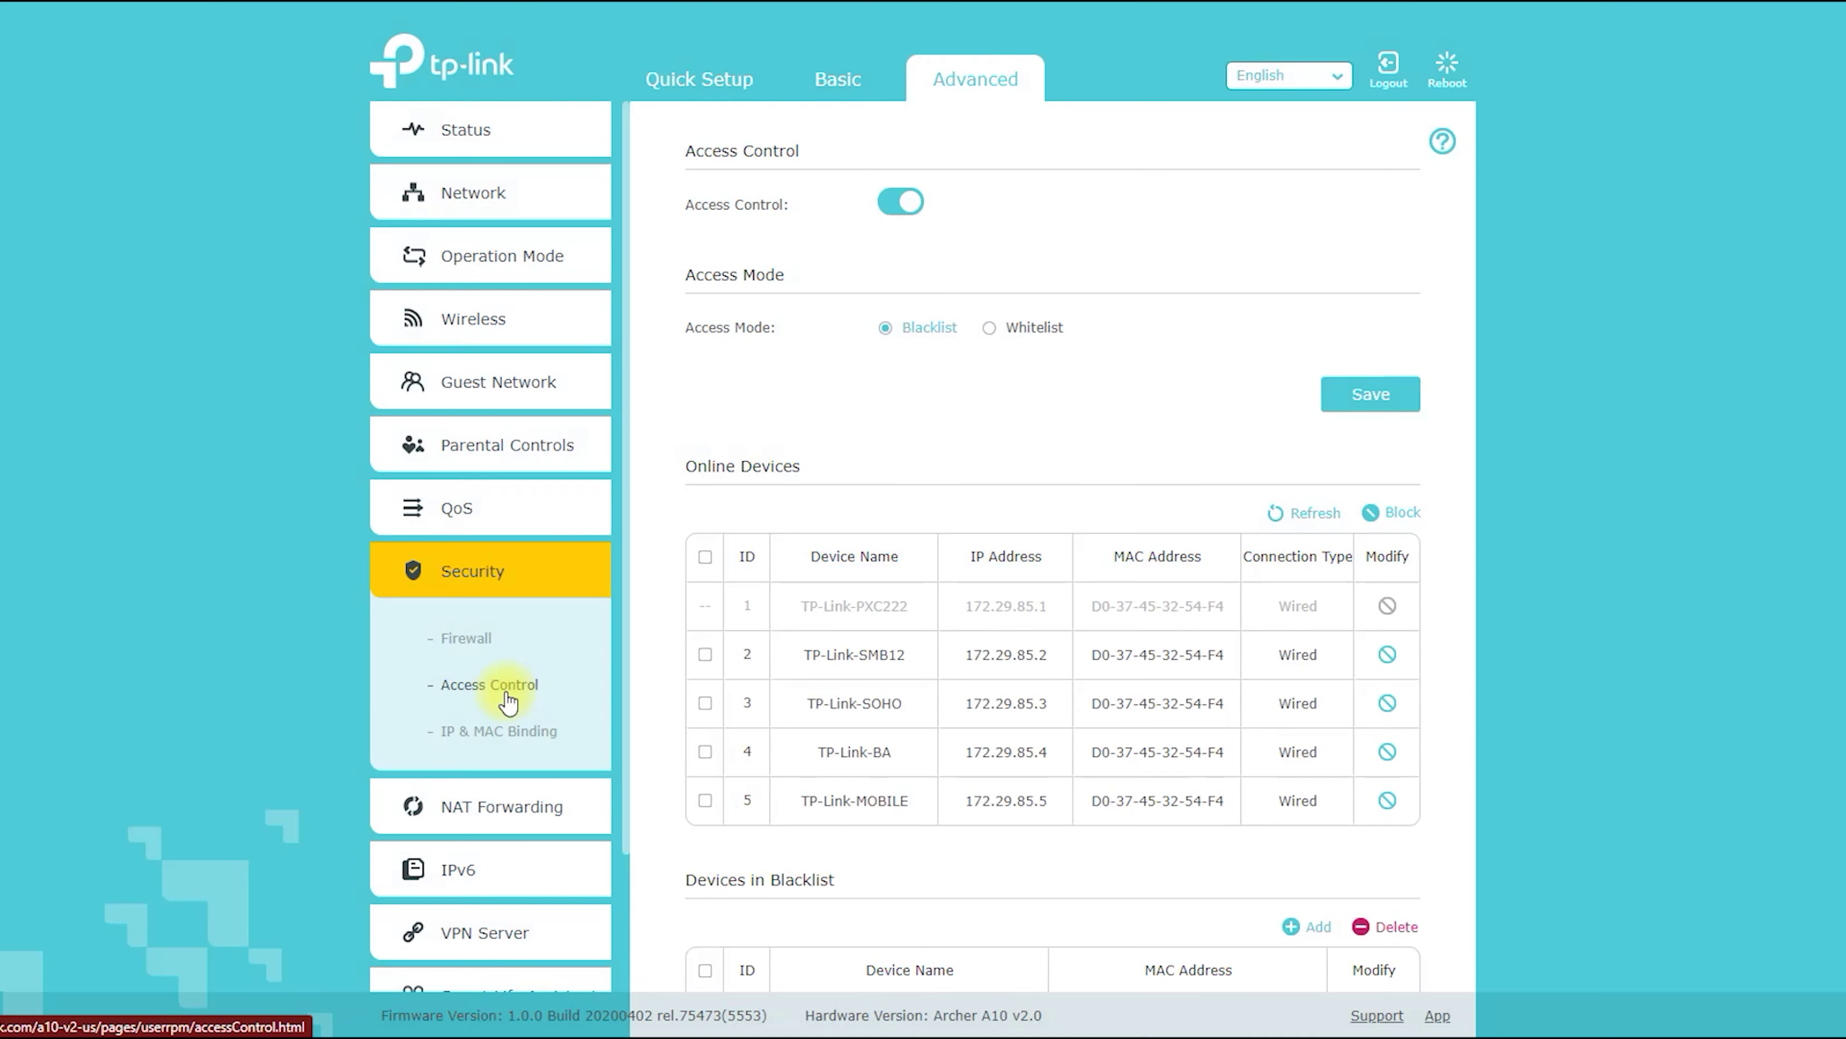
pyautogui.click(501, 750)
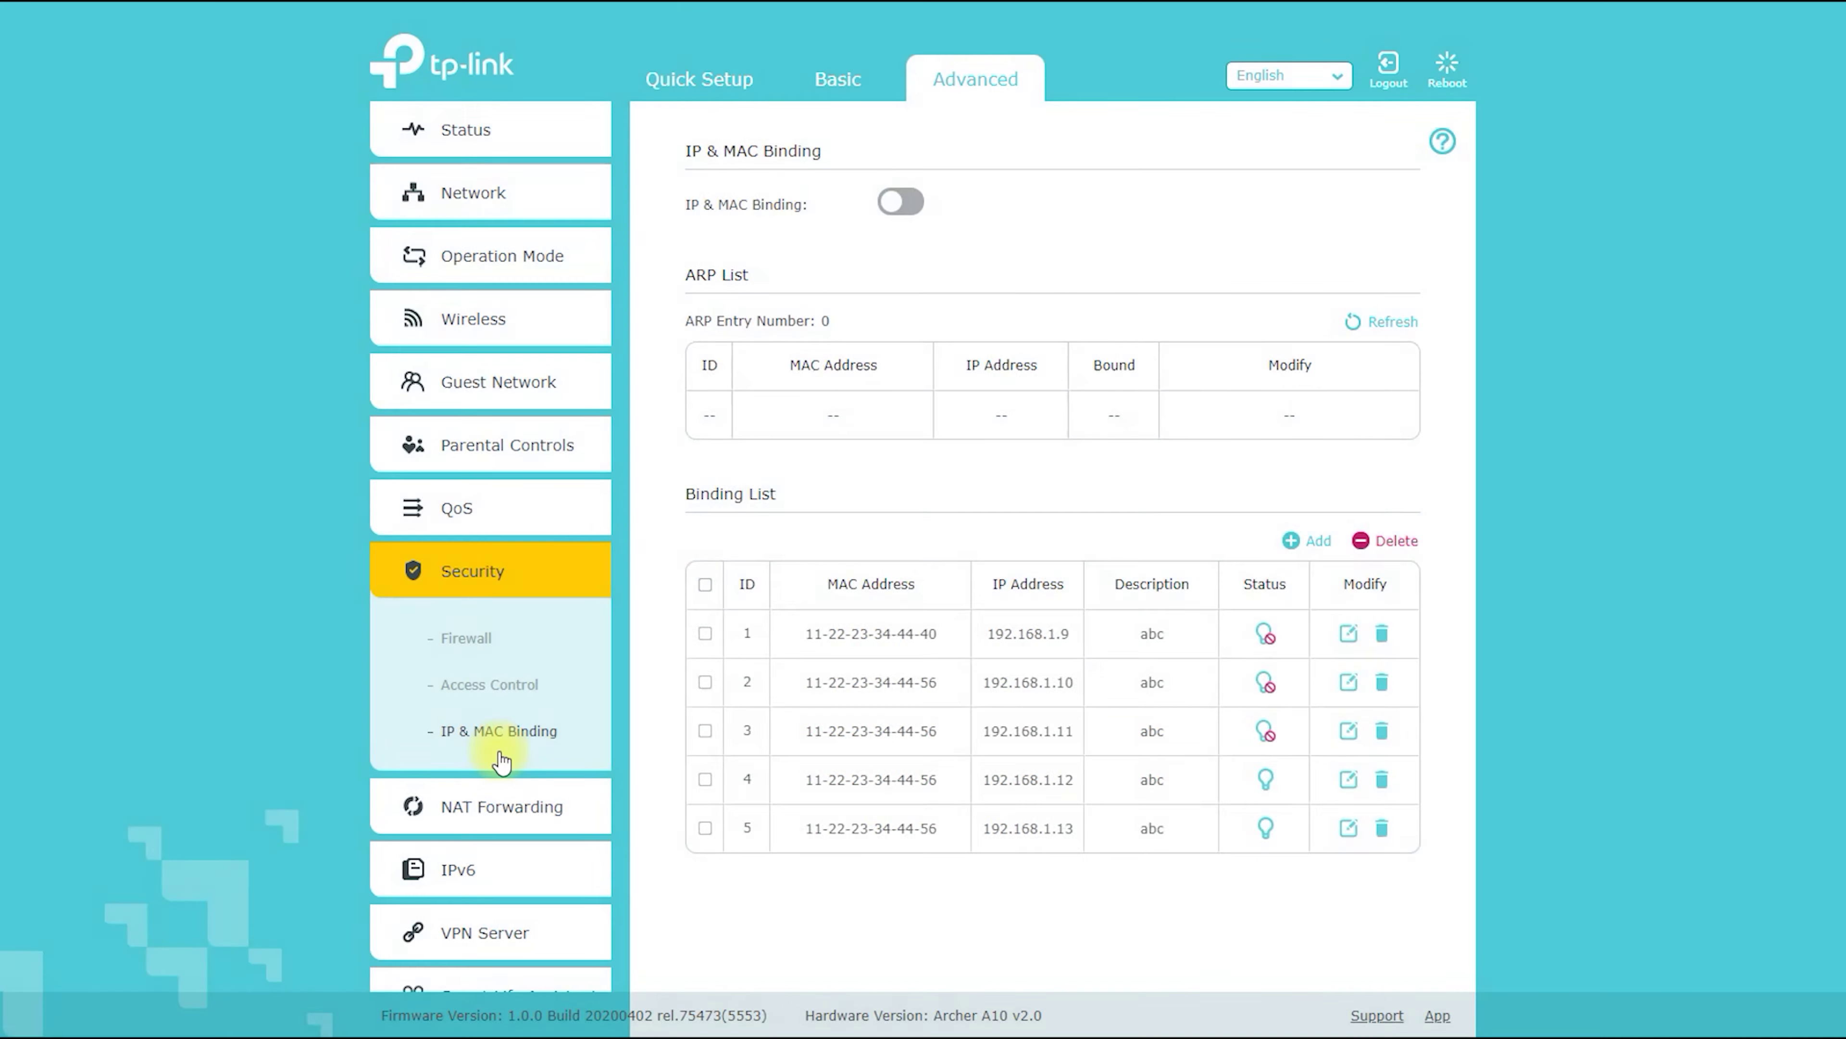
pyautogui.scroll(-2, 693, 692)
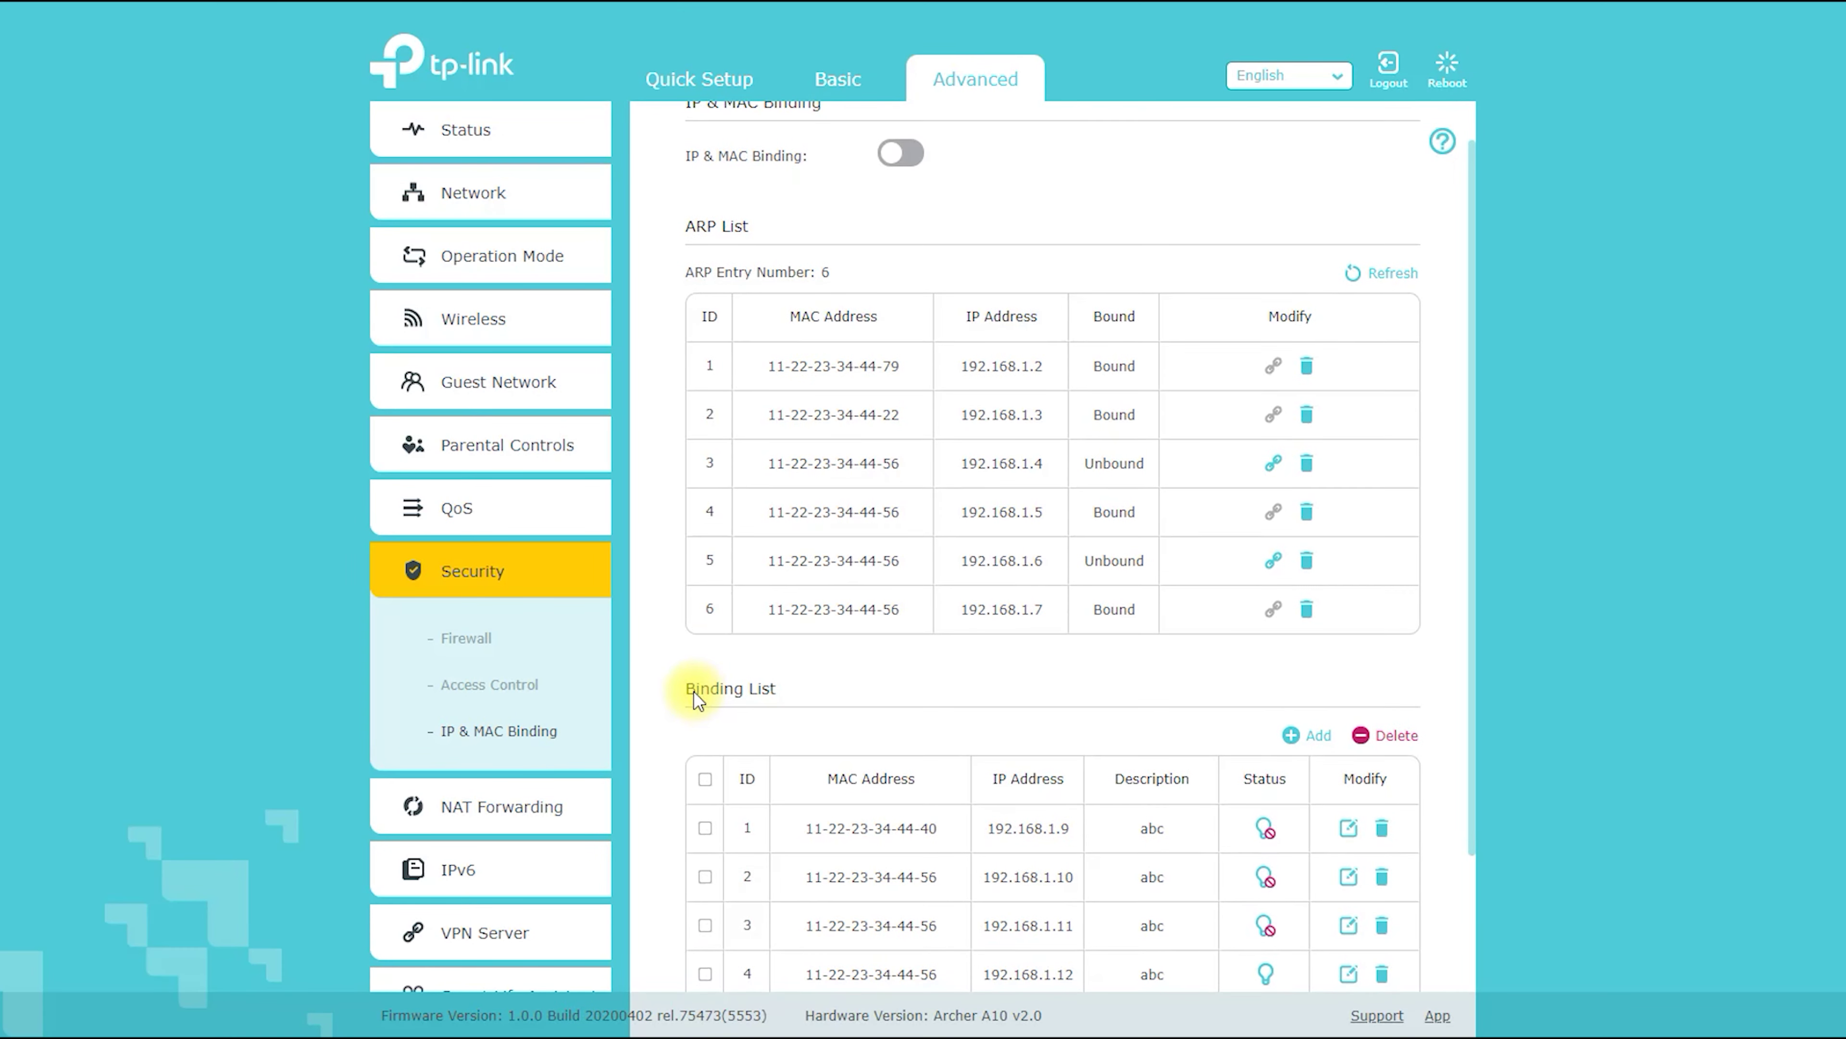
pyautogui.scroll(-1, 689, 697)
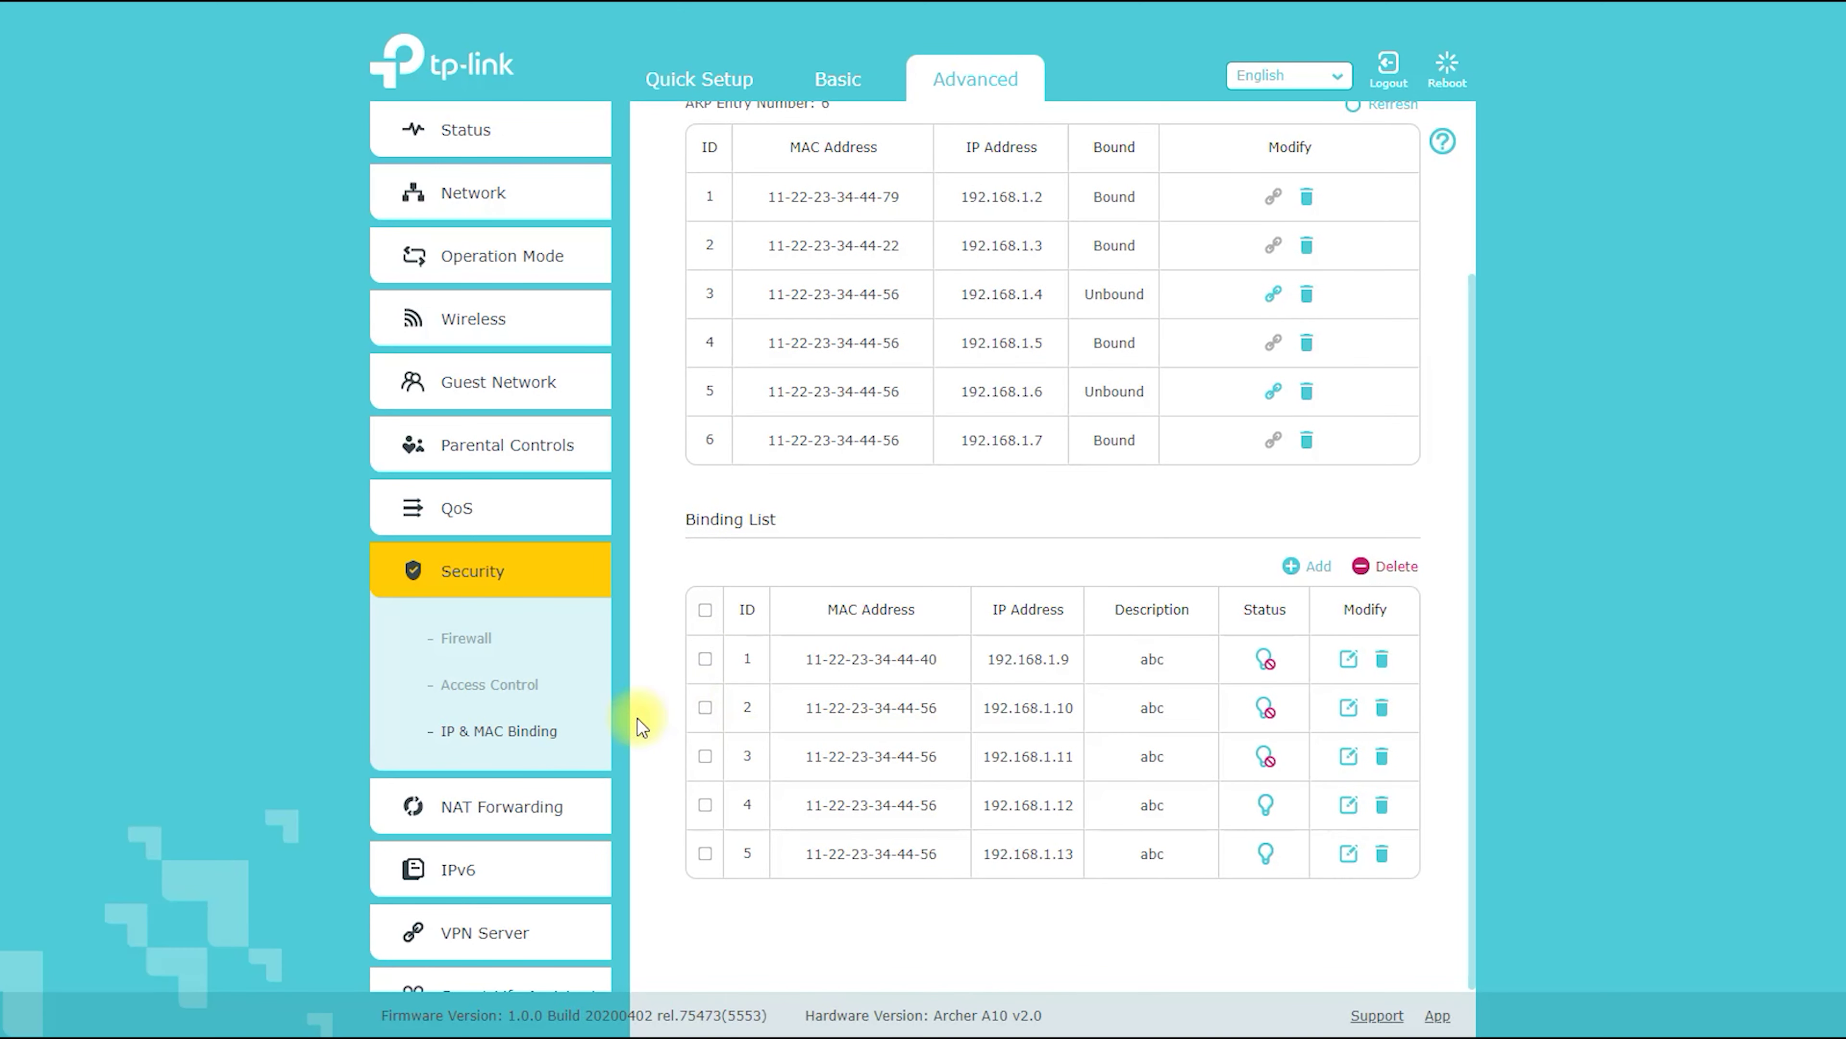
pyautogui.click(457, 820)
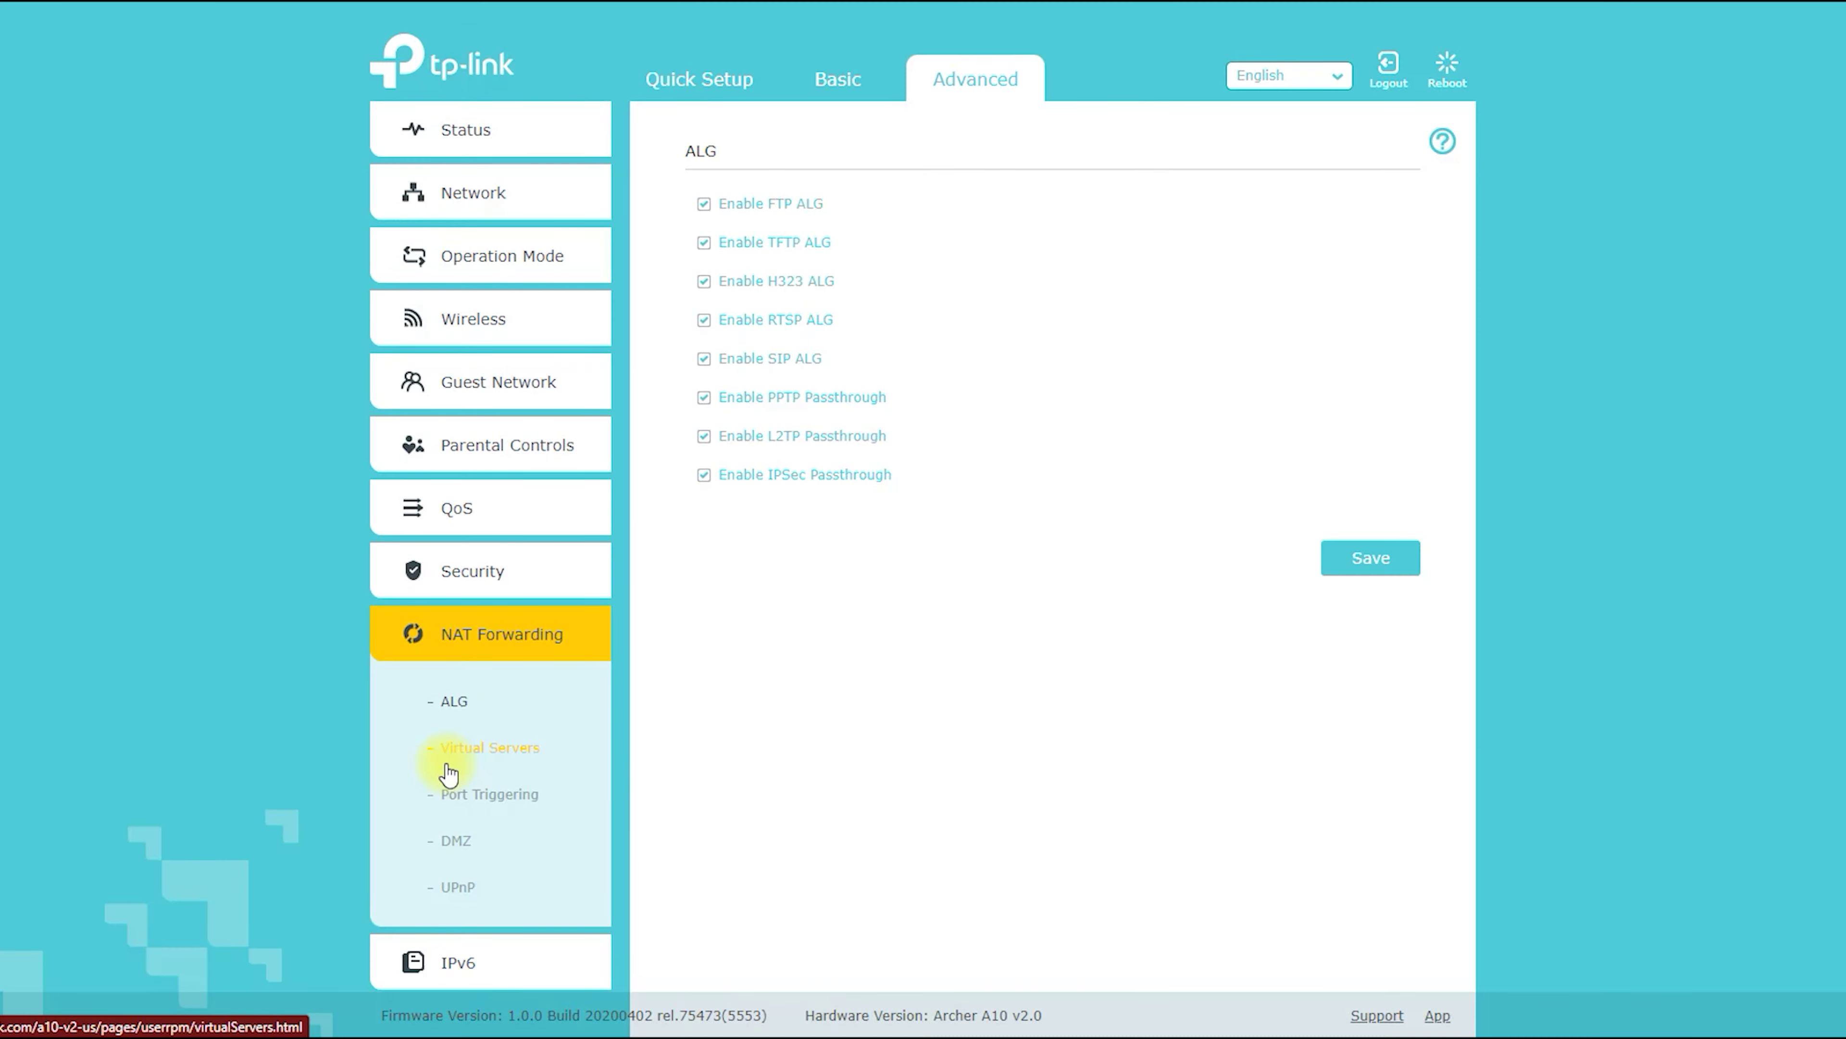
# Step through the Virtual Servers, Port Triggering, DMZ and UPnP pages, then go to IPv6.
pyautogui.click(447, 760)
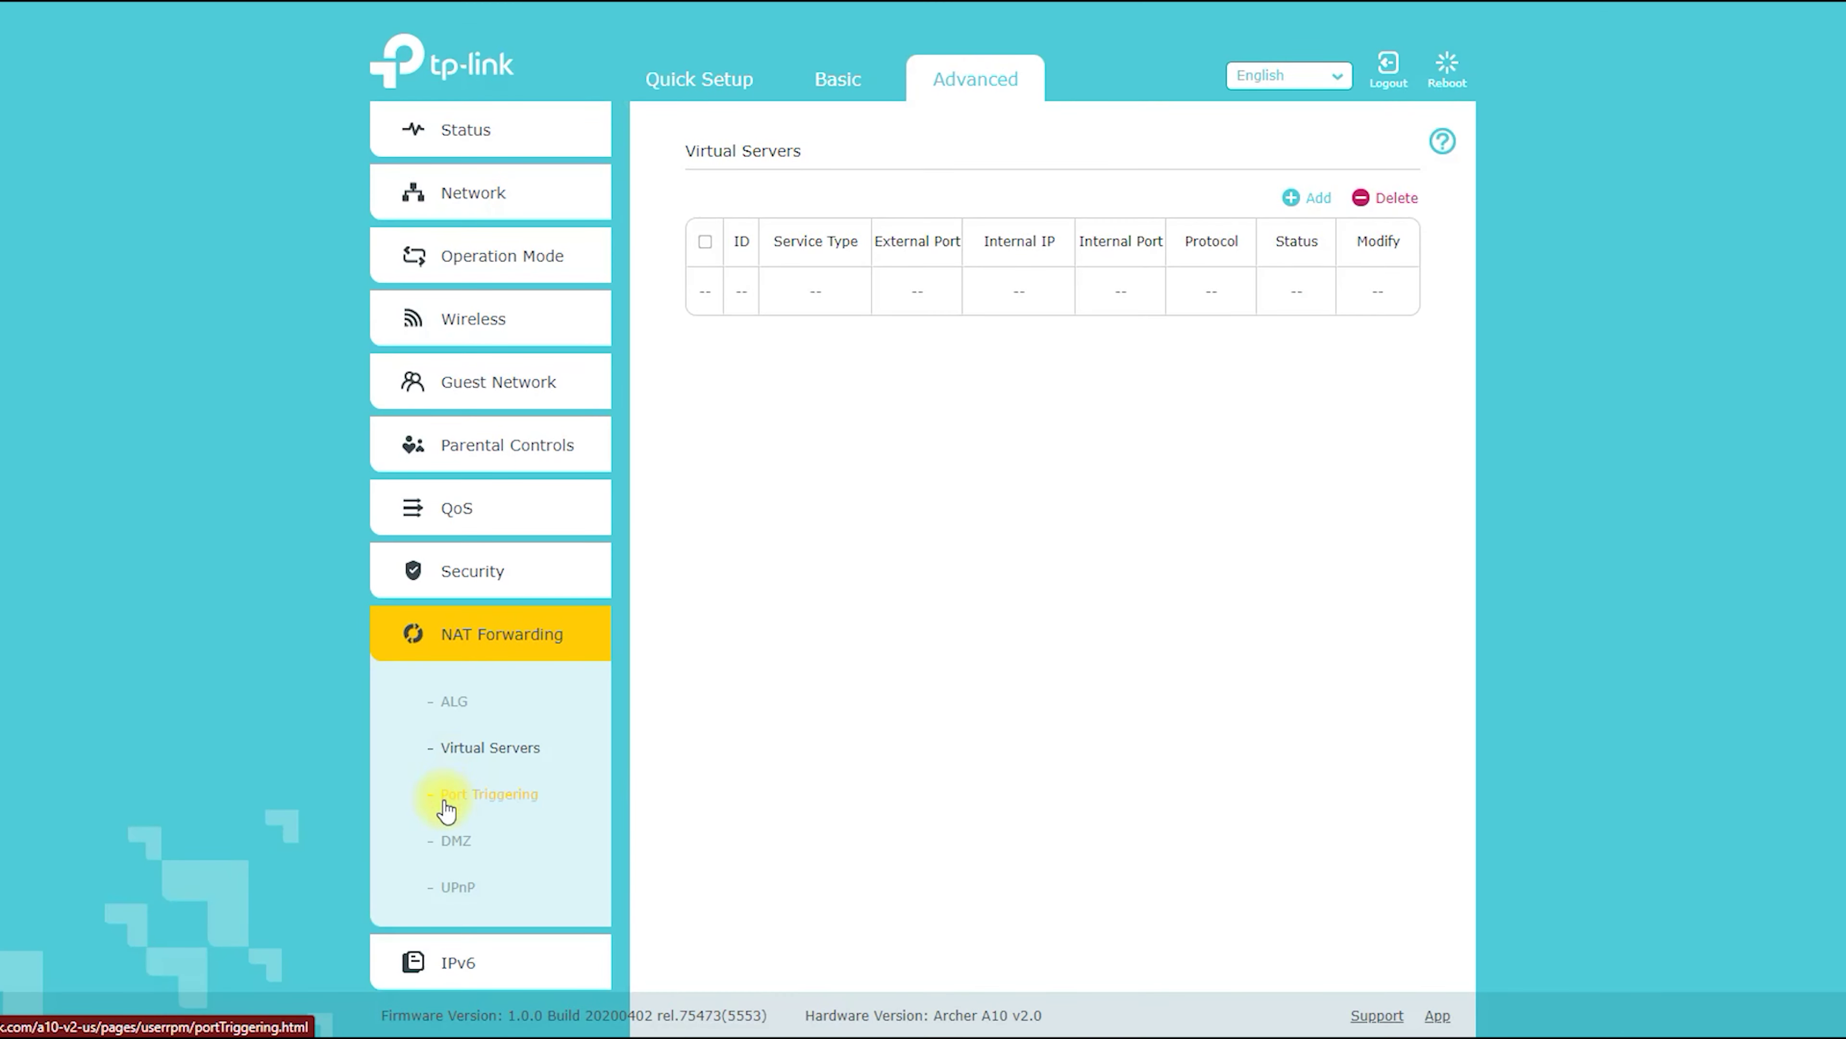
pyautogui.click(444, 800)
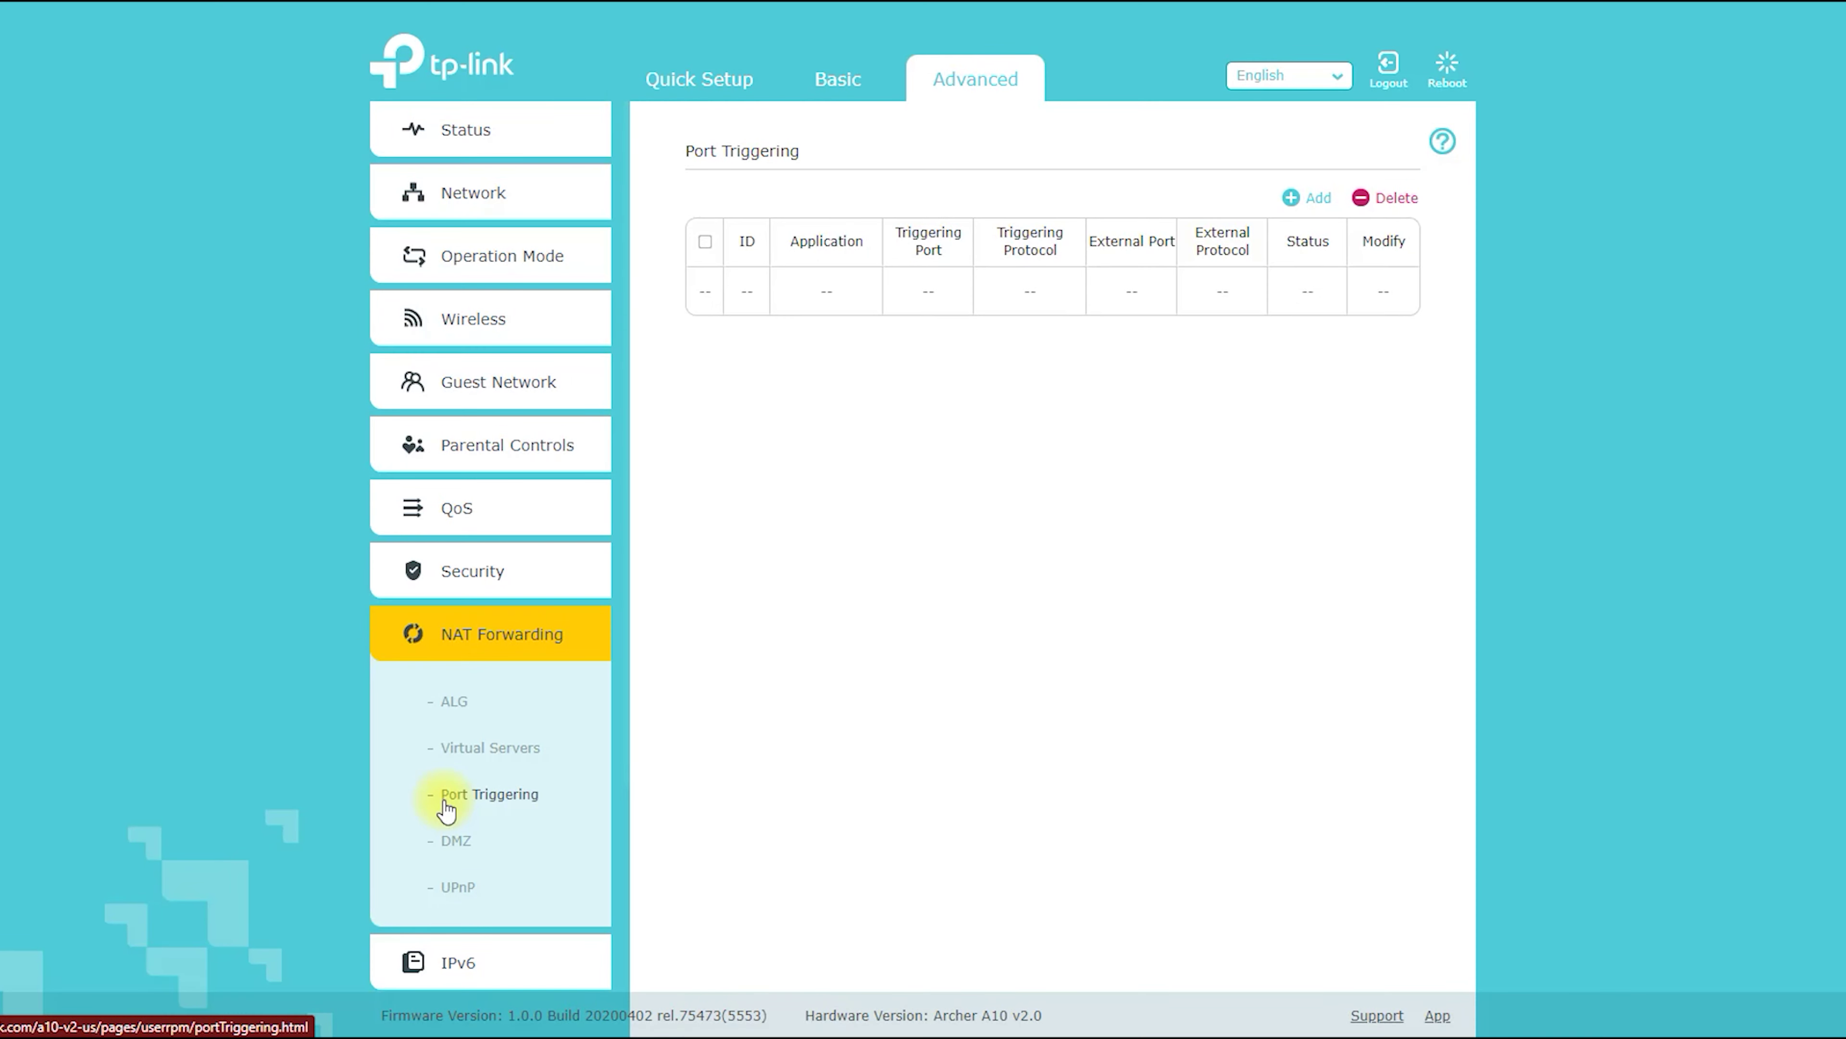
pyautogui.click(441, 844)
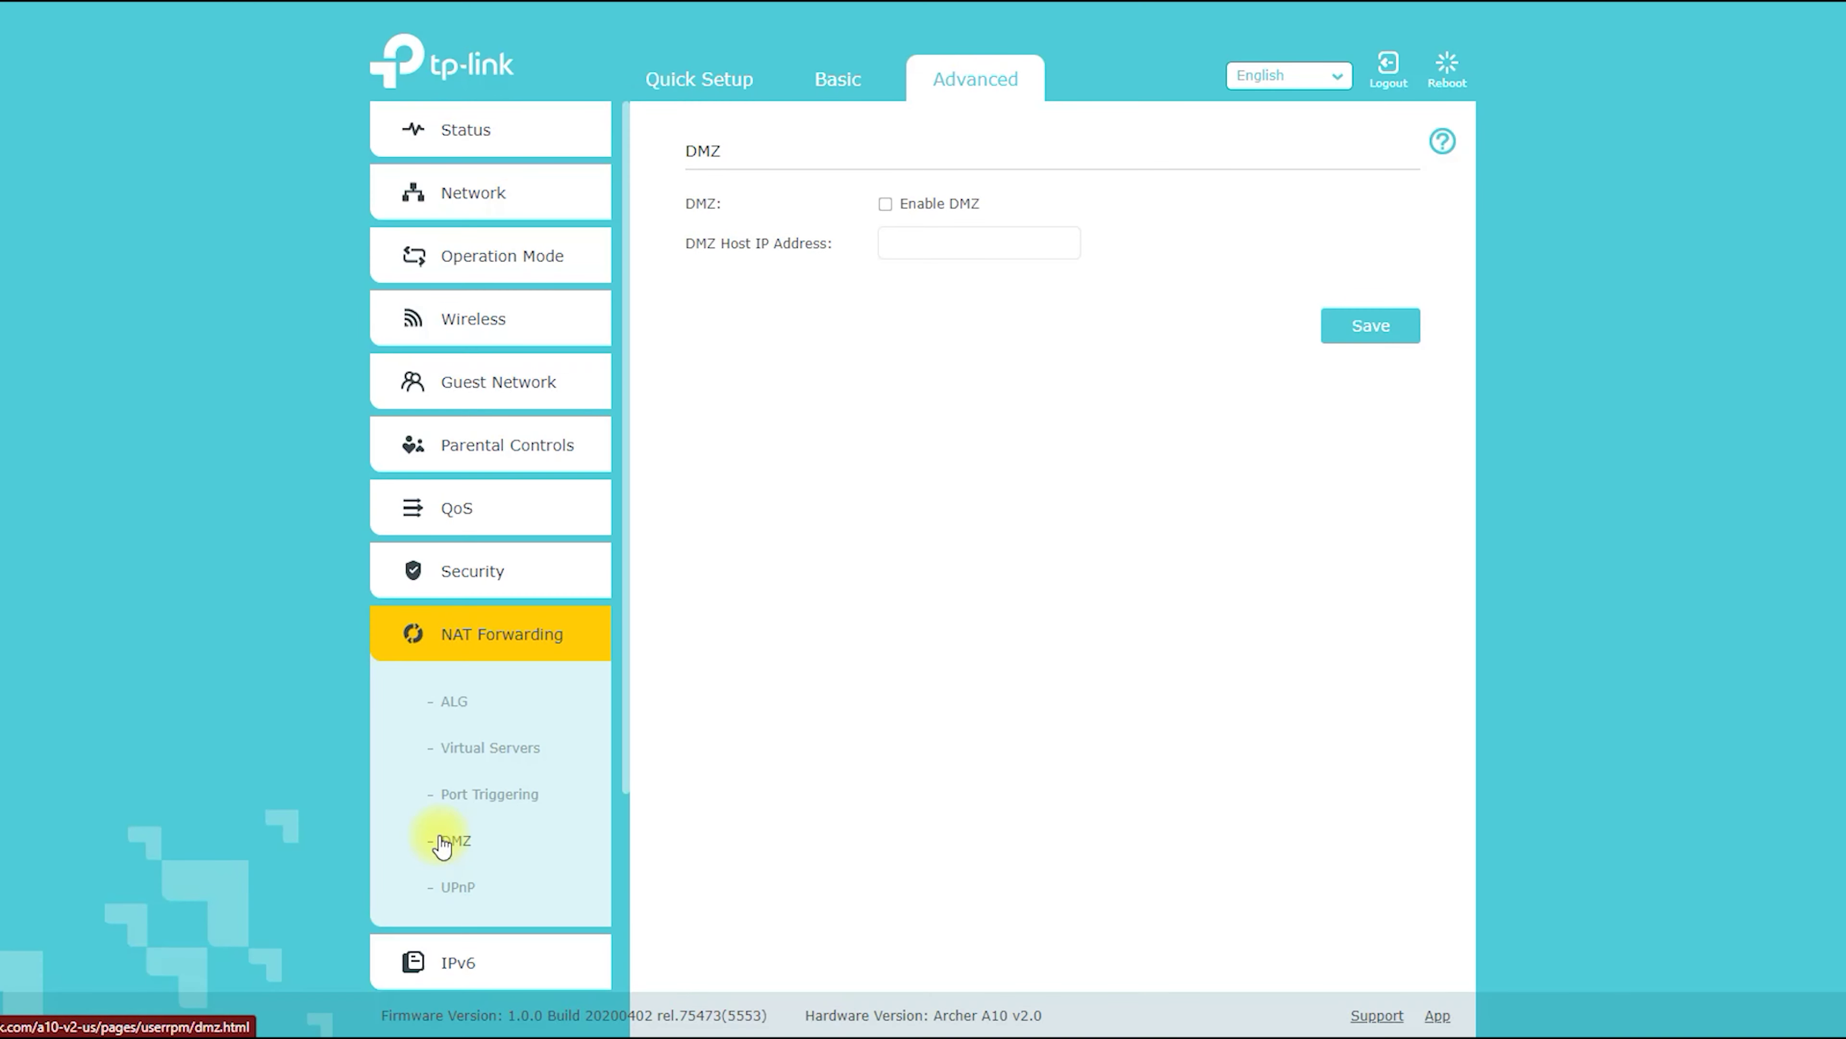
pyautogui.click(442, 877)
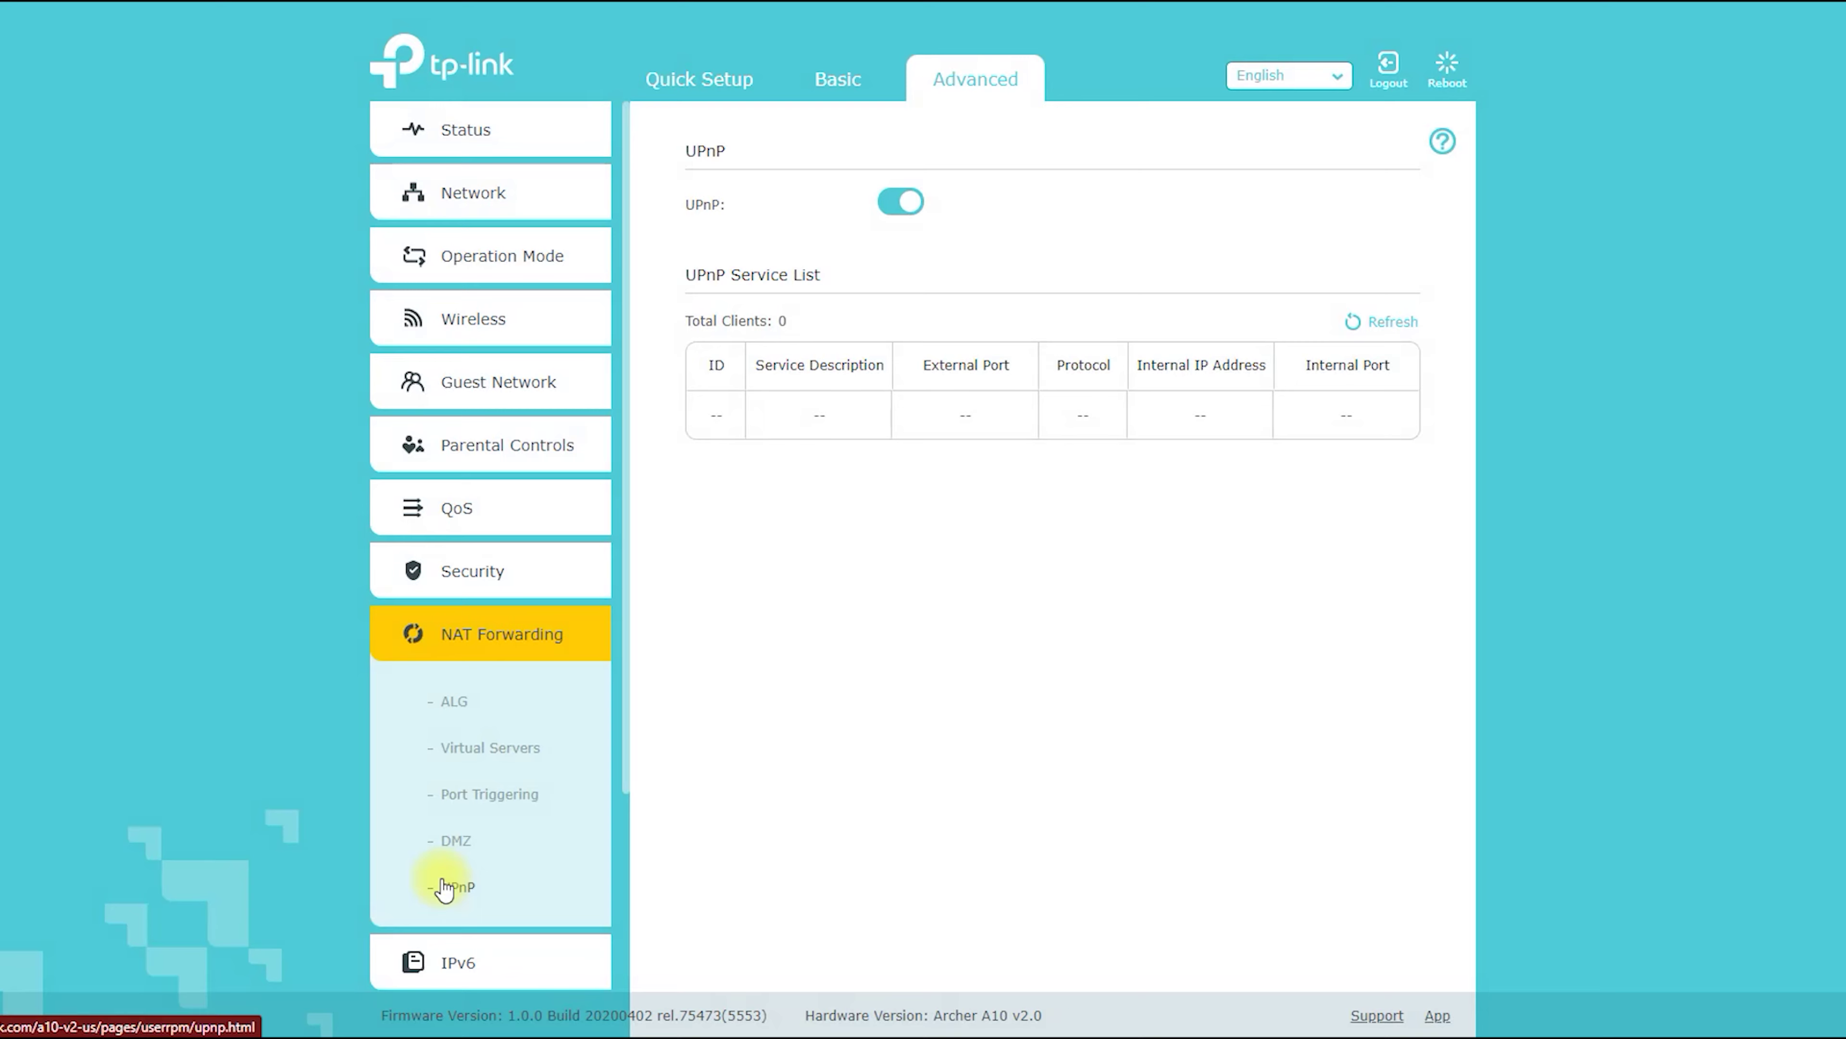
pyautogui.scroll(-3, 451, 858)
pyautogui.click(452, 723)
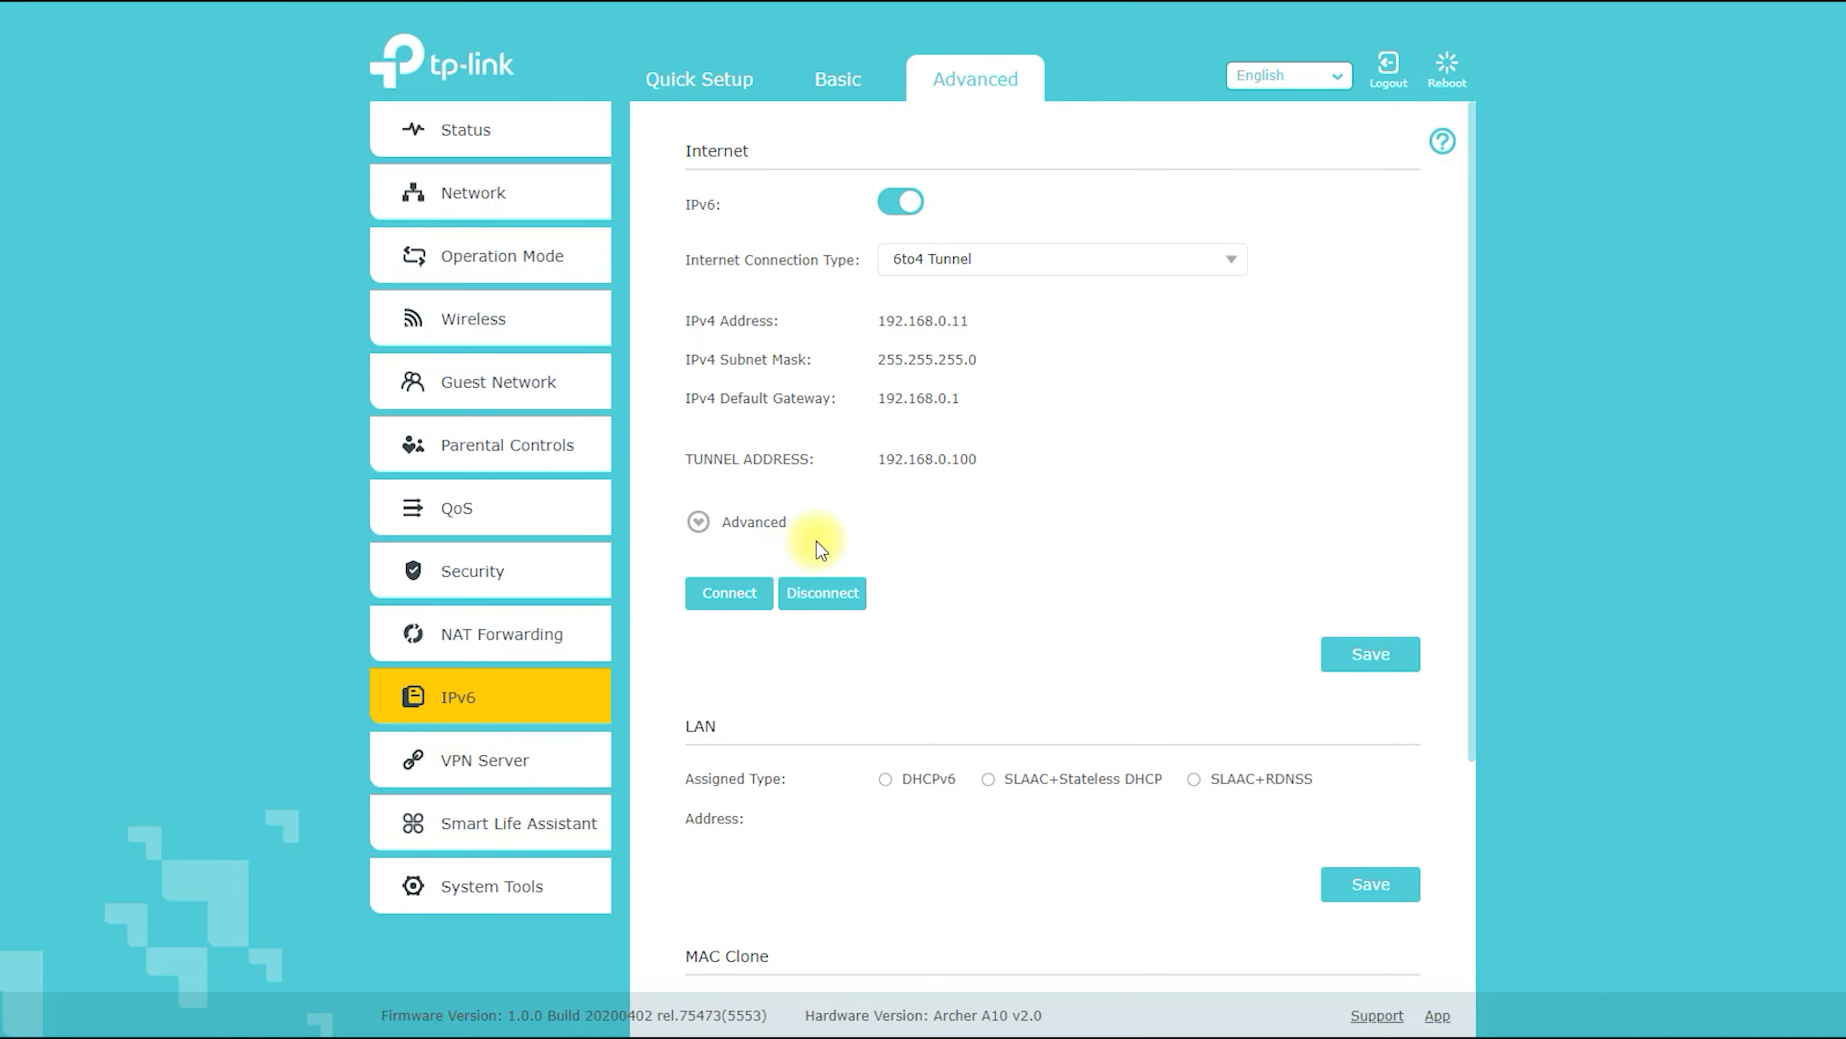
# Cycle the IPv6 connection type through Static IP, Dynamic IP, PPPoE and 6to4 Tunnel, ending on Pass-Through (Bridge).
pyautogui.click(1076, 261)
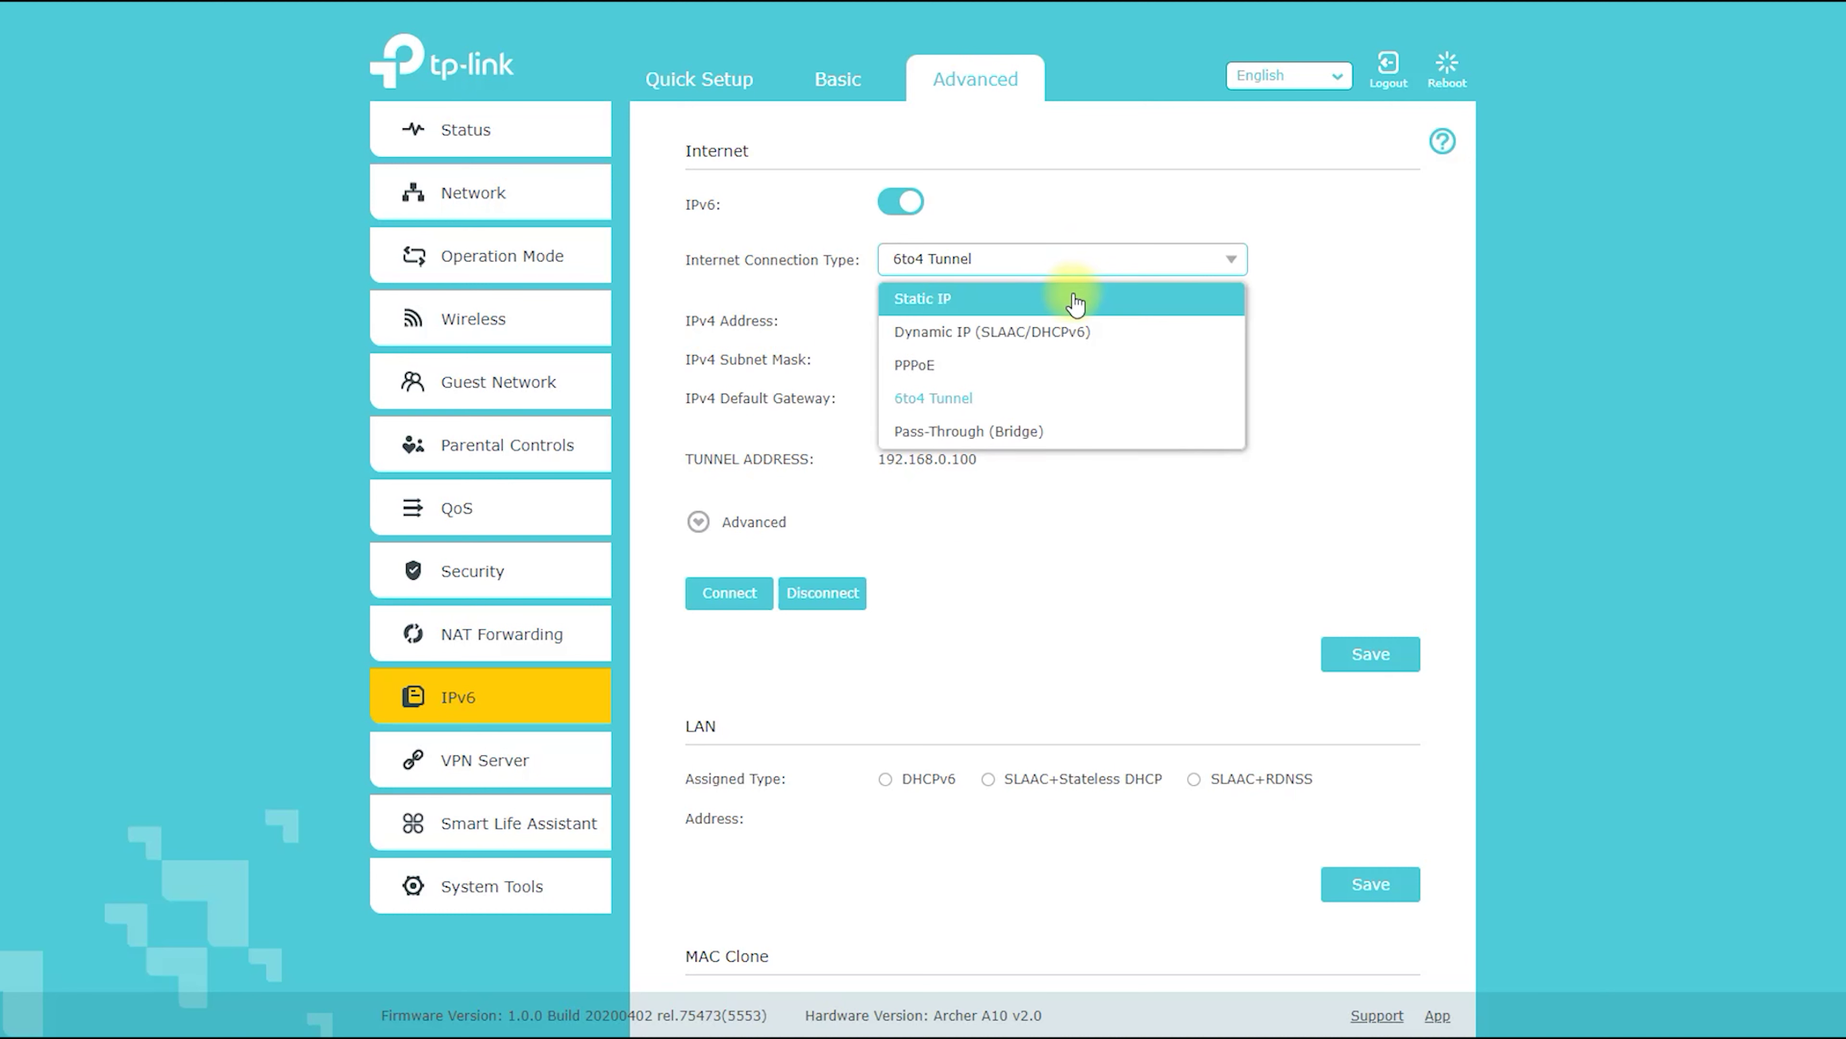
pyautogui.click(1074, 293)
pyautogui.click(1108, 258)
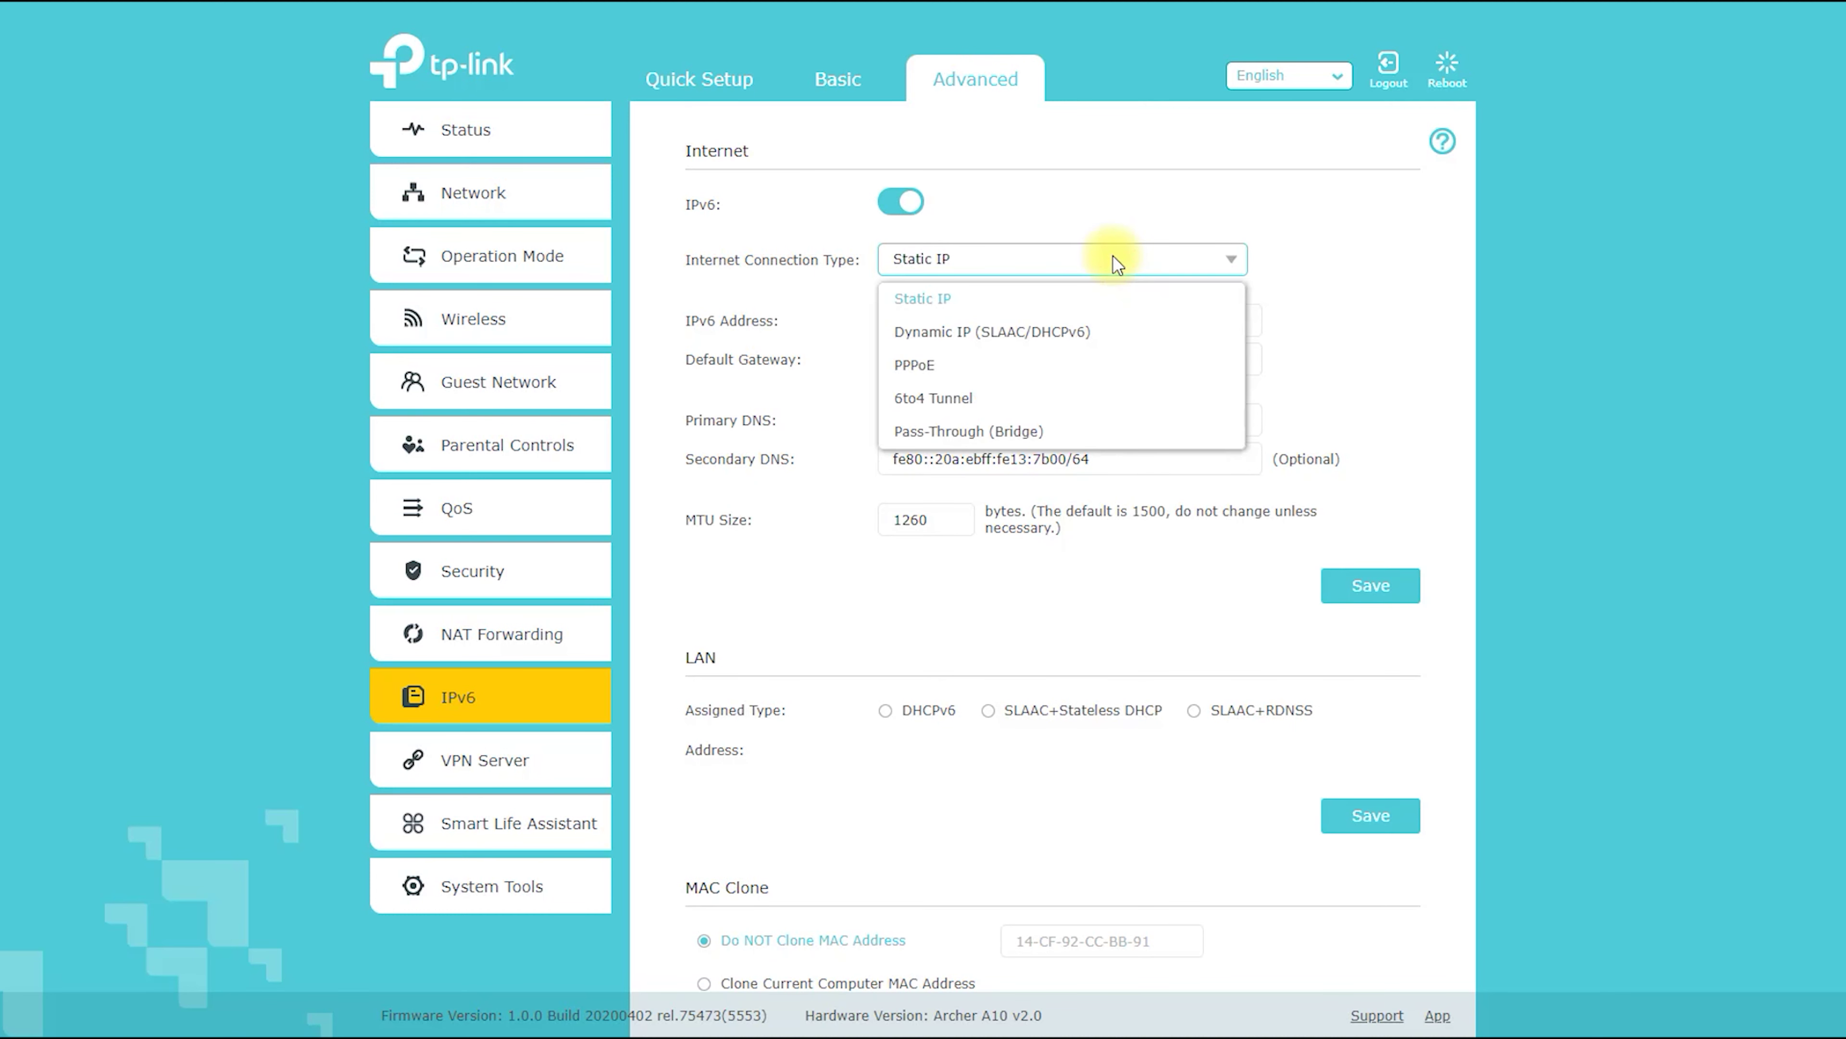
pyautogui.click(1098, 334)
pyautogui.click(1150, 257)
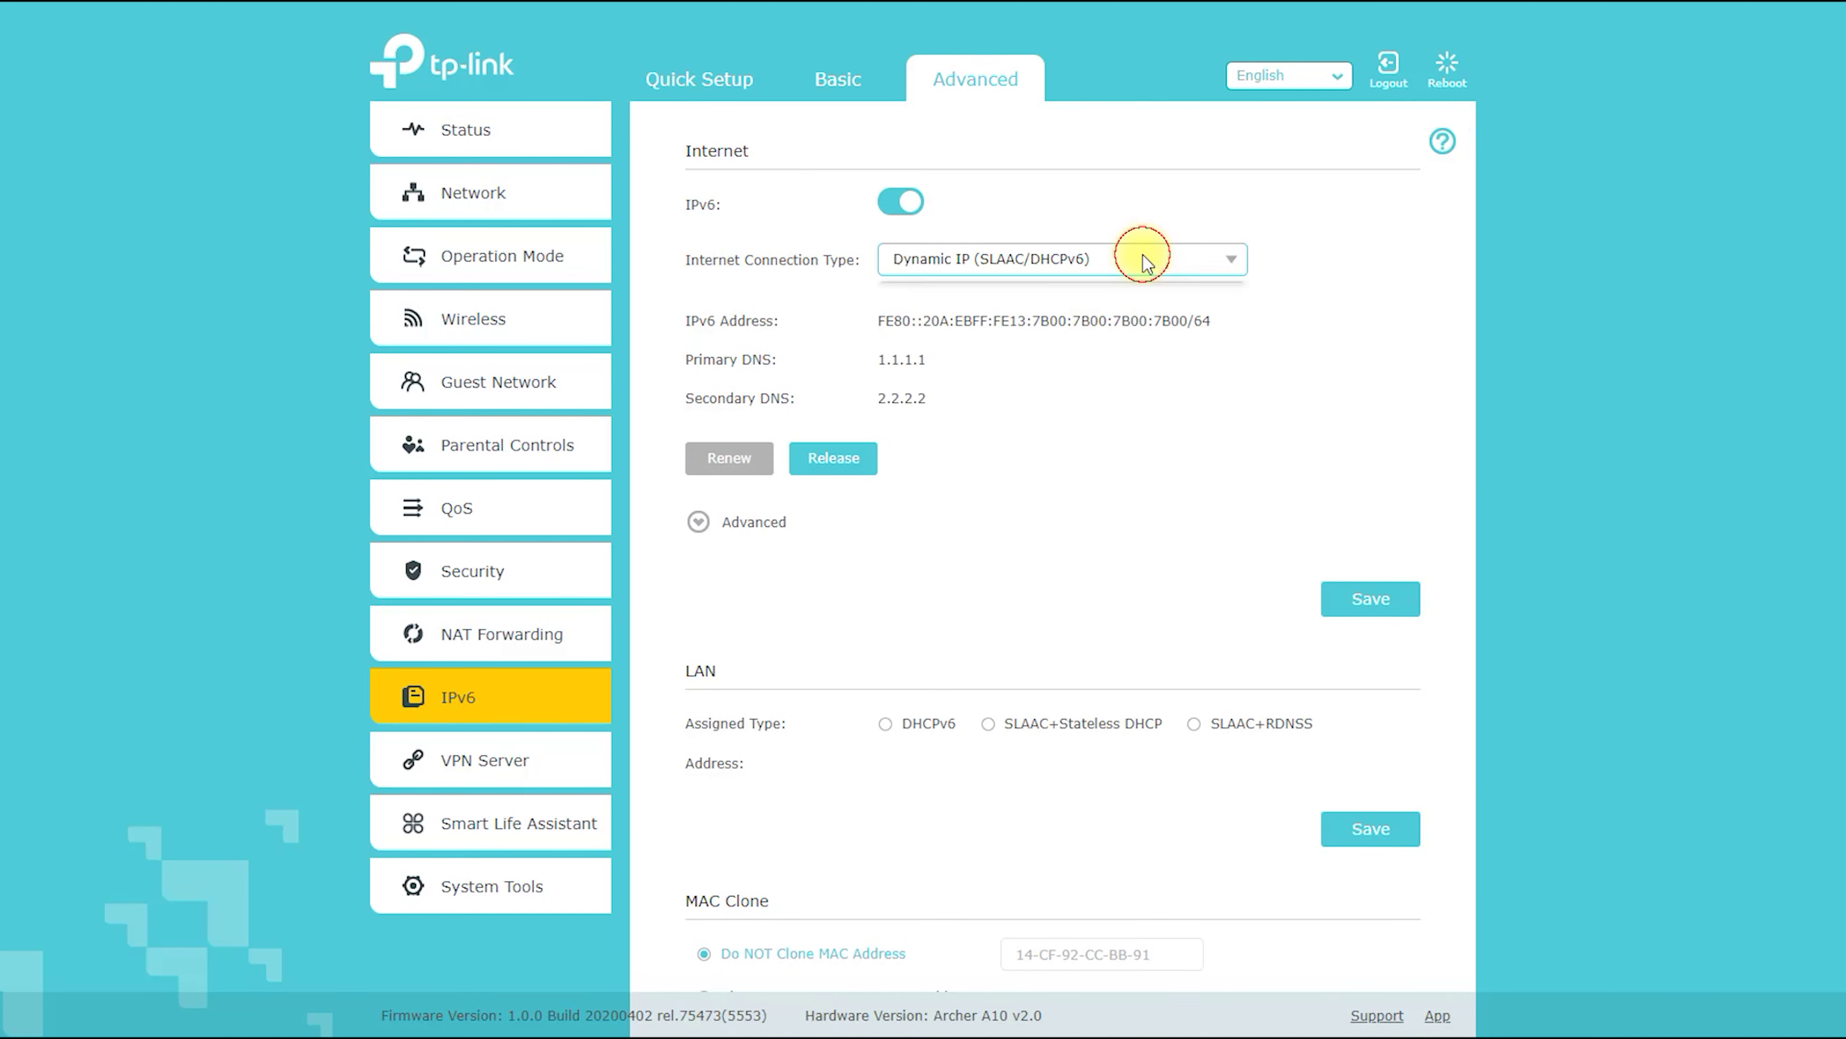
pyautogui.click(1104, 366)
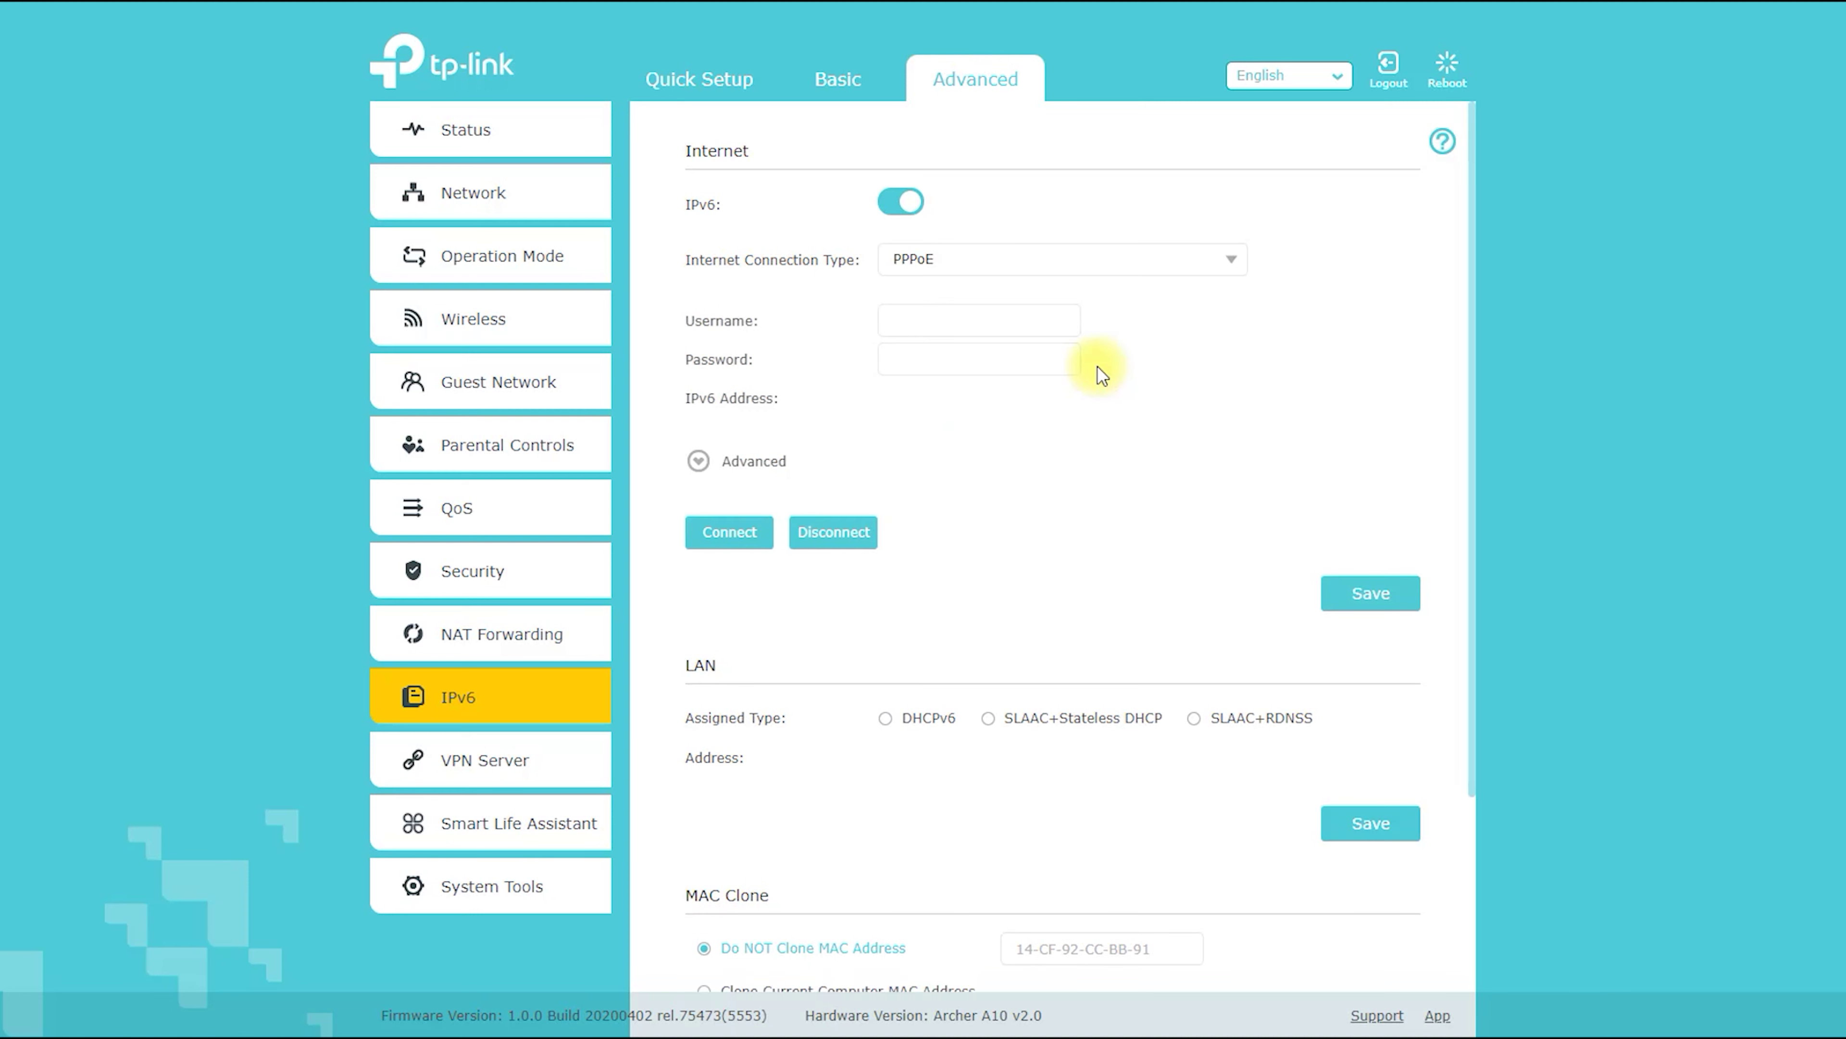
pyautogui.click(1112, 256)
pyautogui.click(1081, 398)
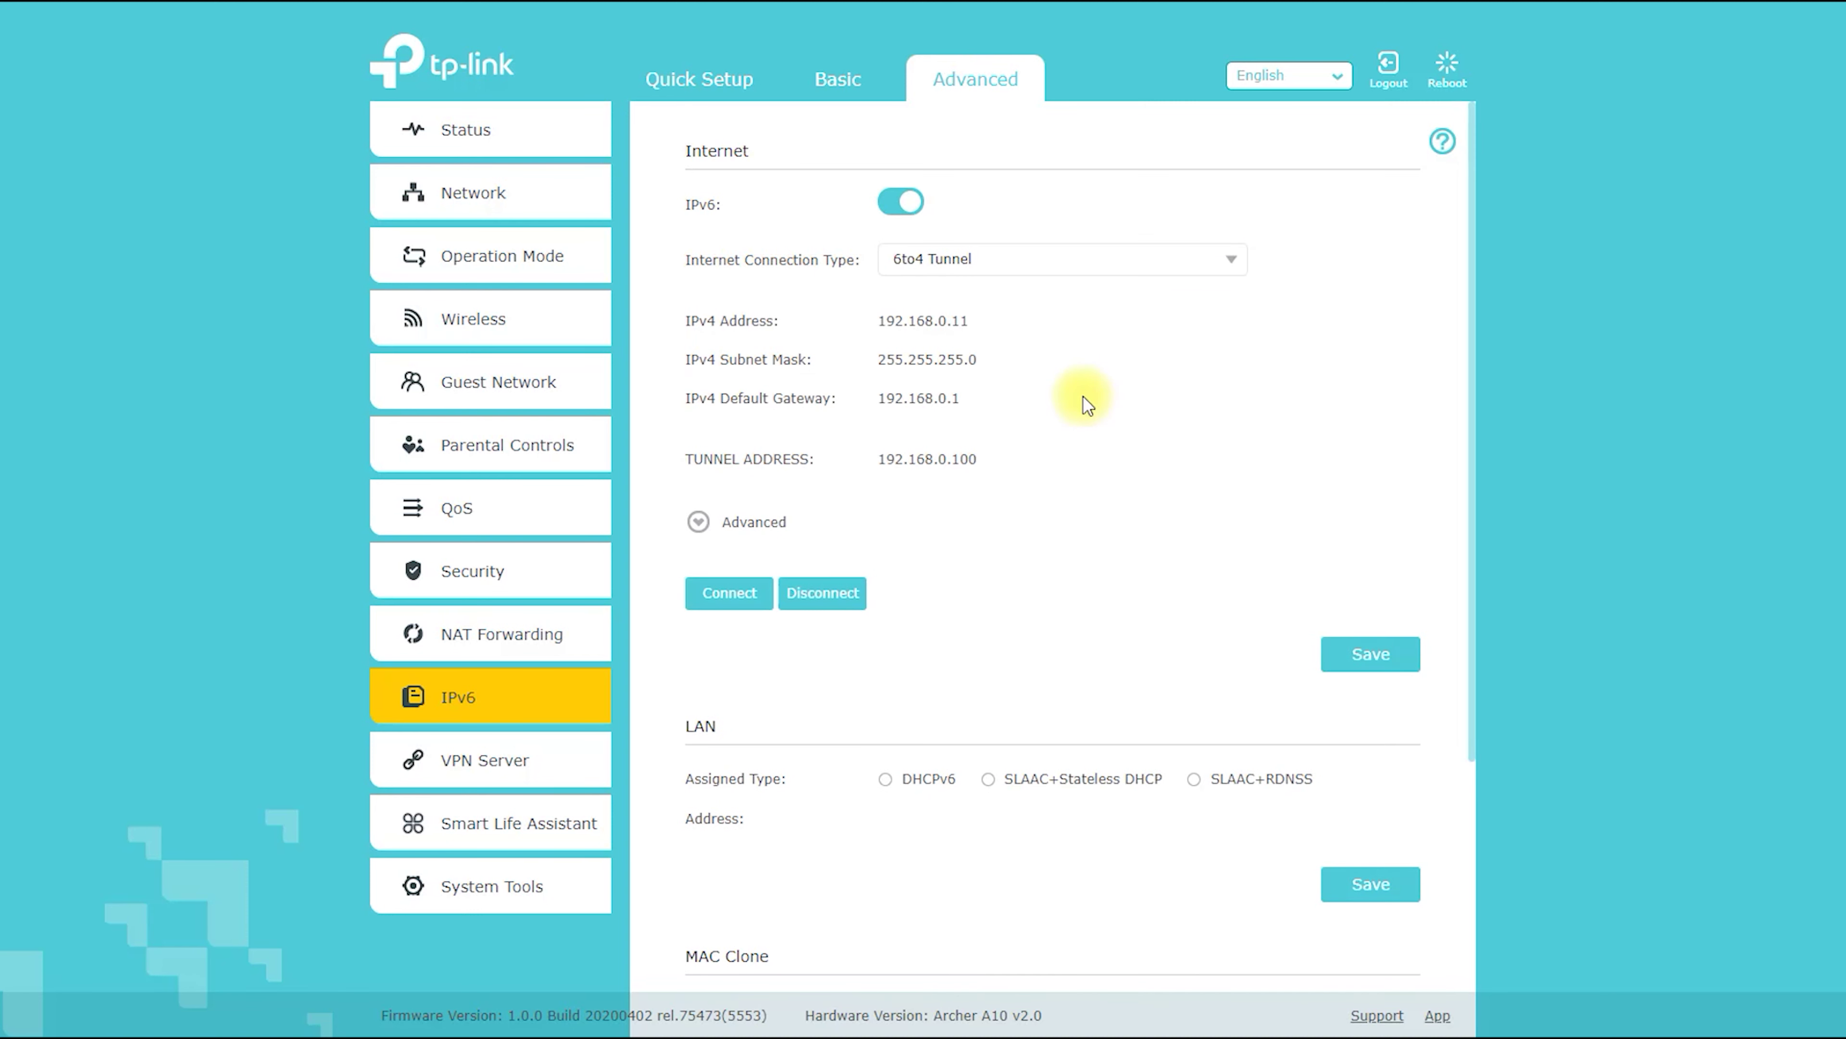
pyautogui.click(1118, 259)
pyautogui.click(1063, 430)
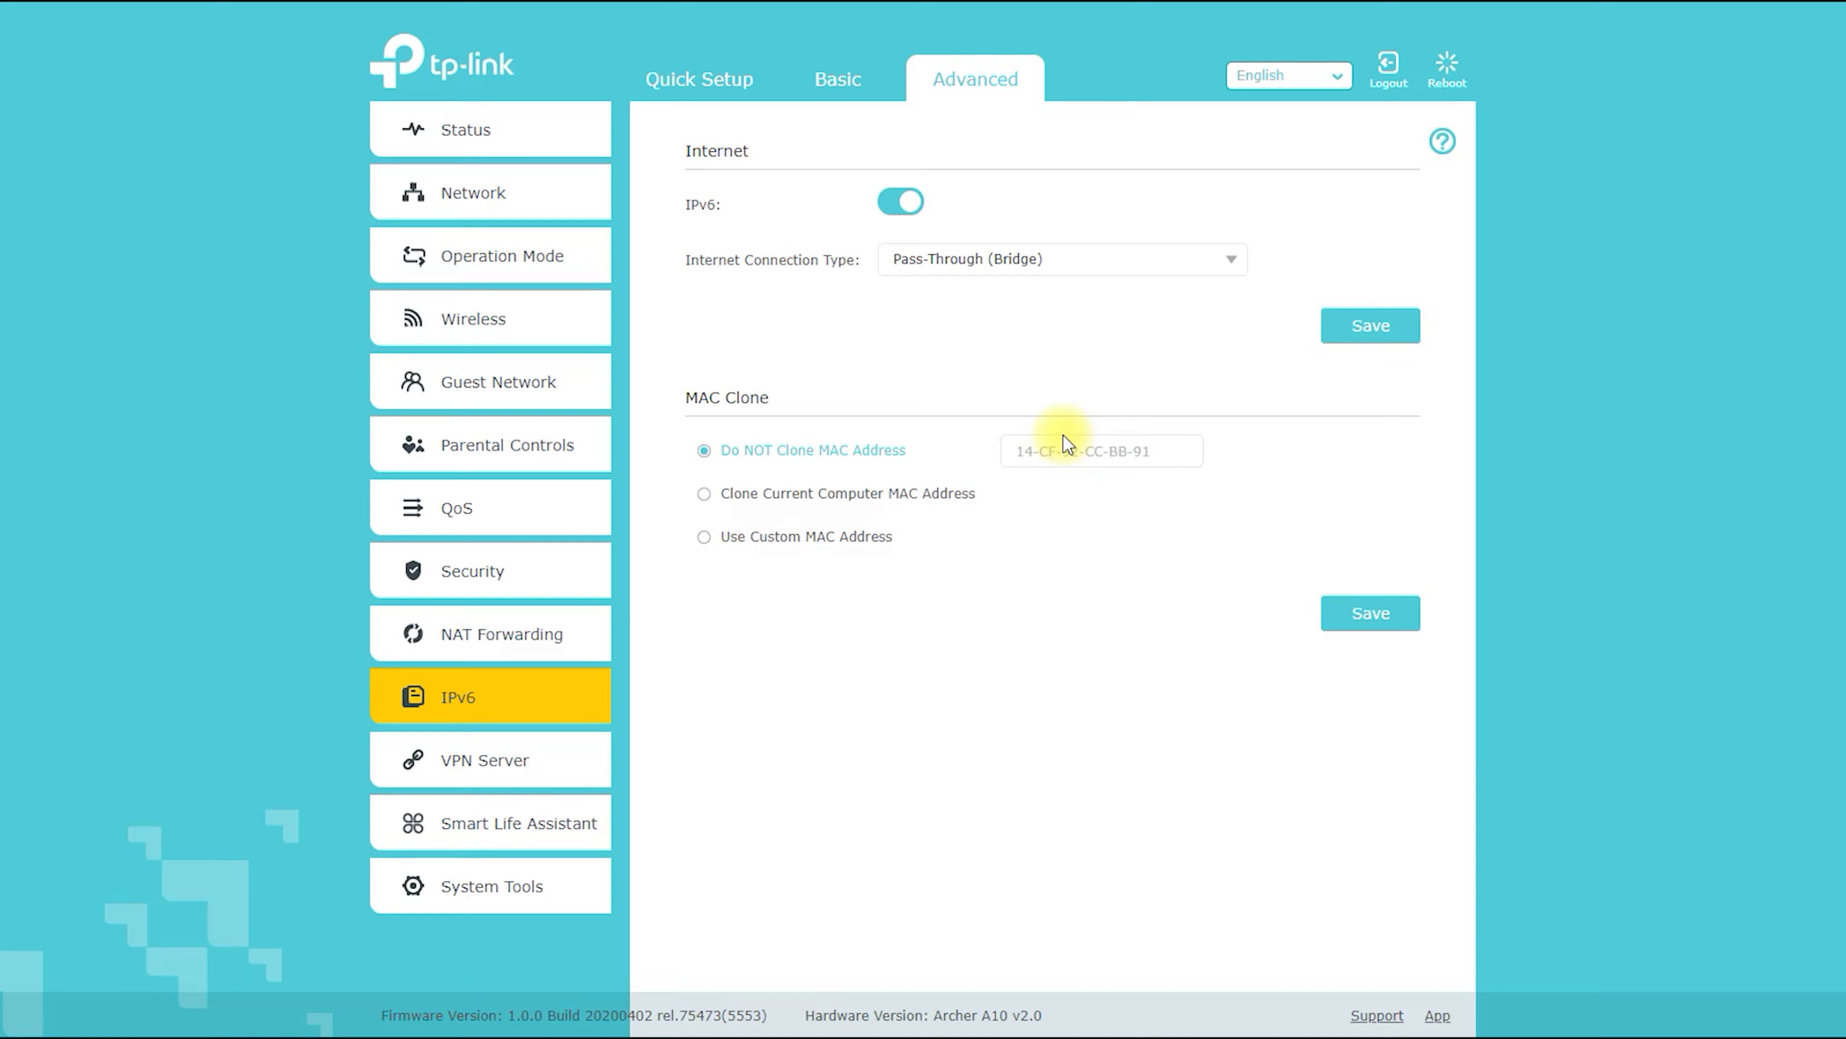
# Expand VPN Server and scroll through the OpenVPN server settings.
pyautogui.click(469, 756)
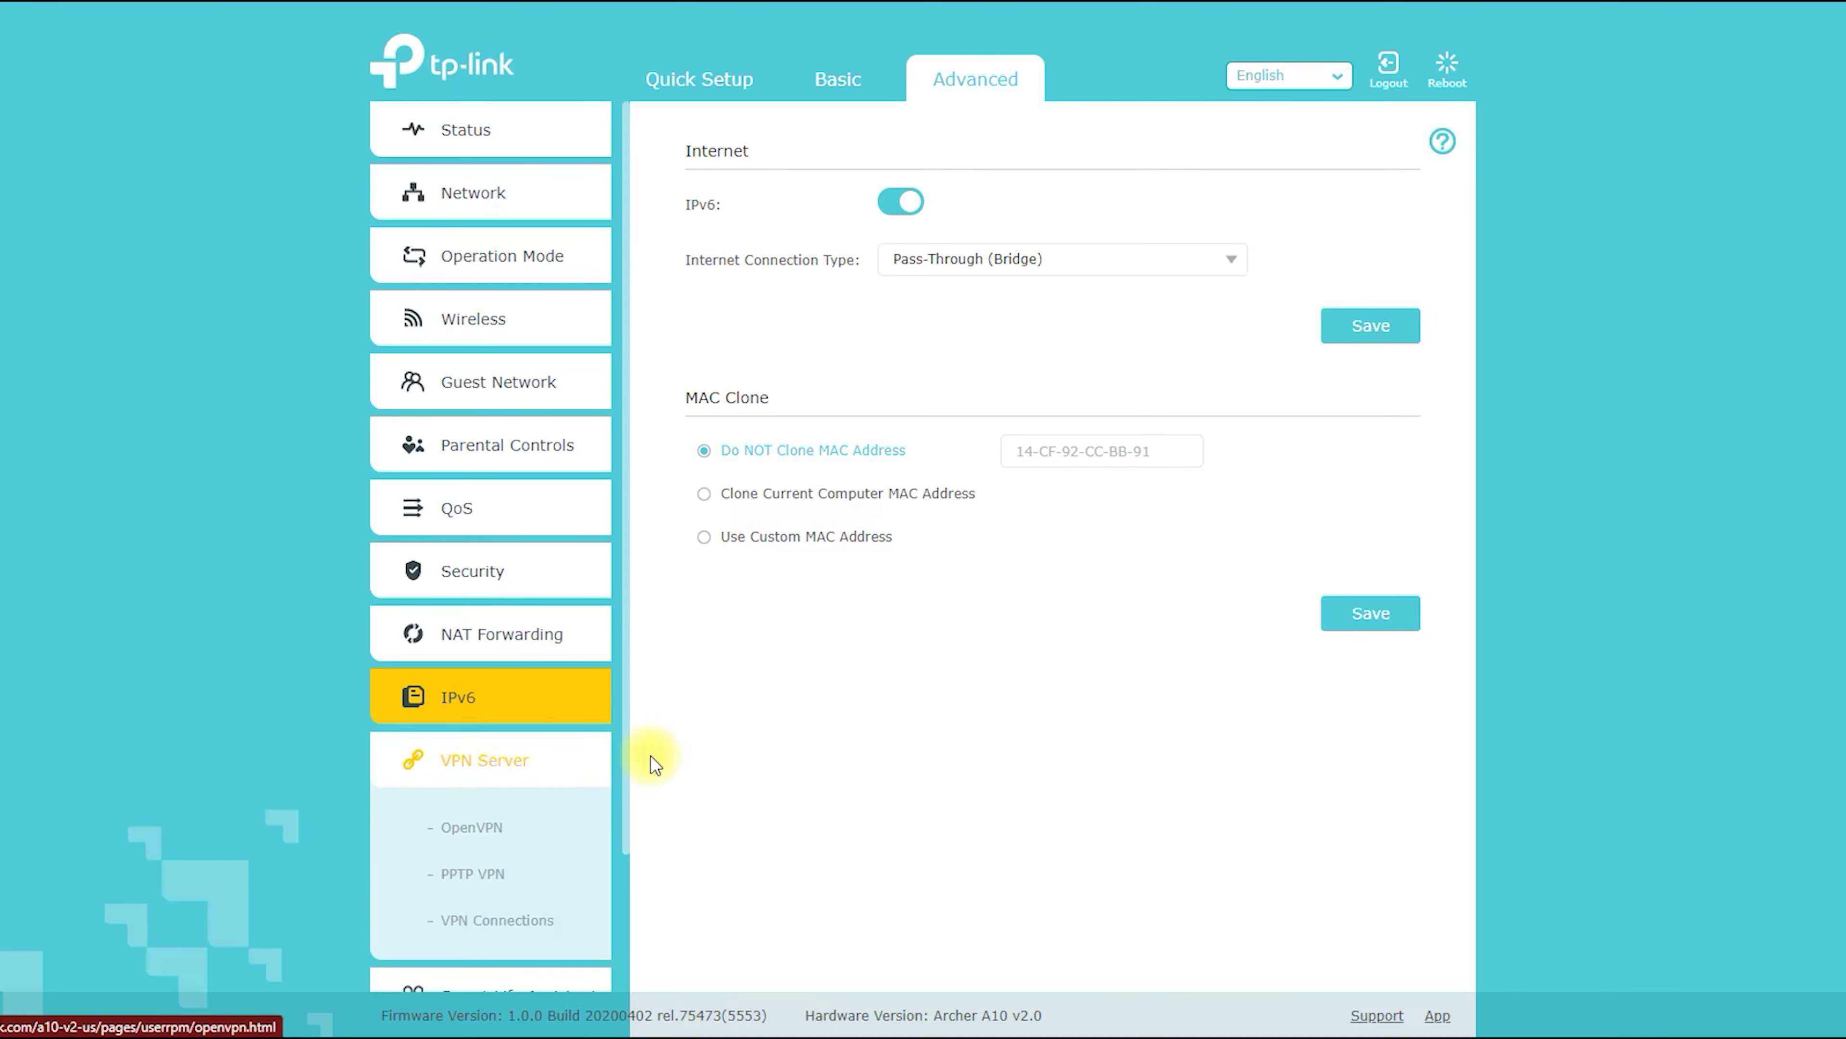
pyautogui.click(475, 830)
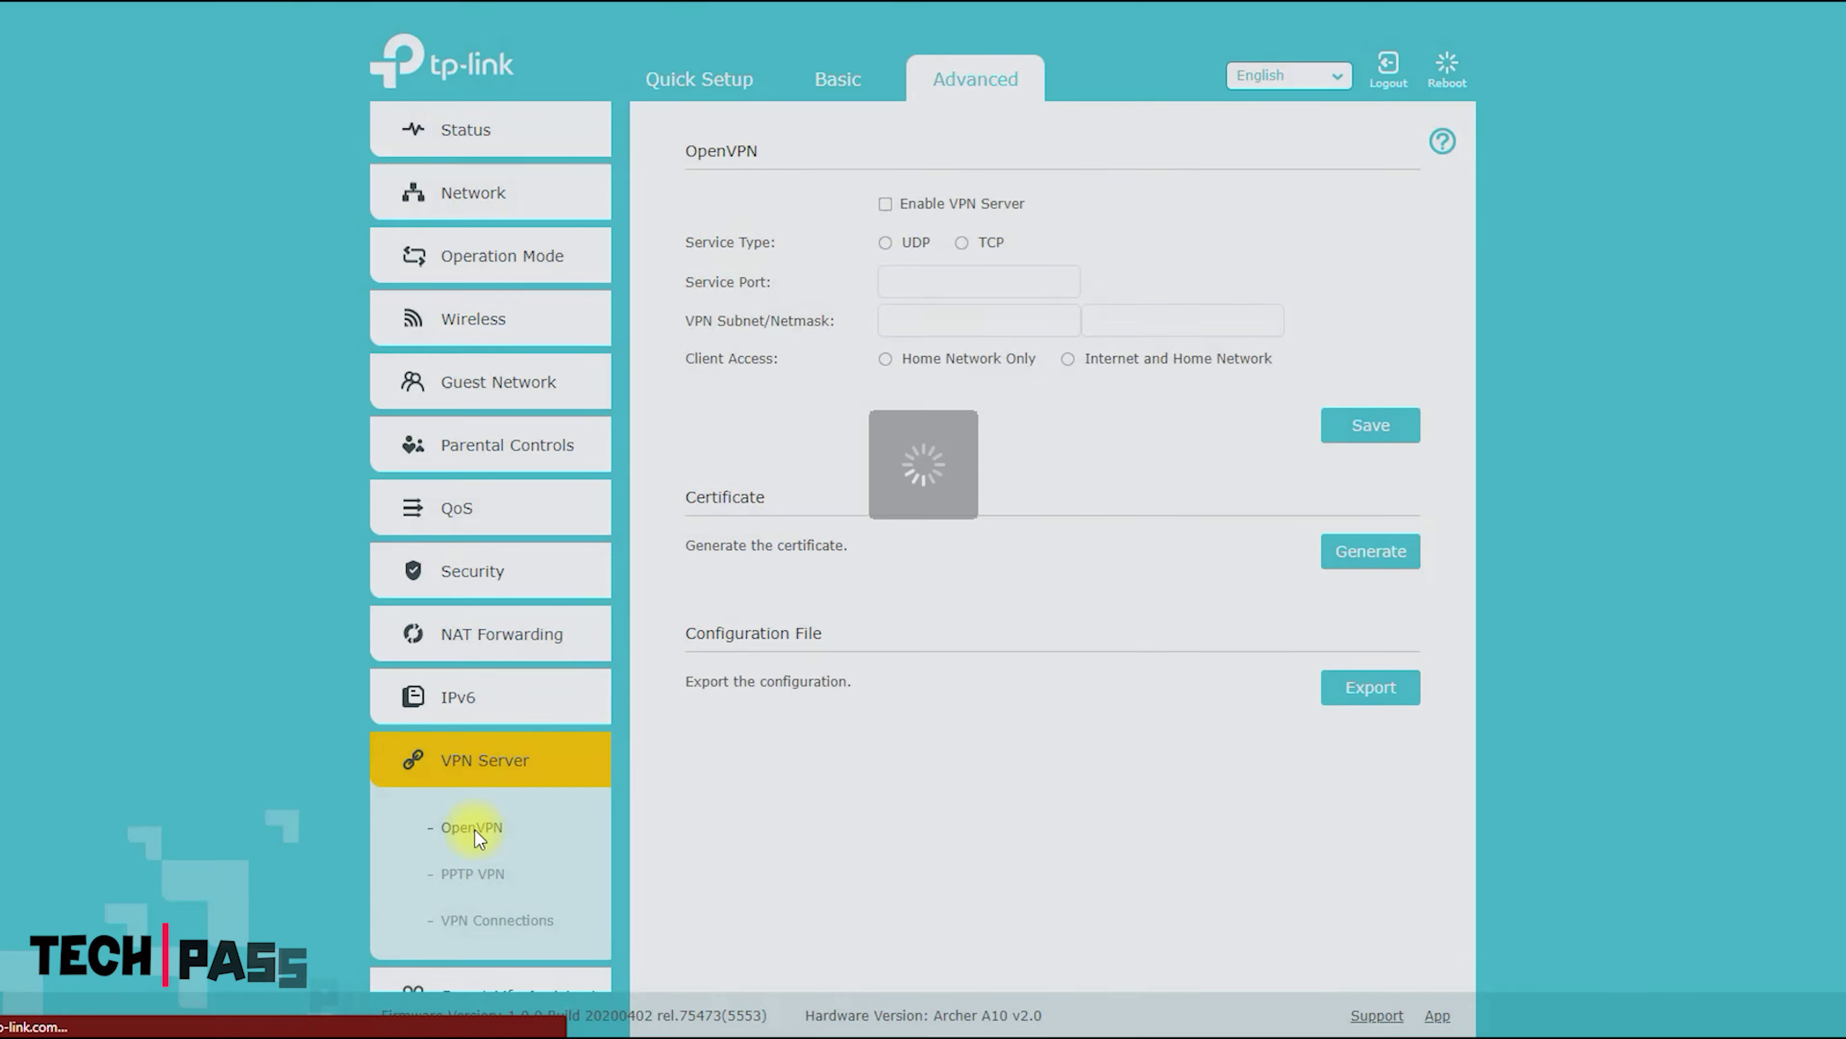
pyautogui.scroll(-2, 490, 800)
pyautogui.scroll(-1, 503, 776)
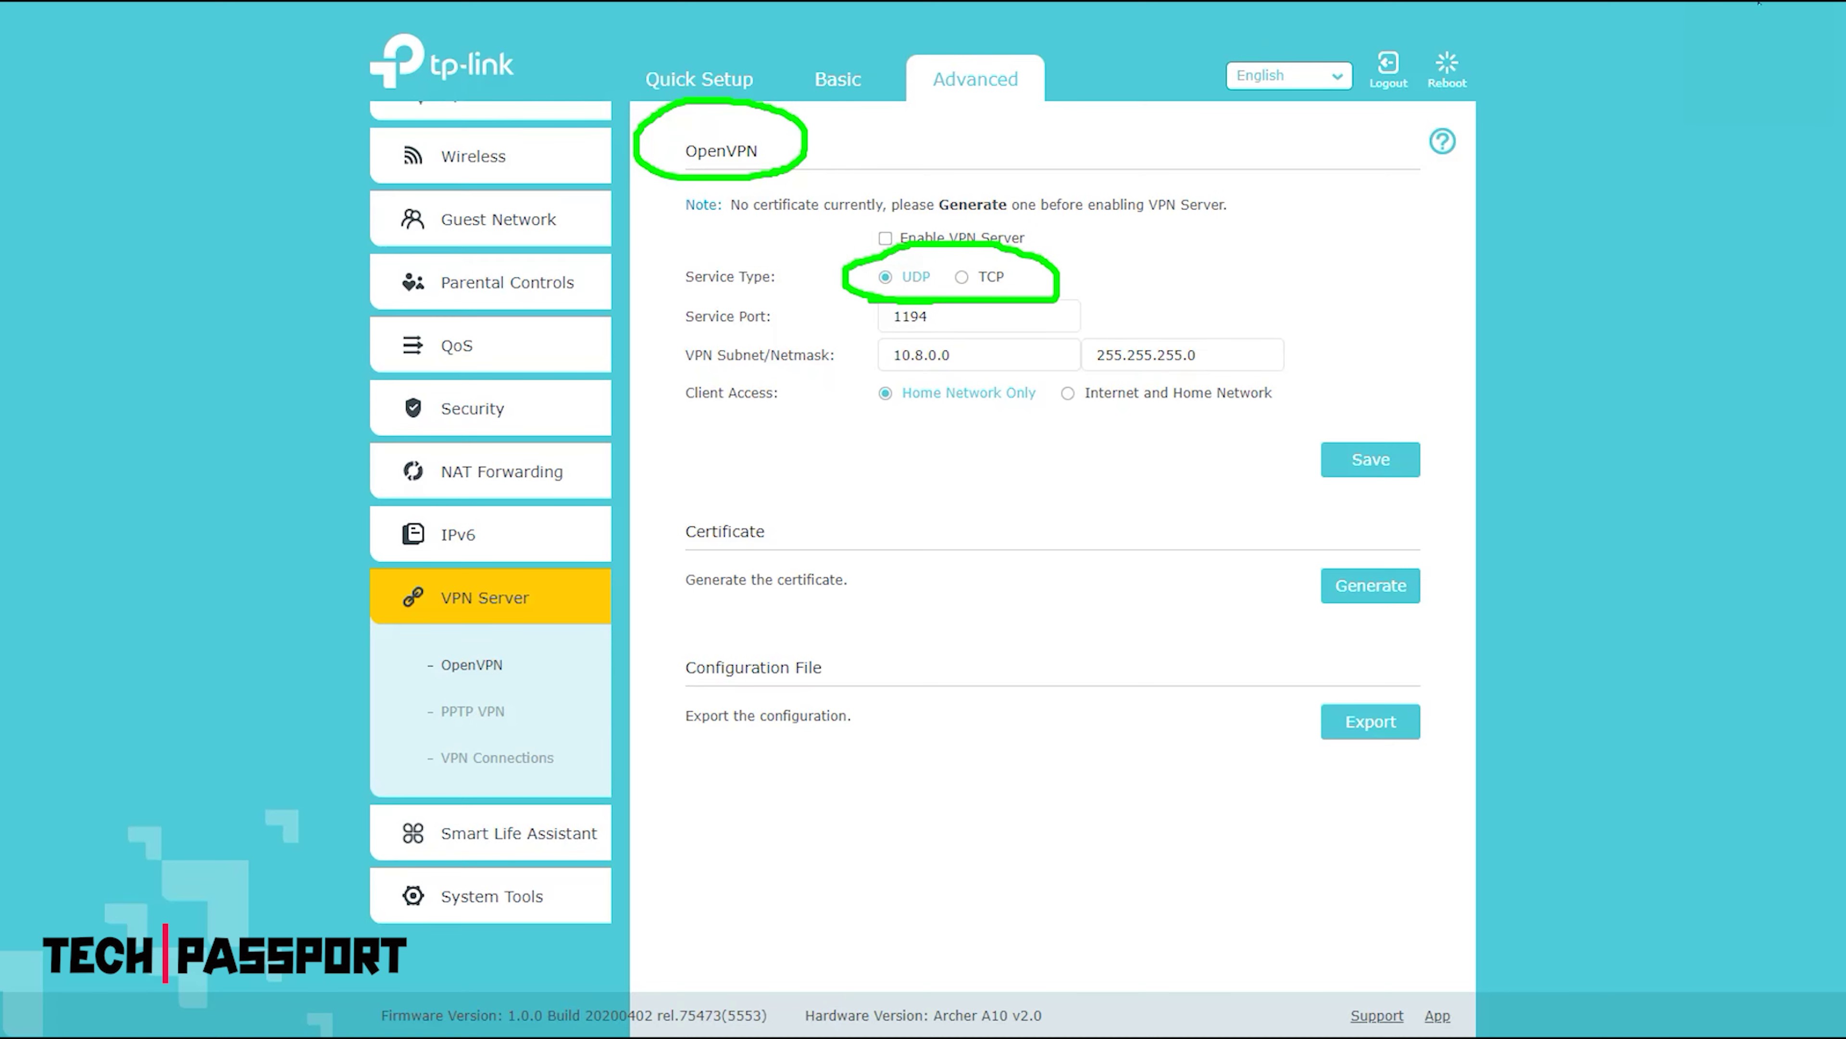
# Enable the PPTP VPN server, begin adding a VPN user account, then check VPN Connections.
pyautogui.click(473, 711)
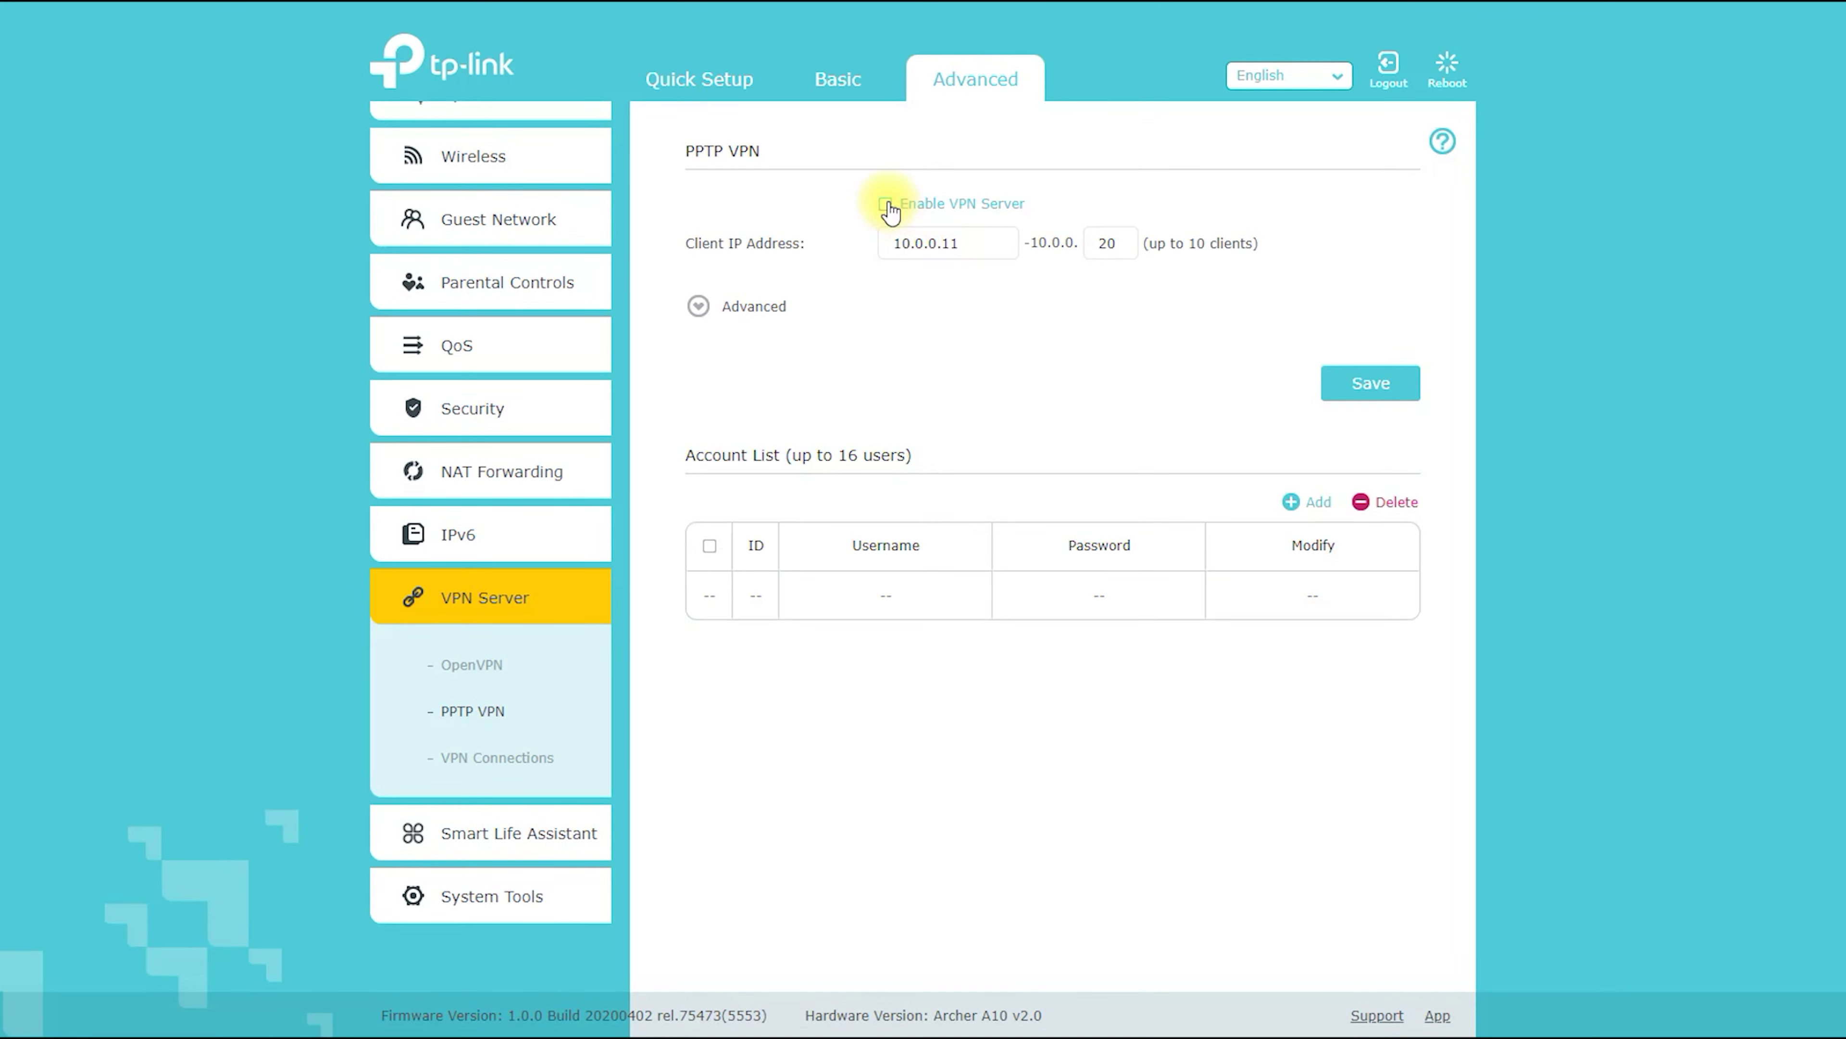
pyautogui.click(886, 204)
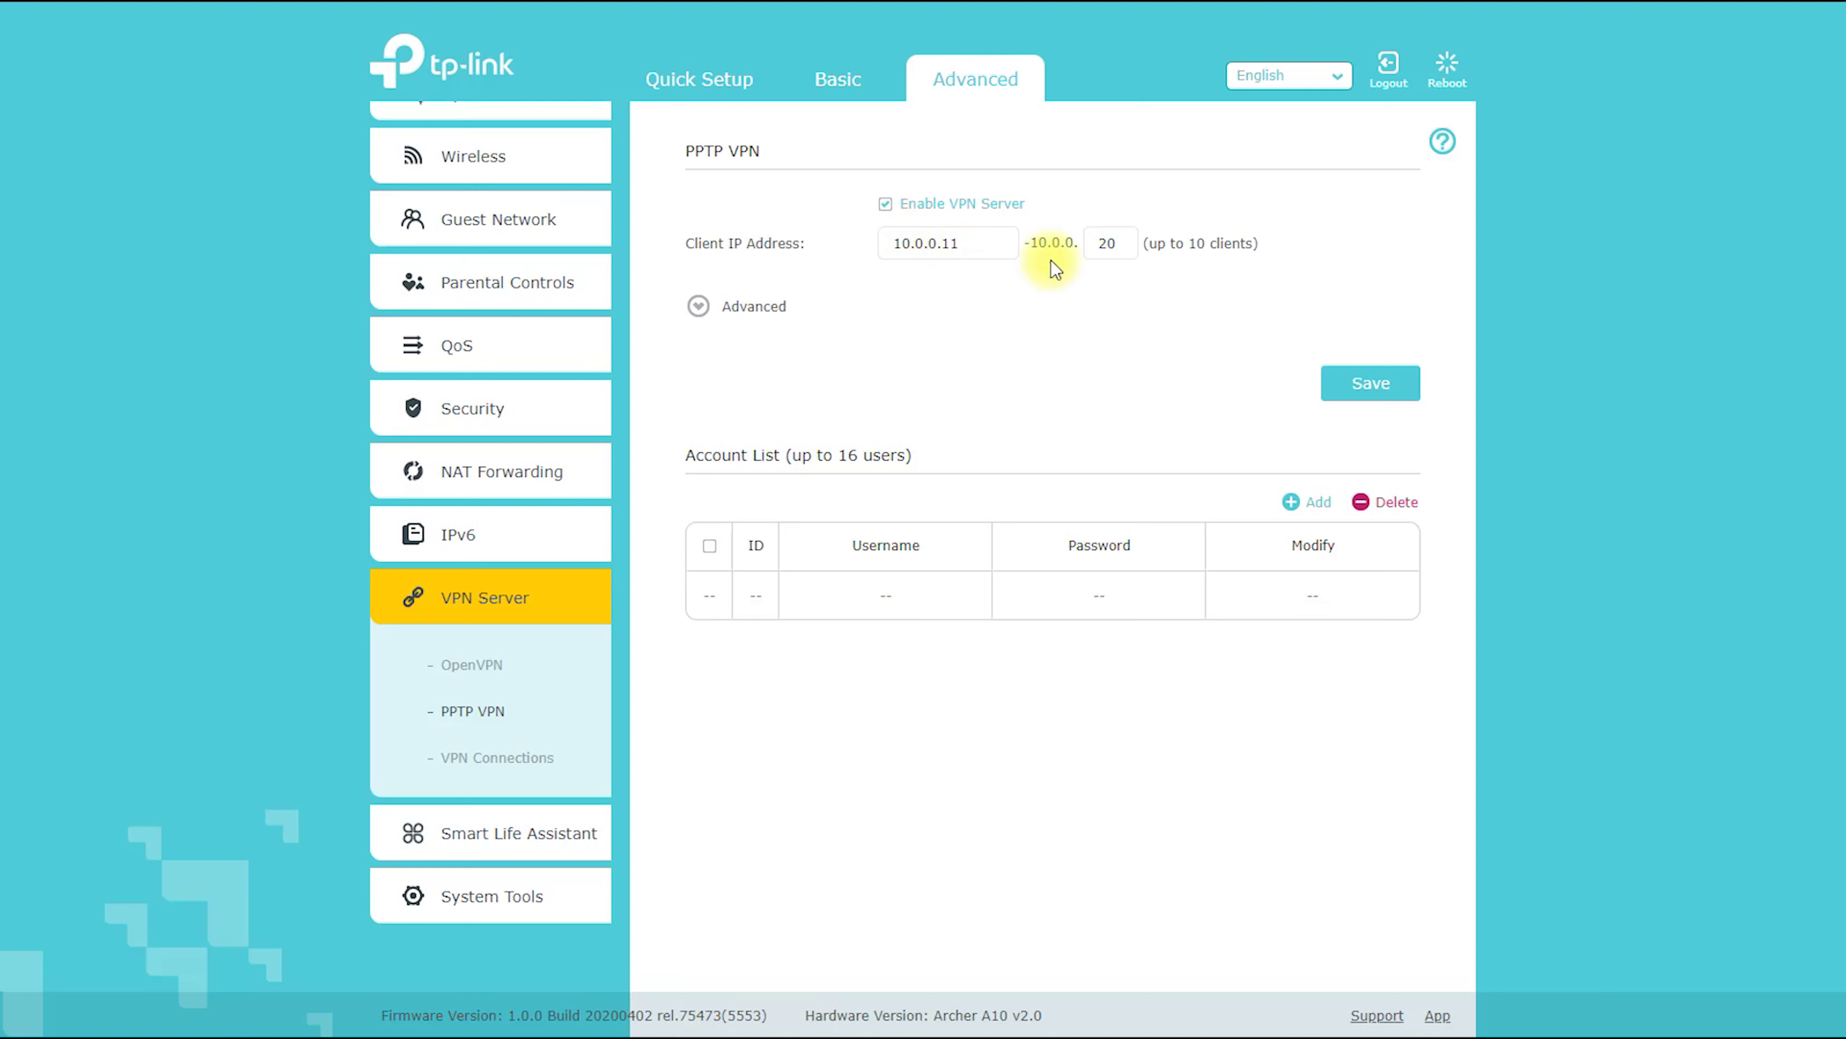
pyautogui.click(699, 308)
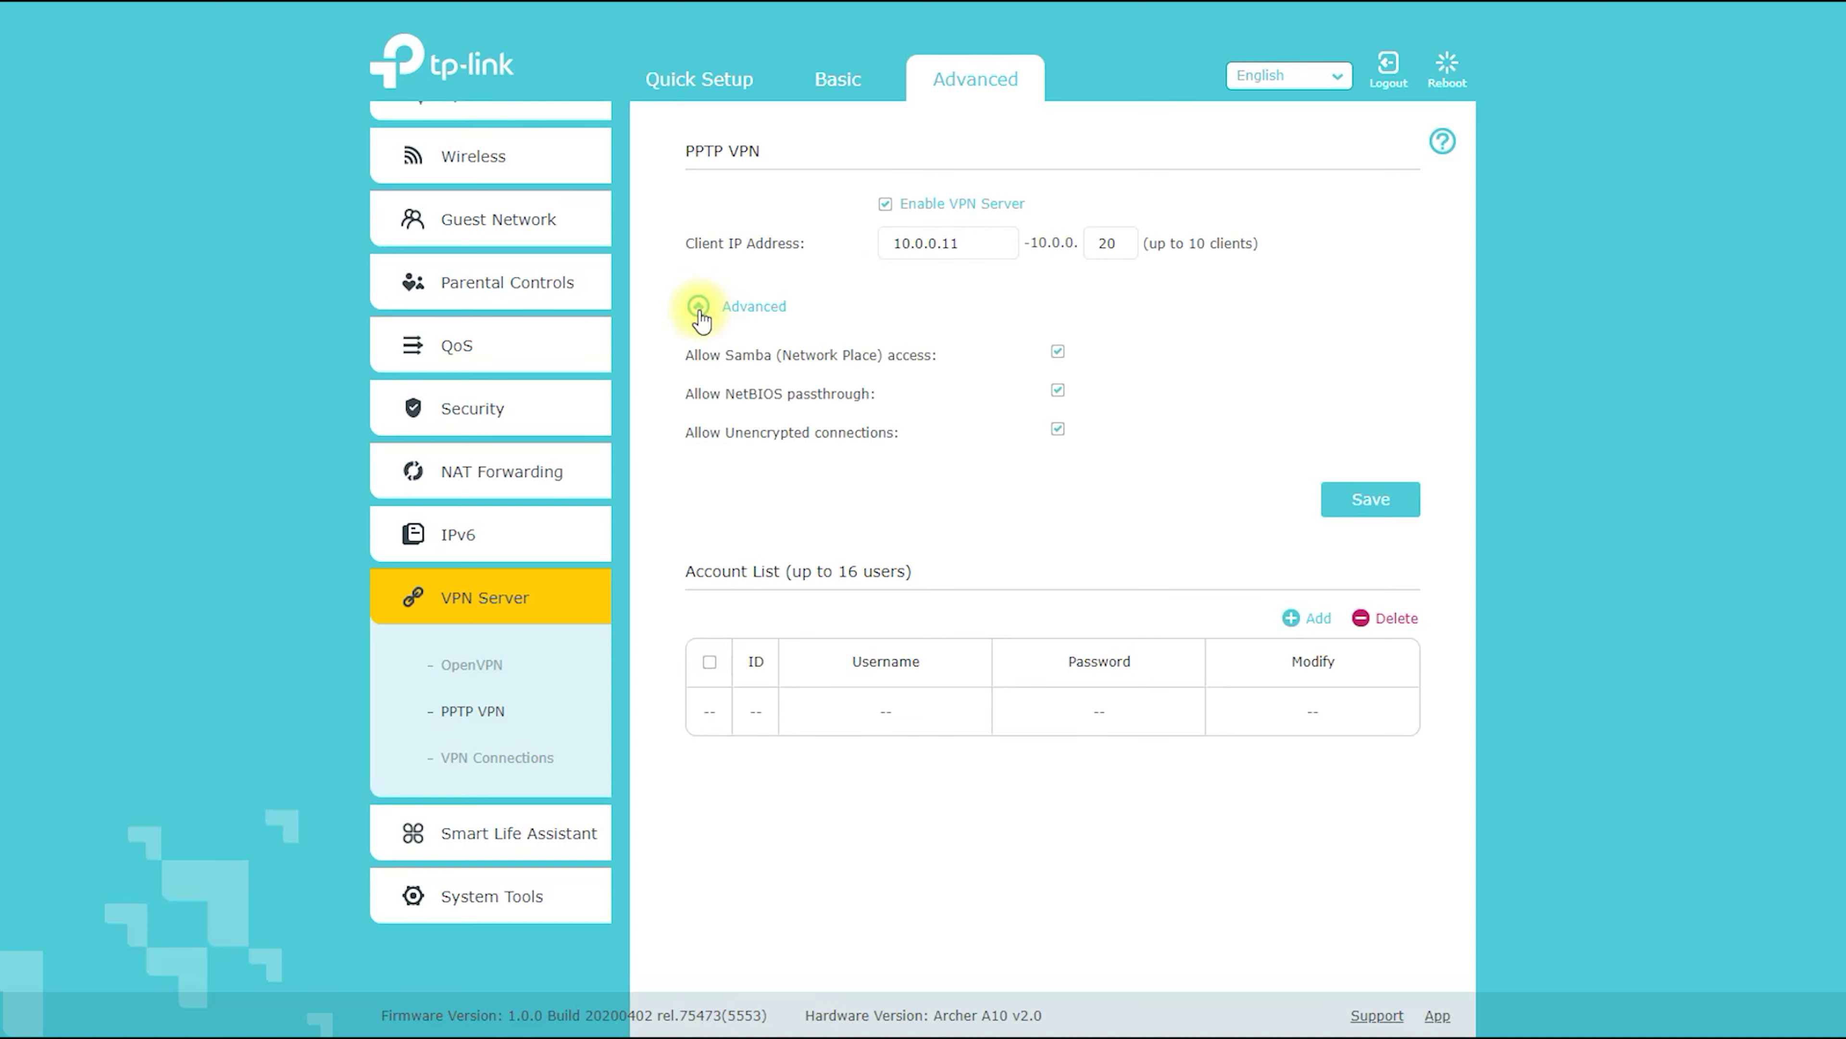
pyautogui.click(1321, 624)
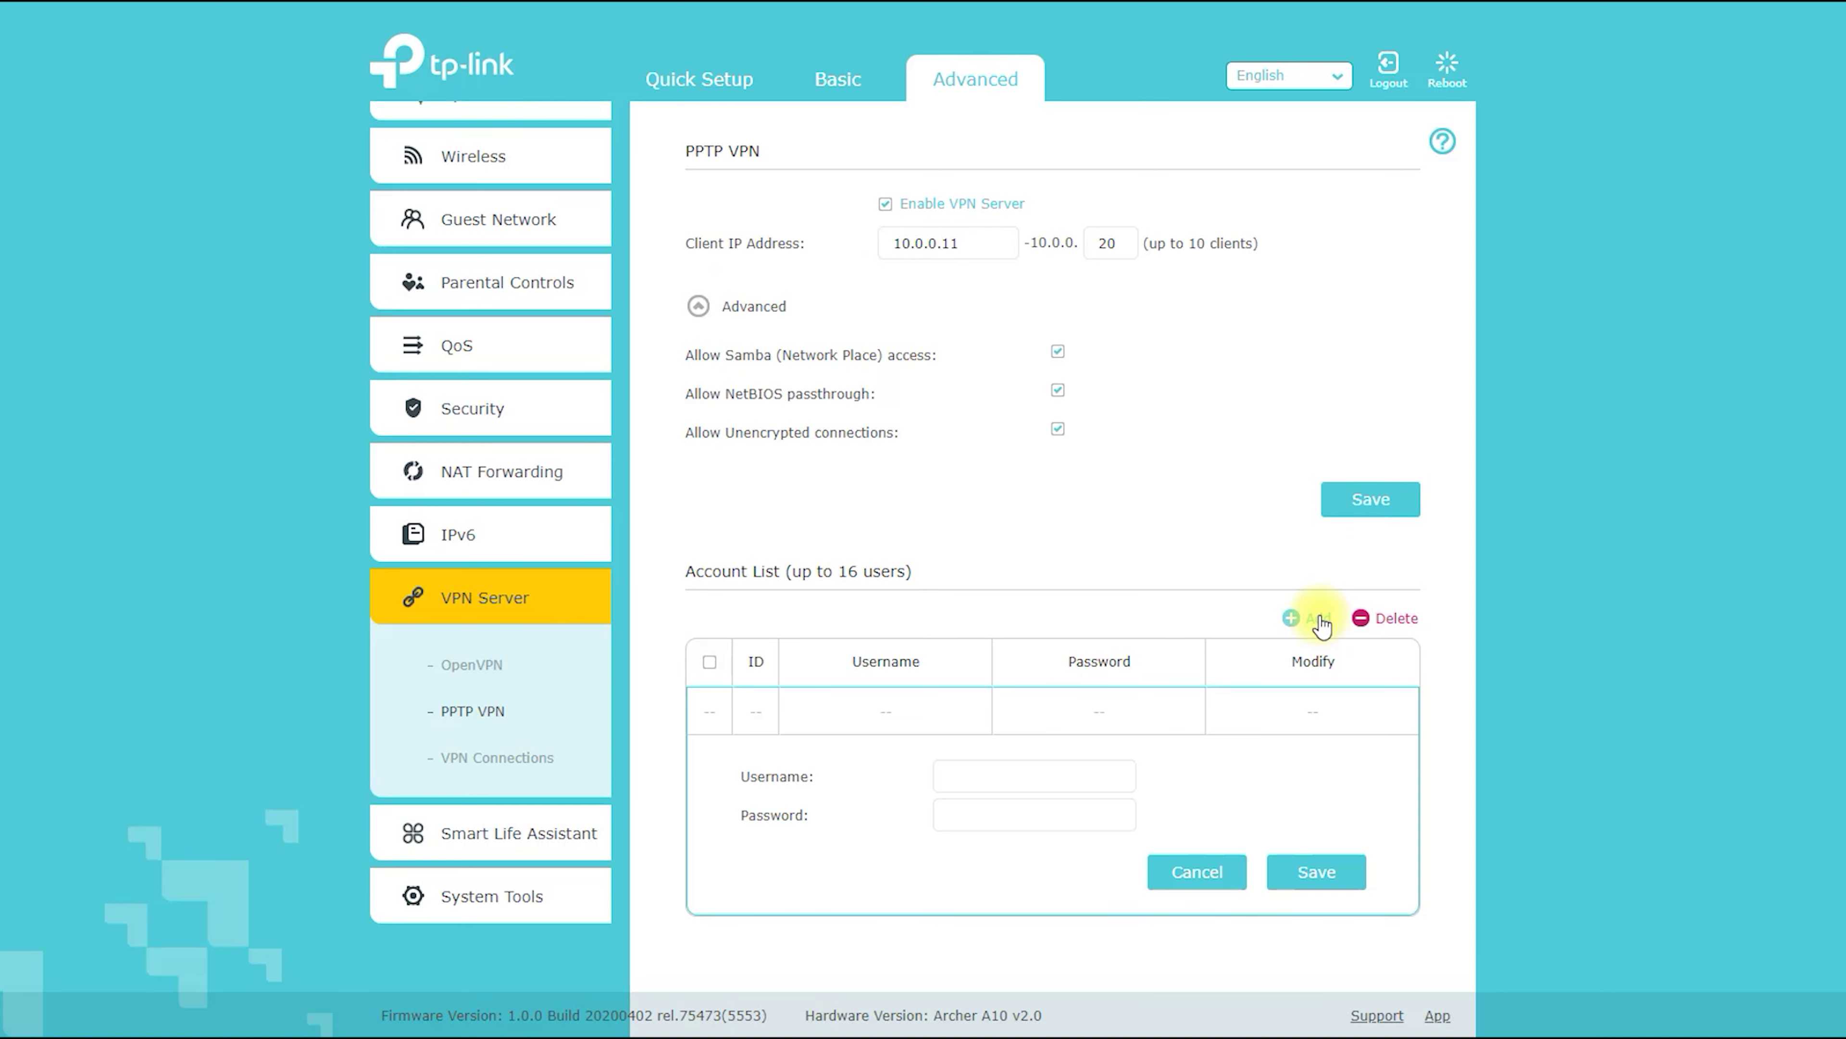
pyautogui.click(981, 778)
pyautogui.click(946, 811)
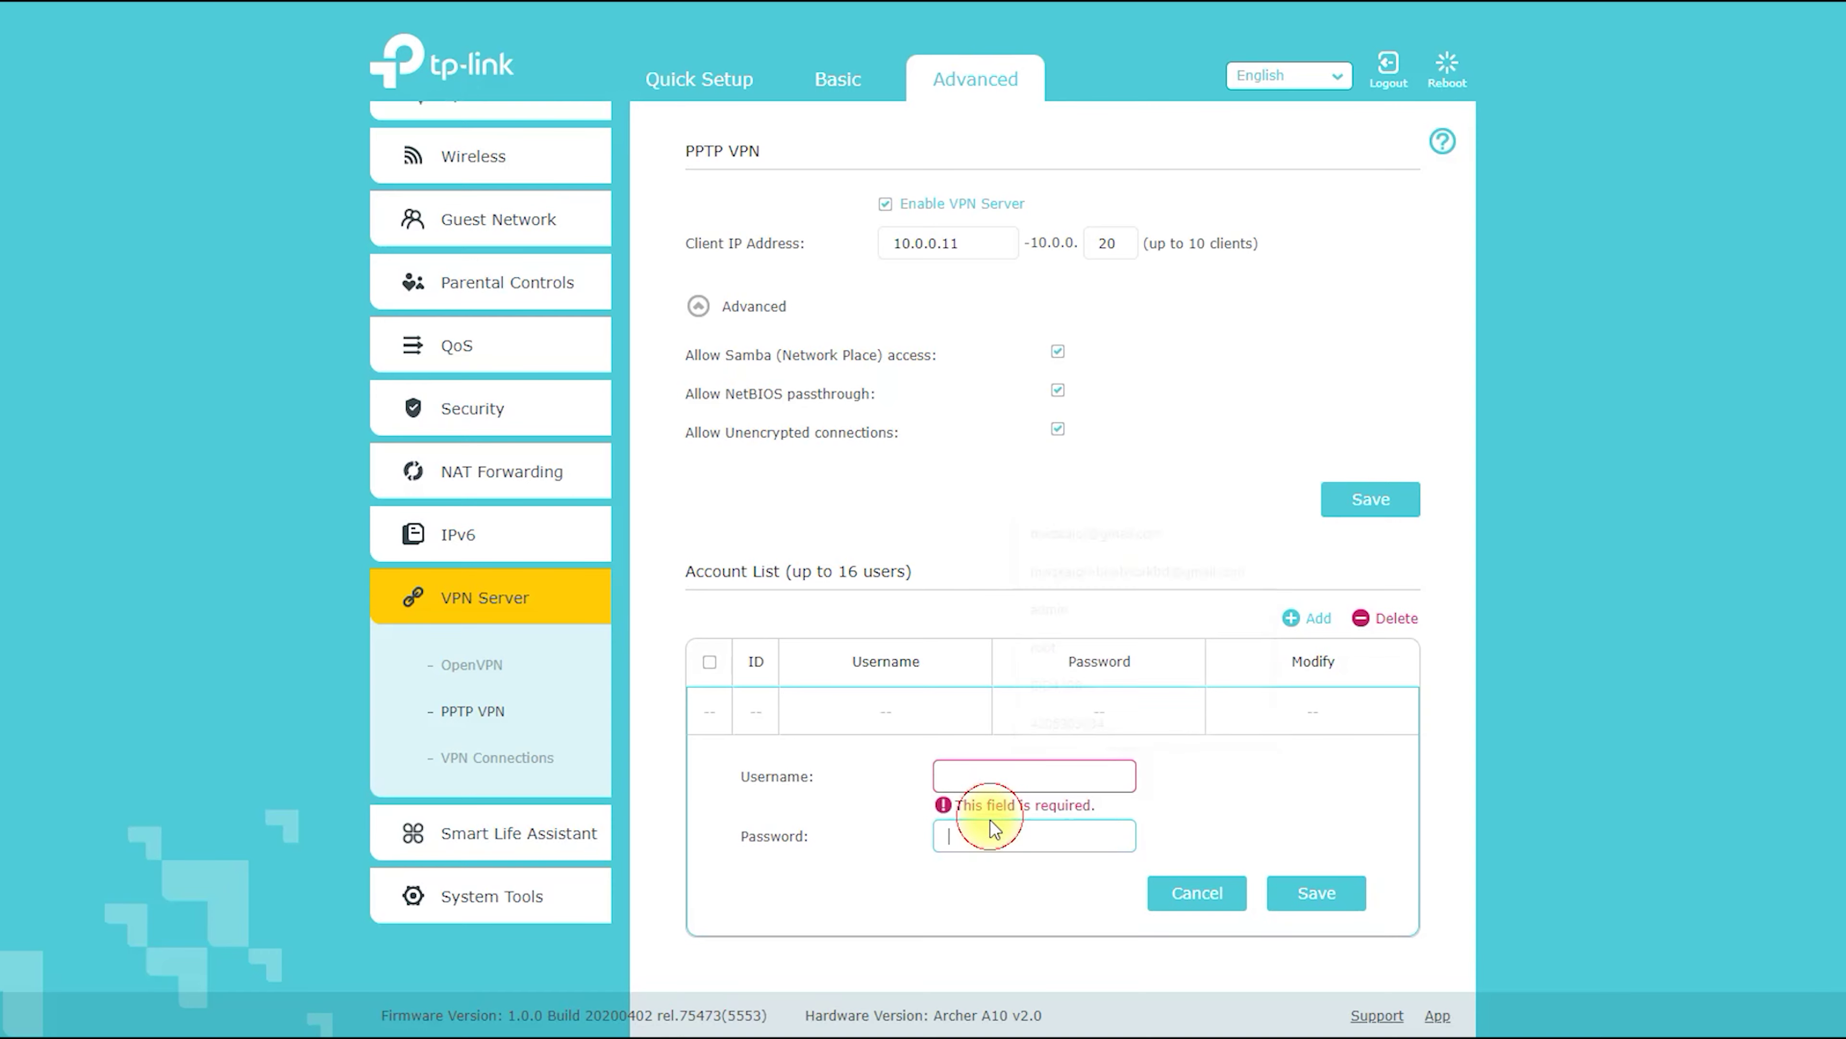
pyautogui.click(530, 760)
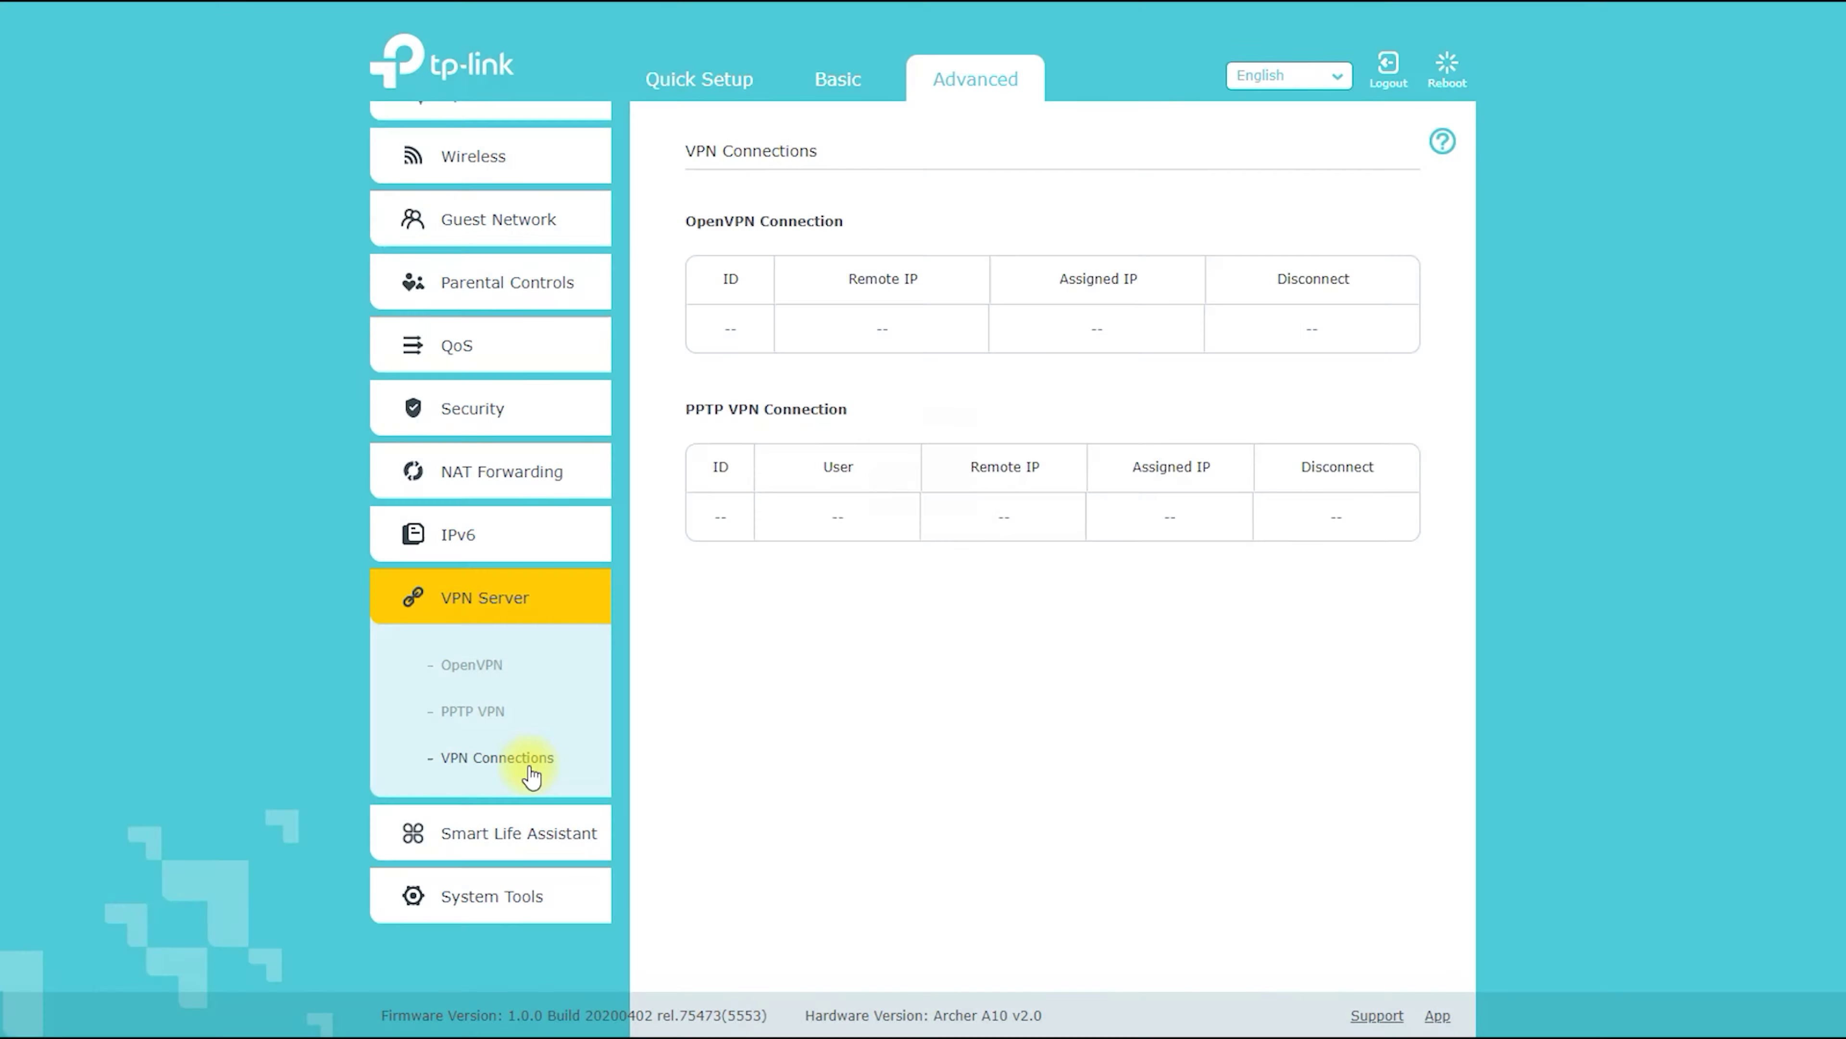
pyautogui.click(527, 844)
# View the Alexa setup page and the System Tools Time Settings, then go to LED Control.
pyautogui.click(466, 825)
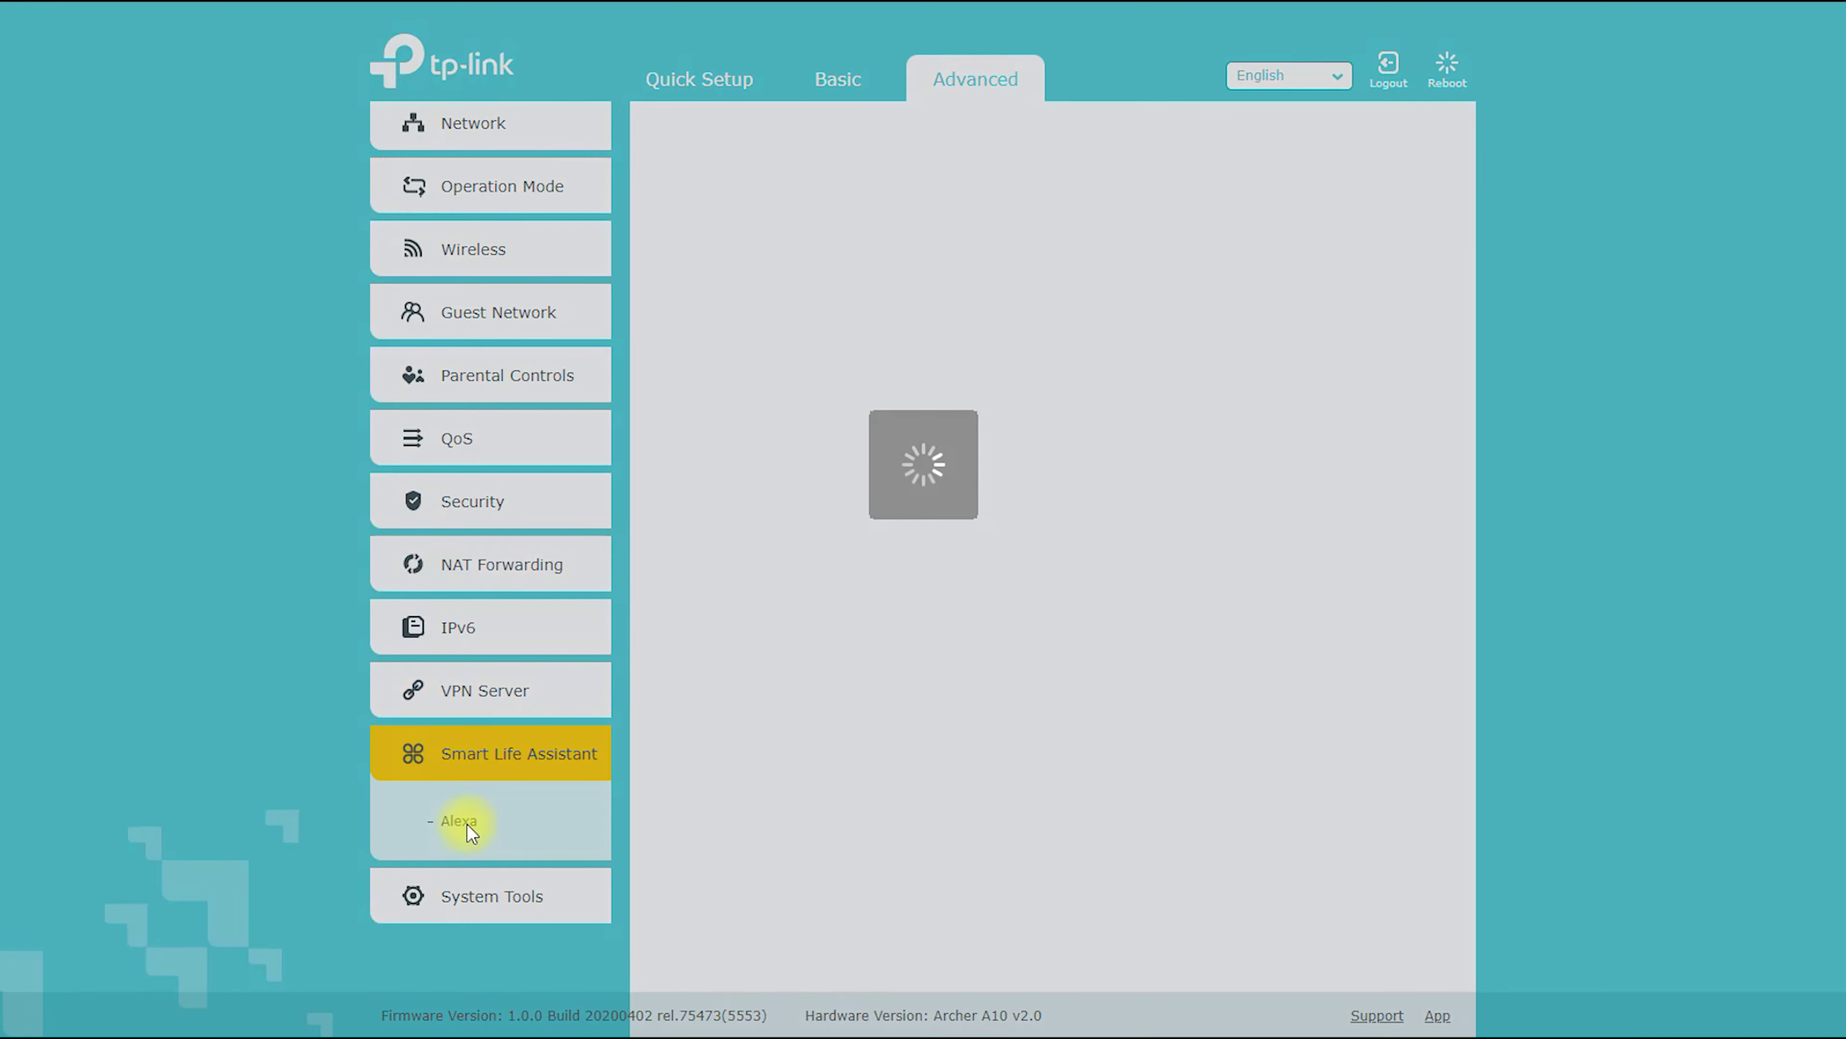
pyautogui.scroll(-1, 663, 748)
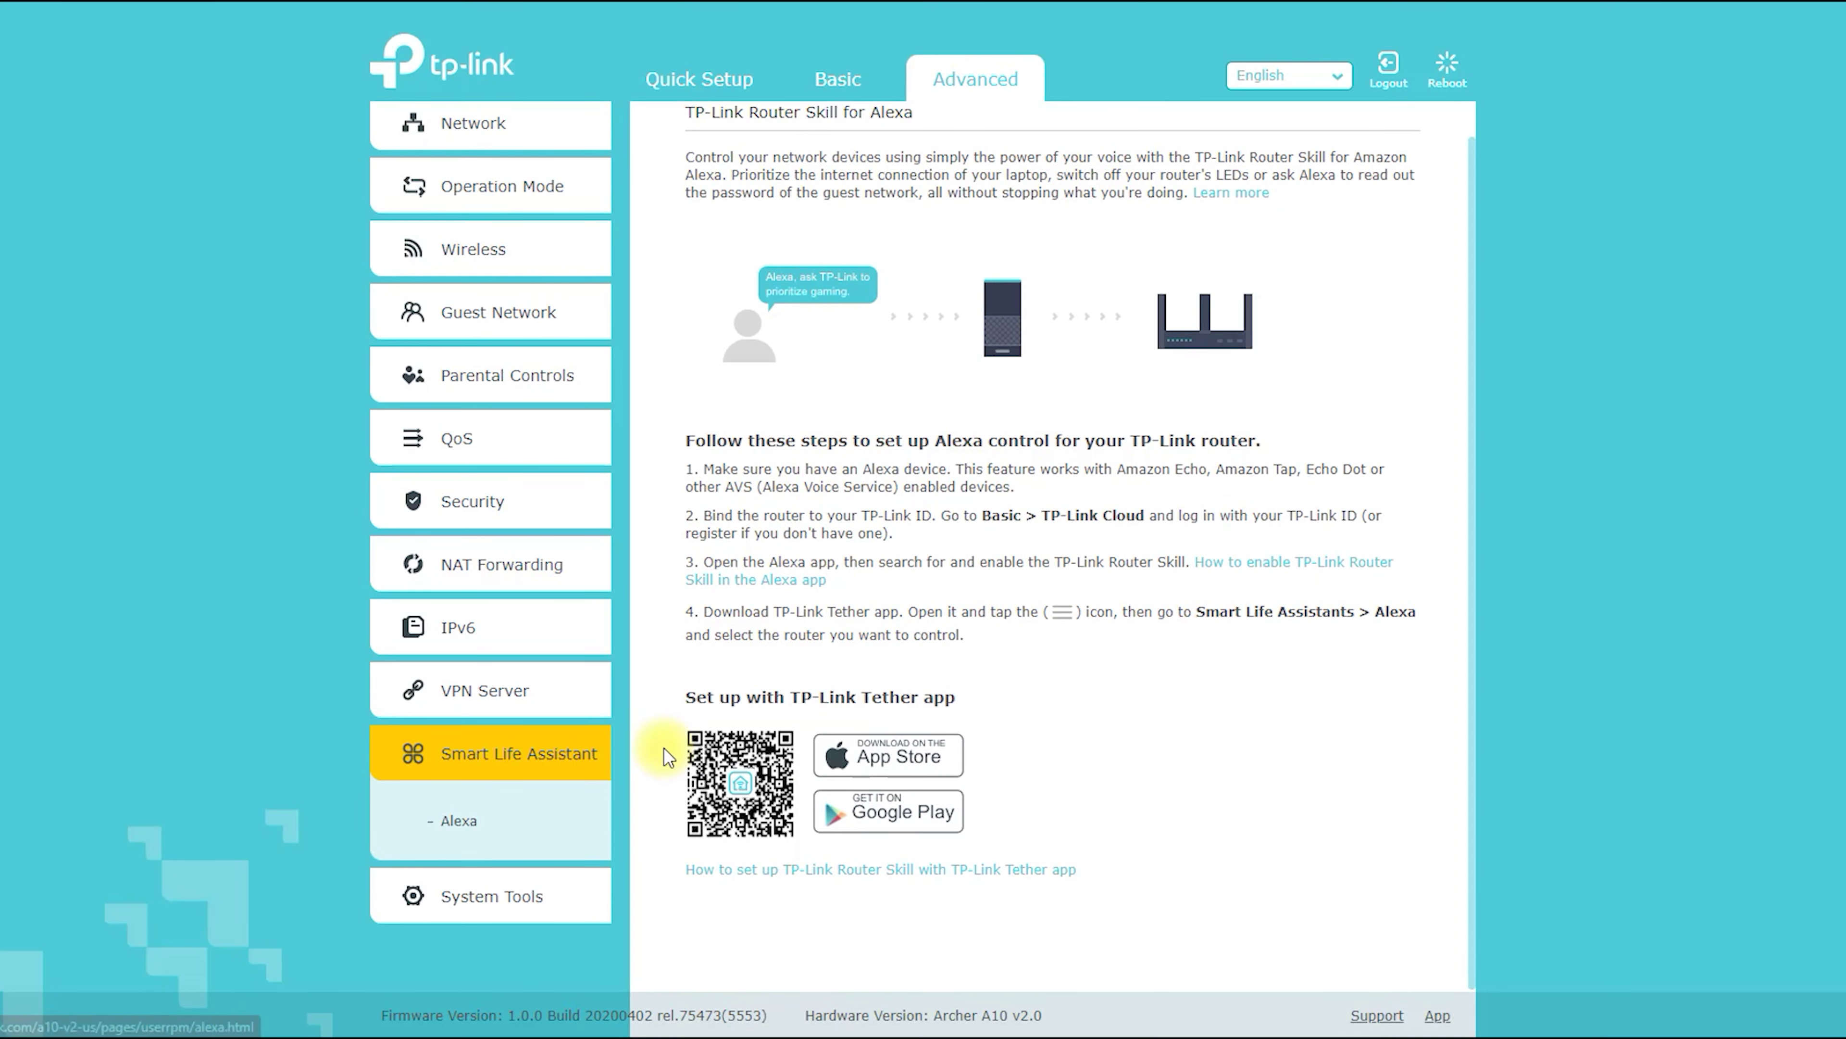
pyautogui.click(492, 897)
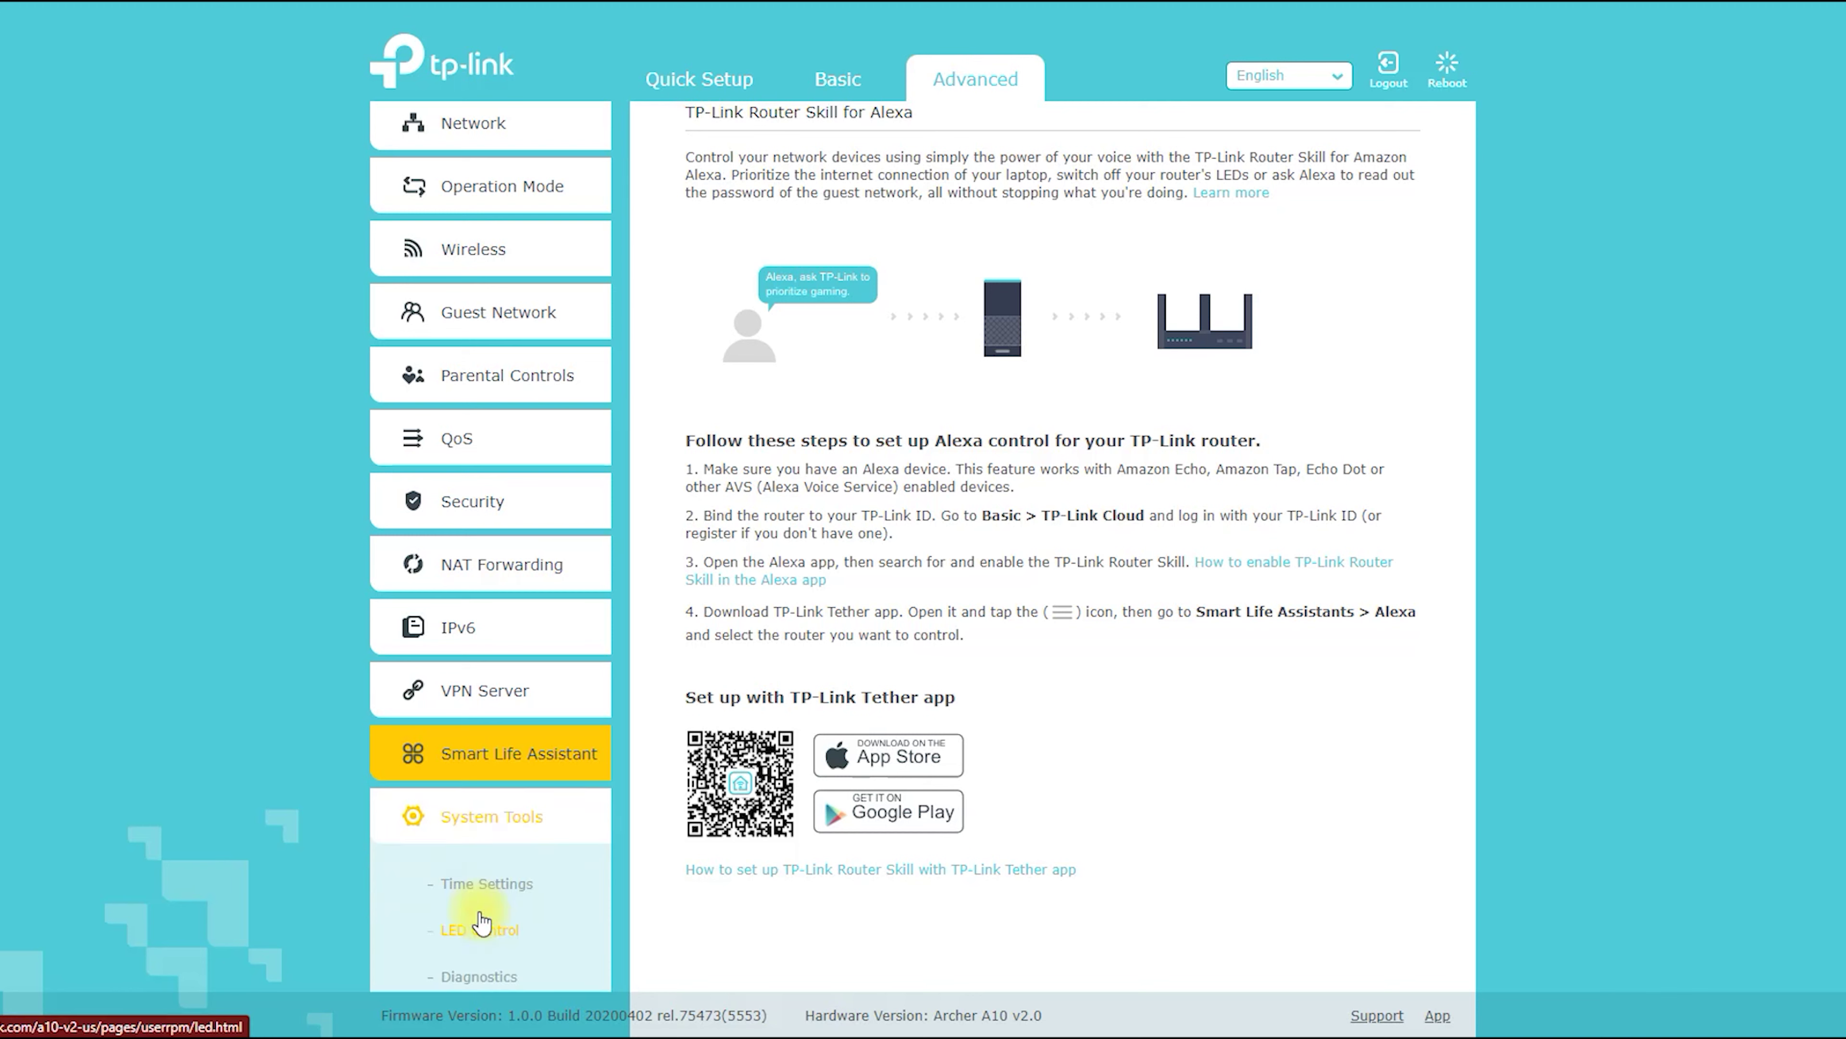
pyautogui.scroll(-6, 502, 822)
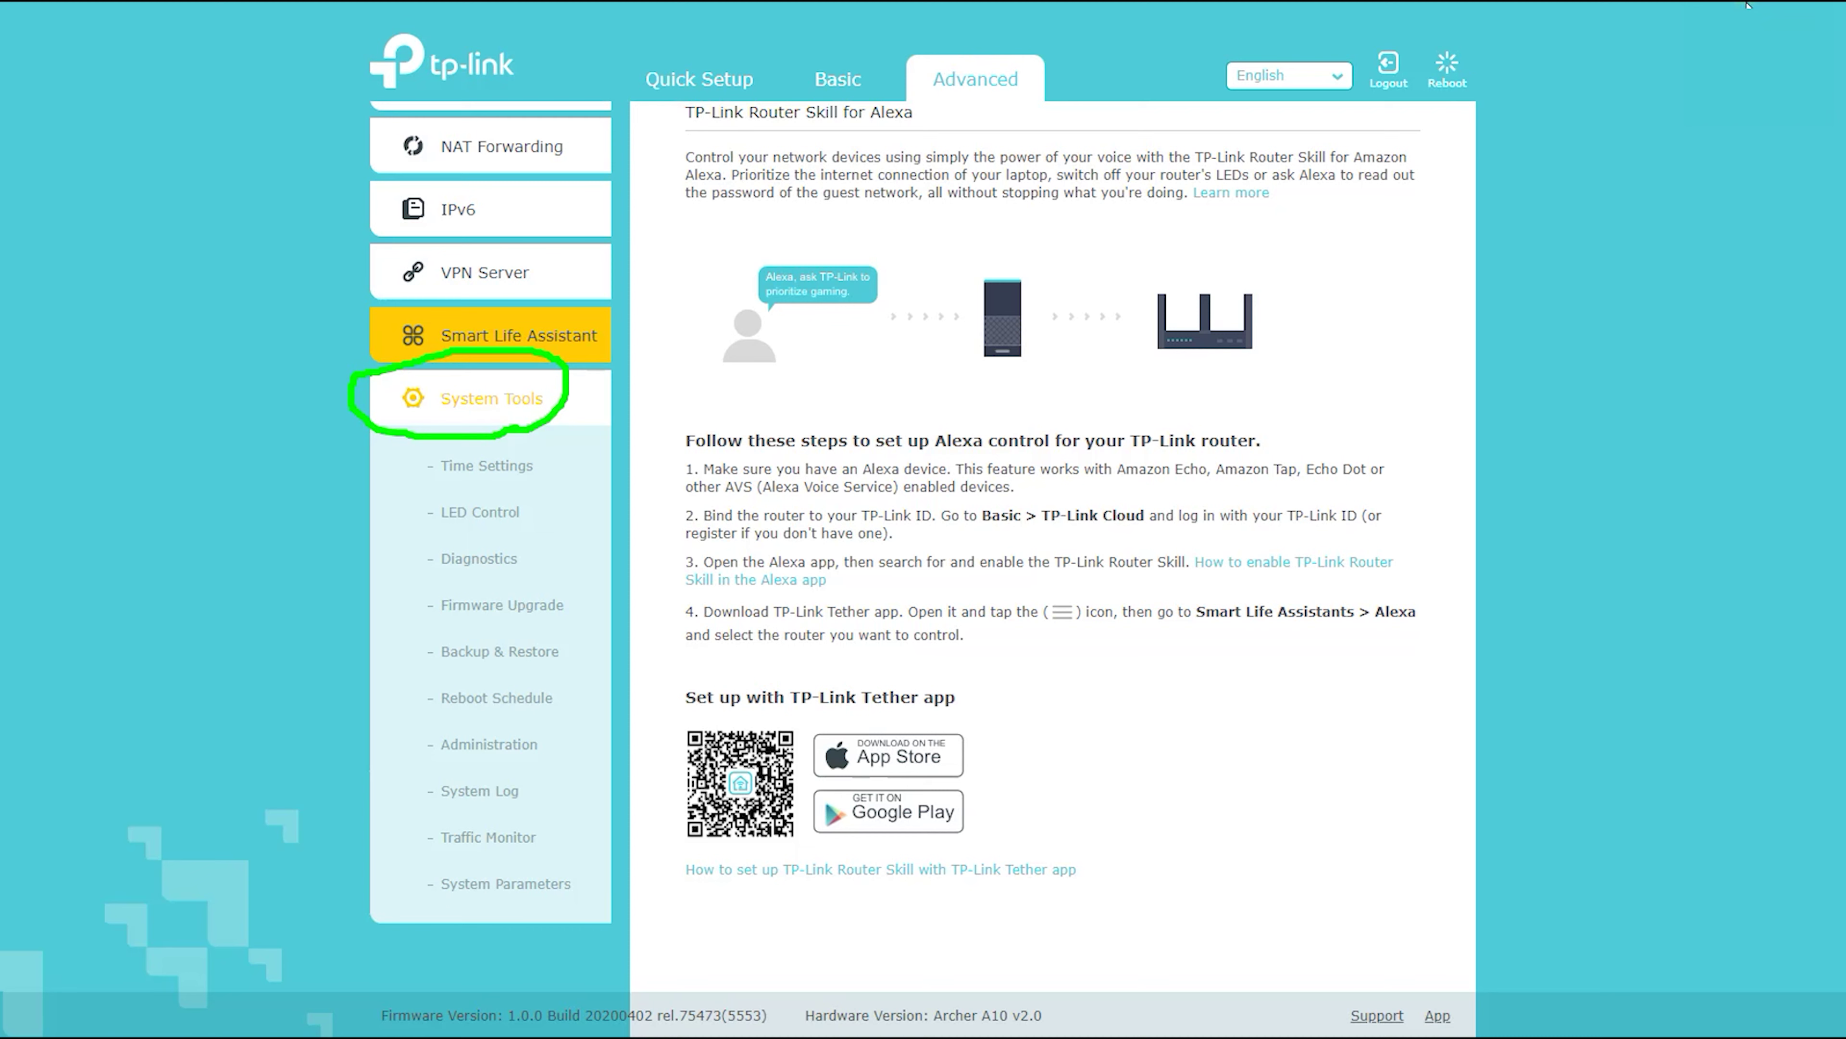
pyautogui.click(492, 465)
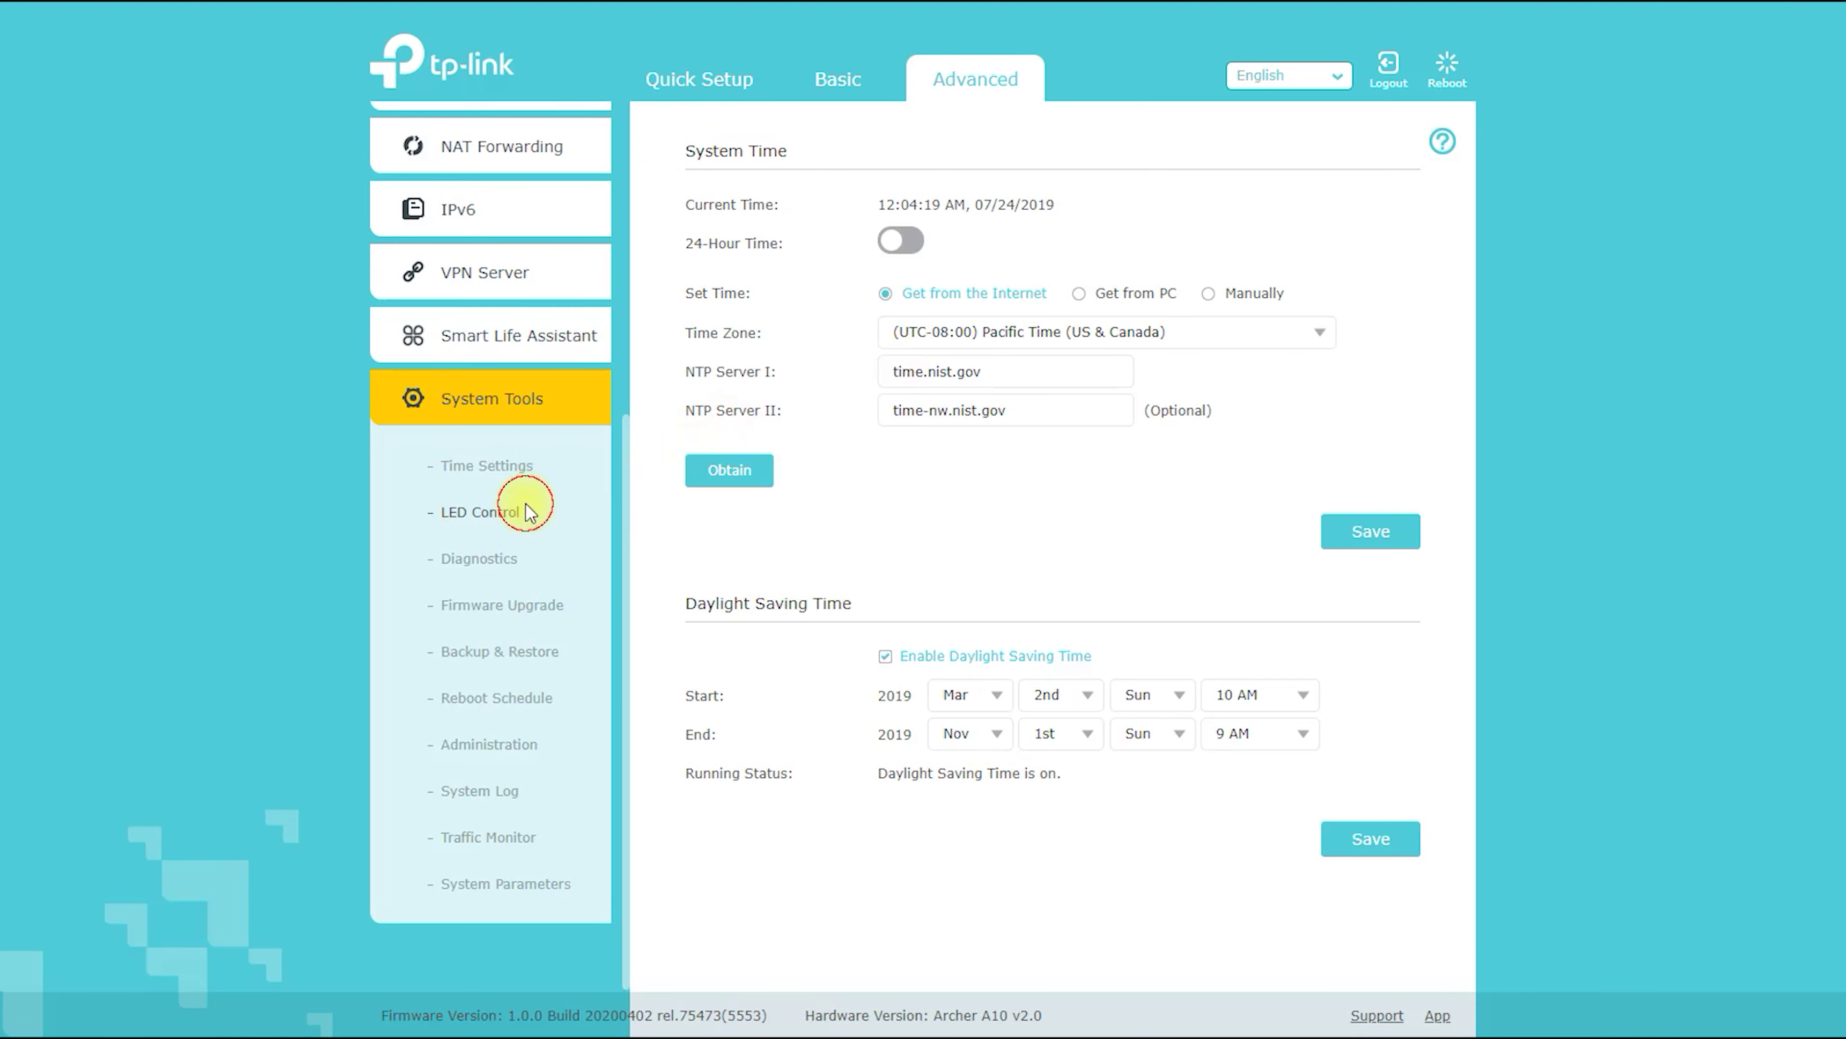
pyautogui.click(509, 511)
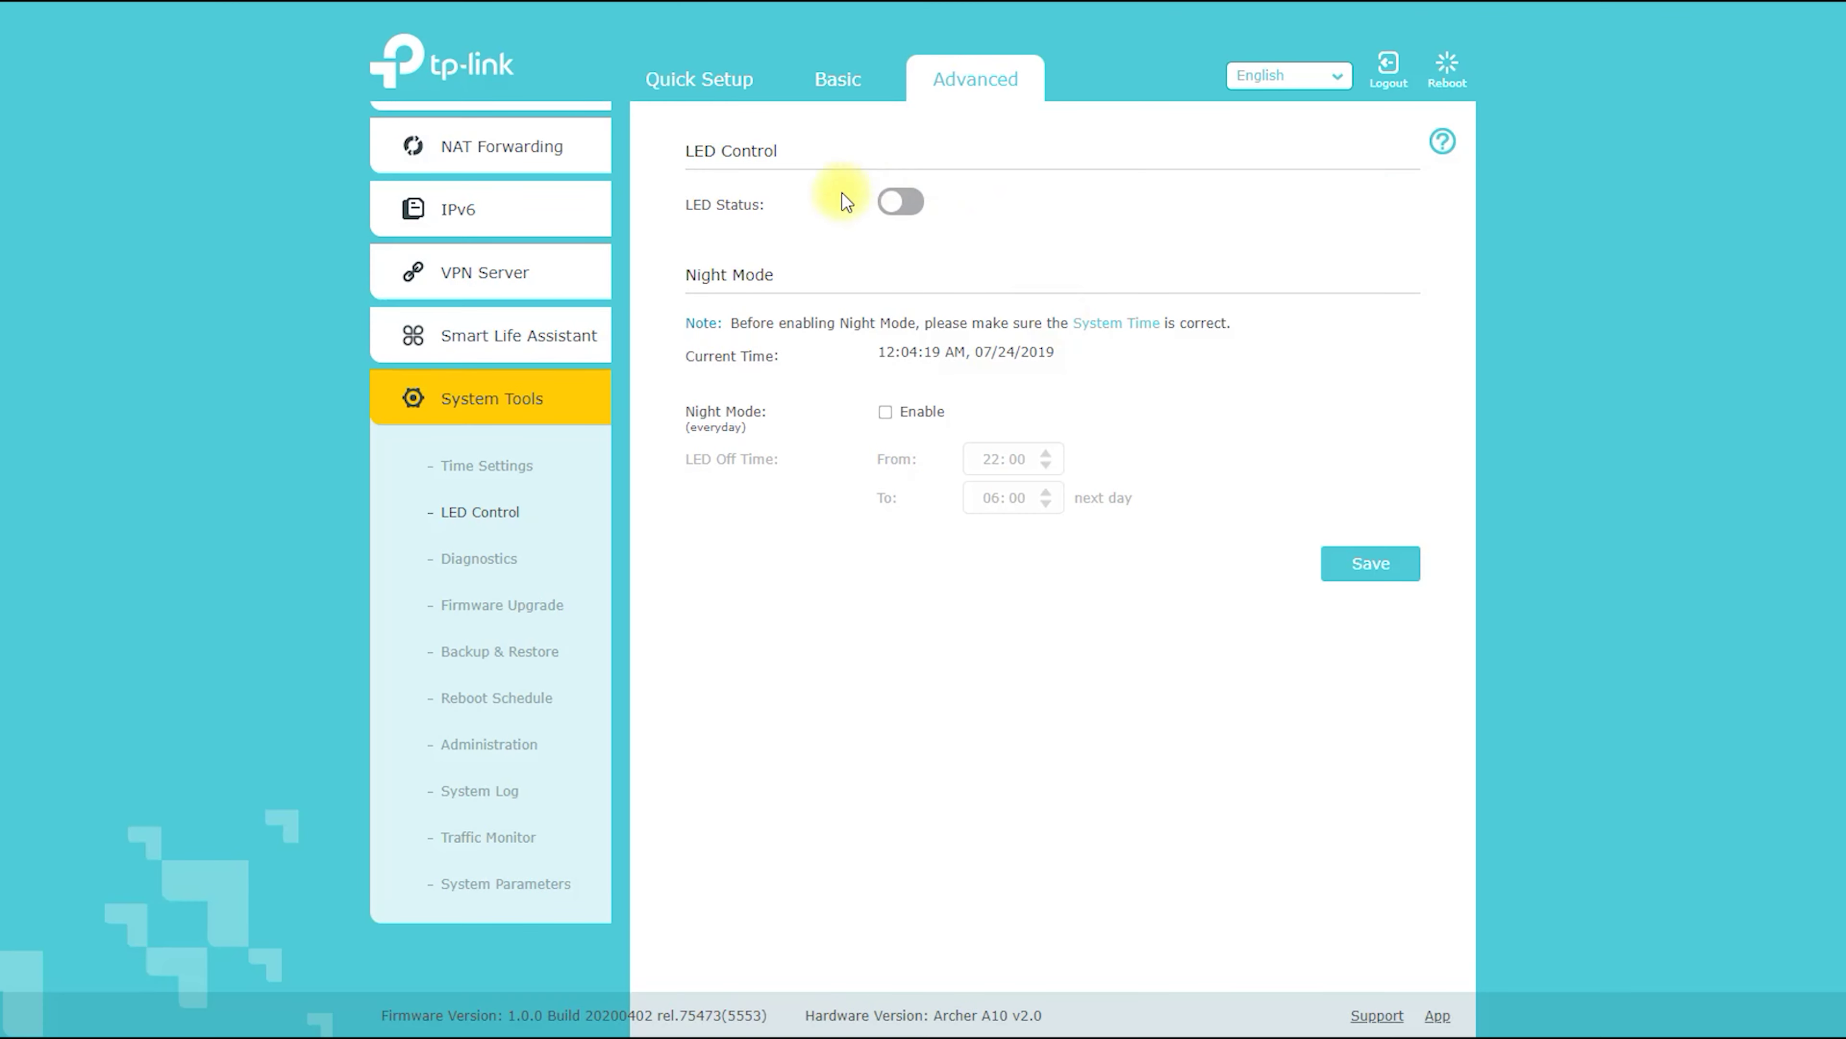
# Check Diagnostics, then review Firmware Upgrade showing version 1.0.0 Build 20200402 rel.75473.
pyautogui.click(484, 555)
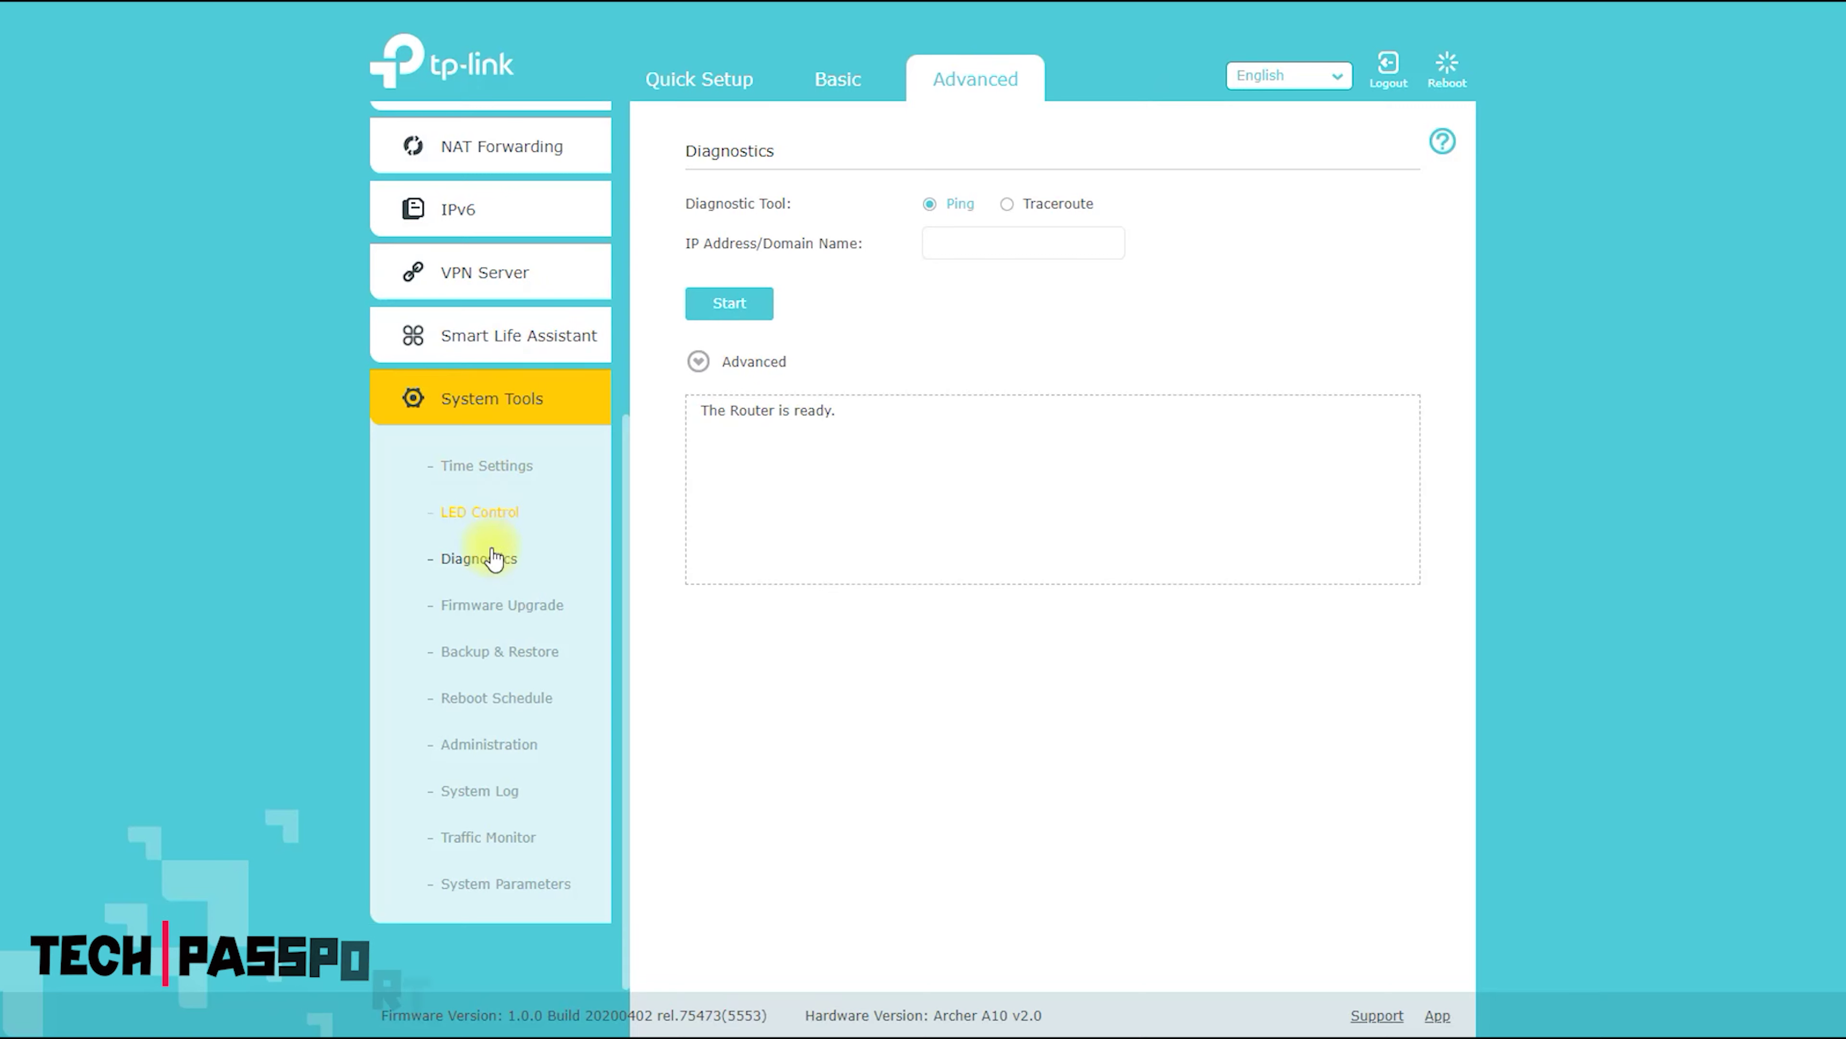
pyautogui.click(504, 609)
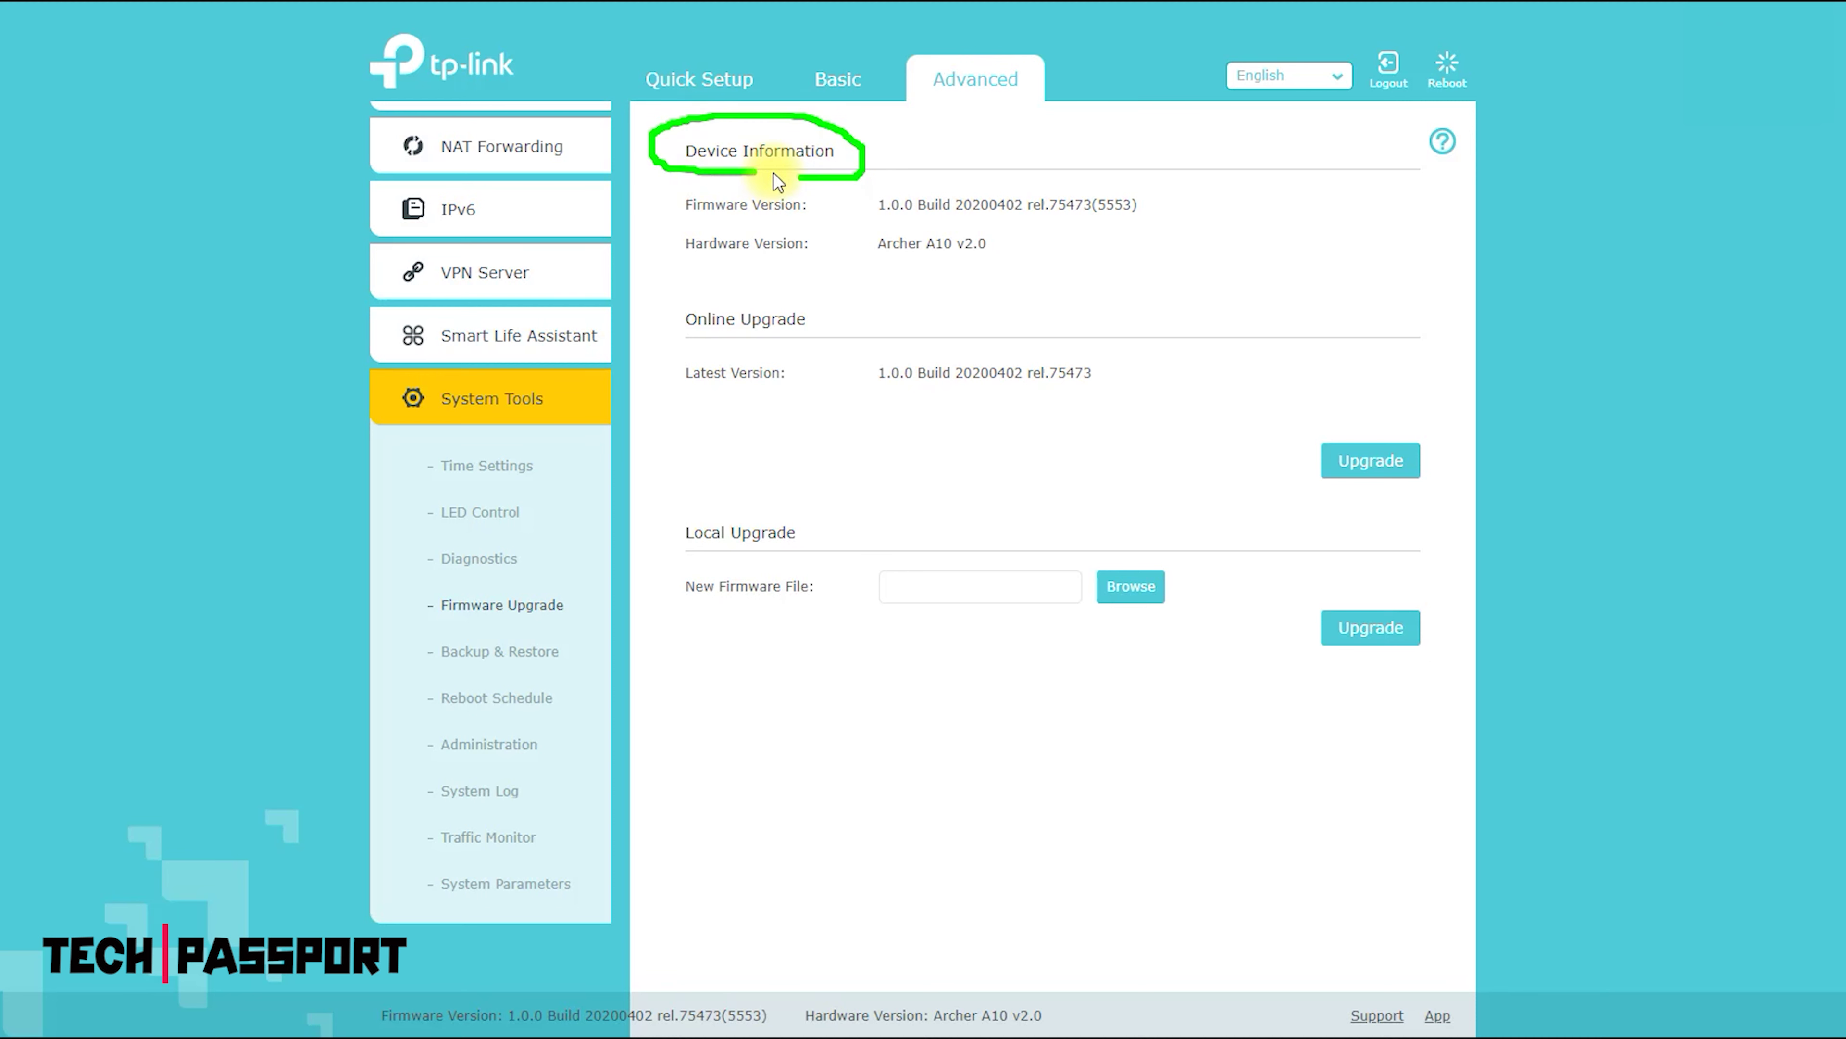
pyautogui.moveTo(829, 314); pyautogui.dragTo(708, 353)
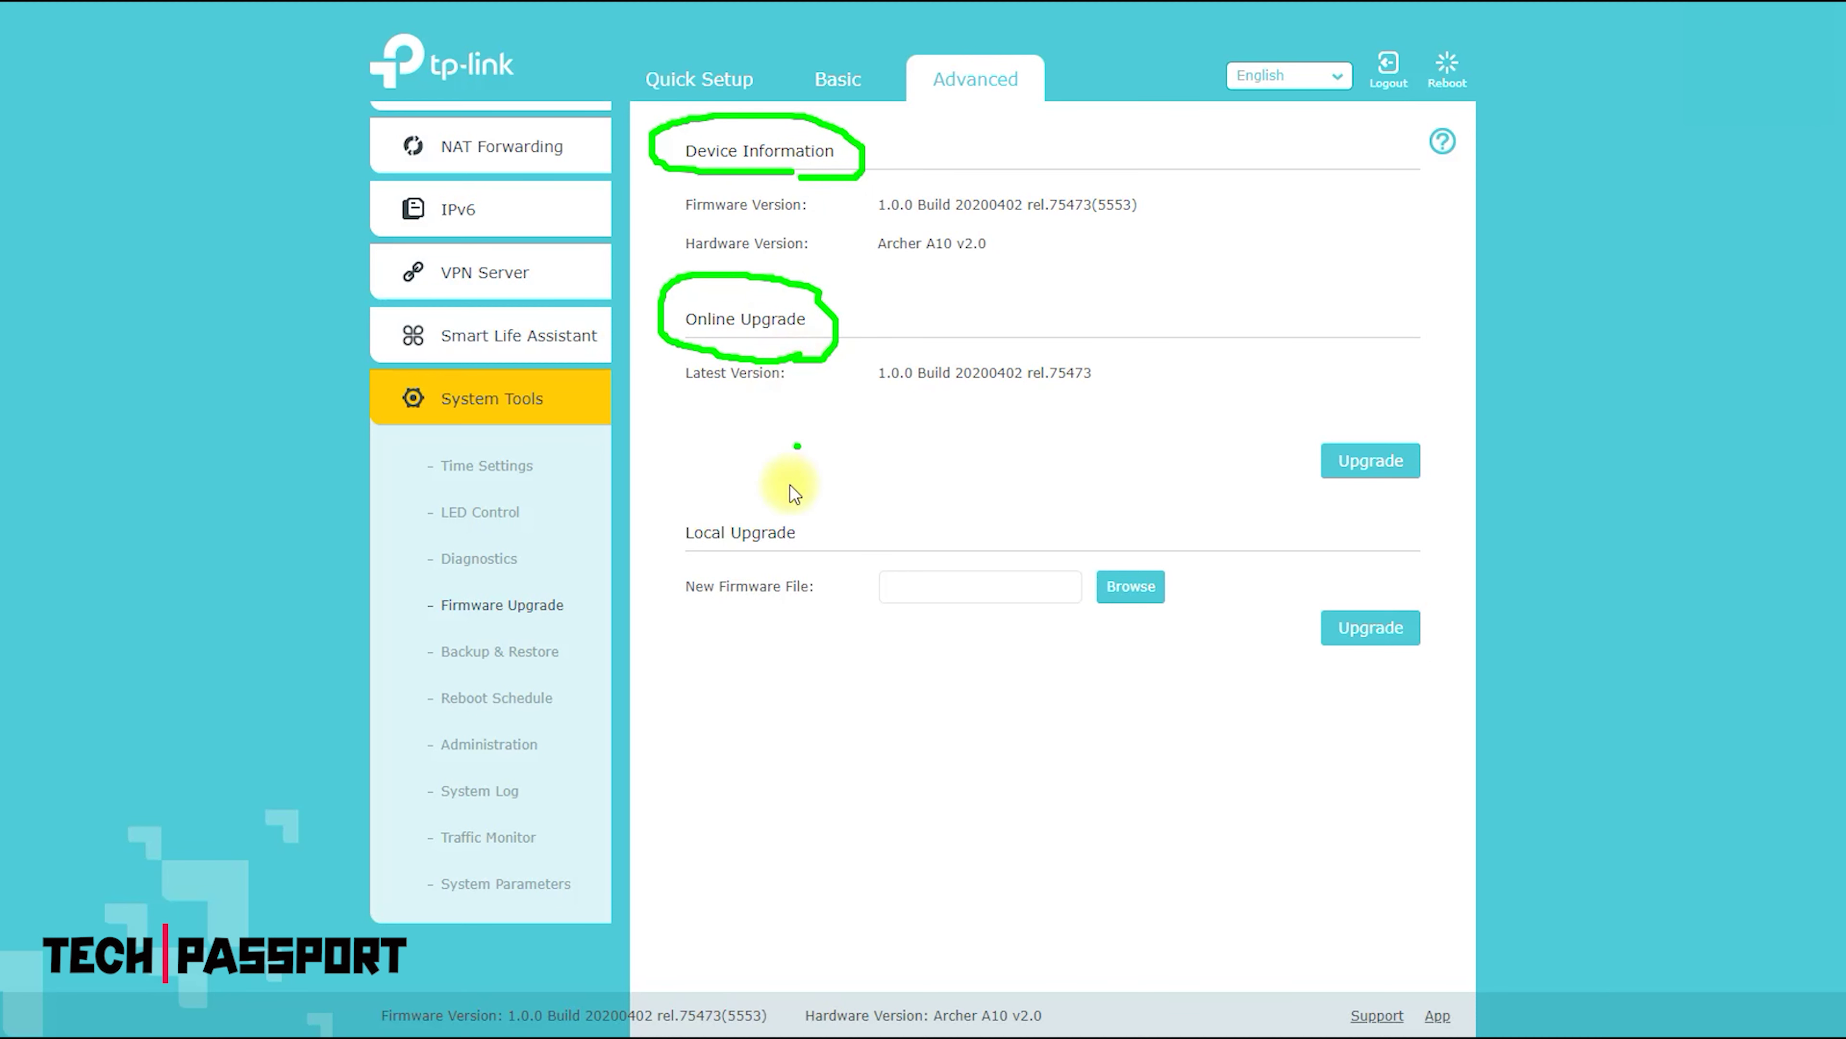
pyautogui.moveTo(794, 495)
pyautogui.mouseDown()
pyautogui.moveTo(811, 535)
pyautogui.moveTo(723, 574)
pyautogui.mouseUp()
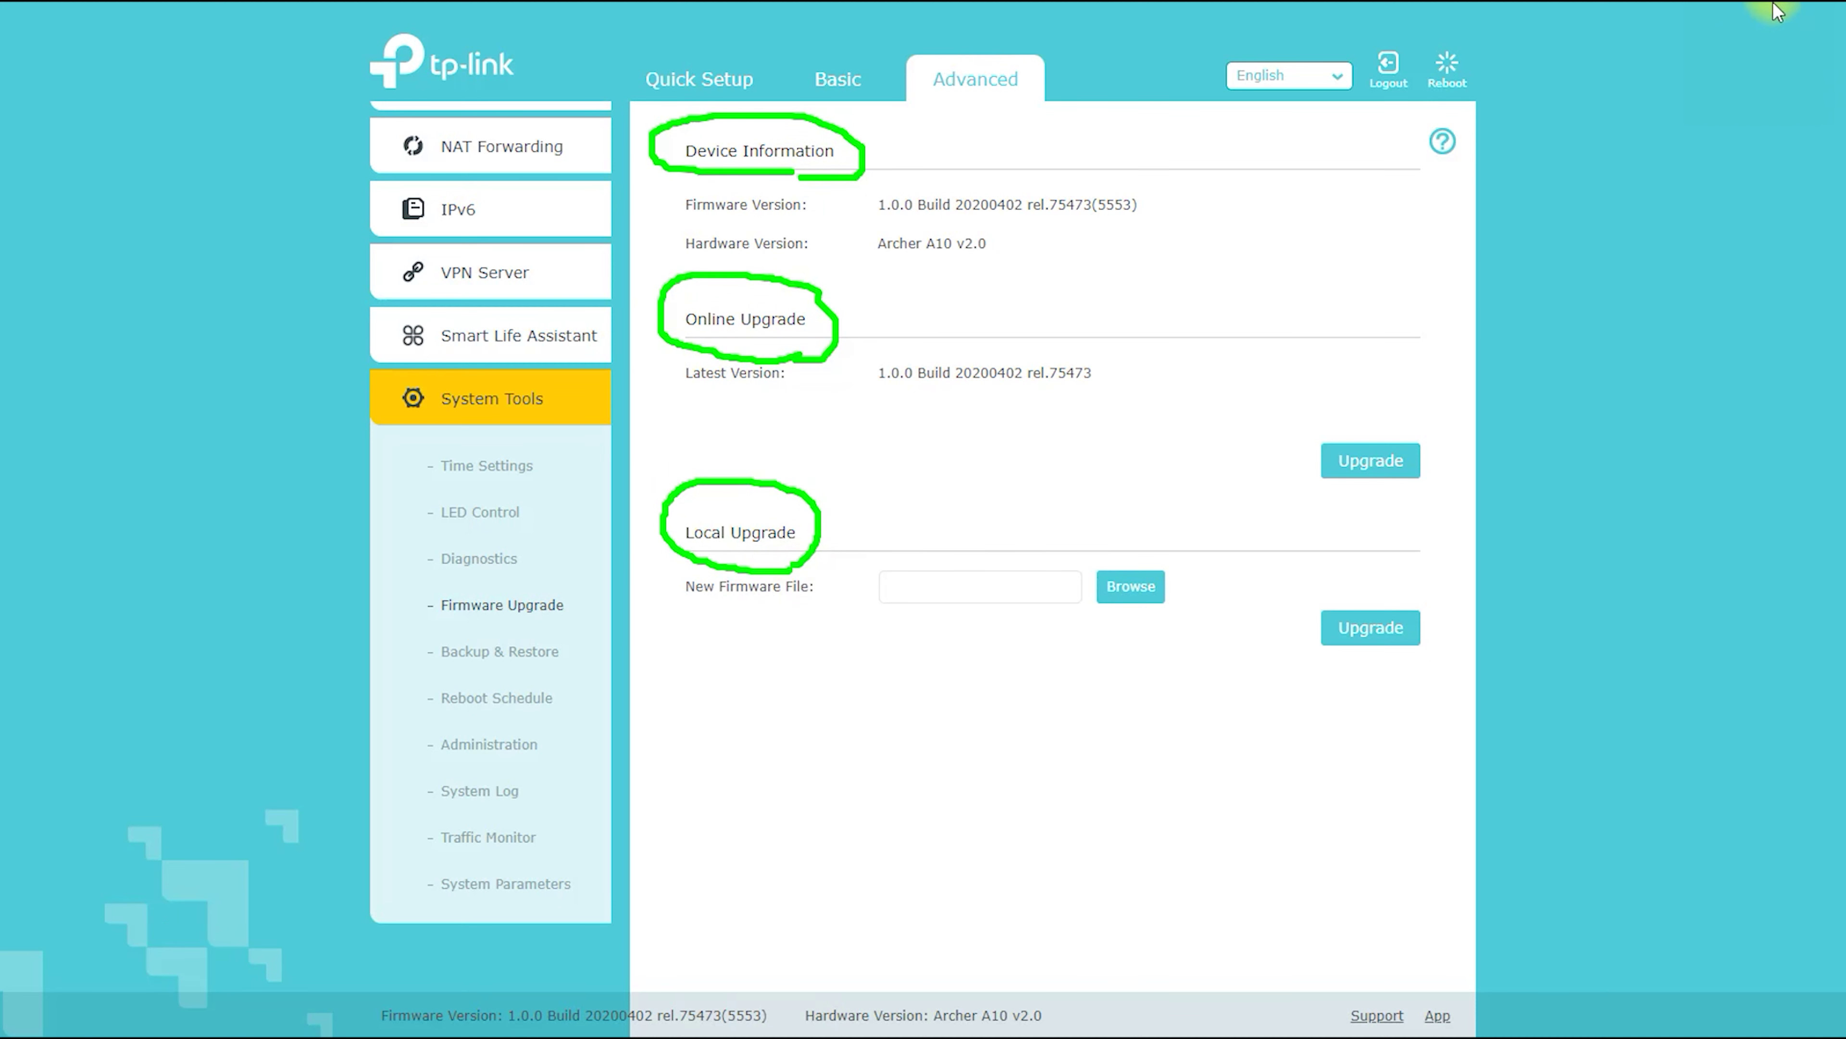
# Review Backup & Restore and the weekly Tuesday 03:00 Reboot Schedule, then go to Administration.
pyautogui.click(480, 651)
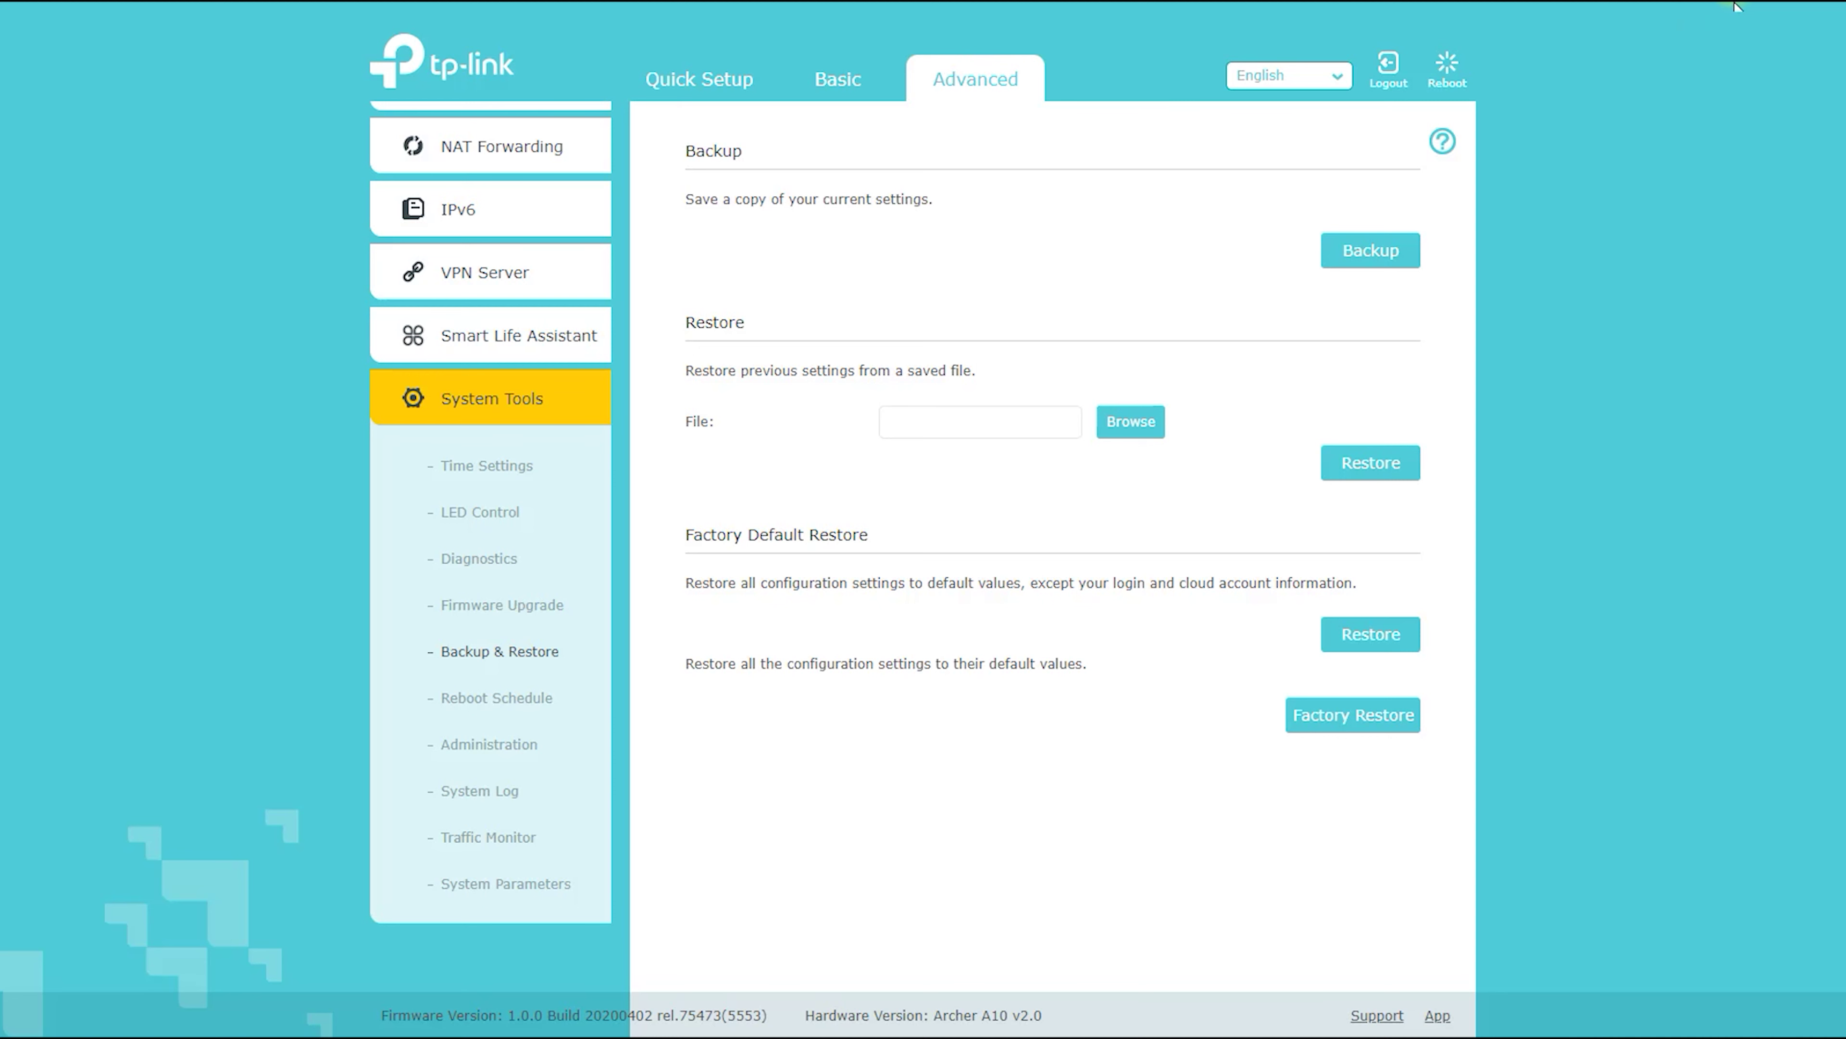
pyautogui.moveTo(748, 182); pyautogui.dragTo(726, 120)
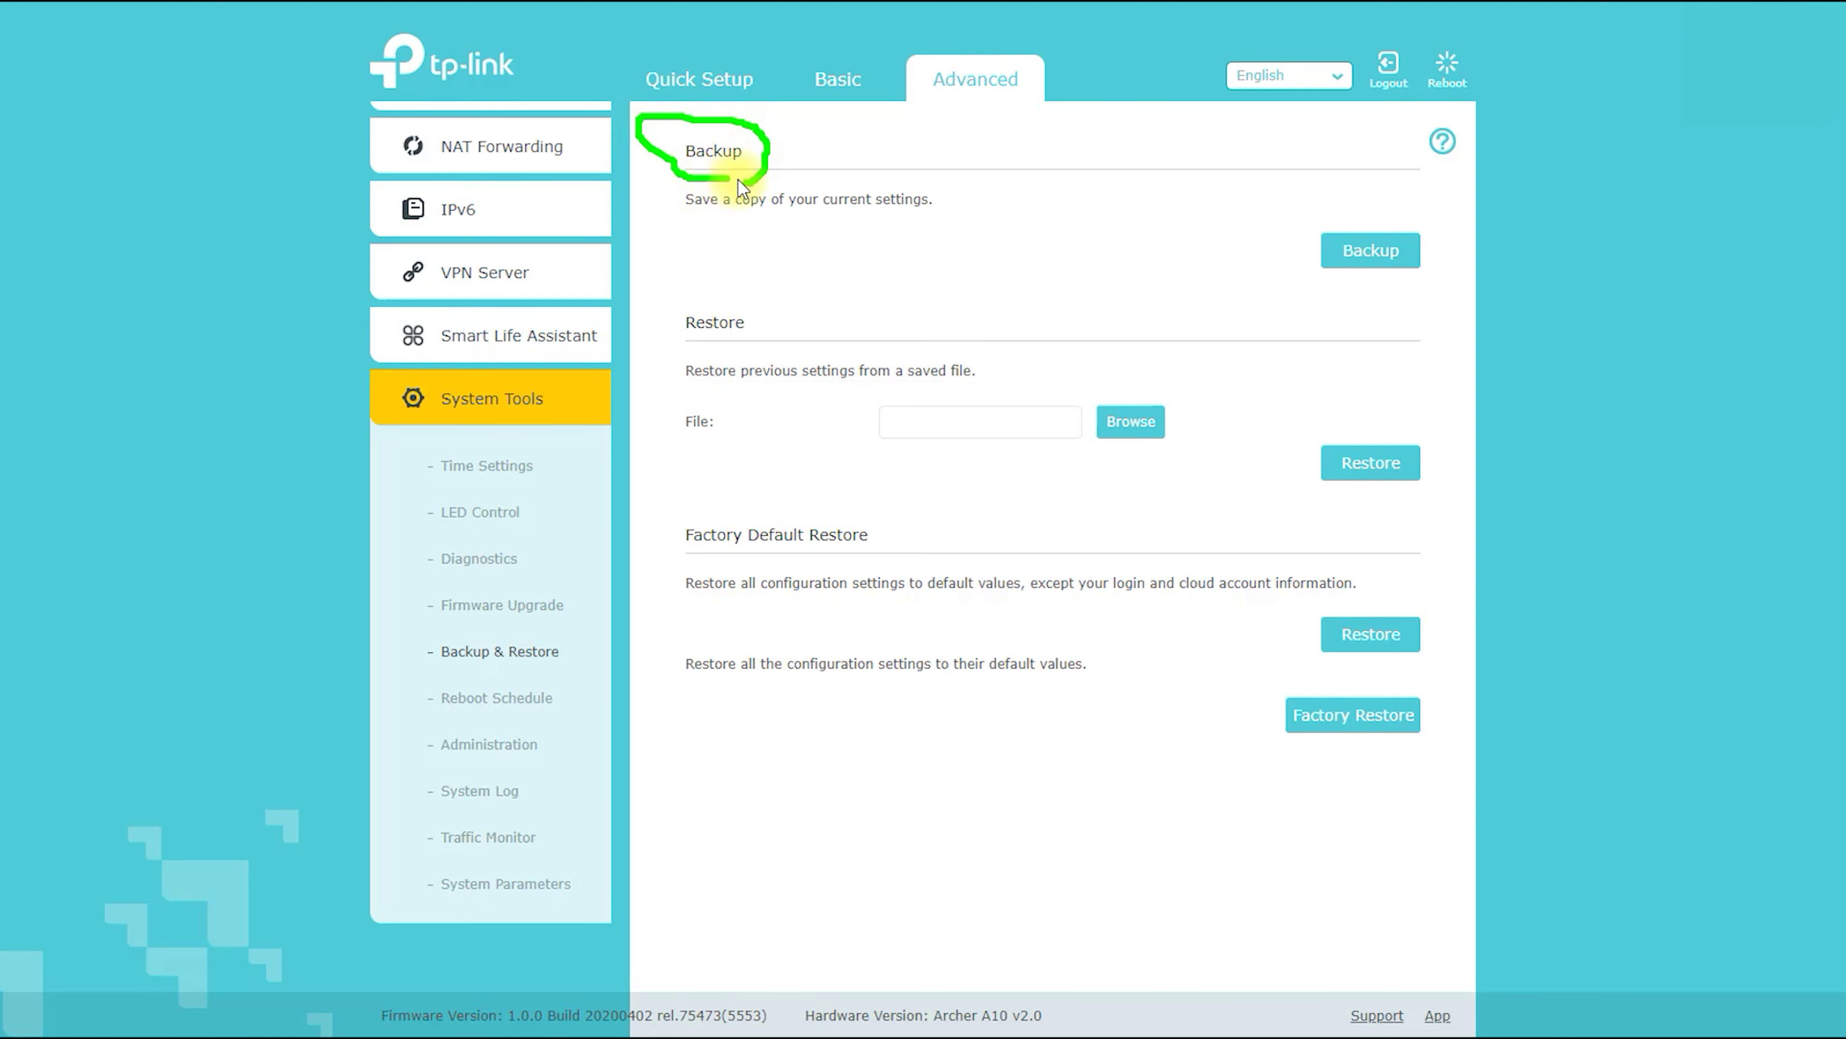
pyautogui.moveTo(752, 336); pyautogui.dragTo(675, 315)
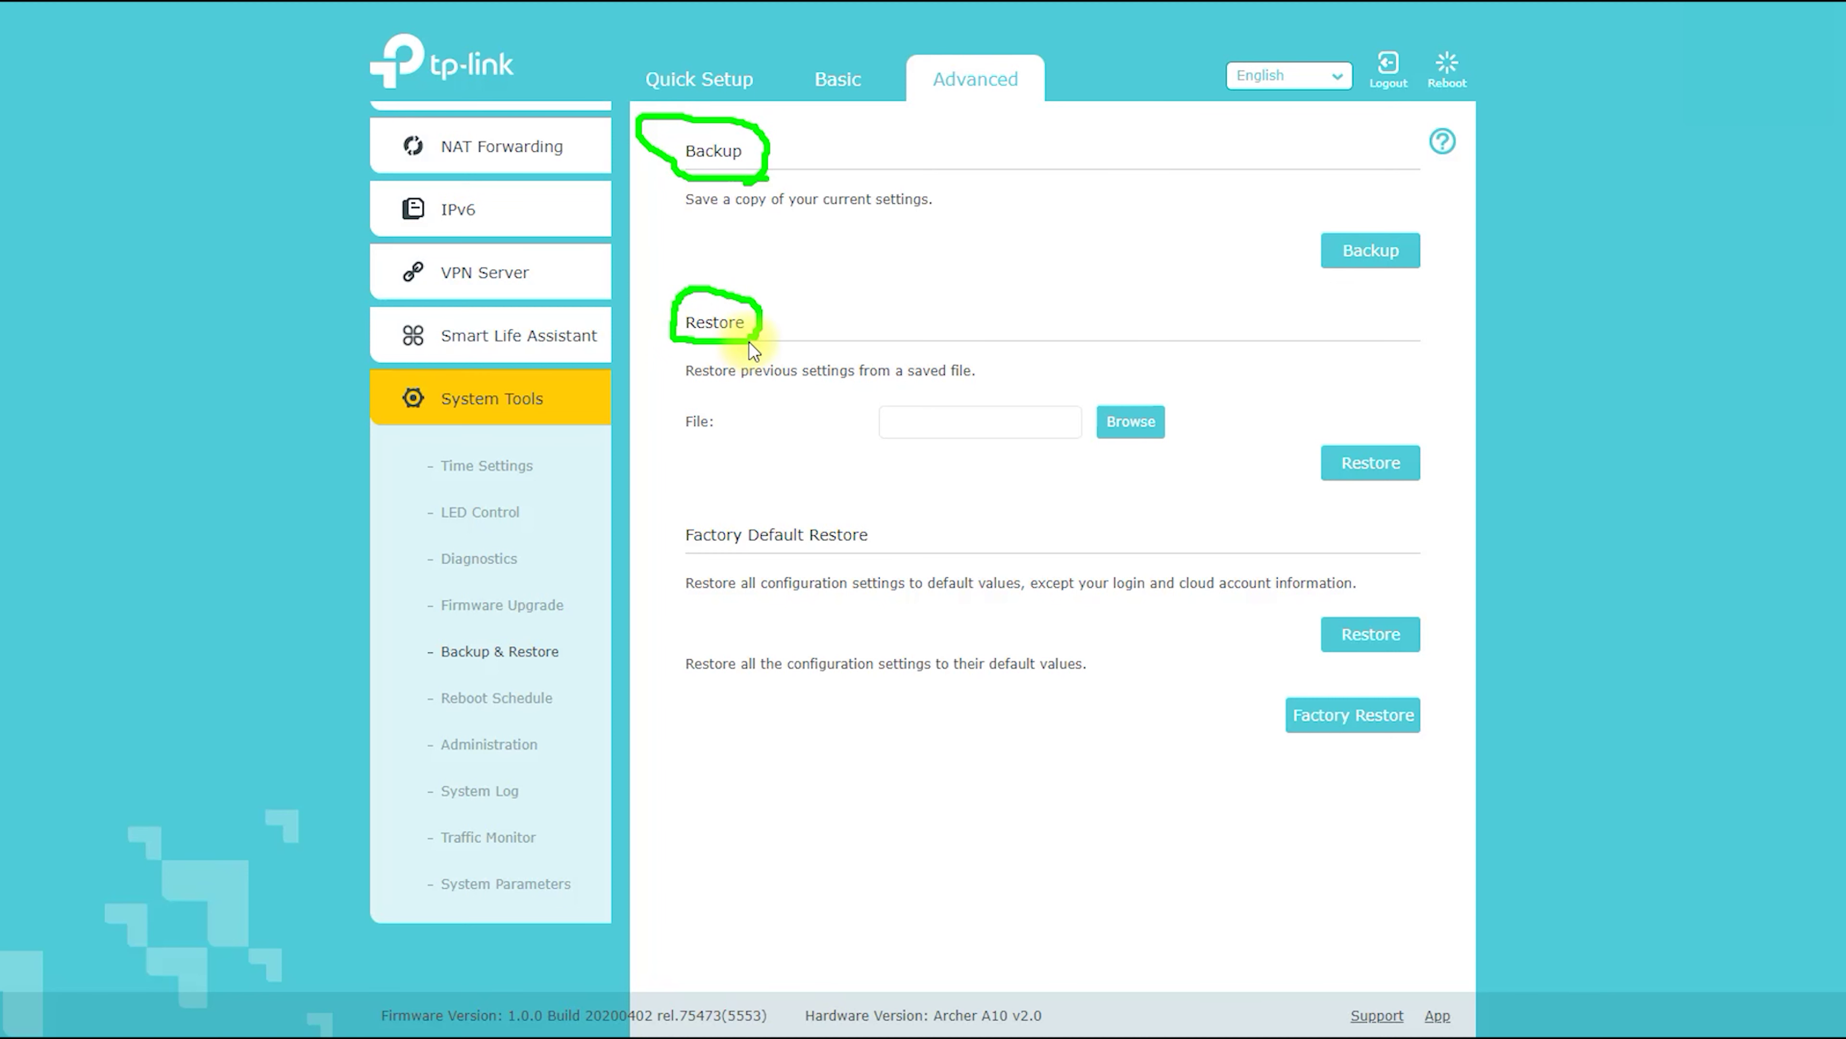
pyautogui.moveTo(888, 543)
pyautogui.mouseDown()
pyautogui.moveTo(749, 485)
pyautogui.moveTo(662, 544)
pyautogui.moveTo(884, 555)
pyautogui.mouseUp()
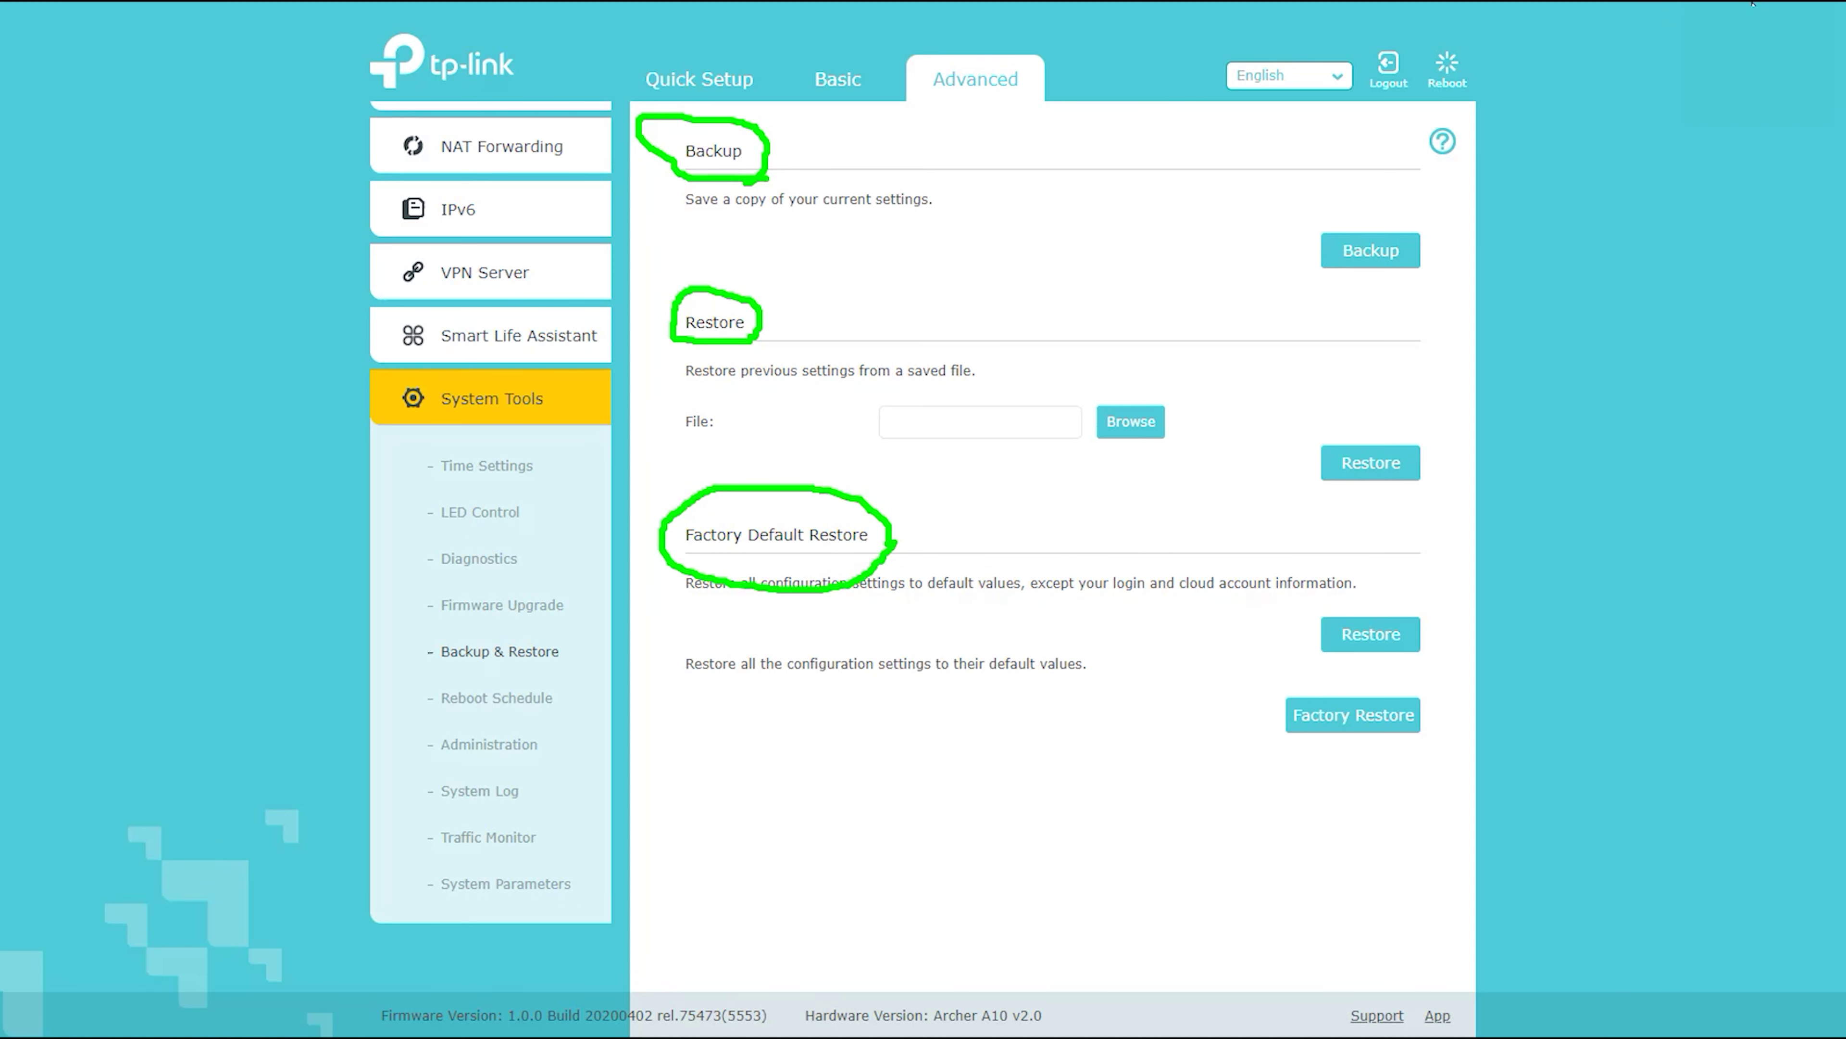
pyautogui.press('Escape')
pyautogui.click(501, 698)
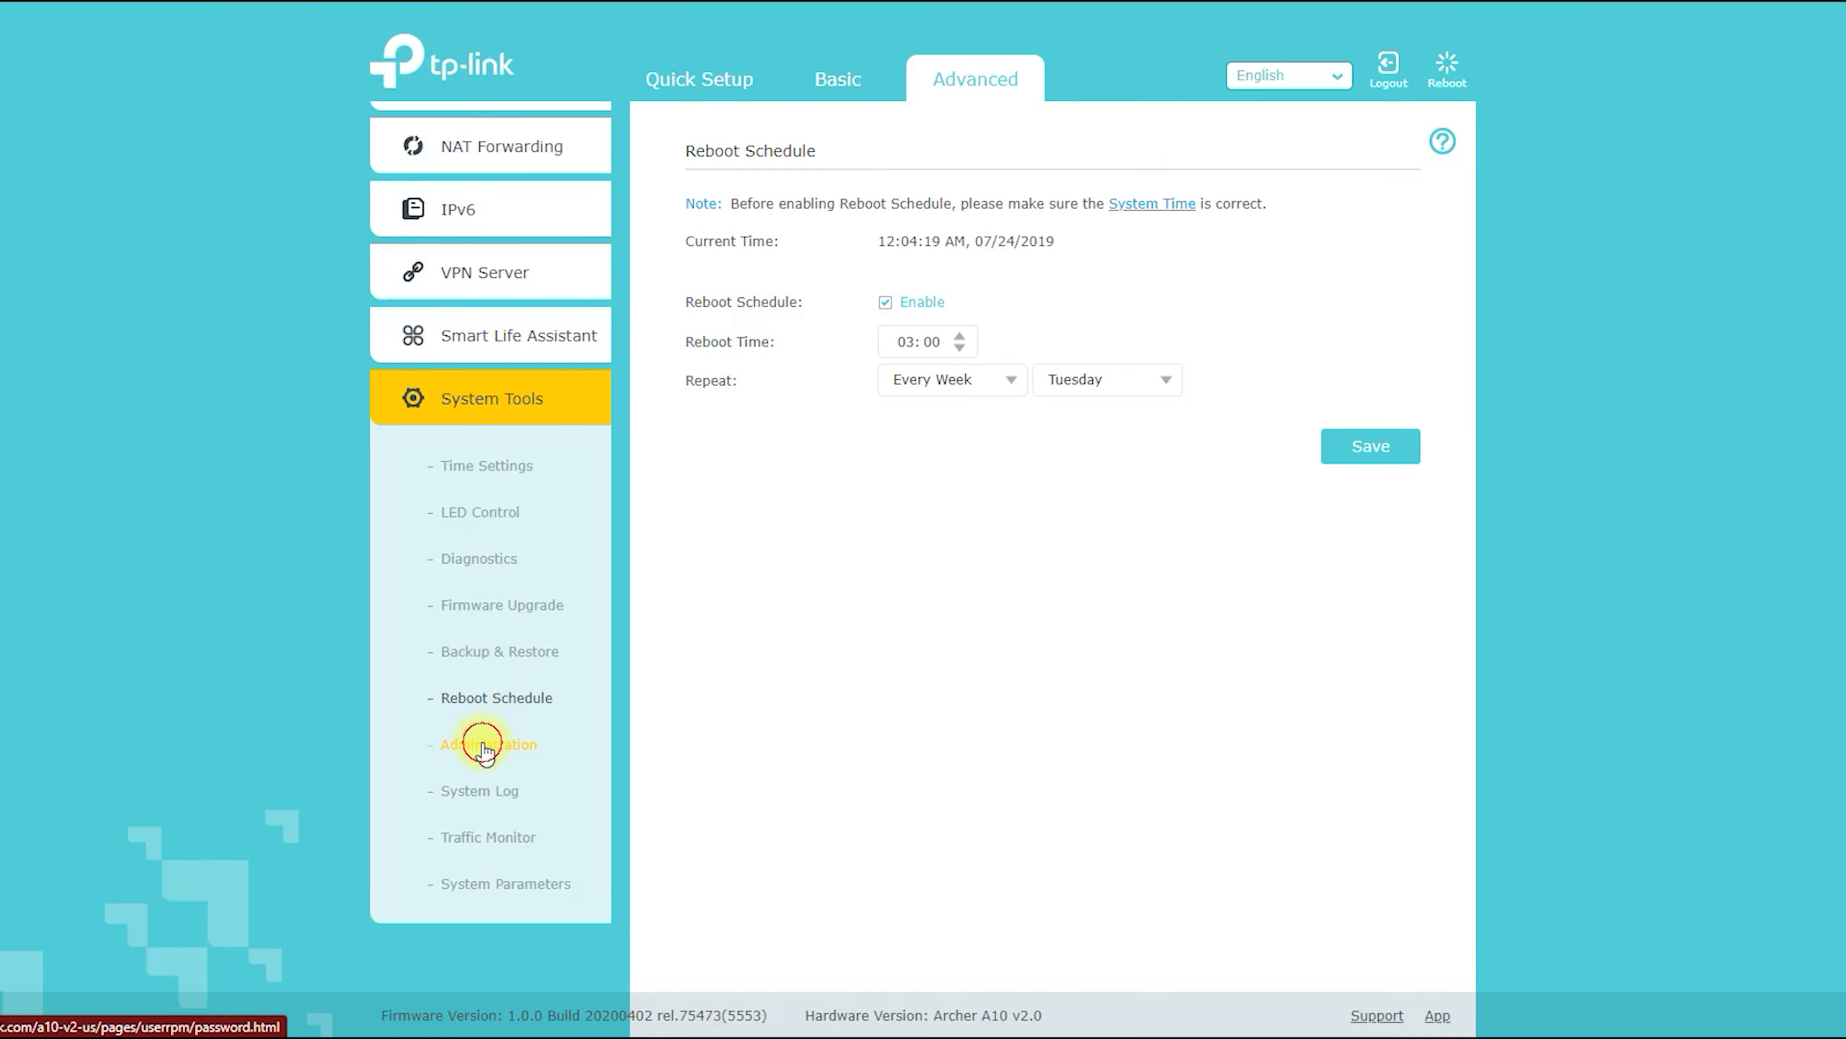
pyautogui.click(486, 745)
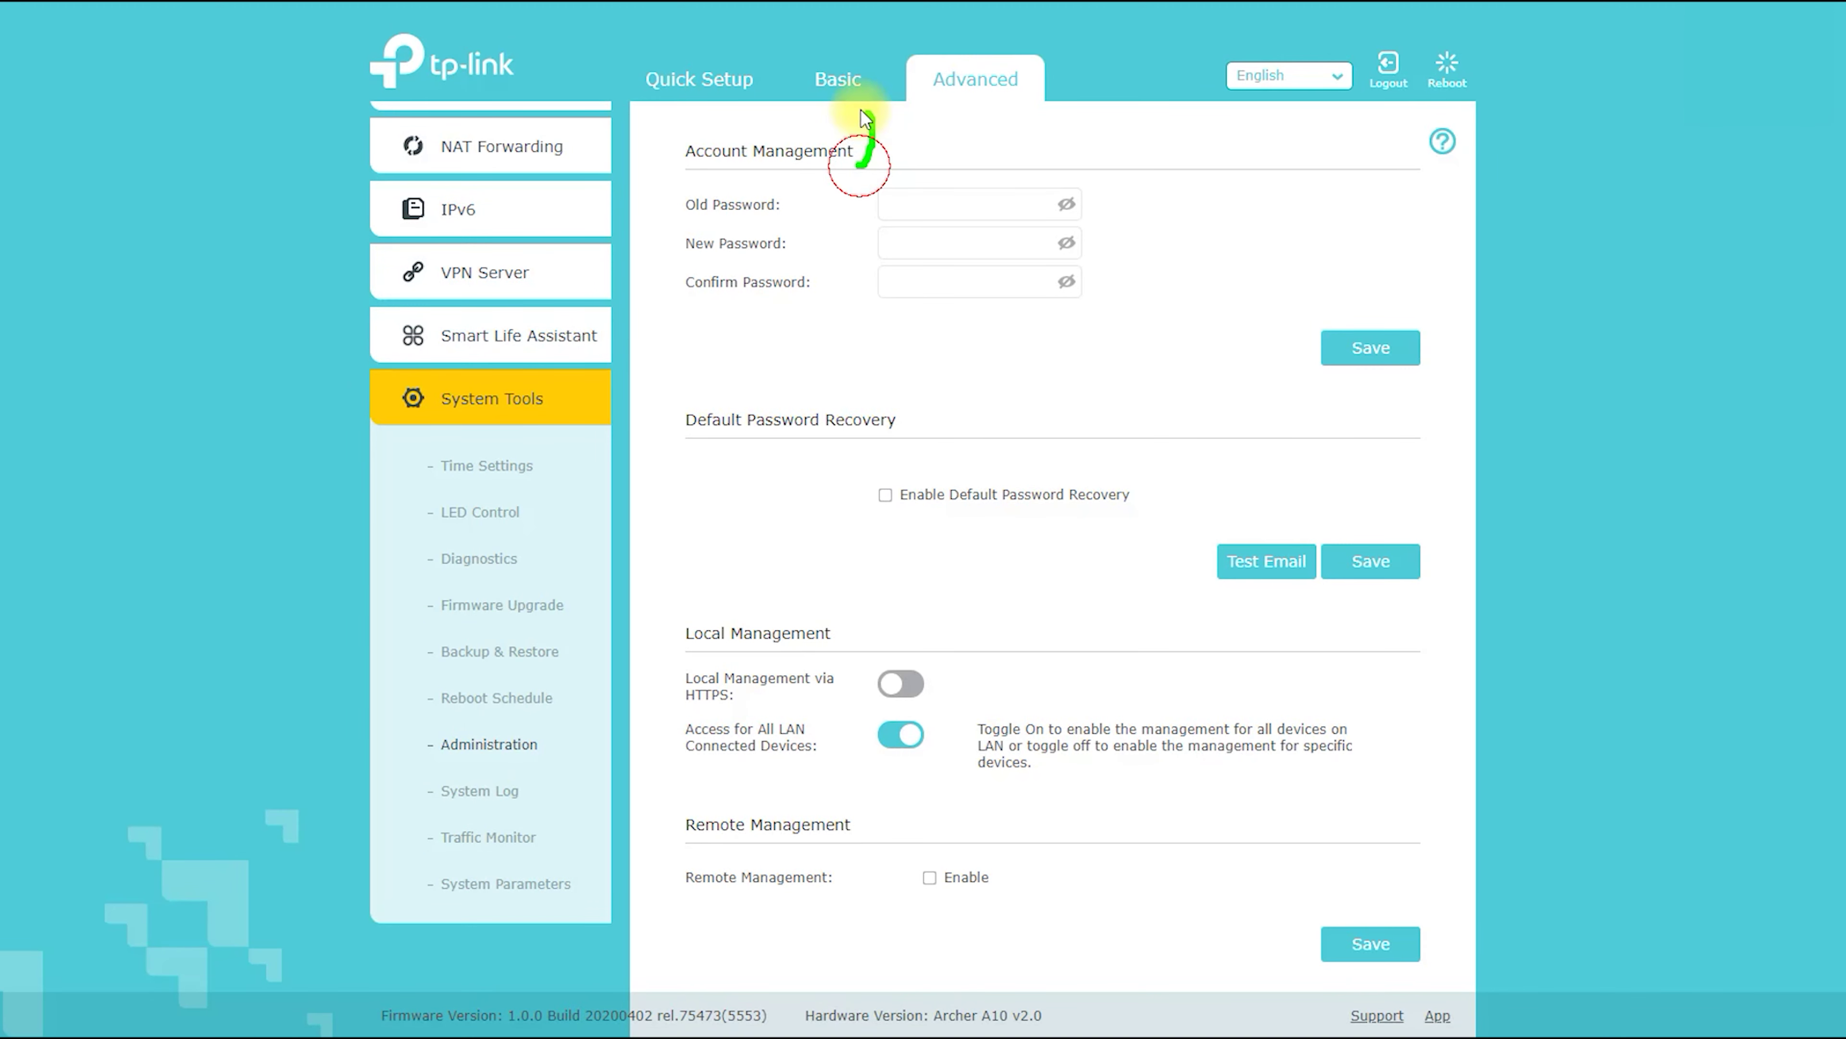
# Enable Remote Management to reveal HTTPS port 443, HTTP port 80 and All Devices access.
pyautogui.moveTo(861, 111)
pyautogui.mouseDown()
pyautogui.moveTo(642, 155)
pyautogui.moveTo(858, 155)
pyautogui.mouseUp()
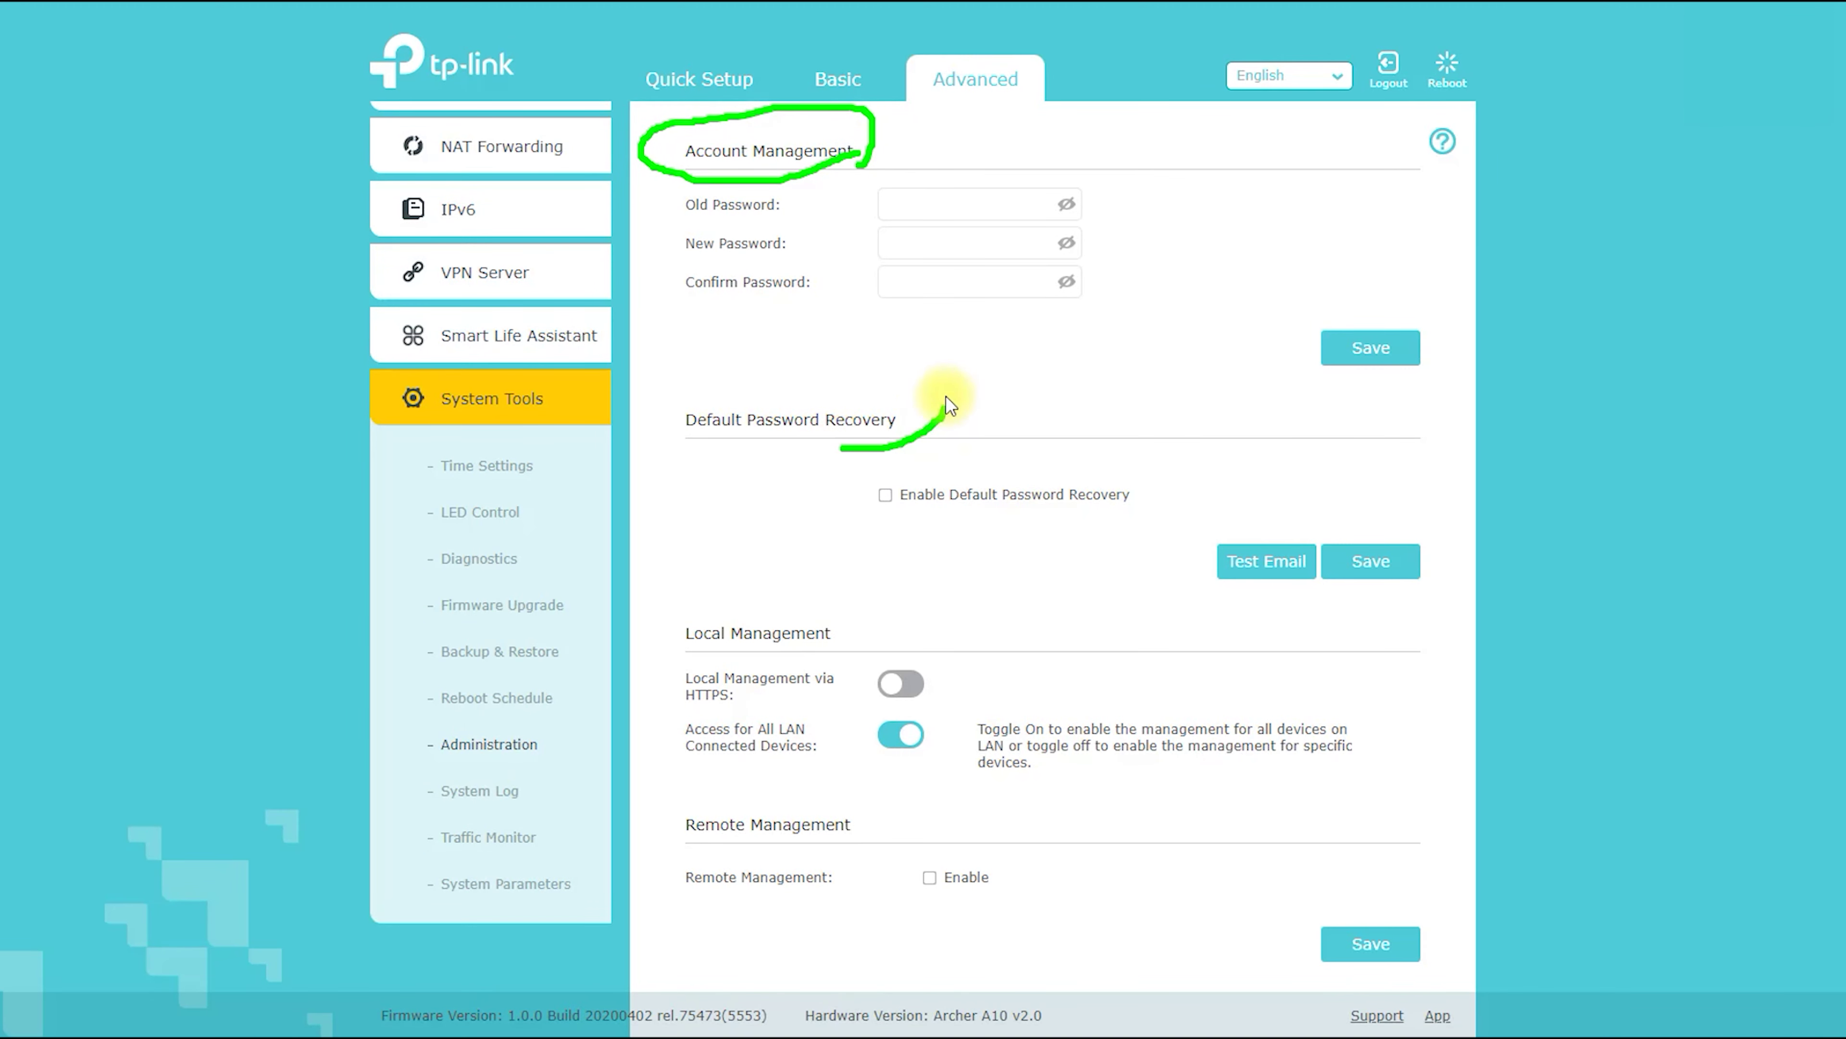
pyautogui.moveTo(946, 396)
pyautogui.mouseDown()
pyautogui.moveTo(667, 413)
pyautogui.moveTo(894, 445)
pyautogui.mouseUp()
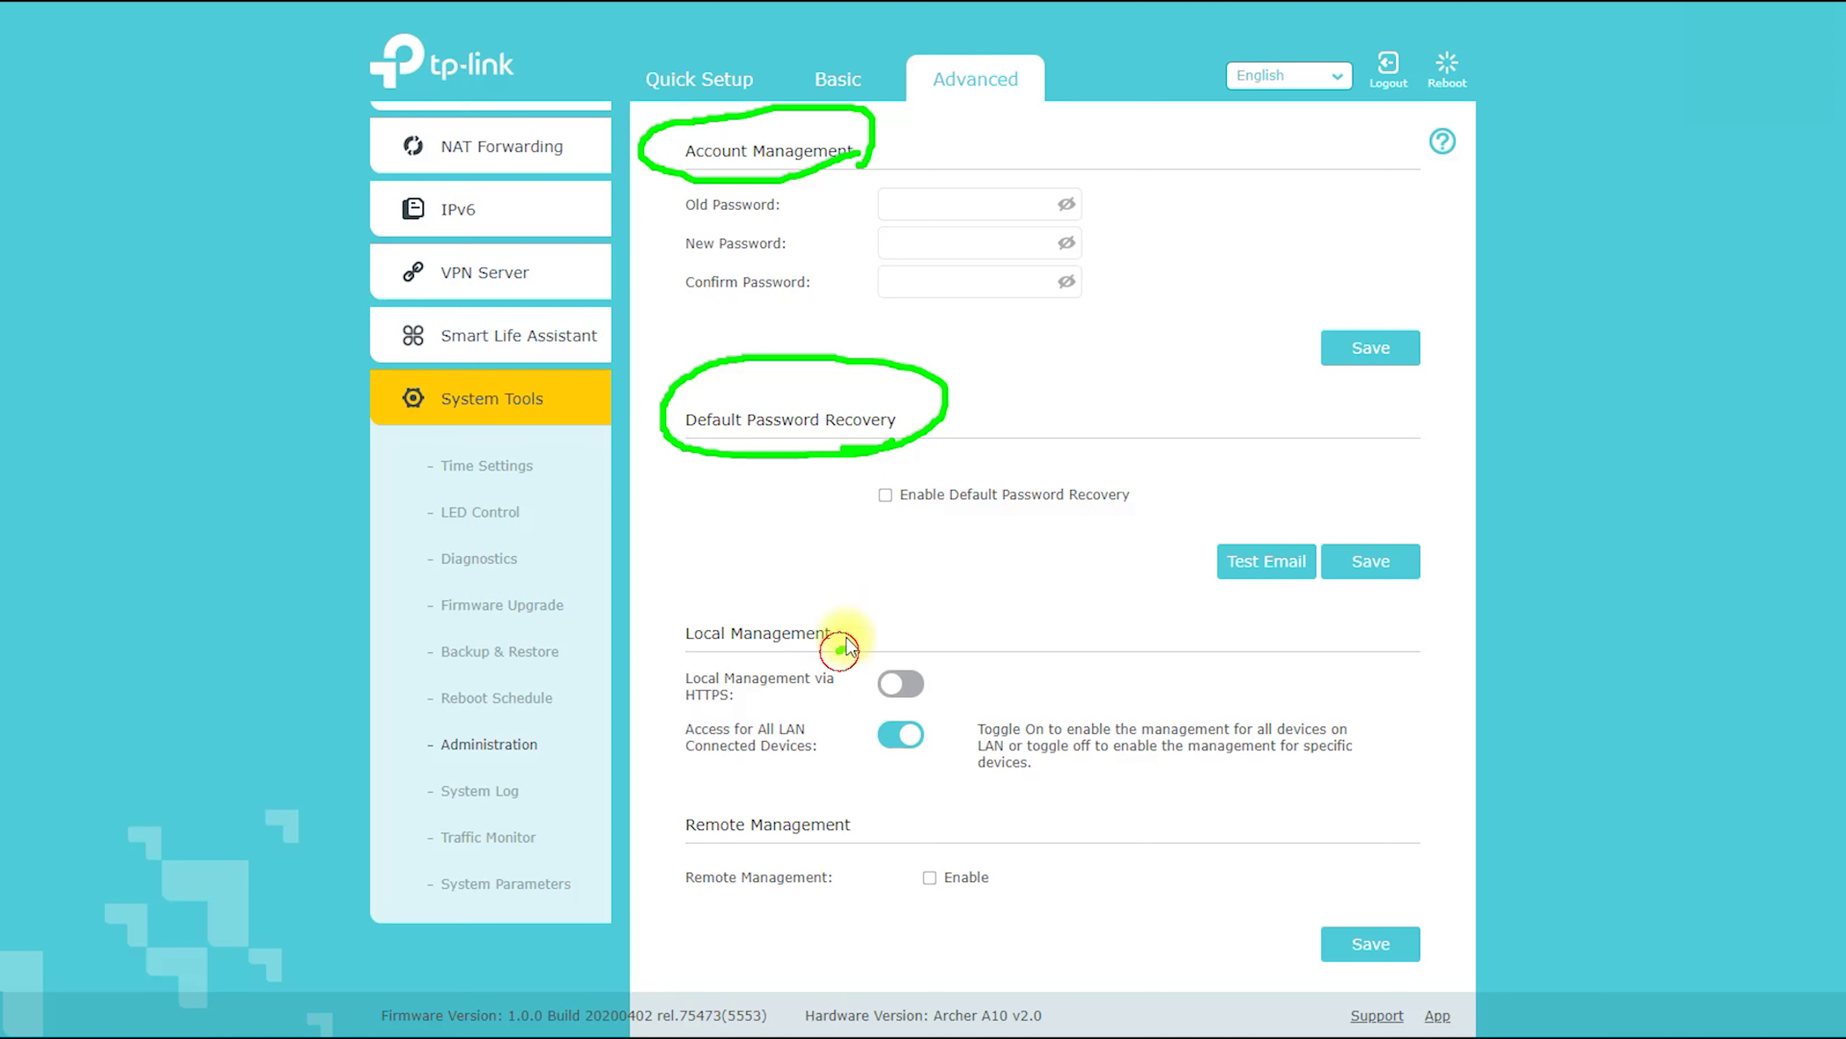
pyautogui.moveTo(849, 645)
pyautogui.mouseDown()
pyautogui.moveTo(665, 610)
pyautogui.moveTo(844, 660)
pyautogui.mouseUp()
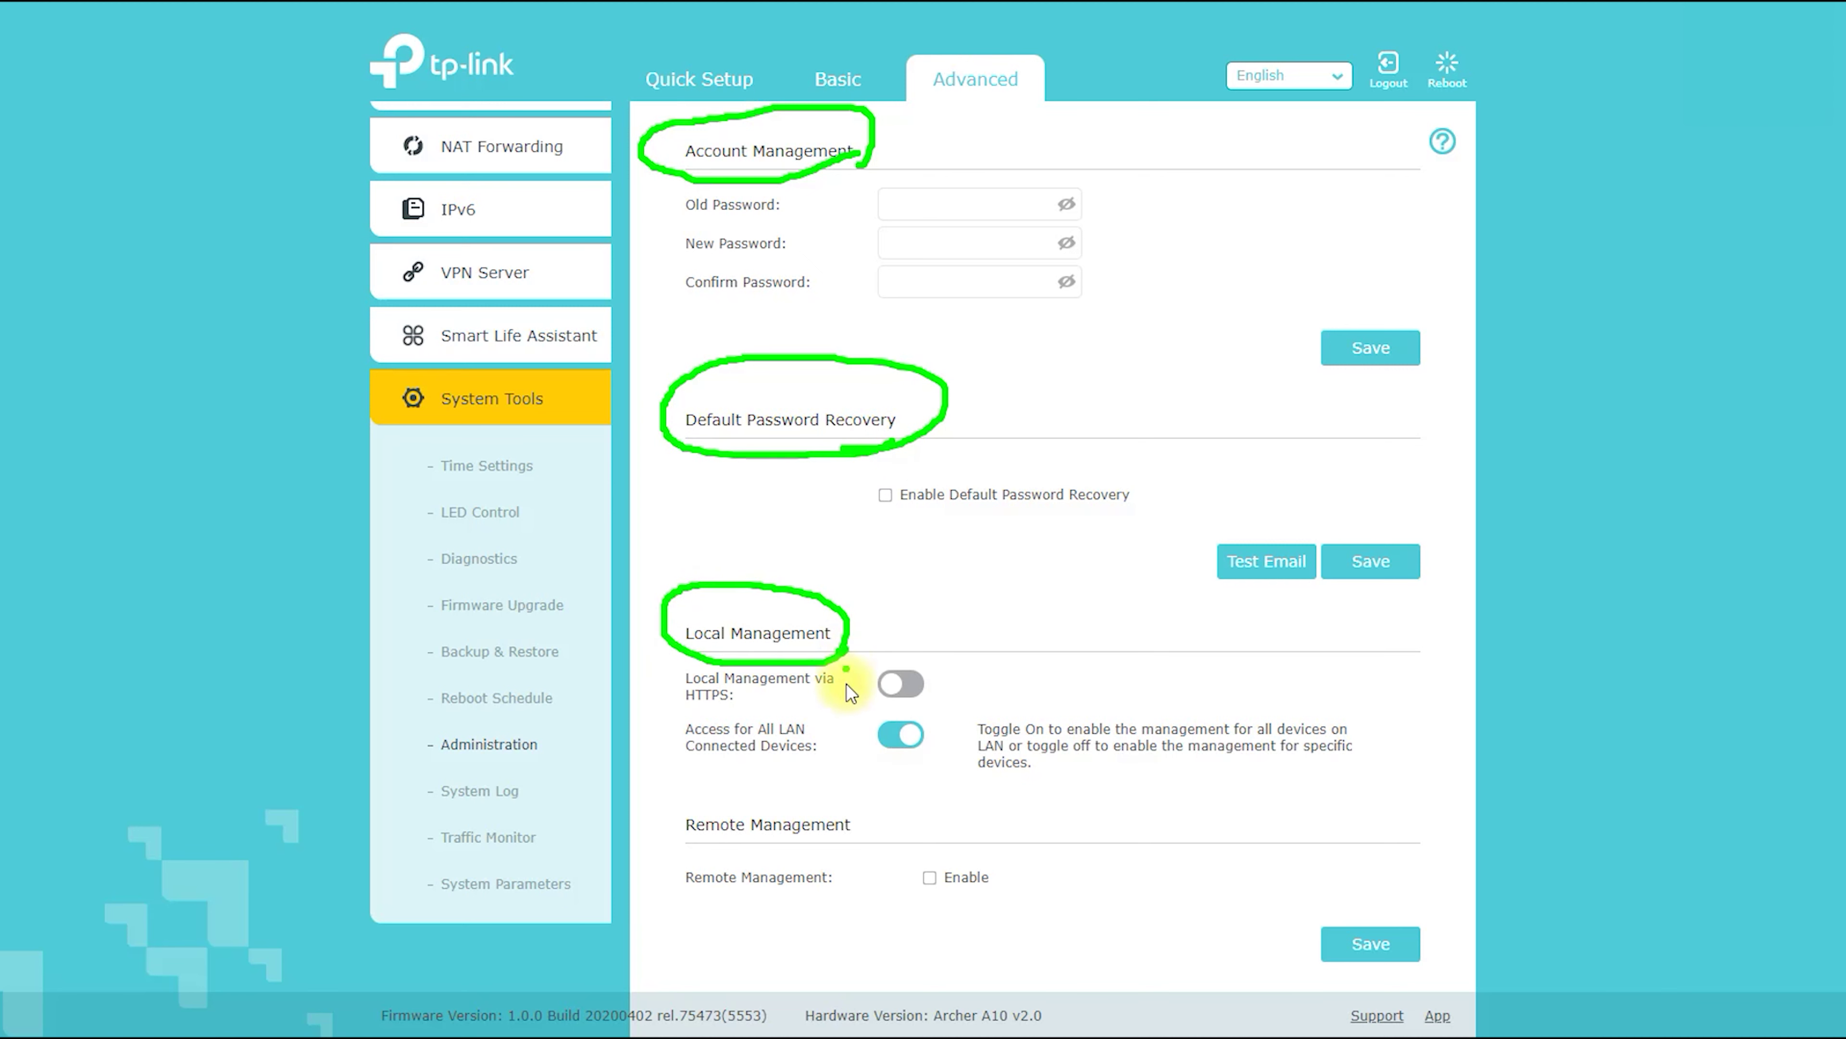
pyautogui.moveTo(885, 518); pyautogui.dragTo(860, 474)
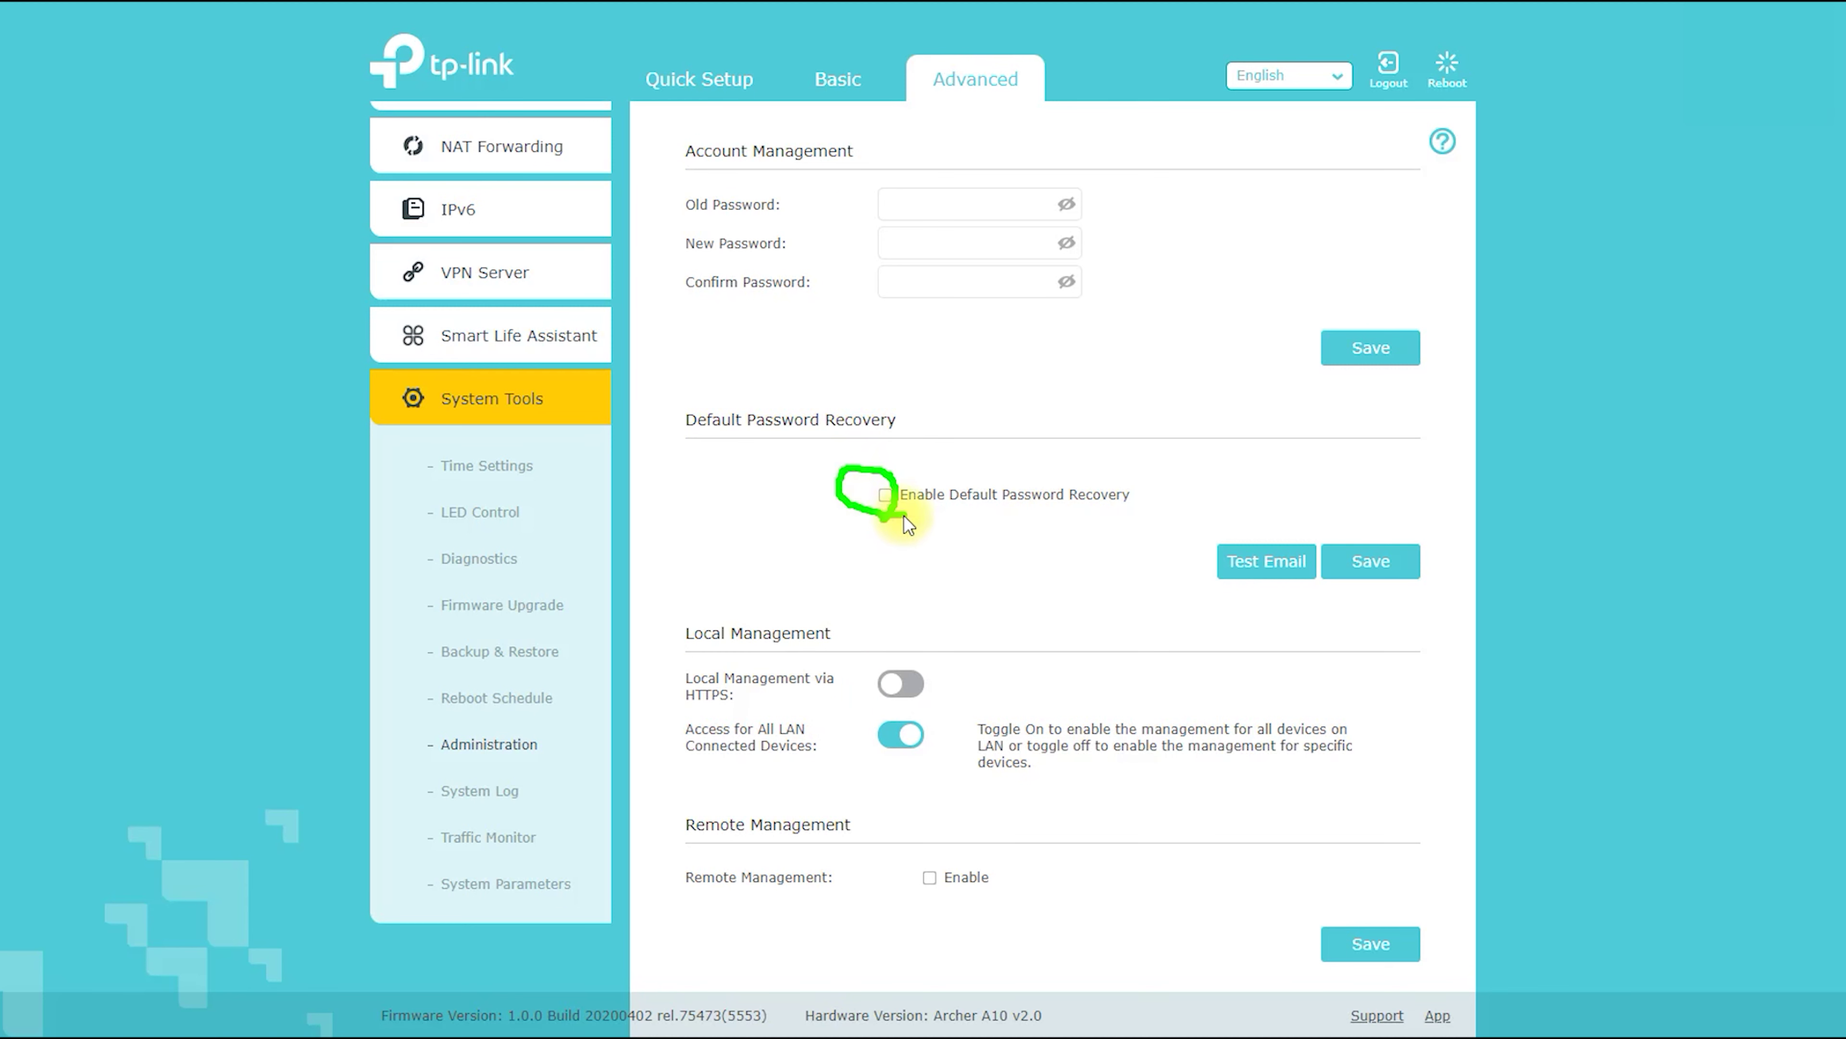
pyautogui.moveTo(786, 839)
pyautogui.mouseDown()
pyautogui.moveTo(872, 836)
pyautogui.moveTo(672, 807)
pyautogui.moveTo(799, 854)
pyautogui.mouseUp()
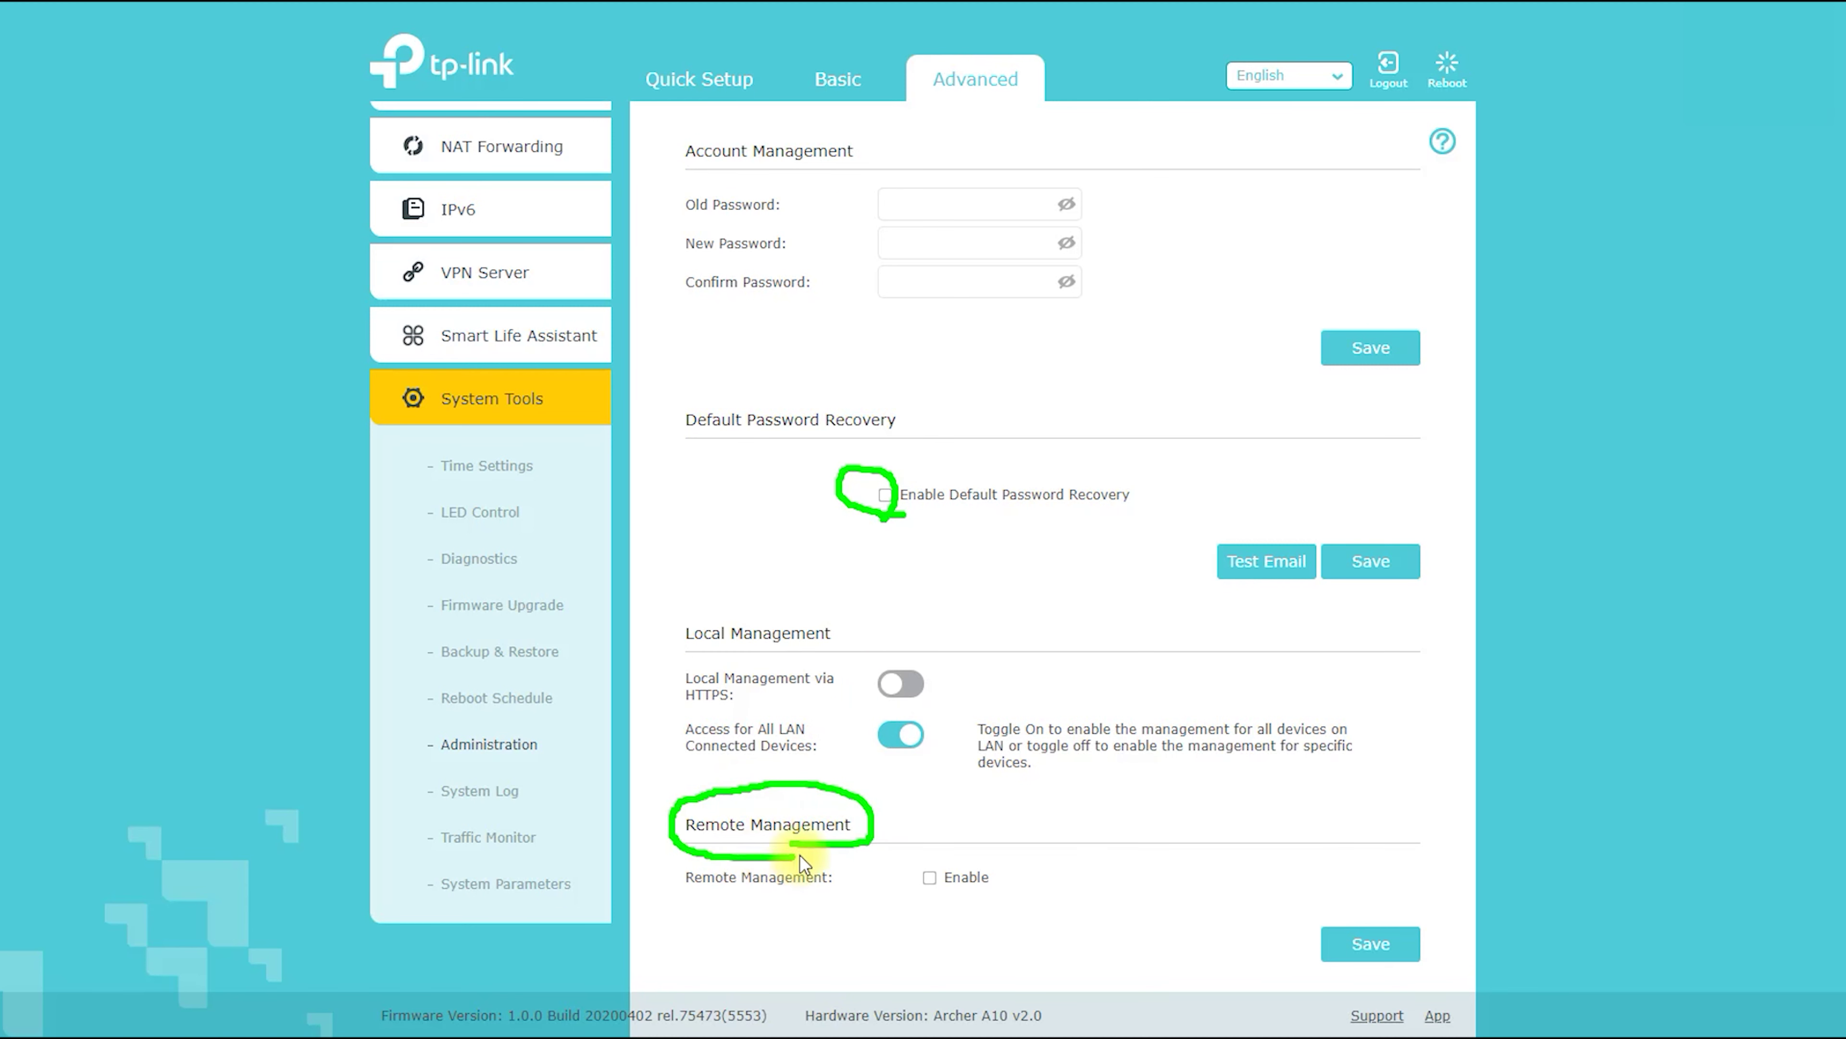
pyautogui.click(938, 876)
pyautogui.scroll(-3, 1179, 785)
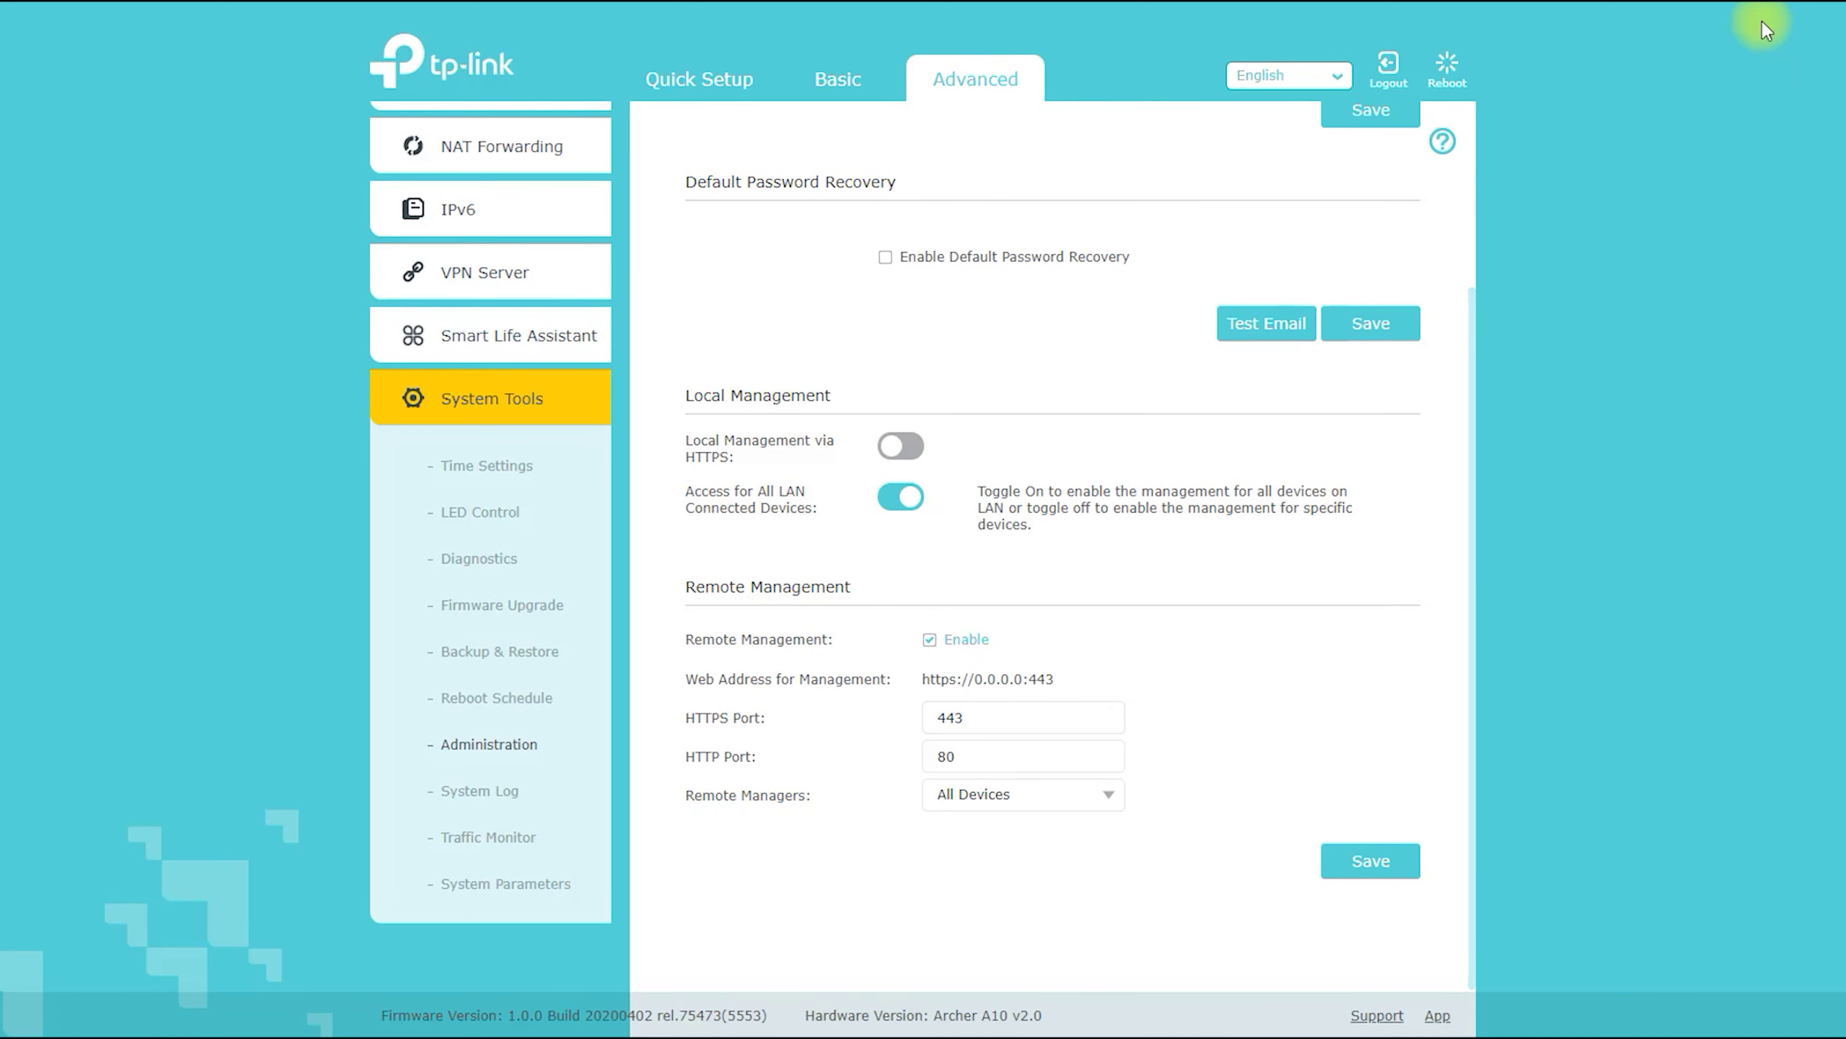
# Go to the Traffic Monitor page, where traffic monitoring is switched off.
pyautogui.moveTo(872, 628)
pyautogui.mouseDown()
pyautogui.moveTo(763, 536)
pyautogui.moveTo(713, 634)
pyautogui.moveTo(852, 629)
pyautogui.mouseUp()
pyautogui.moveTo(773, 757)
pyautogui.mouseDown()
pyautogui.moveTo(882, 756)
pyautogui.moveTo(881, 784)
pyautogui.mouseUp()
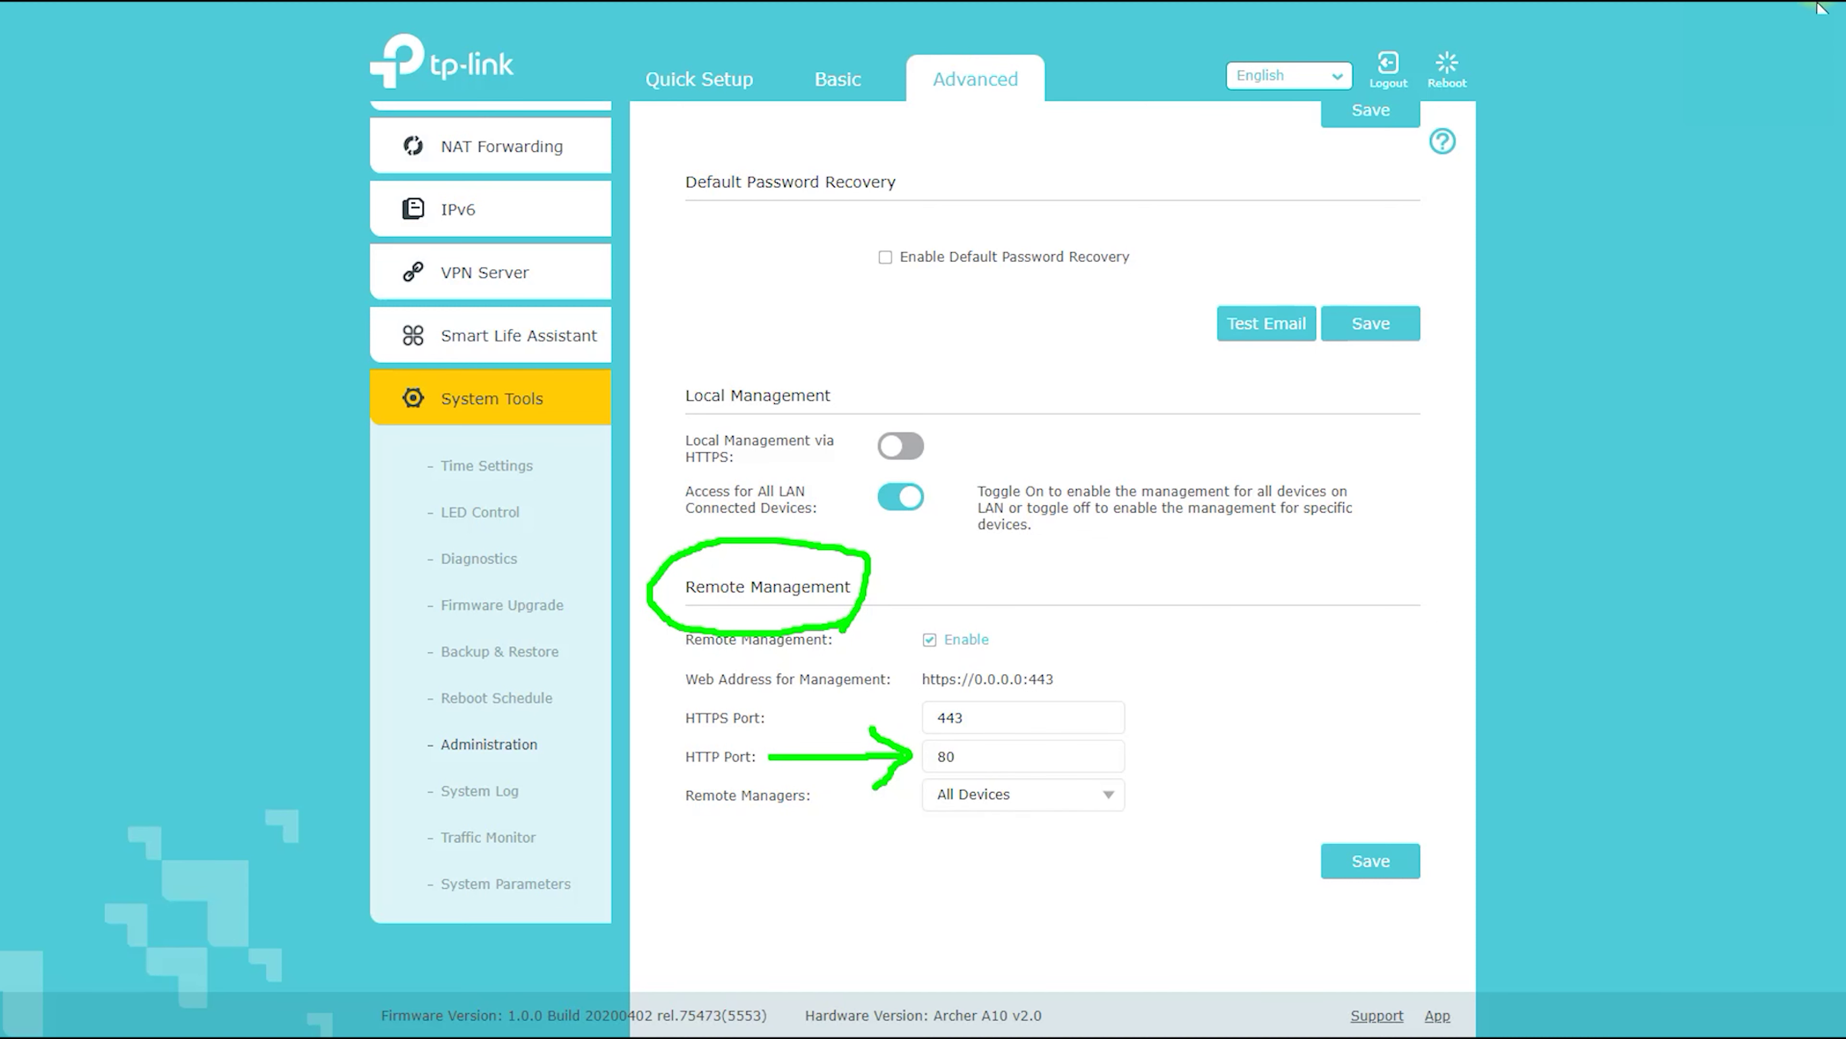
pyautogui.click(564, 840)
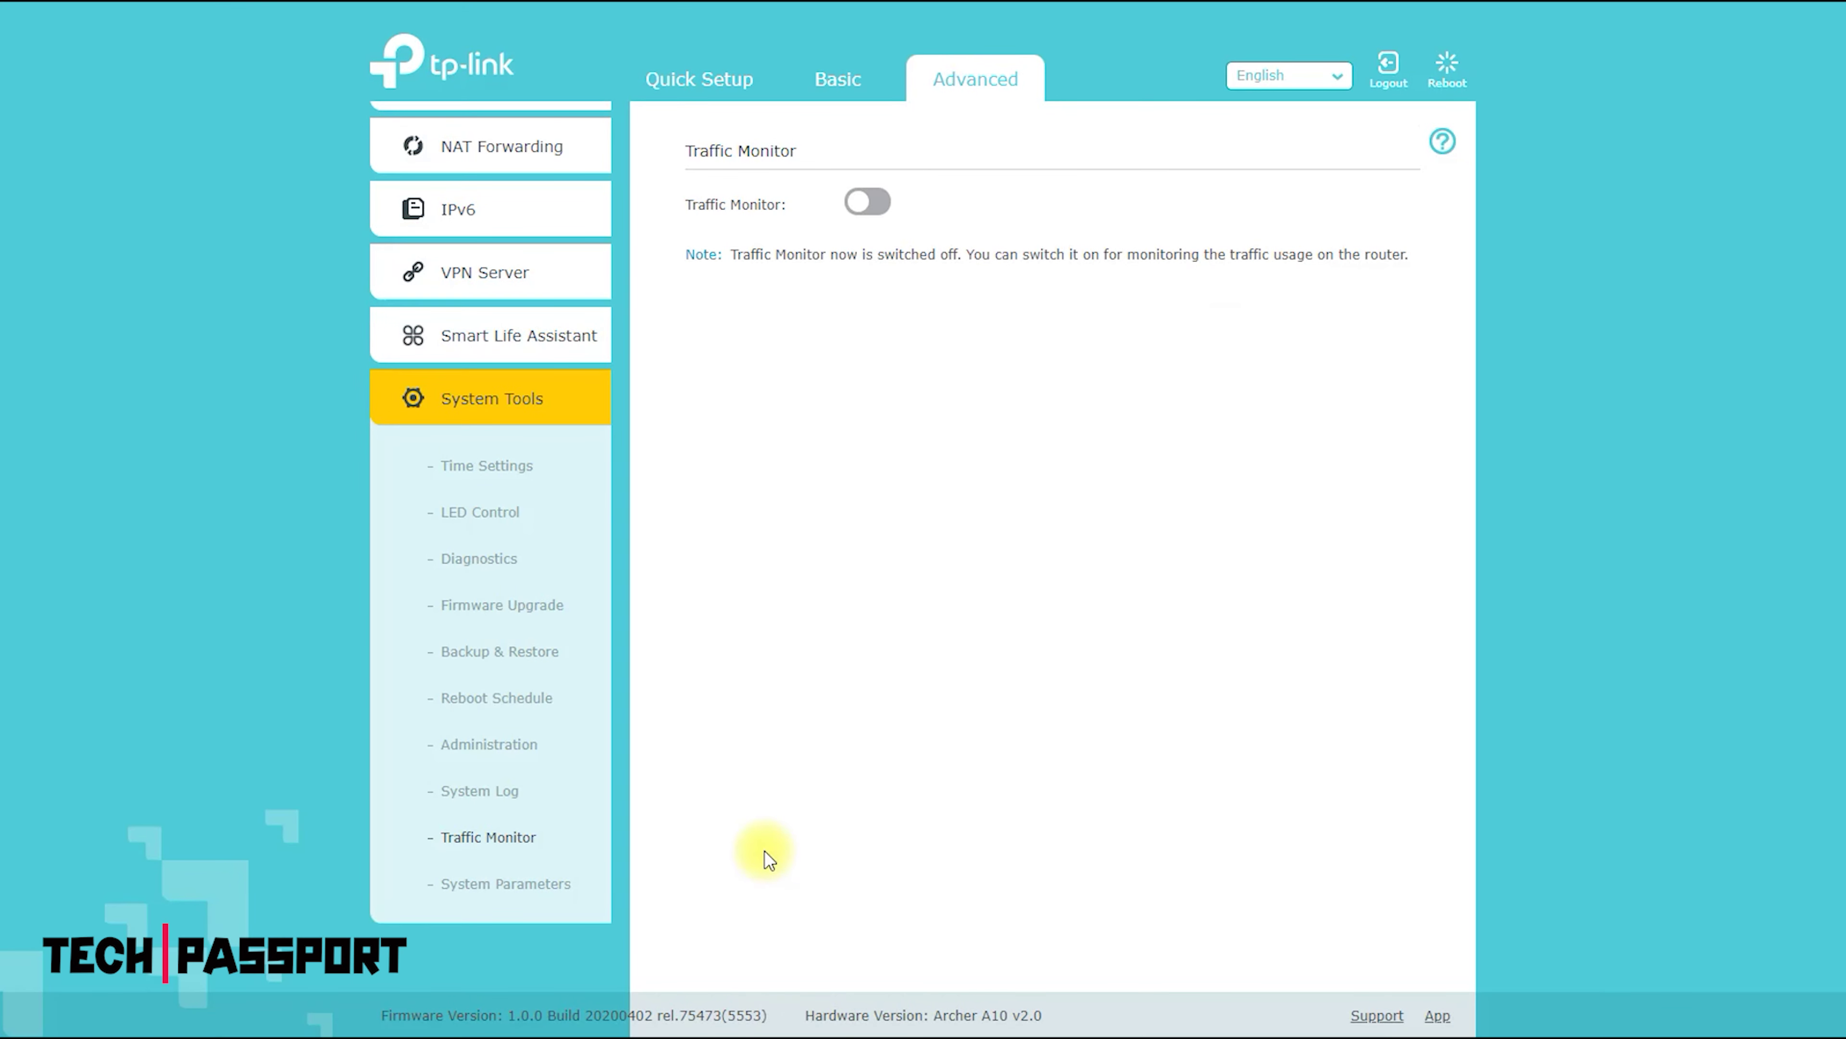
# Review System Parameters: 2.4GHz/5GHz wireless, WDS, WPS, NAT and DoS Protection level settings.
pyautogui.click(505, 884)
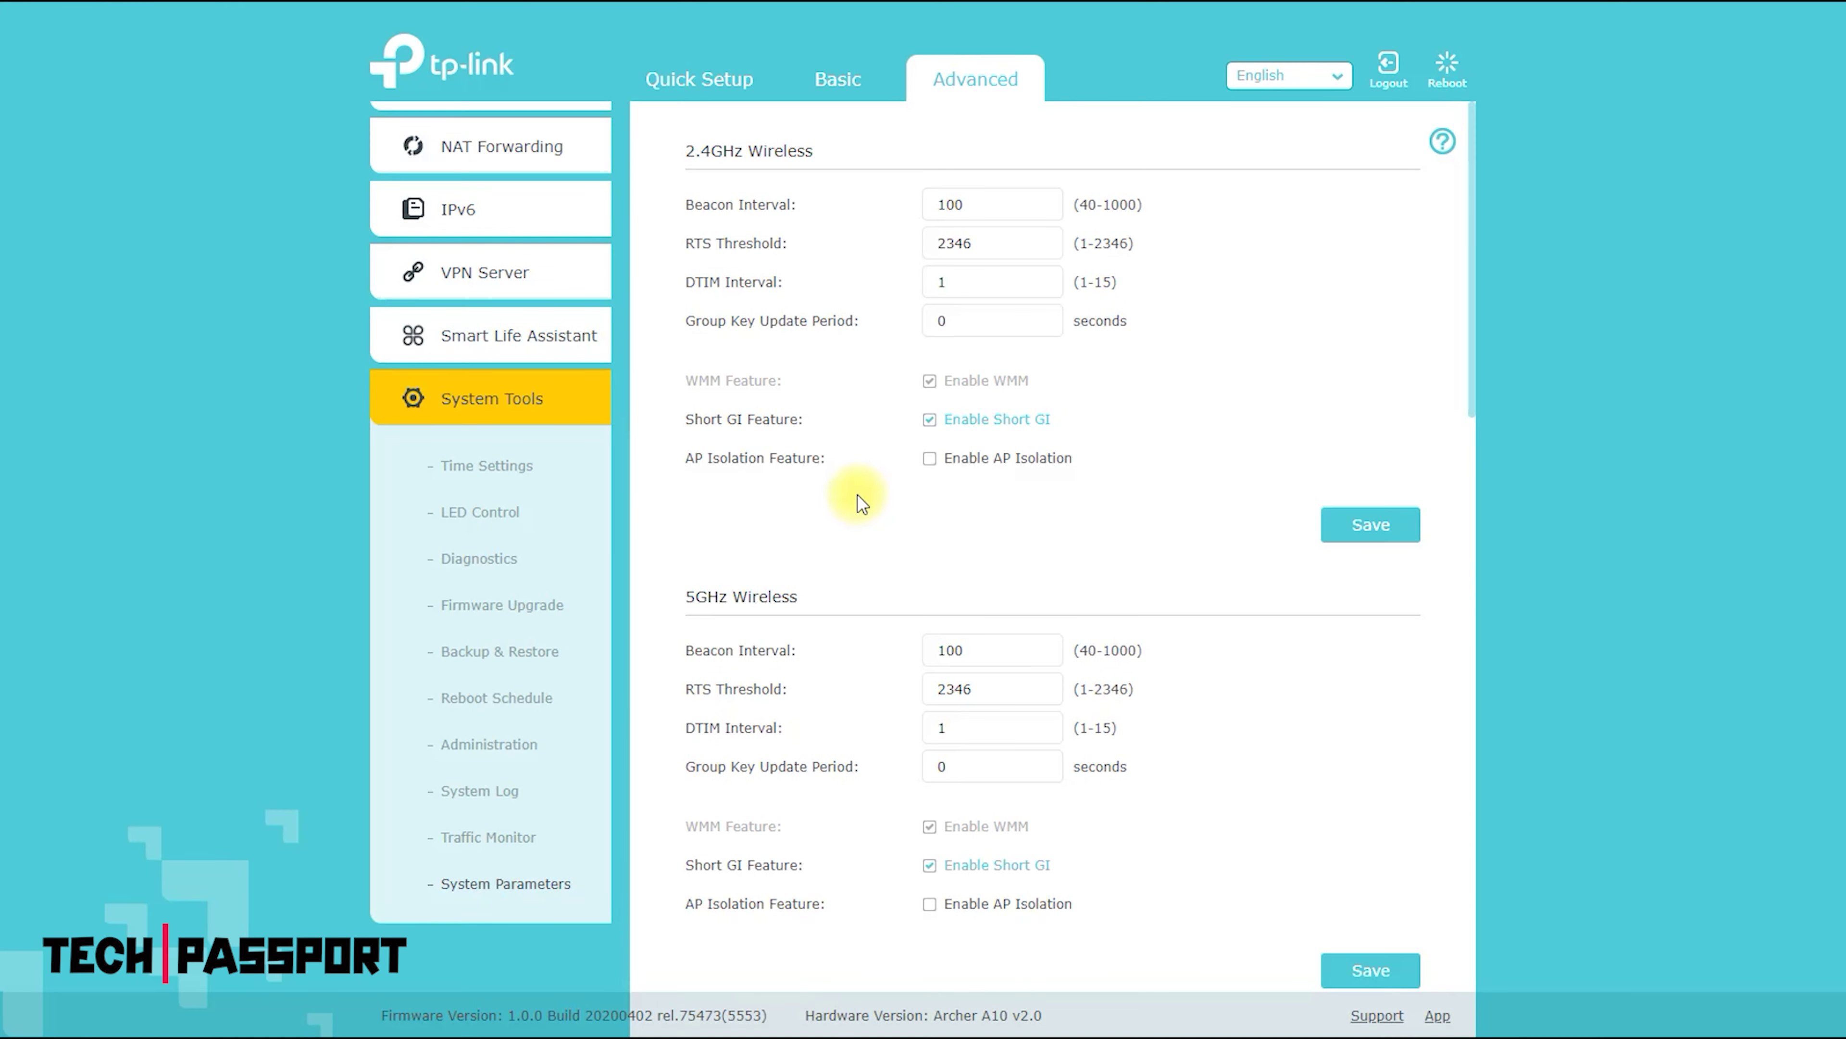
pyautogui.moveTo(738, 177)
pyautogui.mouseDown()
pyautogui.moveTo(873, 159)
pyautogui.moveTo(652, 173)
pyautogui.mouseUp()
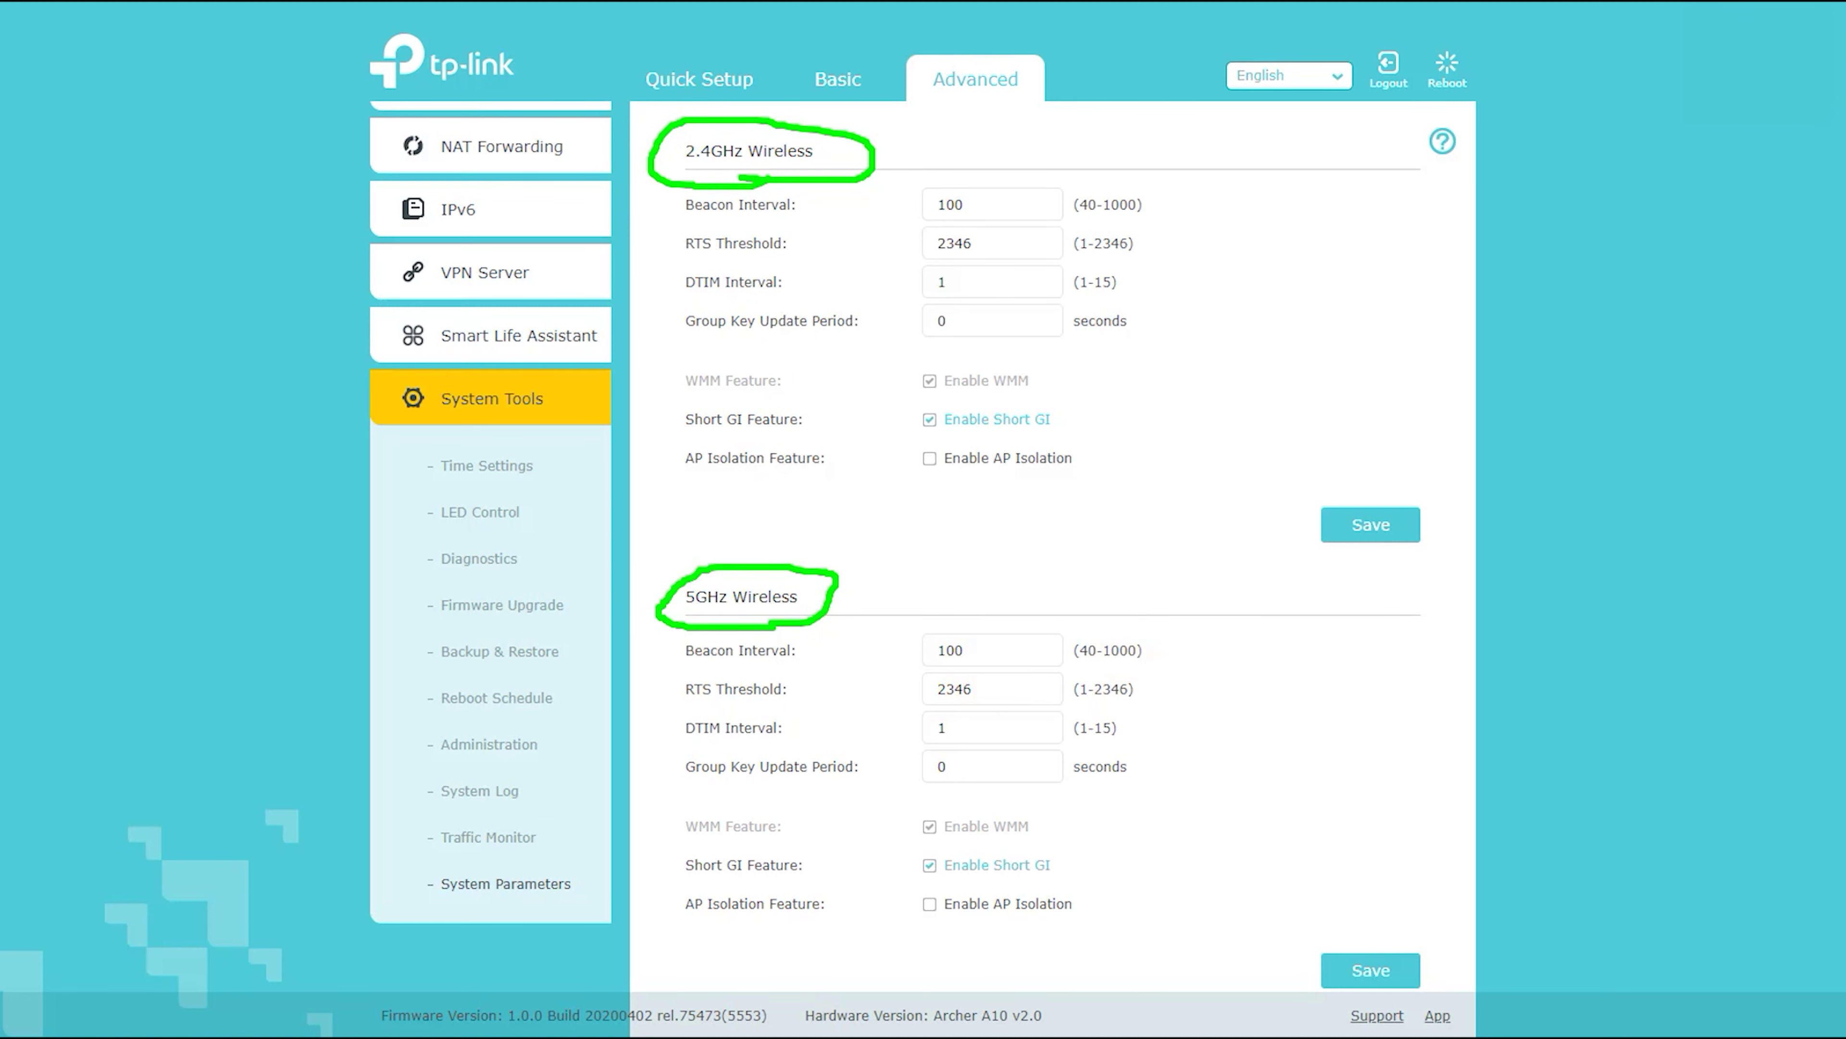
pyautogui.scroll(-5, 1157, 486)
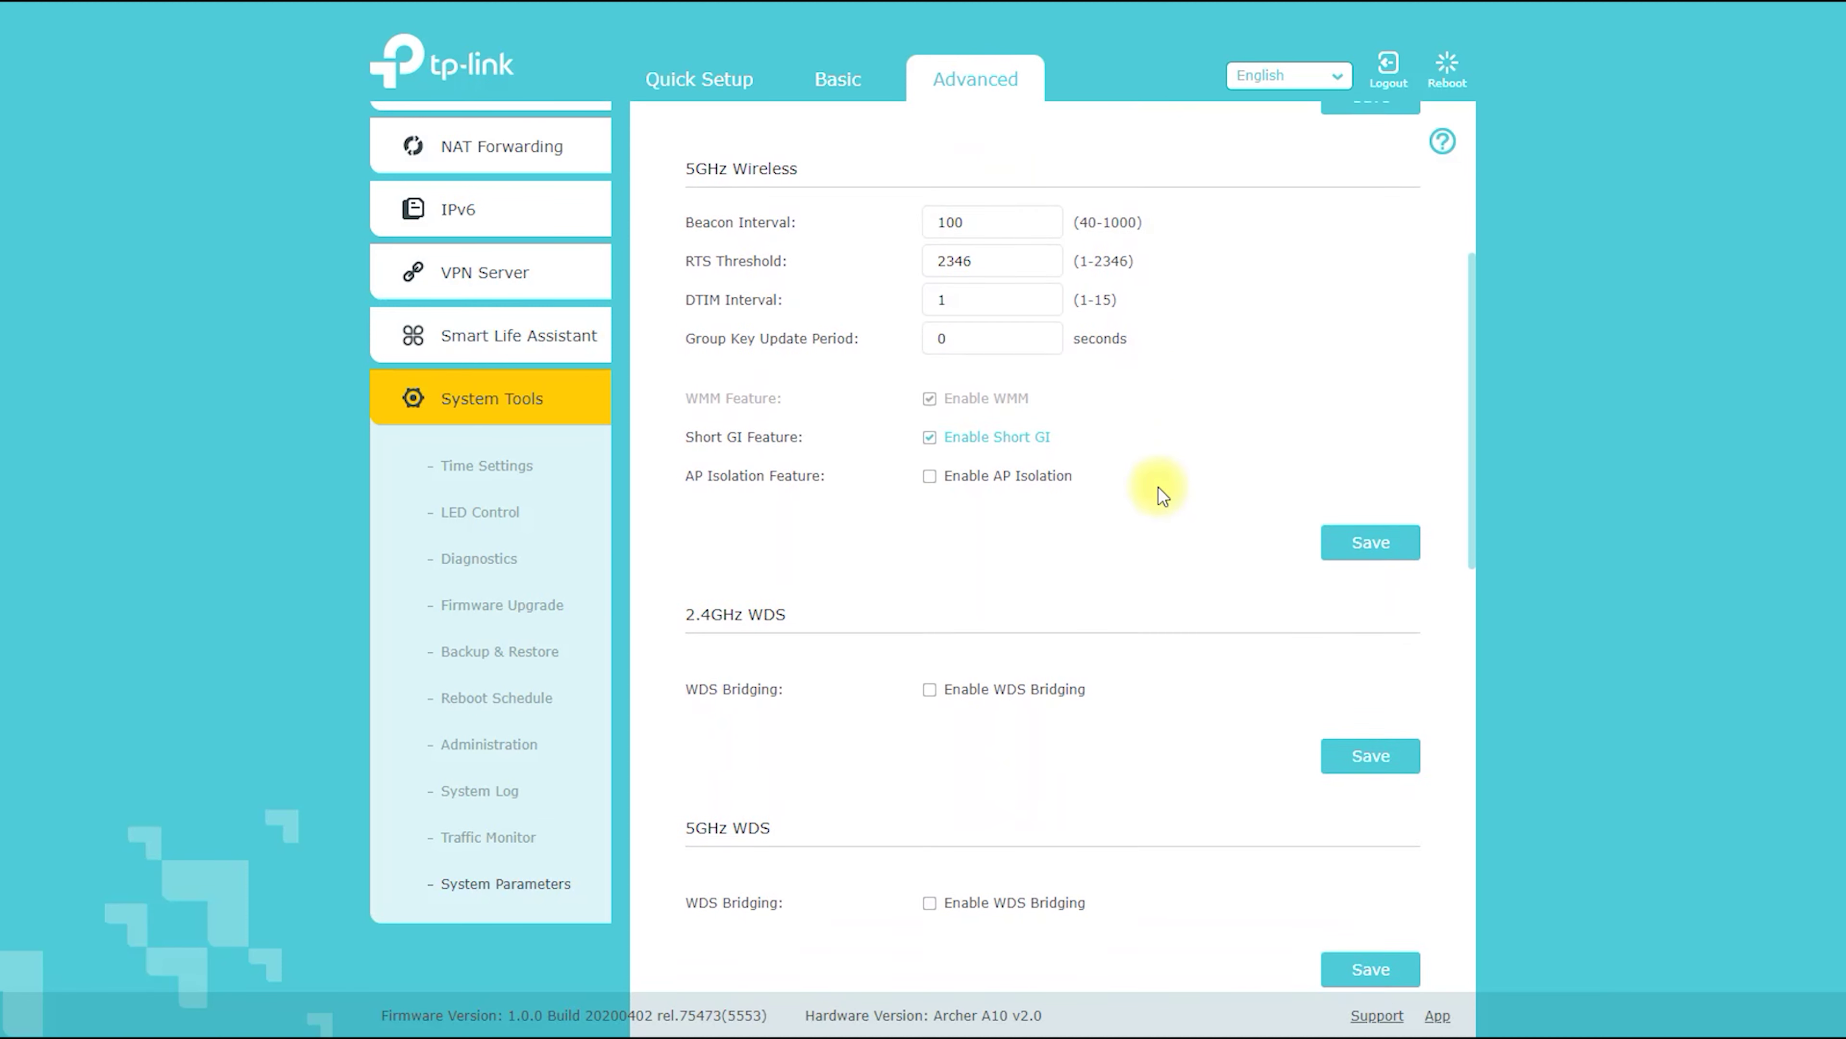
pyautogui.scroll(-8, 1157, 486)
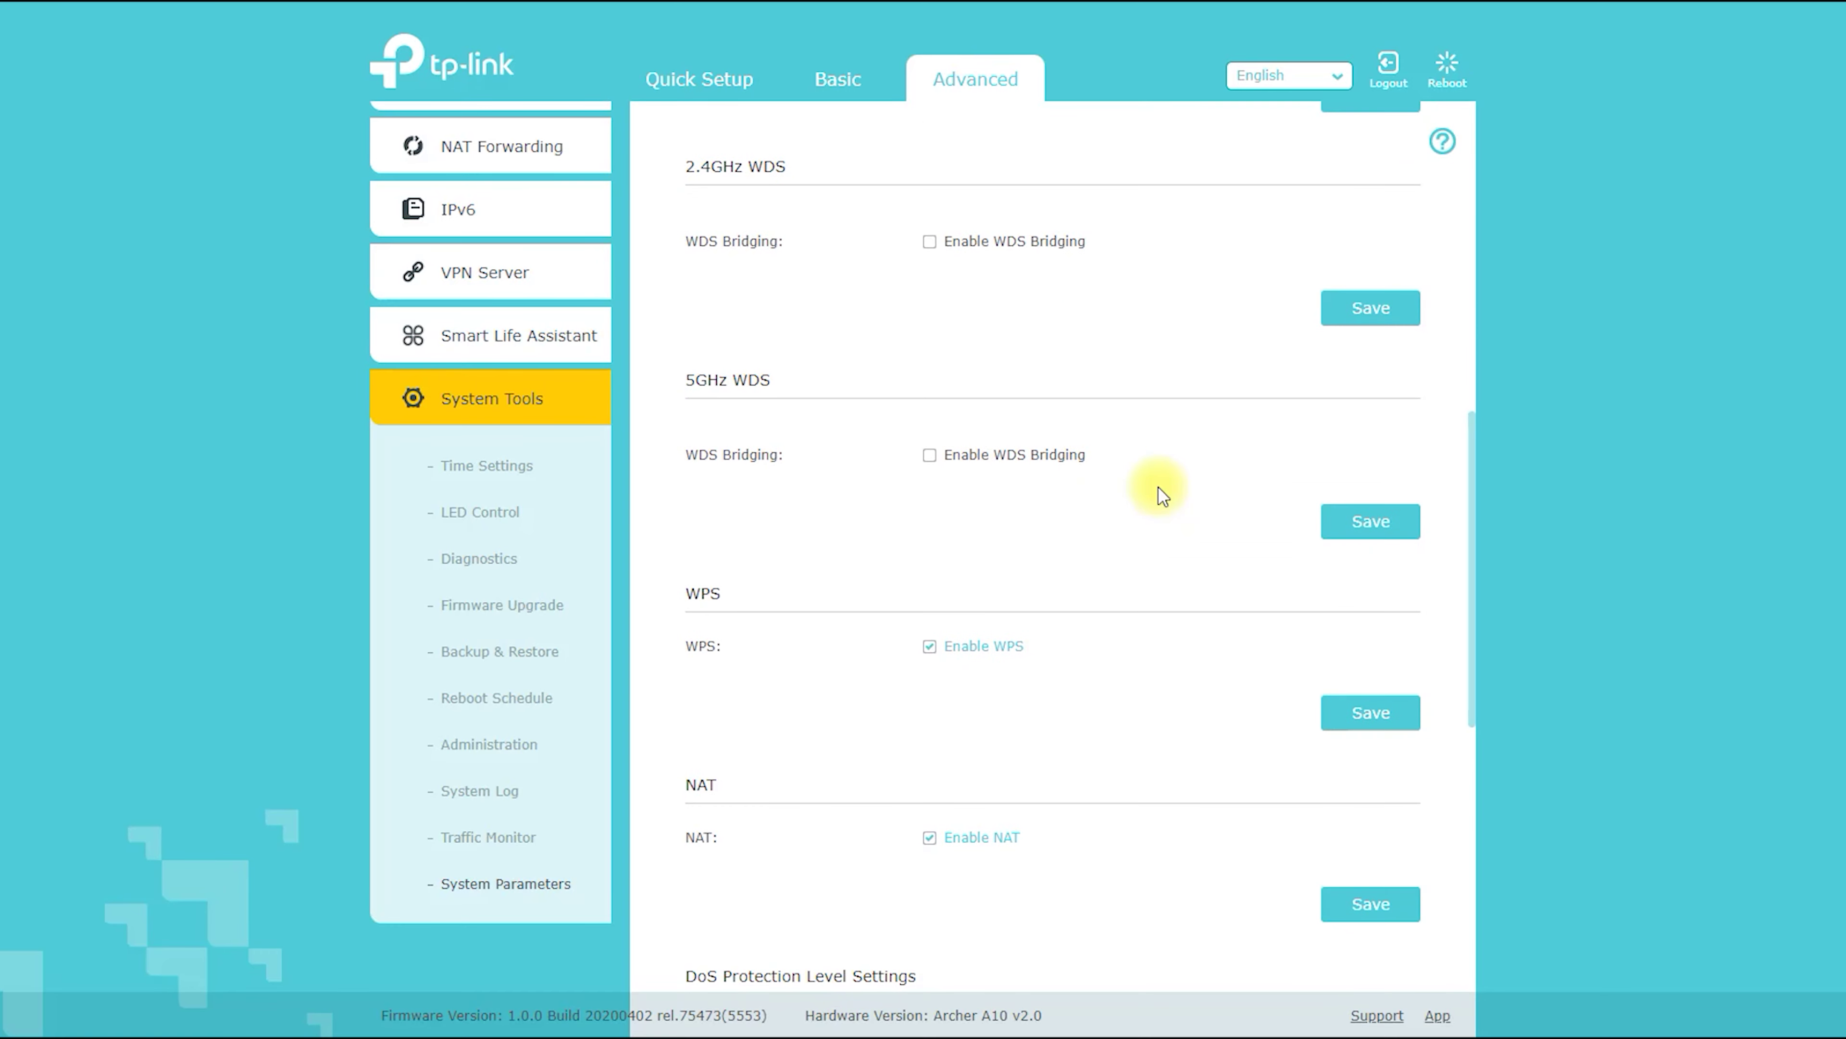
pyautogui.scroll(-6, 1159, 487)
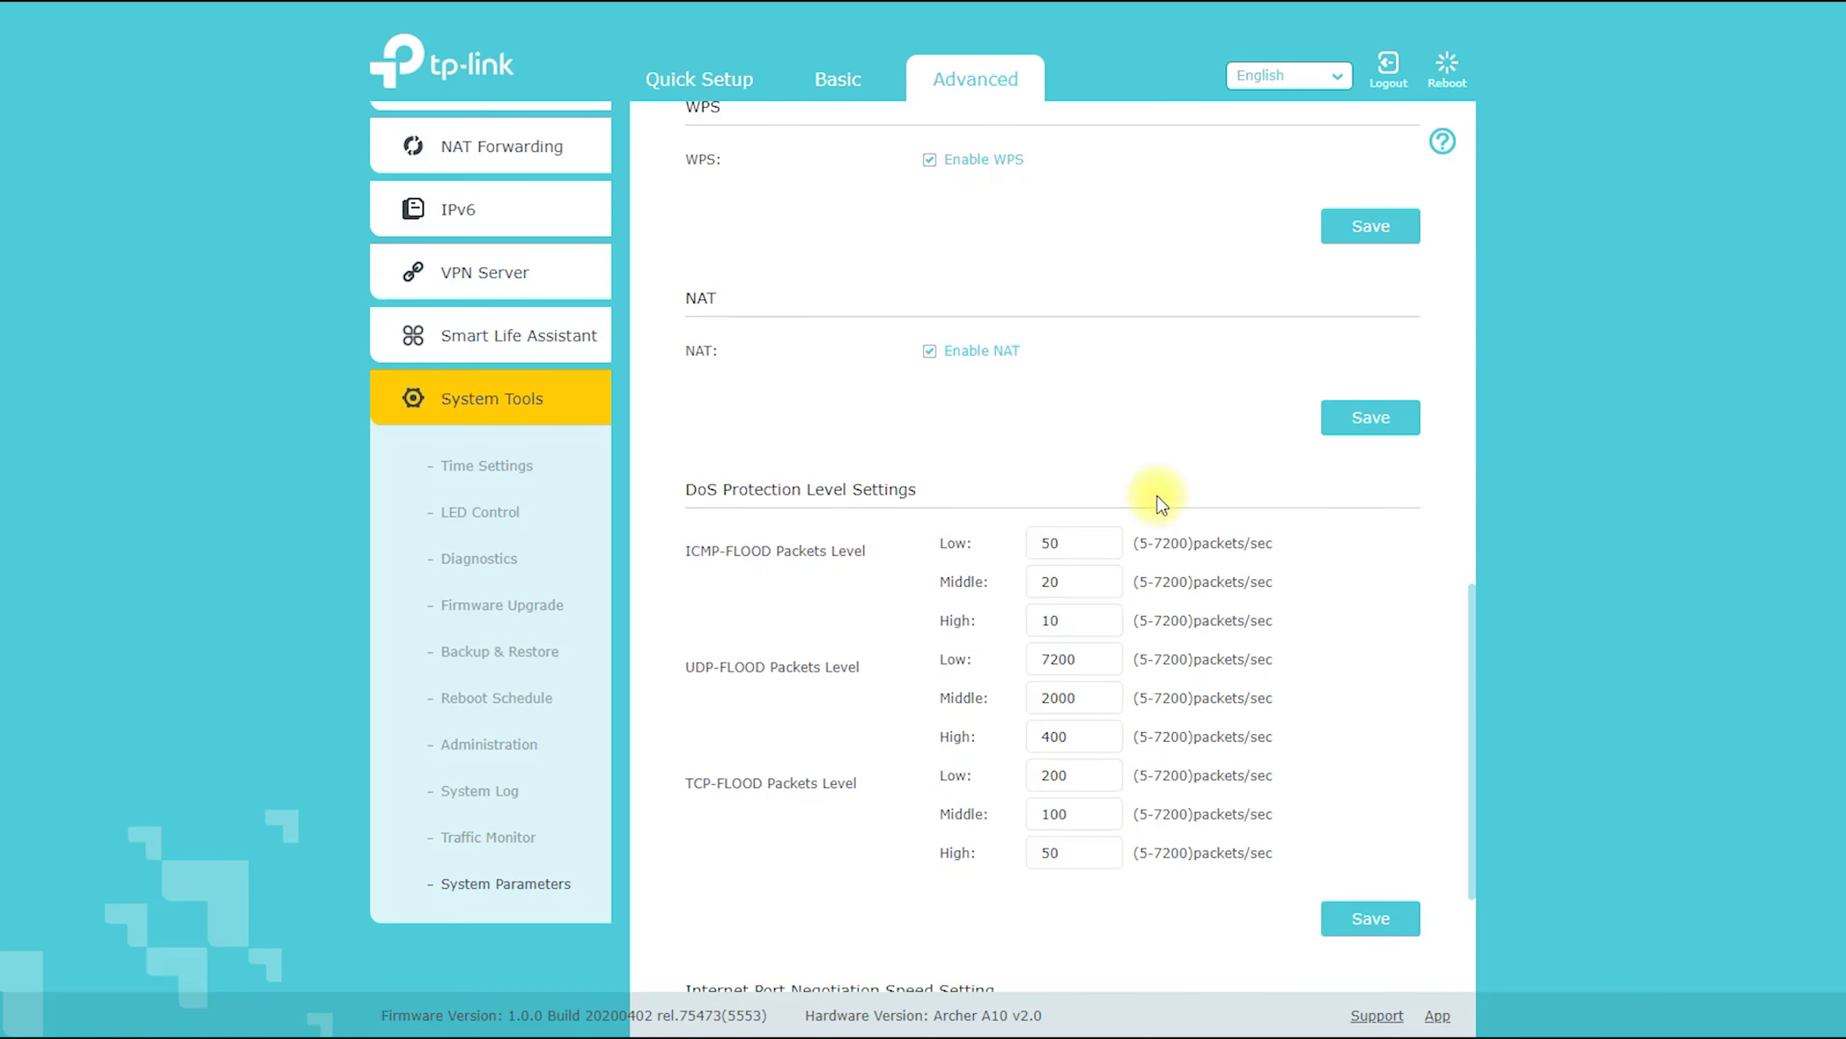